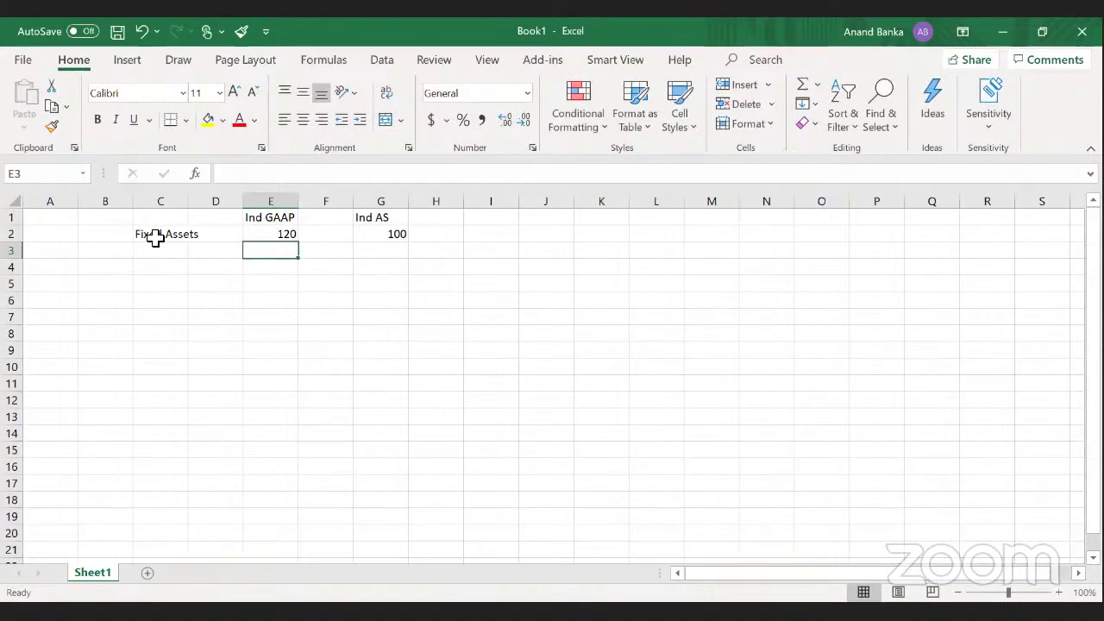
{"action": "key", "text": "Up"}
{"action": "key", "text": "Right"}
{"action": "key", "text": "Right"}
{"action": "key", "text": "Up"}
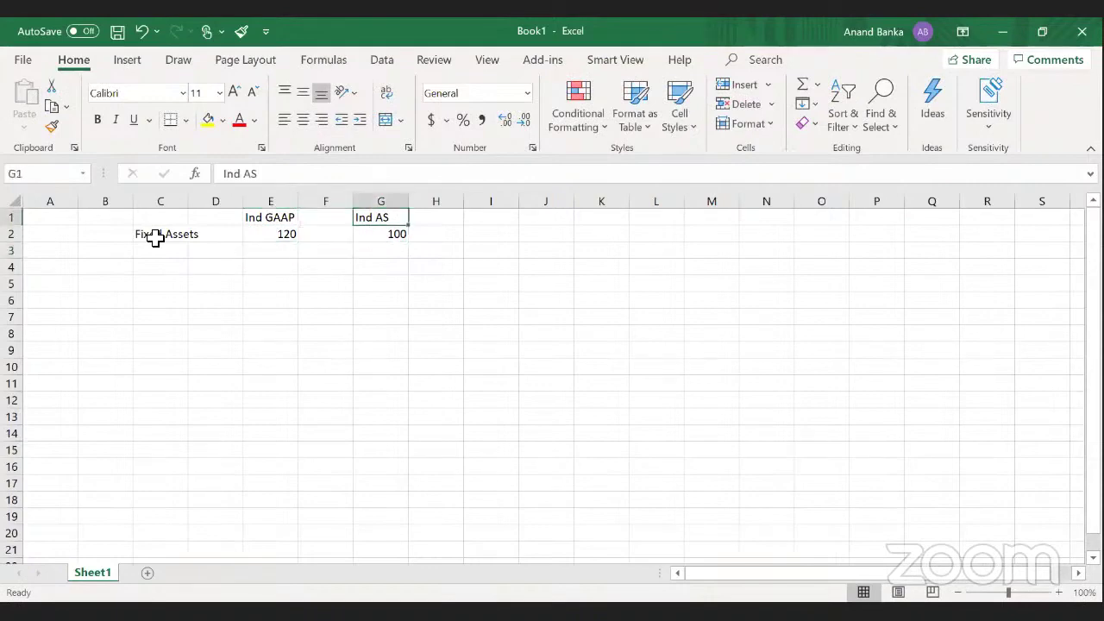
{"action": "key", "text": "Down"}
{"action": "key", "text": "Left"}
{"action": "key", "text": "Left"}
- Add the heading Adjustment in I1 and enter 20 beneath it in the Fixed Assets row
{"action": "key", "text": "Right"}
{"action": "key", "text": "Right"}
{"action": "key", "text": "Right"}
{"action": "key", "text": "Right"}
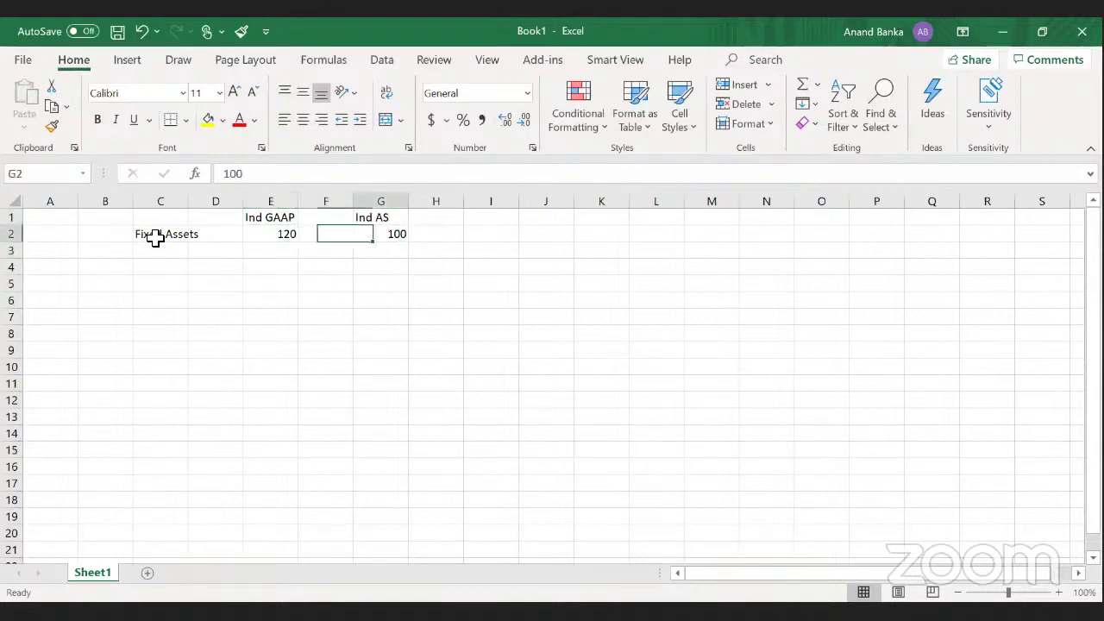
{"action": "key", "text": "Up"}
{"action": "type", "text": "Adjustment"}
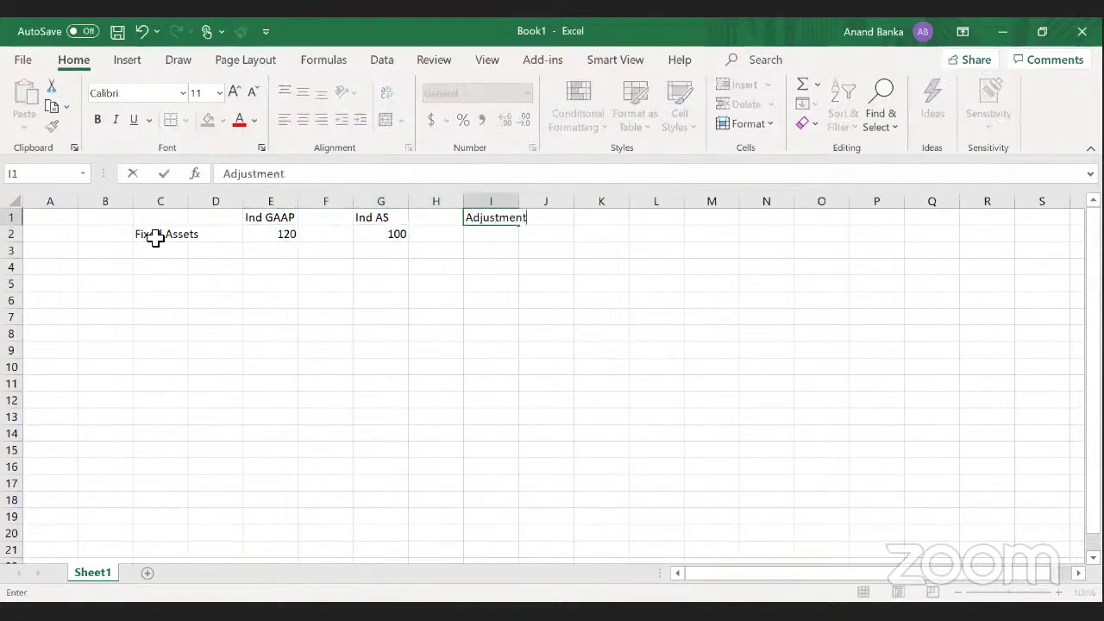
{"action": "key", "text": "Right"}
{"action": "key", "text": "Down"}
{"action": "key", "text": "Left"}
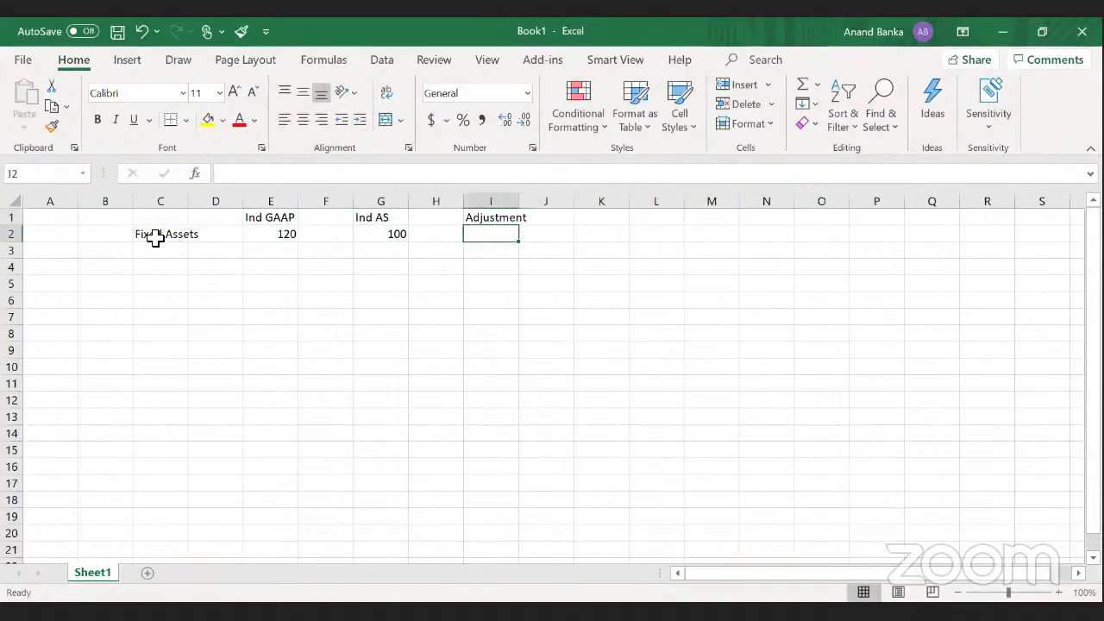
{"action": "type", "text": "20"}
{"action": "key", "text": "Return"}
- Review the Ind AS column and compare the Ind GAAP and Ind AS figures in the Fixed Assets row
{"action": "key", "text": "Up"}
{"action": "key", "text": "Left"}
{"action": "key", "text": "Left"}
{"action": "key", "text": "Up"}
{"action": "key", "text": "shift+Down"}
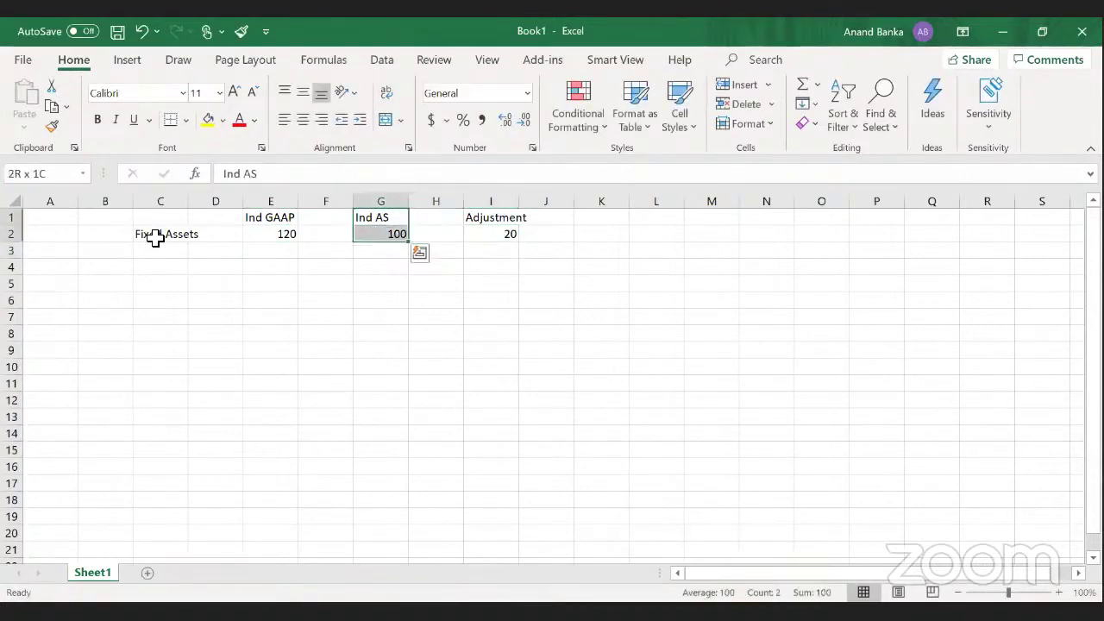
{"action": "key", "text": "Left"}
{"action": "key", "text": "Left"}
{"action": "key", "text": "Left"}
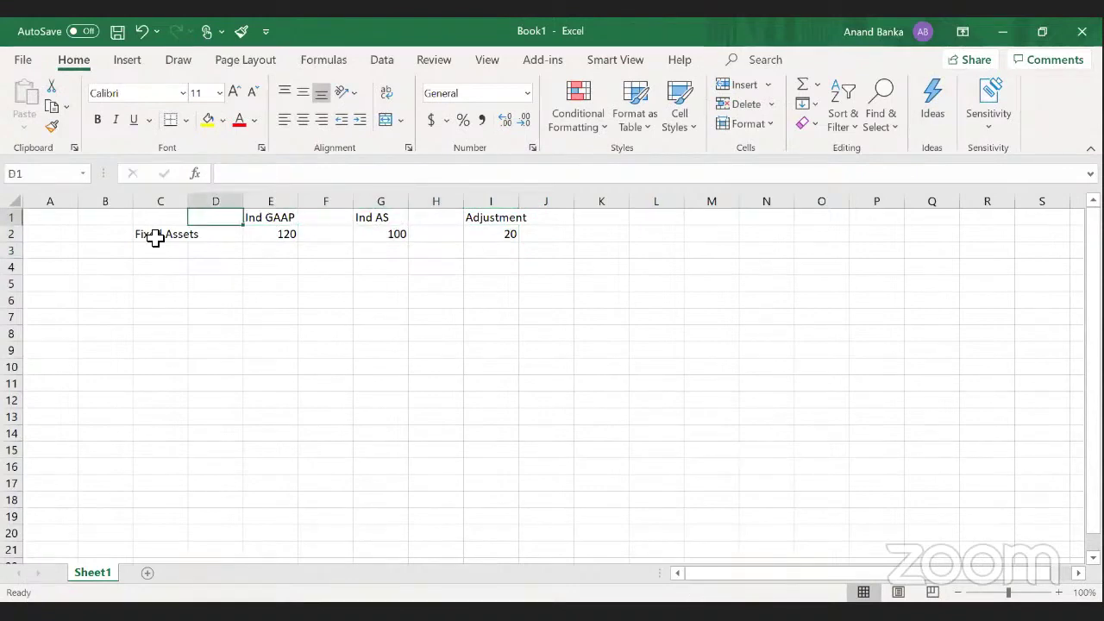
{"action": "key", "text": "Down"}
{"action": "key", "text": "Right"}
{"action": "key", "text": "shift+Right"}
{"action": "key", "text": "shift+Right"}
{"action": "key", "text": "Left"}
{"action": "key", "text": "Down"}
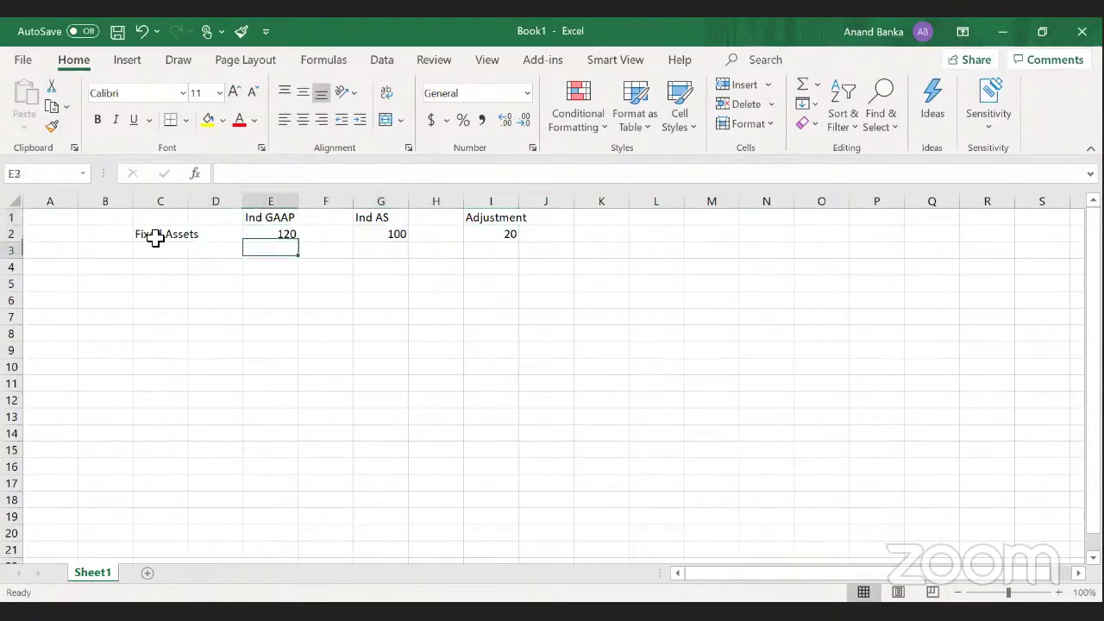
- Enter the date 01 April 2015 in E3, beneath the Ind GAAP fixed assets value
{"action": "key", "text": "Up"}
{"action": "key", "text": "Down"}
{"action": "type", "text": "01 April 201"}
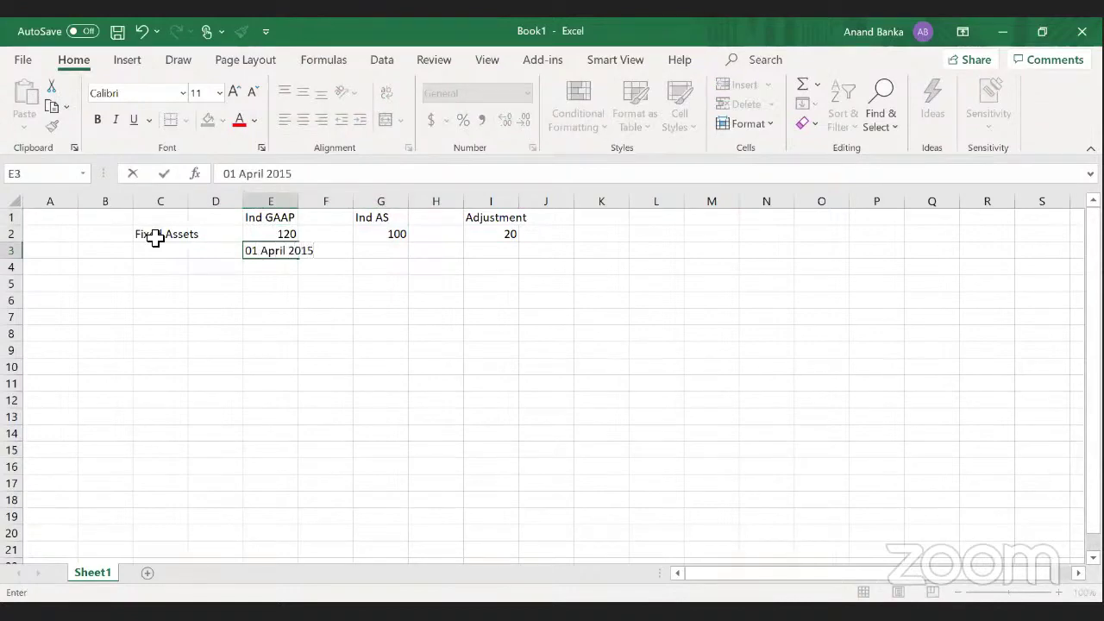
{"action": "key", "text": "Return"}
{"action": "key", "text": "Up"}
- Copy the date from E3 to G3 and fit column G's width to its contents
{"action": "key", "text": "ctrl+c"}
{"action": "key", "text": "Right"}
{"action": "key", "text": "Right"}
{"action": "key", "text": "Return"}
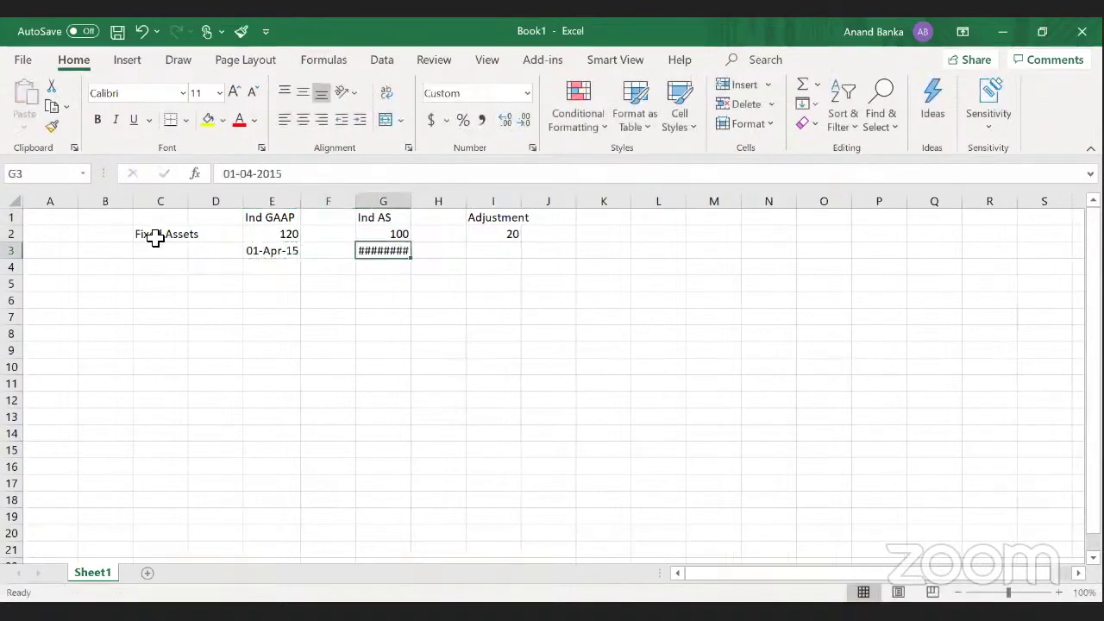
{"action": "key", "text": "Right"}
{"action": "key", "text": "Left"}
{"action": "double_click", "coordinate": [411, 200]}
- Make the Ind AS fixed assets value in G2 bold
{"action": "key", "text": "Up"}
{"action": "key", "text": "shift+Up"}
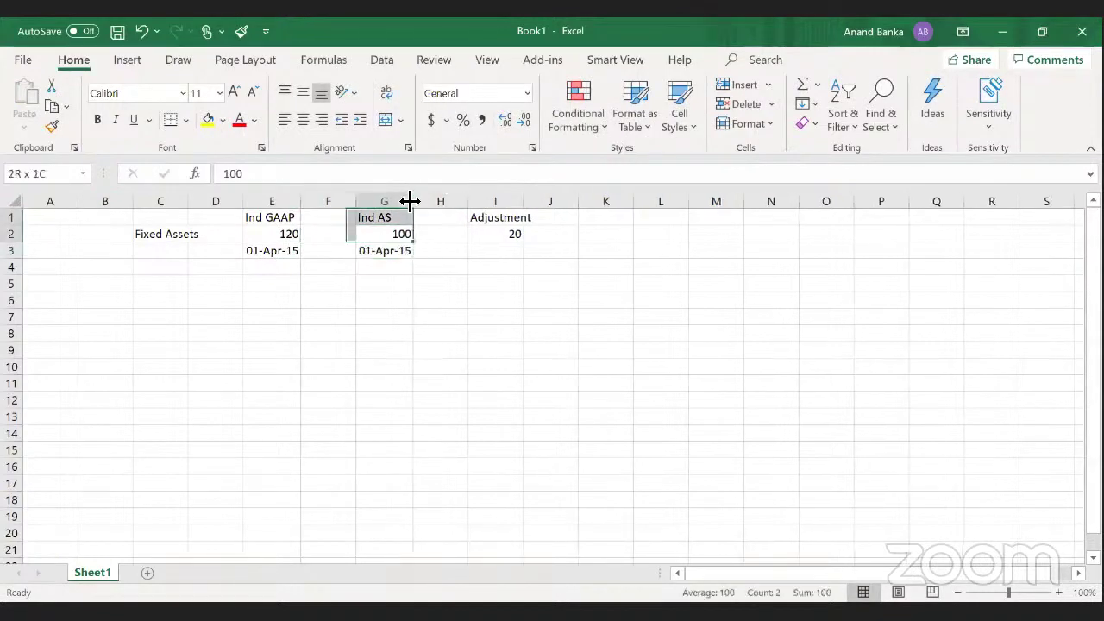
{"action": "key", "text": "shift+Down"}
{"action": "key", "text": "ctrl+b"}
- Enter the label P/L in F5 and the label Depre below it in F6
{"action": "key", "text": "Down"}
{"action": "key", "text": "Down"}
{"action": "key", "text": "Down"}
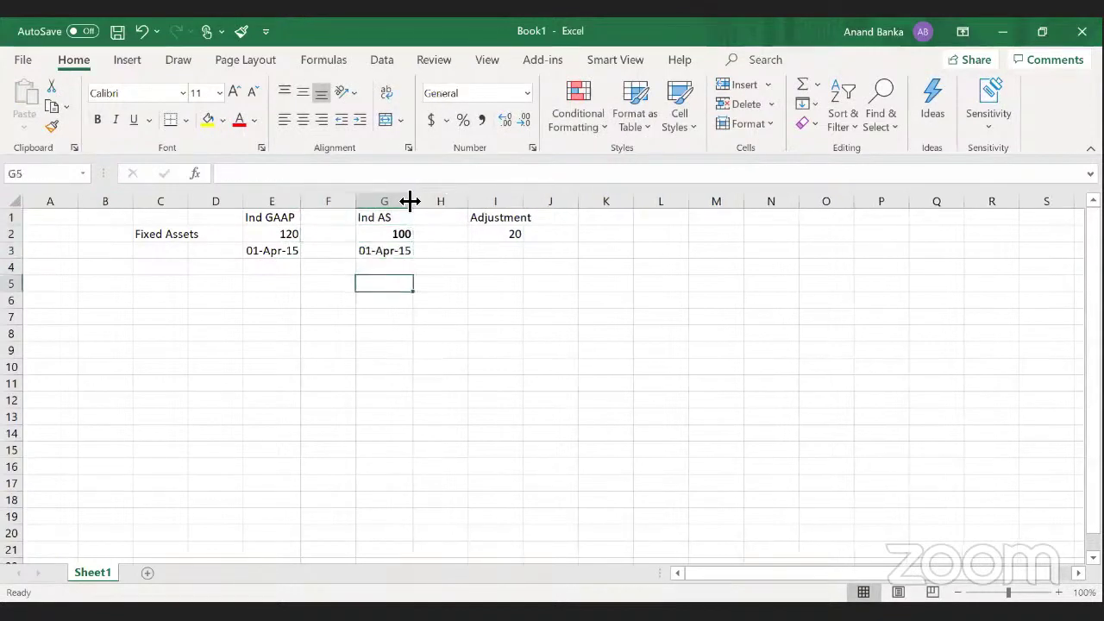
{"action": "key", "text": "Left"}
{"action": "type", "text": "P/"}
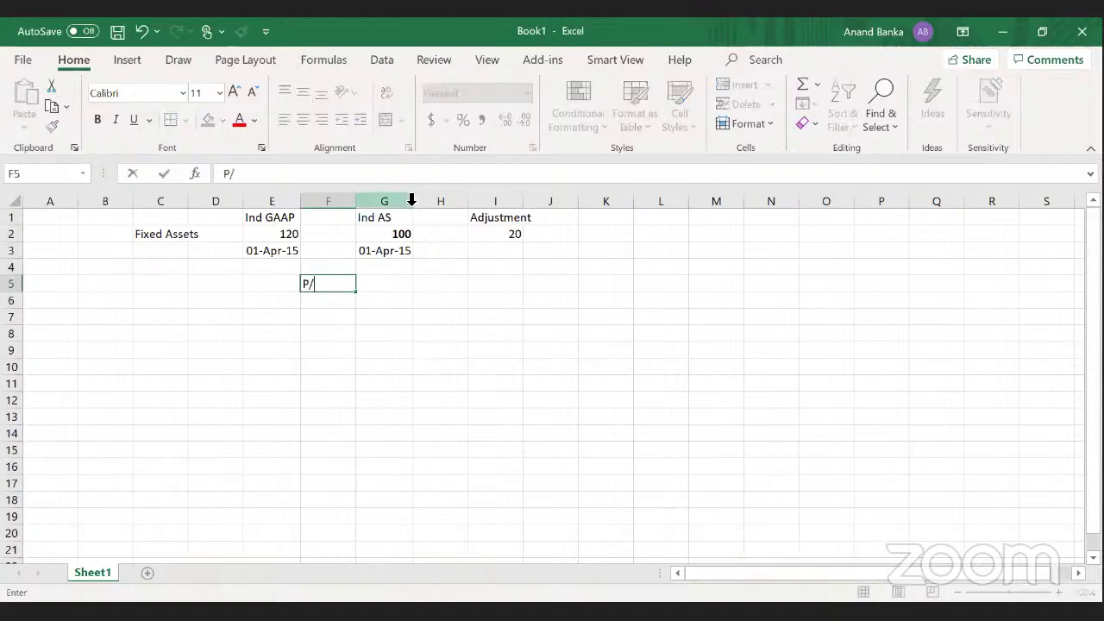
{"action": "type", "text": "L"}
{"action": "key", "text": "Return"}
{"action": "type", "text": "Depre"}
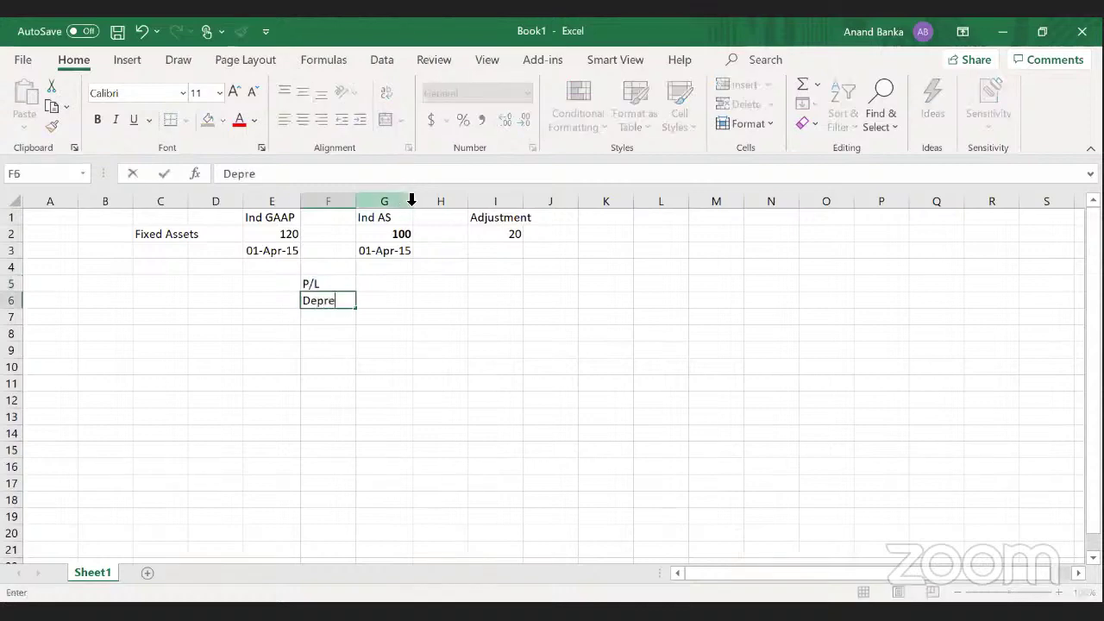
- Calculate the first year's depreciation in G6 with the formula =G2*10%
{"action": "key", "text": "Tab"}
{"action": "type", "text": "="}
{"action": "key", "text": "Up"}
{"action": "key", "text": "Up"}
{"action": "key", "text": "Up"}
{"action": "key", "text": "Up"}
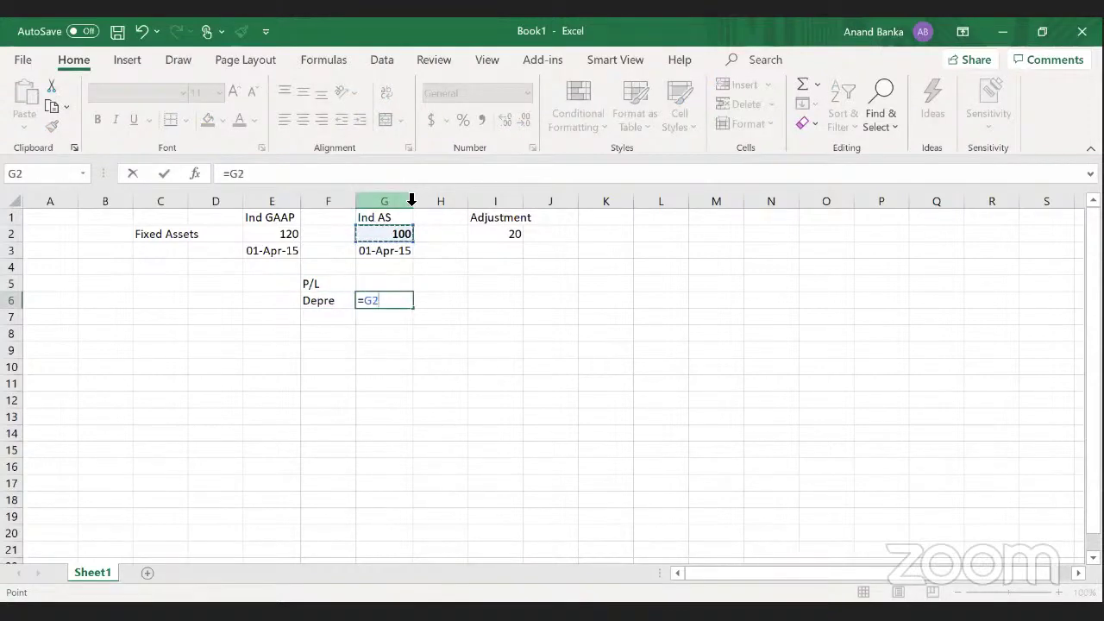
{"action": "type", "text": "*10%"}
{"action": "key", "text": "Return"}
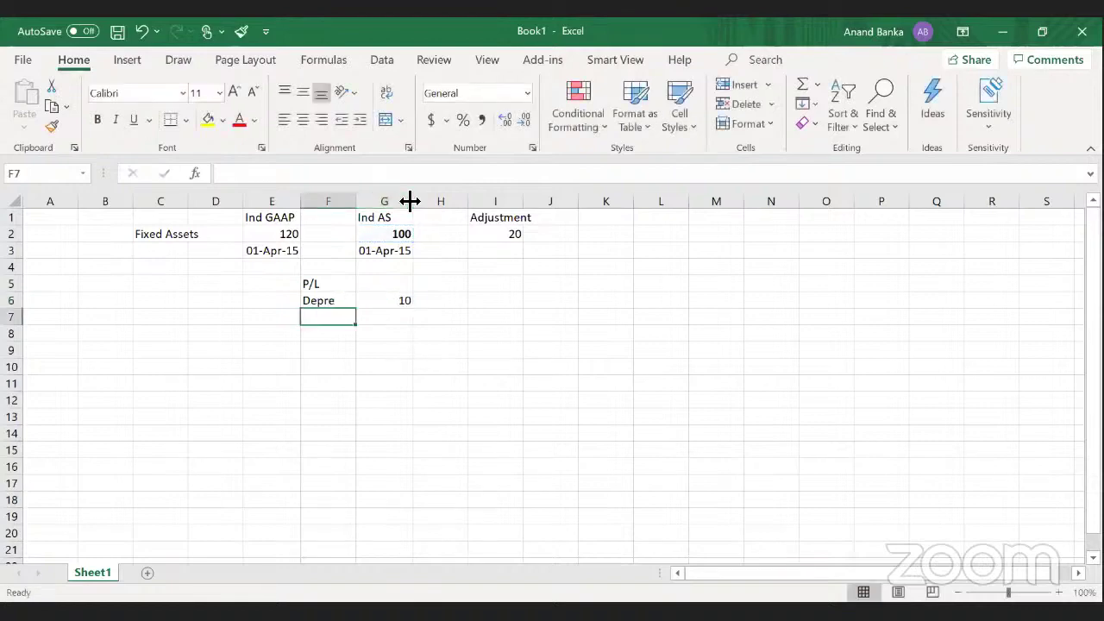
- Enter the year-end label 31 M 16 in F9, below the first depreciation line
{"action": "key", "text": "Up"}
{"action": "key", "text": "shift+Right"}
{"action": "key", "text": "Down"}
{"action": "key", "text": "Down"}
{"action": "key", "text": "Down"}
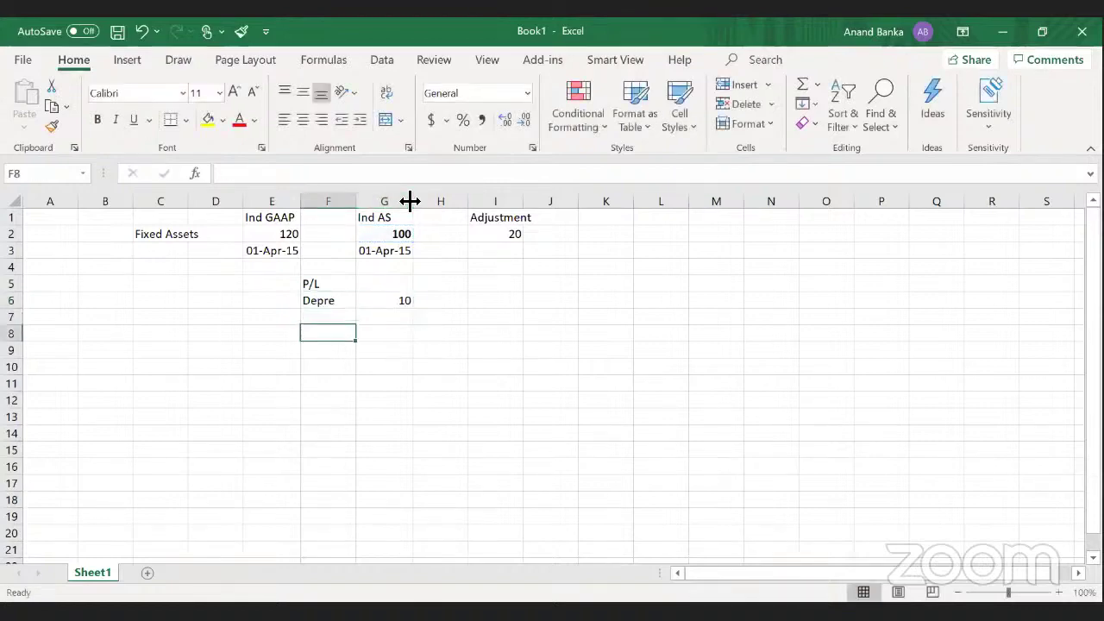
{"action": "type", "text": "31 M 16"}
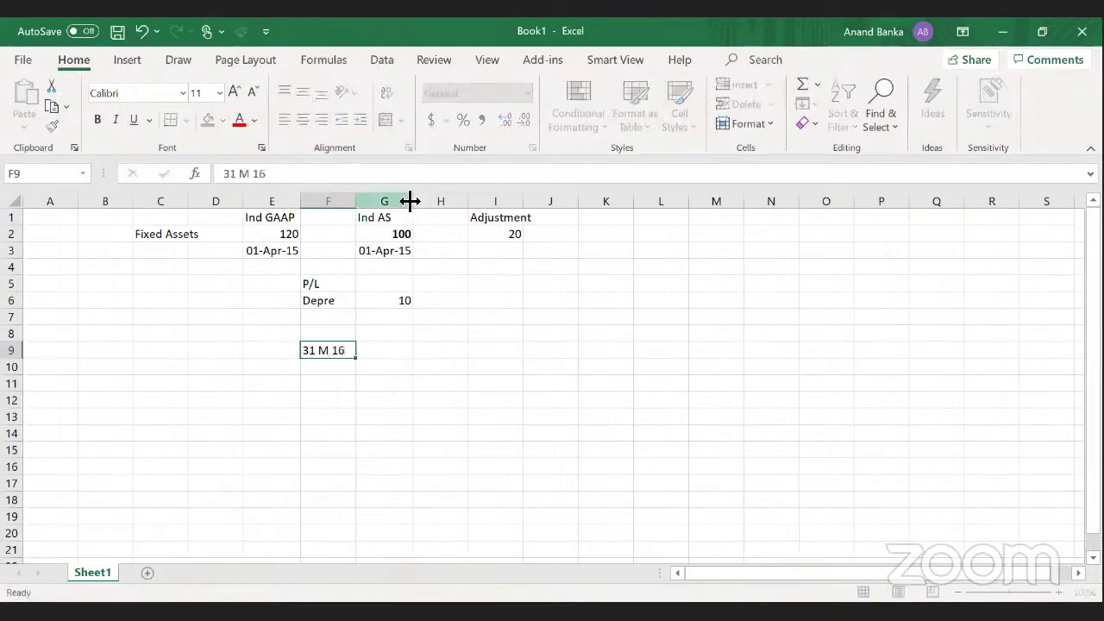
{"action": "key", "text": "Tab"}
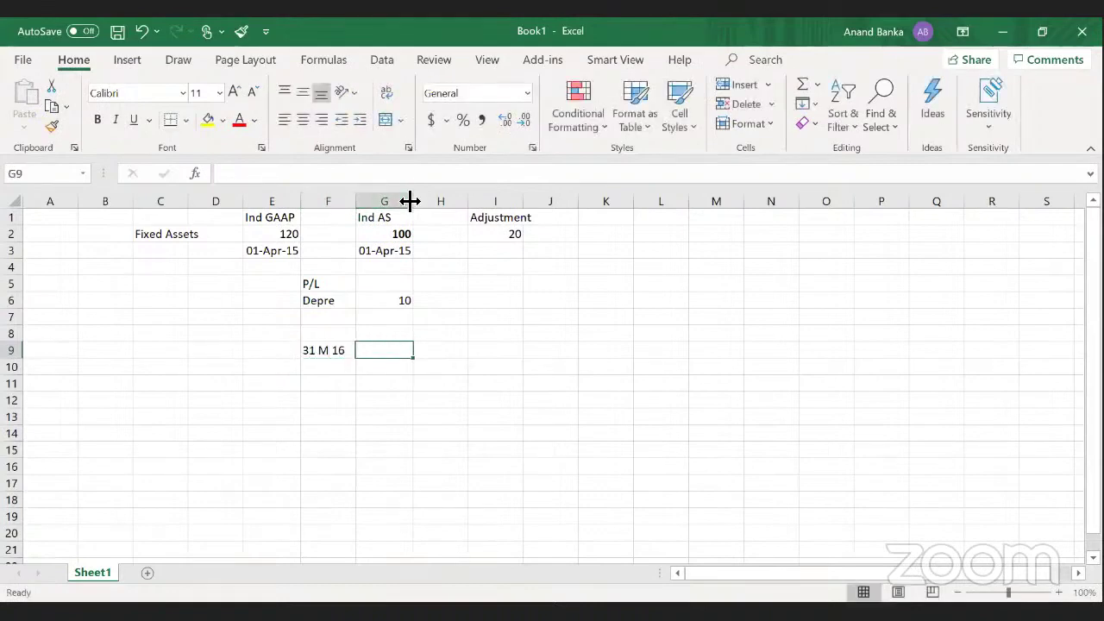
- Calculate the 31 M 16 closing balance in G9 by subtracting the depreciation in G6 from G2
{"action": "type", "text": "="}
{"action": "key", "text": "Up"}
{"action": "key", "text": "Up"}
{"action": "key", "text": "Up"}
{"action": "key", "text": "Up"}
{"action": "key", "text": "Up"}
{"action": "key", "text": "Up"}
{"action": "key", "text": "Up"}
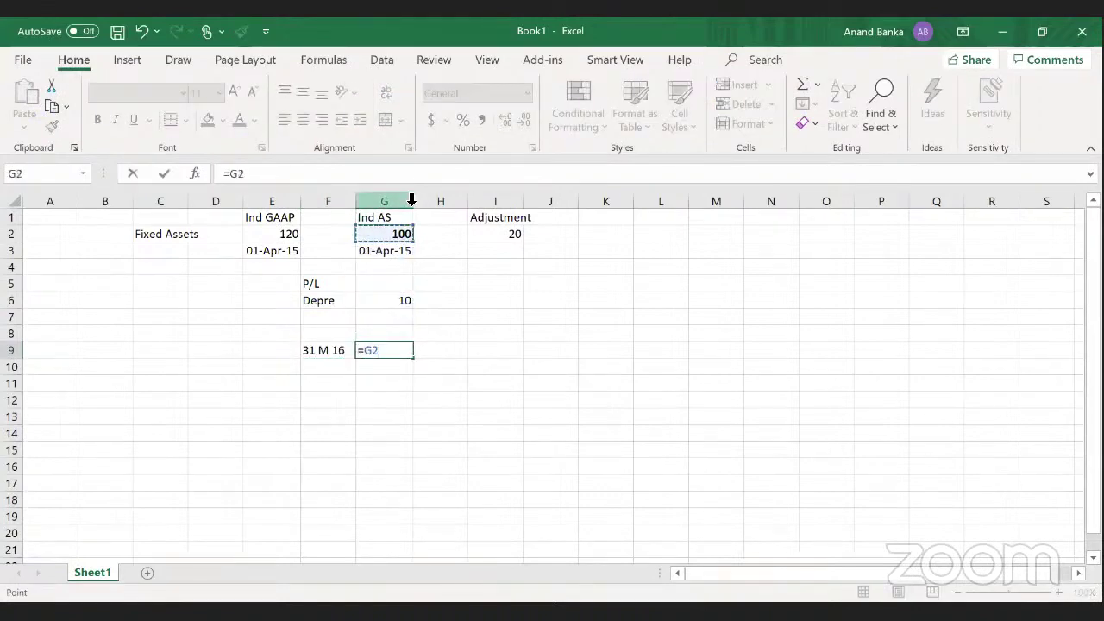
{"action": "type", "text": "-"}
{"action": "key", "text": "Up"}
{"action": "key", "text": "Up"}
{"action": "key", "text": "Up"}
{"action": "key", "text": "Return"}
- Label F11 as Depre and calculate the second year's depreciation in G11 with =G9*10%
{"action": "key", "text": "Return"}
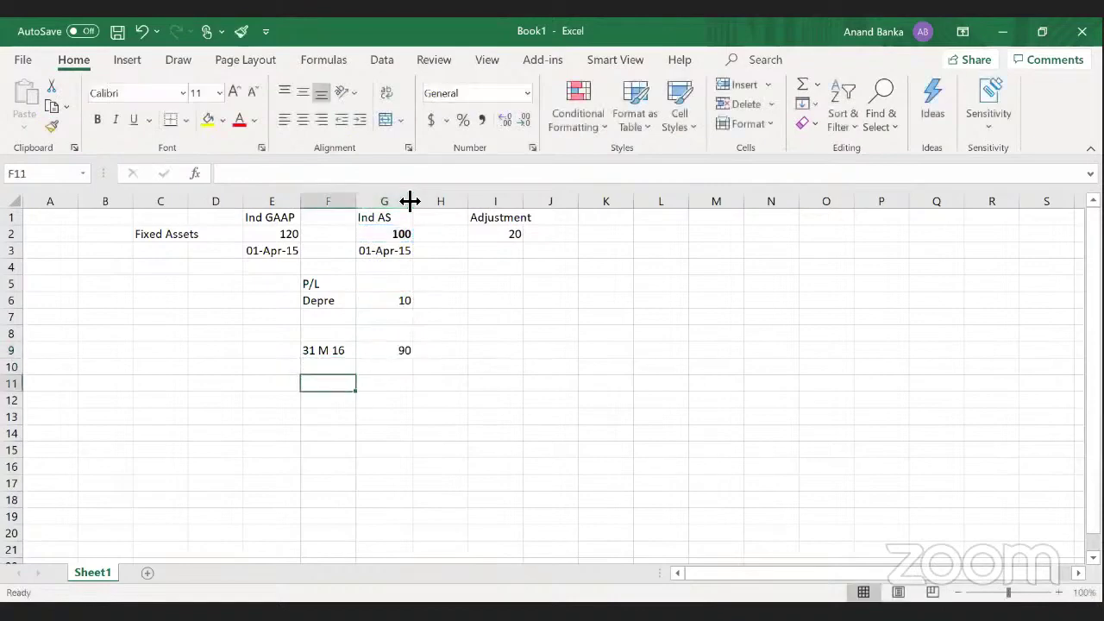
{"action": "type", "text": "Depre"}
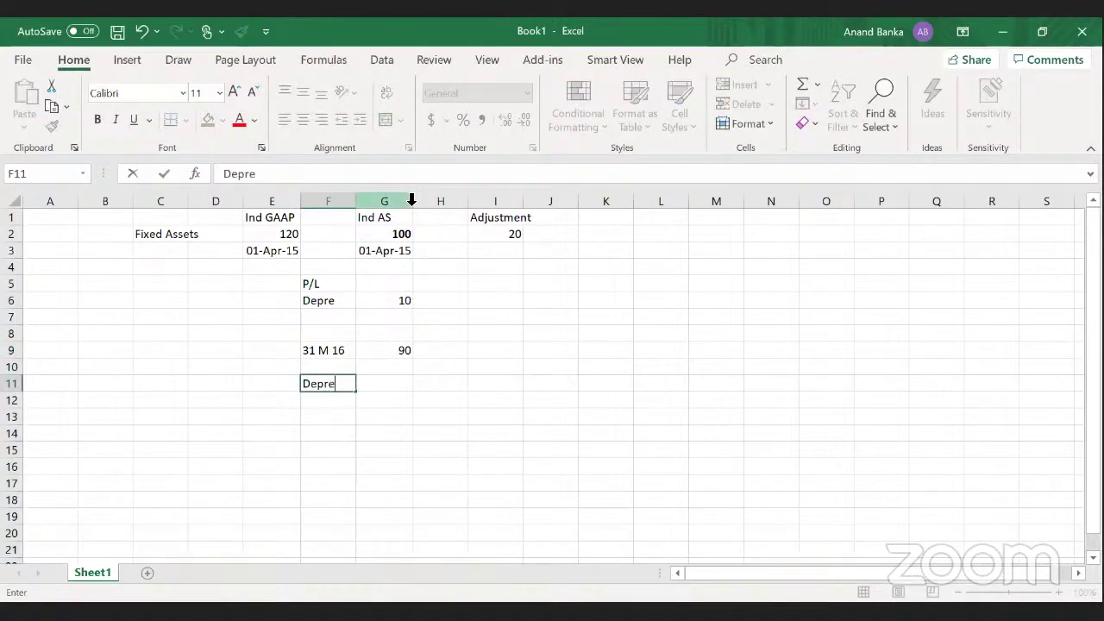
{"action": "key", "text": "Tab"}
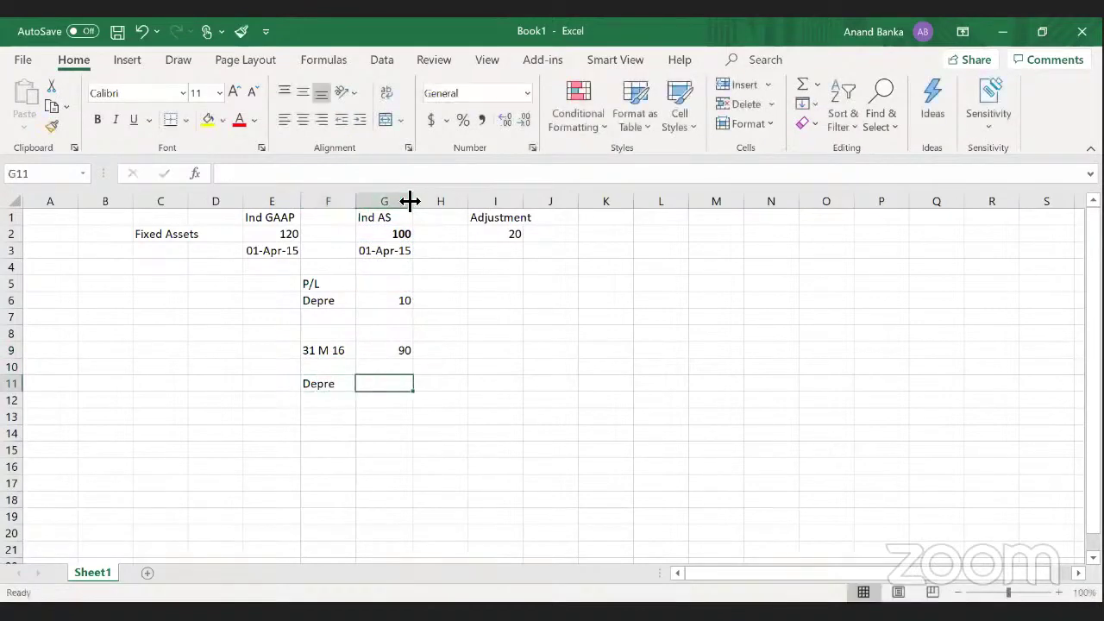
{"action": "type", "text": "="}
{"action": "key", "text": "Up"}
{"action": "key", "text": "Up"}
{"action": "type", "text": "*10"}
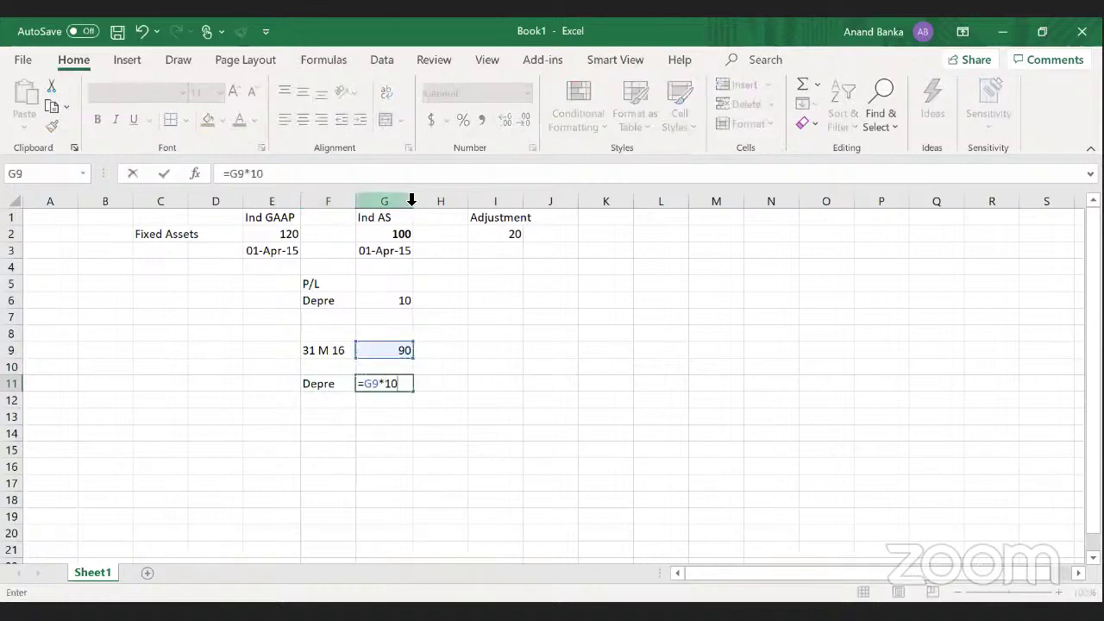
{"action": "type", "text": "%"}
{"action": "key", "text": "Return"}
- Label F13 as 31 M 17 and calculate its closing balance in G13 by subtracting G11 from G9
{"action": "key", "text": "Return"}
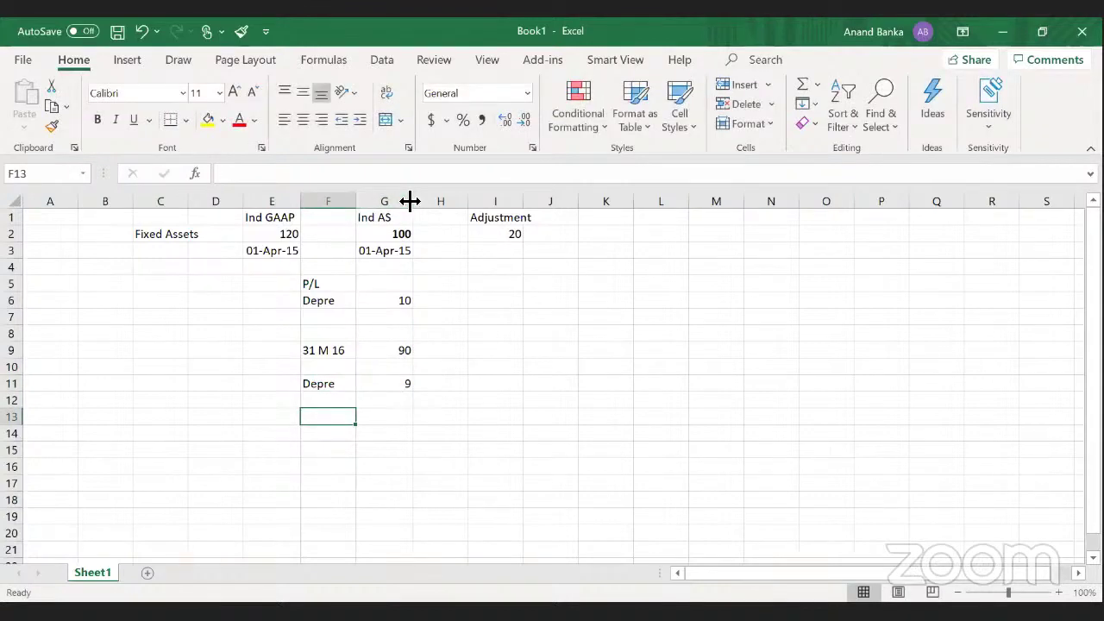
{"action": "type", "text": "31 M 17"}
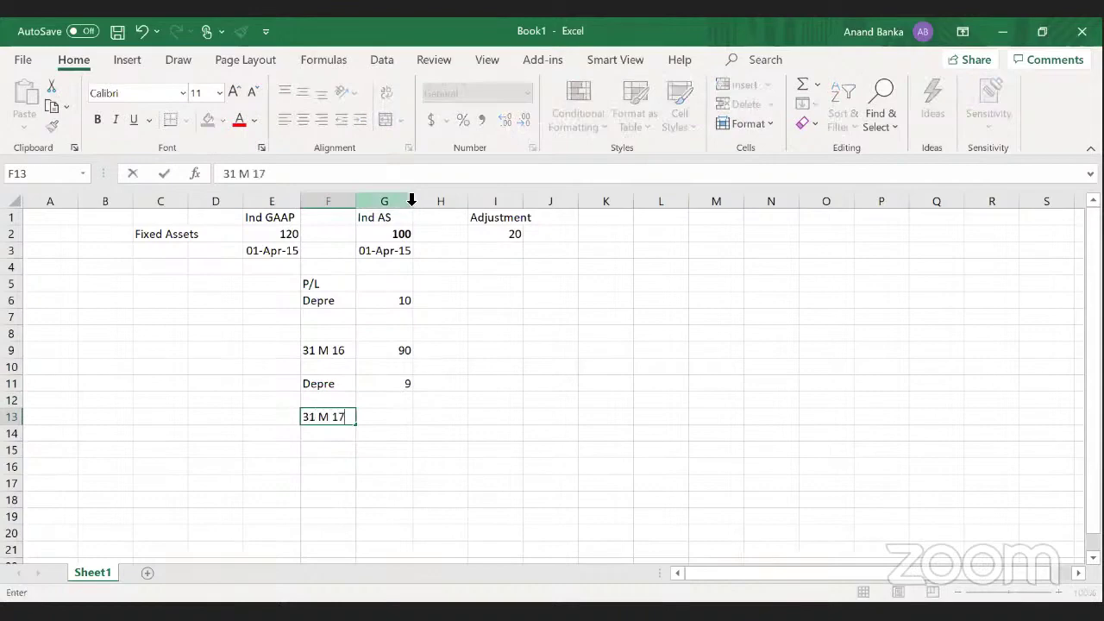
{"action": "key", "text": "Tab"}
{"action": "type", "text": "="}
{"action": "key", "text": "Up"}
{"action": "key", "text": "Up"}
{"action": "key", "text": "Up"}
{"action": "key", "text": "Up"}
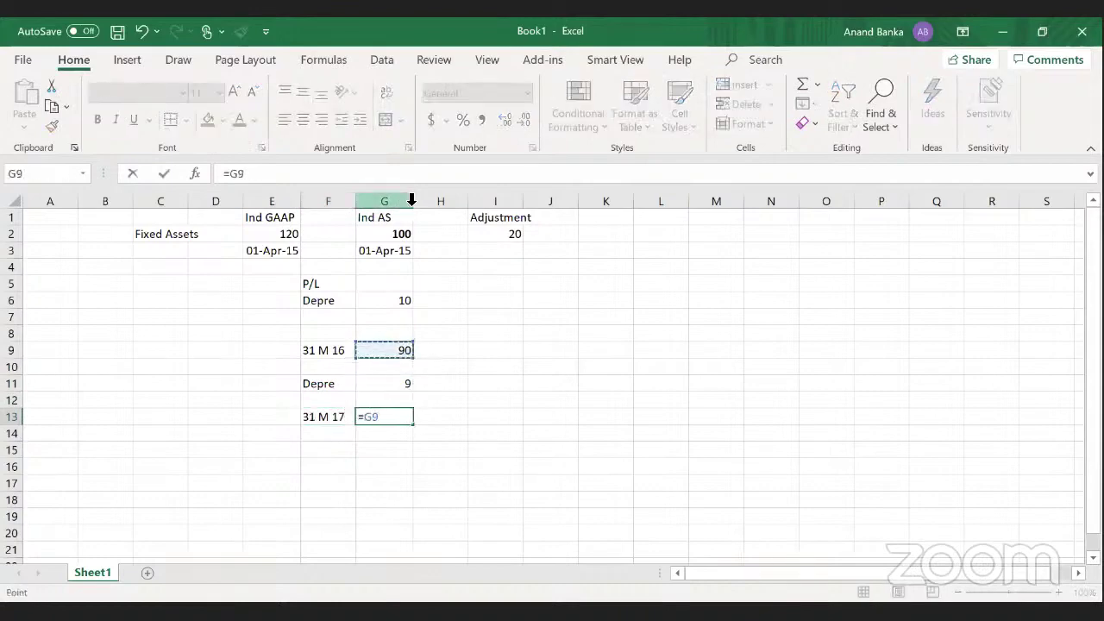
{"action": "type", "text": "-"}
{"action": "key", "text": "Up"}
{"action": "key", "text": "Up"}
{"action": "key", "text": "Return"}
- Enter RE in J2, beside the adjustment amount
{"action": "key", "text": "Up"}
{"action": "key", "text": "Up"}
{"action": "key", "text": "Up"}
{"action": "key", "text": "Up"}
{"action": "key", "text": "Up"}
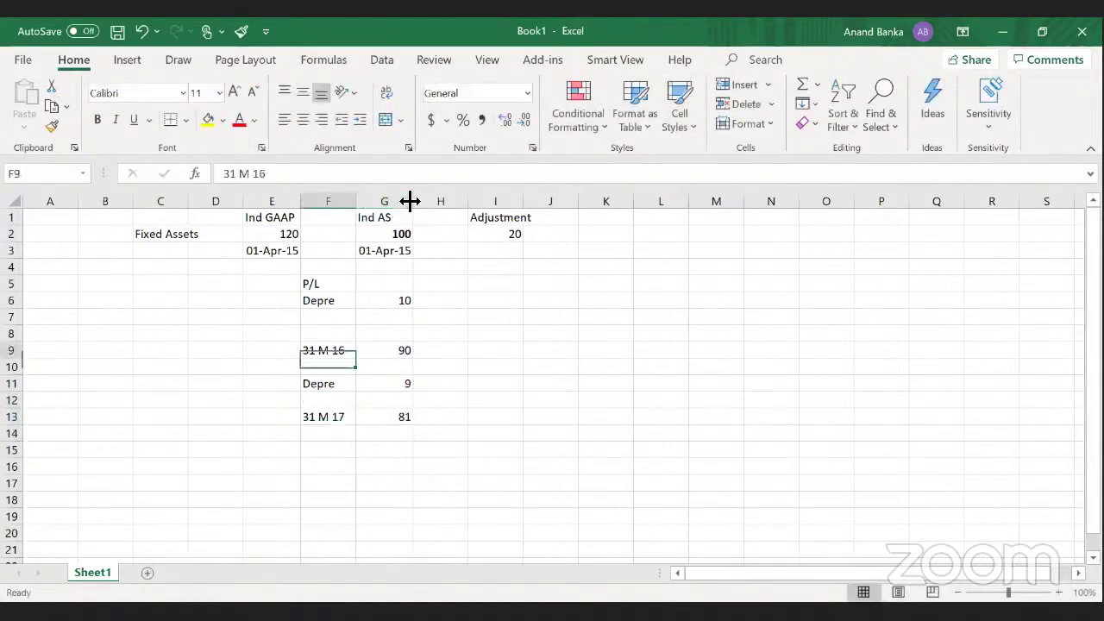
{"action": "left_click_drag", "start_coordinate": [385, 217], "coordinate": [495, 250]}
{"action": "left_click", "coordinate": [440, 217]}
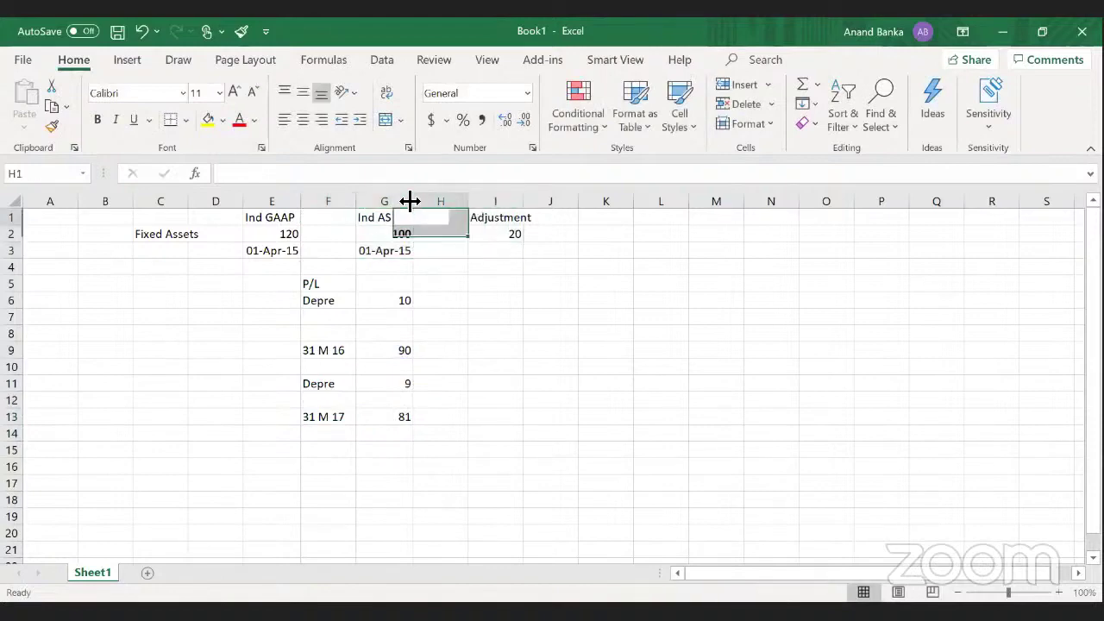
{"action": "key", "text": "Right"}
{"action": "key", "text": "Right"}
{"action": "key", "text": "Down"}
{"action": "type", "text": "RE"}
{"action": "key", "text": "Return"}
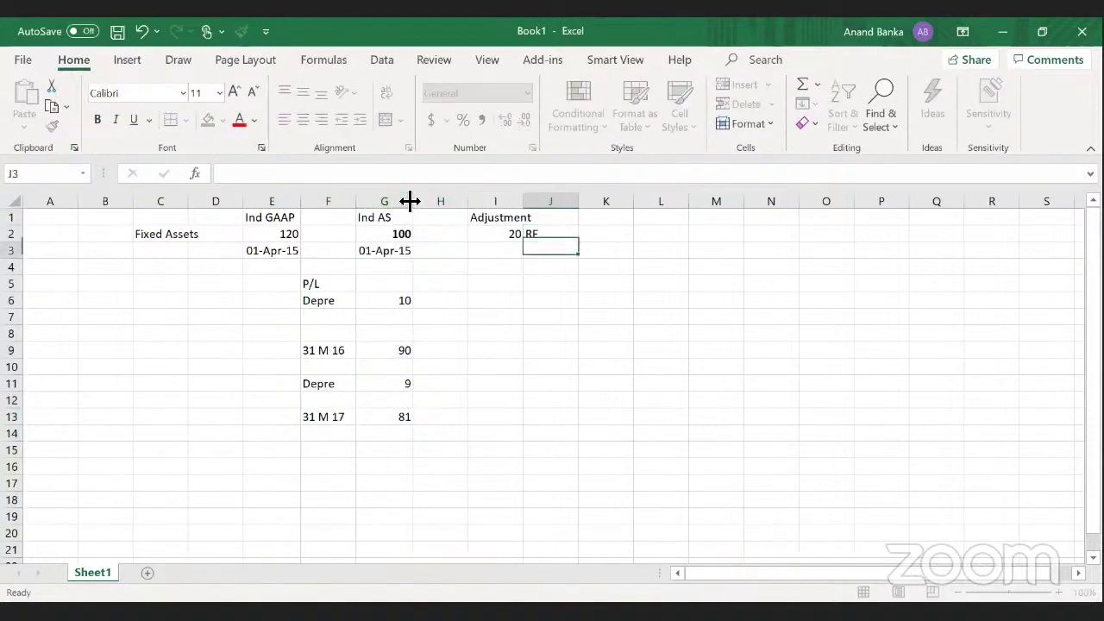
- Review the adjustment amount and the Ind AS fixed assets value in row 2
{"action": "key", "text": "Left"}
{"action": "key", "text": "Up"}
{"action": "key", "text": "Up"}
{"action": "key", "text": "Down"}
{"action": "key", "text": "shift+Down"}
{"action": "key", "text": "Left"}
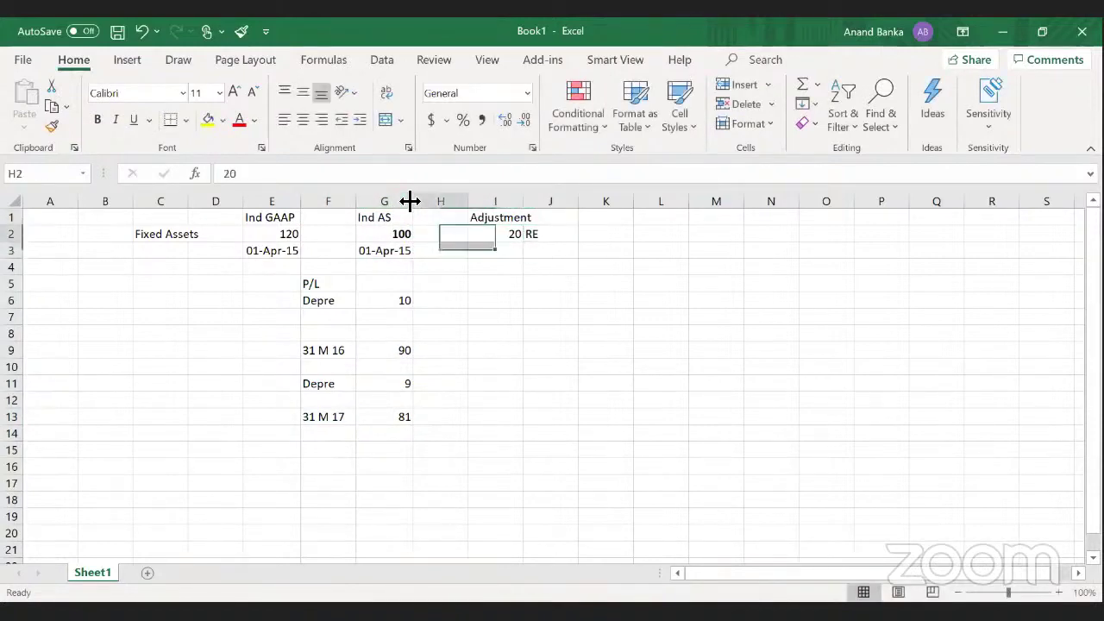
{"action": "key", "text": "Left"}
{"action": "key", "text": "shift+Down"}
{"action": "key", "text": "Down"}
{"action": "key", "text": "Down"}
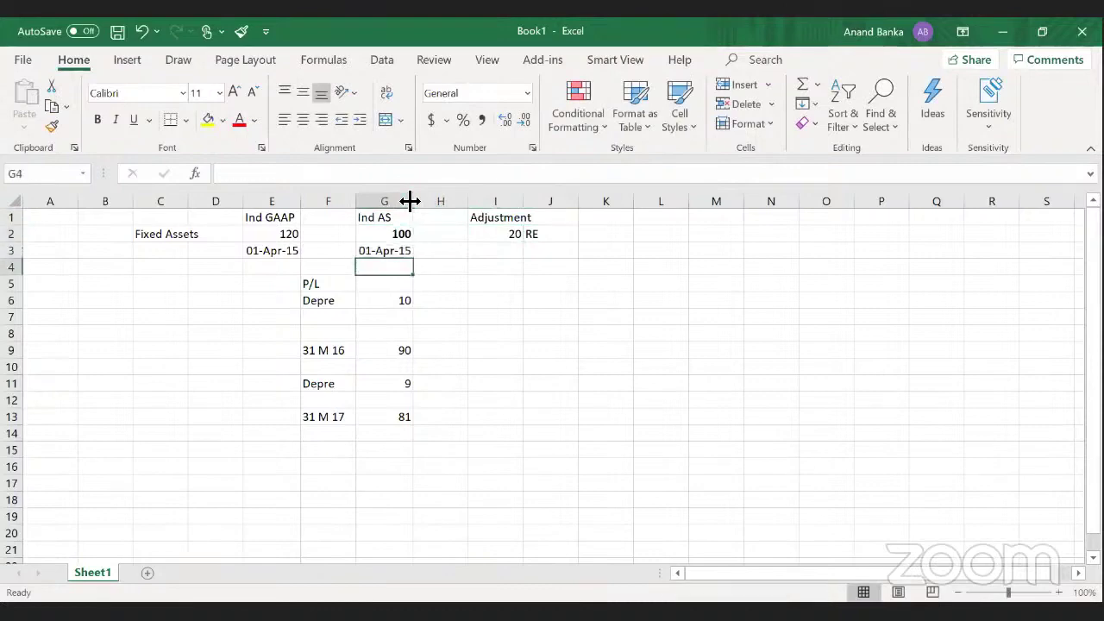
- Examine the P/L depreciation line and the first year-end balance in column G
{"action": "key", "text": "Down"}
{"action": "key", "text": "shift+Down"}
{"action": "key", "text": "shift+Down"}
{"action": "key", "text": "shift+Down"}
{"action": "key", "text": "shift+Down"}
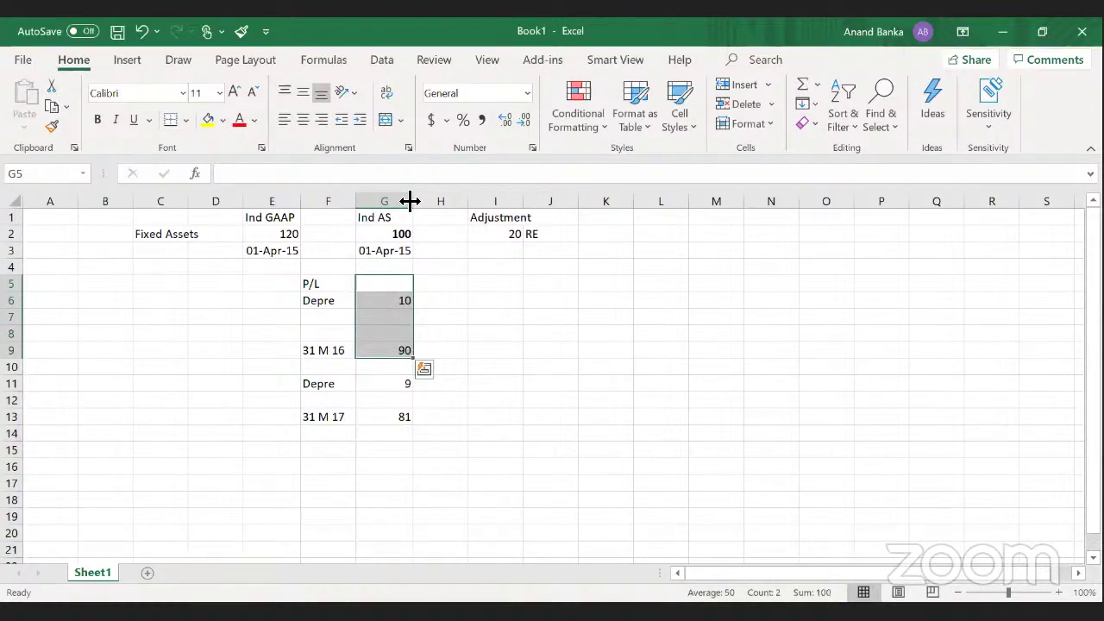
{"action": "key", "text": "Left"}
{"action": "key", "text": "shift+Down"}
{"action": "key", "text": "shift+Right"}
{"action": "key", "text": "Down"}
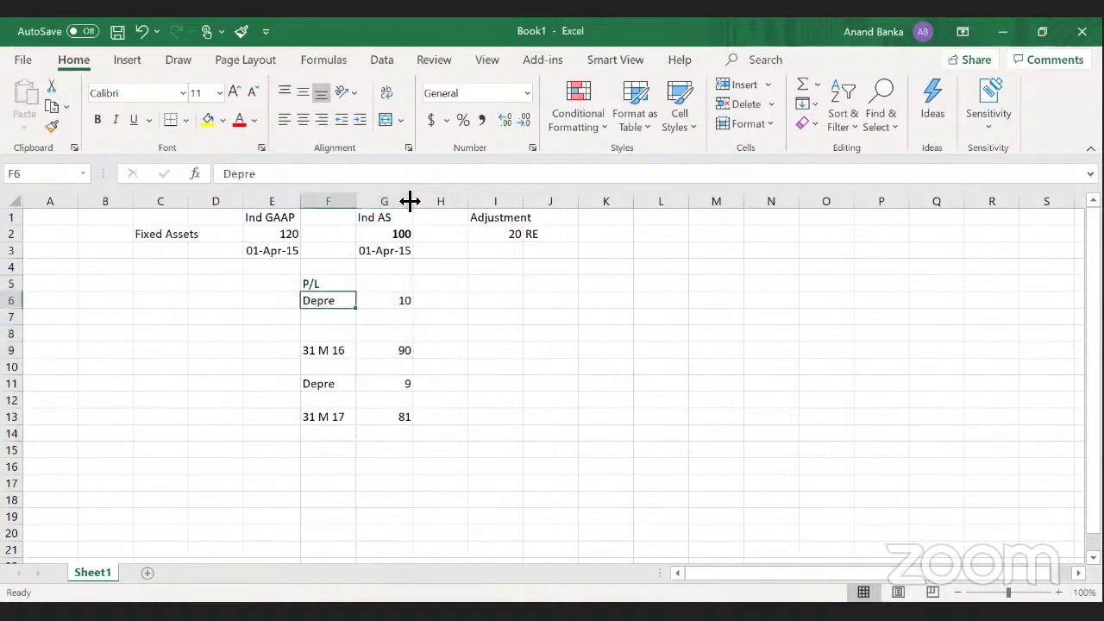
- Go through the 31 M 16 balance, the second depreciation line and the 31 M 17 balance
{"action": "key", "text": "Down"}
{"action": "key", "text": "Down"}
{"action": "key", "text": "Down"}
{"action": "key", "text": "Down"}
{"action": "key", "text": "shift+Down"}
{"action": "key", "text": "shift+Down"}
{"action": "key", "text": "shift+Right"}
{"action": "key", "text": "Up"}
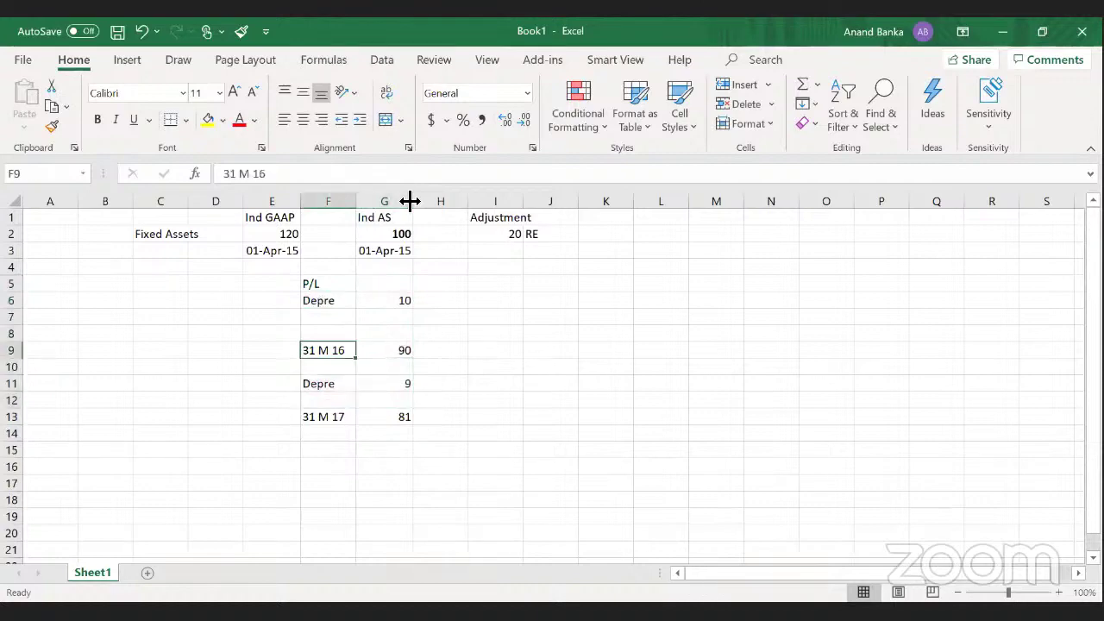
{"action": "key", "text": "shift+Down"}
{"action": "key", "text": "shift+Right"}
{"action": "key", "text": "shift+Left"}
{"action": "key", "text": "shift+Up"}
{"action": "key", "text": "Down"}
{"action": "key", "text": "Down"}
{"action": "key", "text": "Down"}
{"action": "key", "text": "Down"}
{"action": "key", "text": "shift+Down"}
{"action": "key", "text": "shift+Right"}
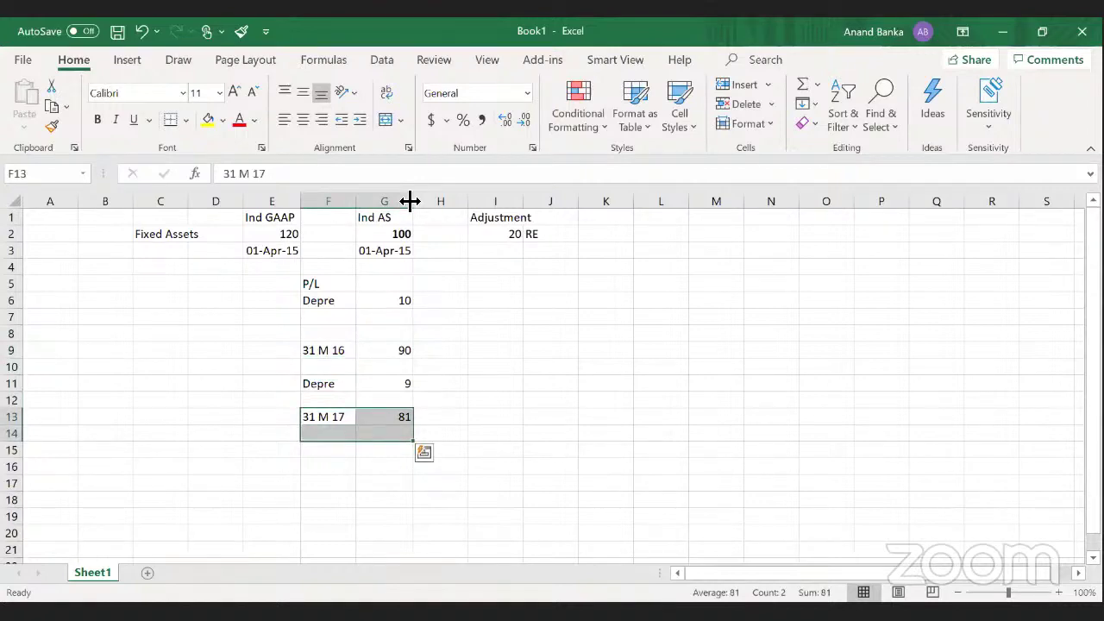
- Examine the first-year P/L depreciation block in F4:H7 and the Ind GAAP fixed assets value in E2
{"action": "key", "text": "Up"}
{"action": "key", "text": "Up"}
{"action": "key", "text": "Up"}
{"action": "key", "text": "Up"}
{"action": "key", "text": "Up"}
{"action": "key", "text": "Up"}
{"action": "key", "text": "Up"}
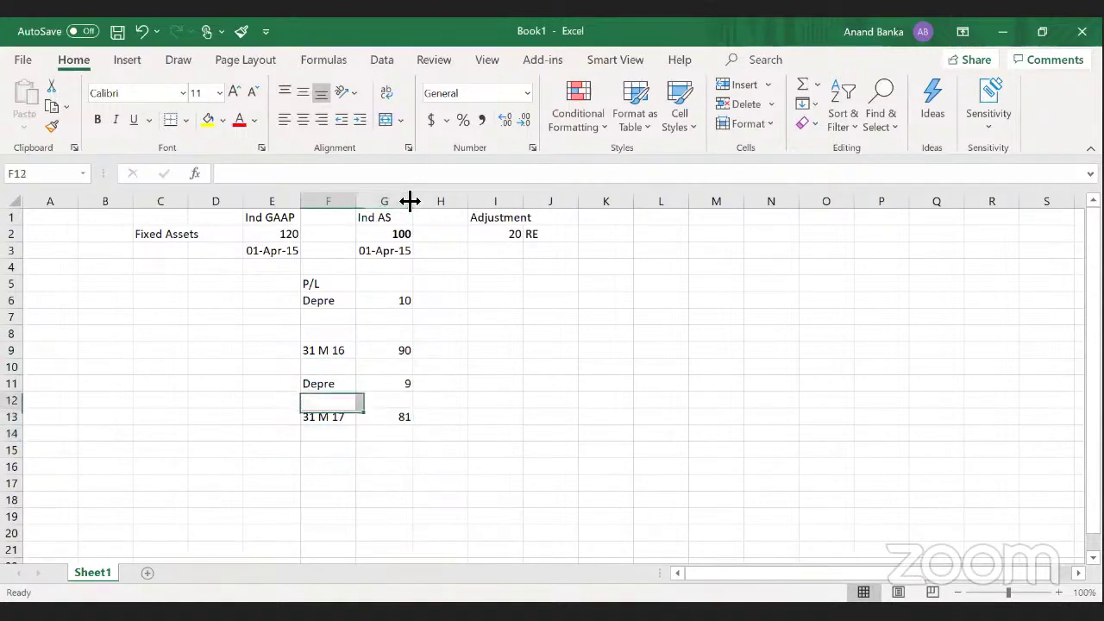
{"action": "key", "text": "Up"}
{"action": "key", "text": "shift+Down"}
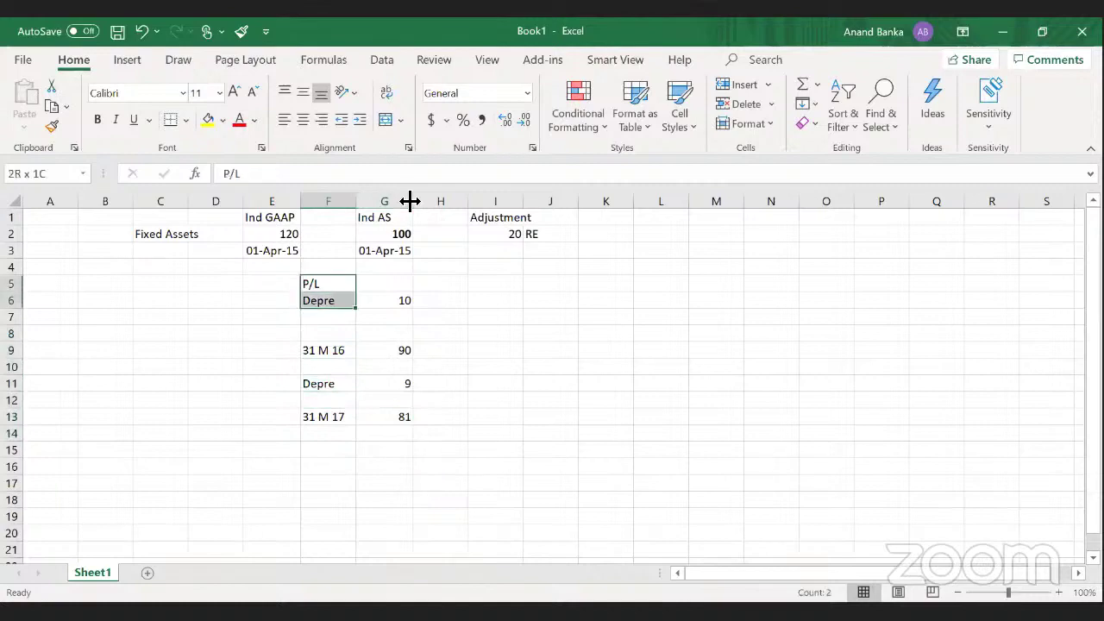
{"action": "key", "text": "Left"}
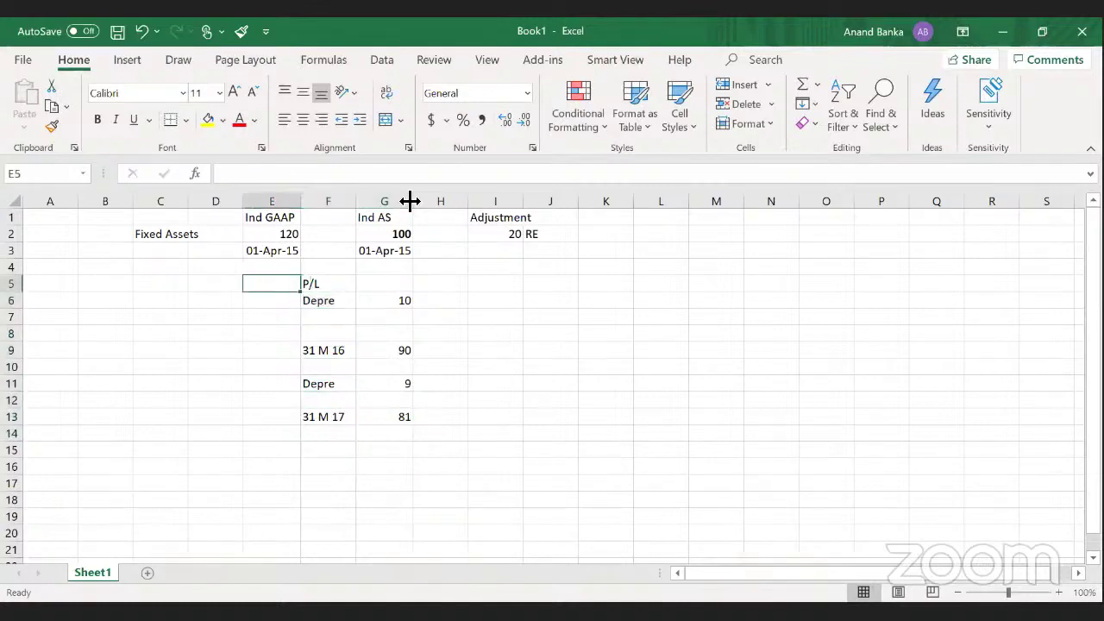
{"action": "key", "text": "Right"}
{"action": "key", "text": "Left"}
{"action": "key", "text": "Right"}
{"action": "key", "text": "Up"}
{"action": "key", "text": "shift+Down"}
{"action": "key", "text": "shift+Down"}
{"action": "key", "text": "shift+Down"}
{"action": "key", "text": "shift+Right"}
{"action": "key", "text": "shift+Right"}
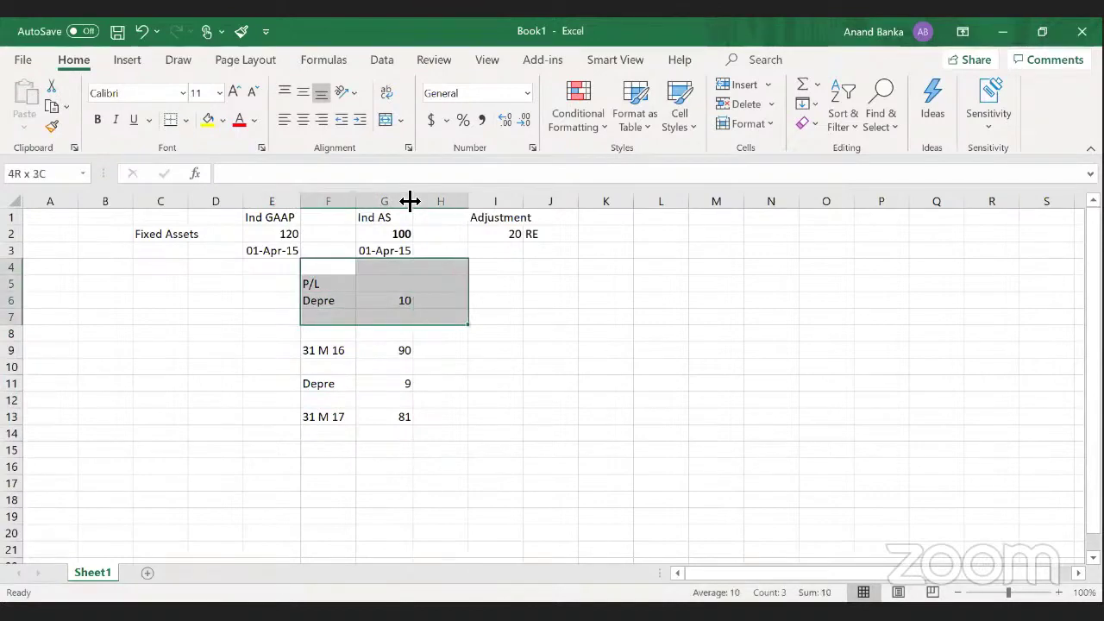
{"action": "key", "text": "Left"}
{"action": "key", "text": "Up"}
{"action": "key", "text": "Up"}
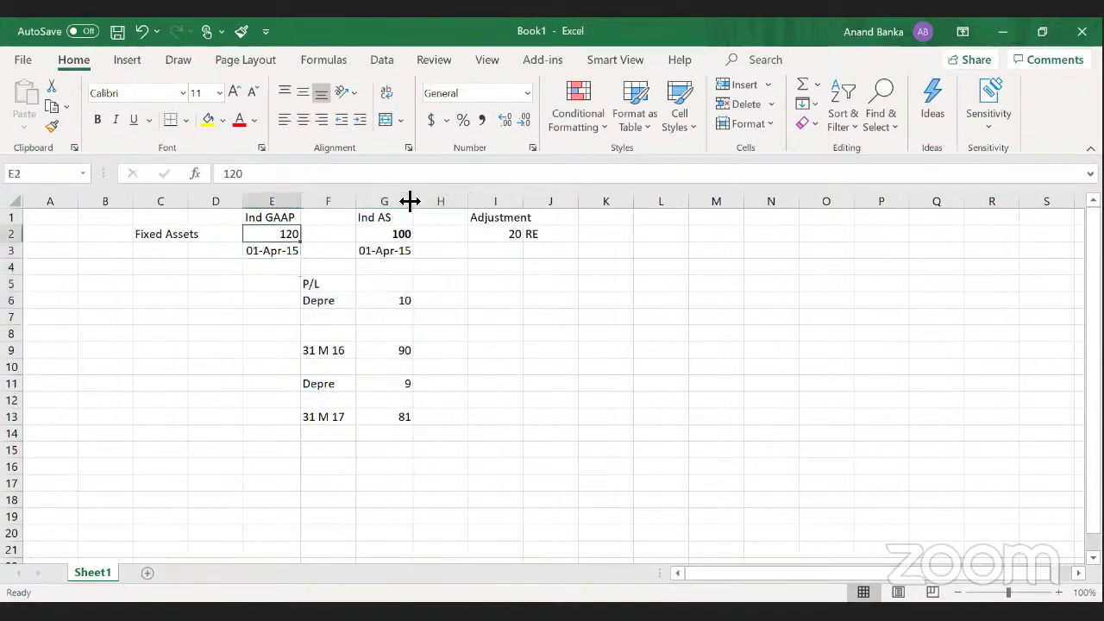
- Enter -20 in D5, in the row of the P/L heading
{"action": "key", "text": "Down"}
{"action": "key", "text": "Down"}
{"action": "key", "text": "Down"}
{"action": "key", "text": "Left"}
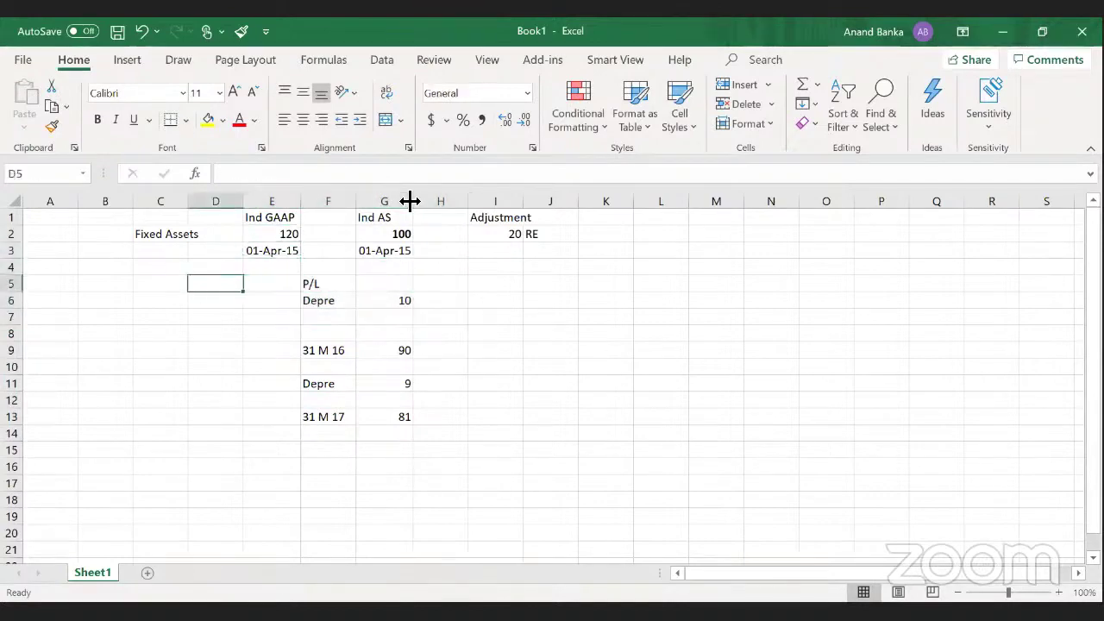
{"action": "type", "text": "="}
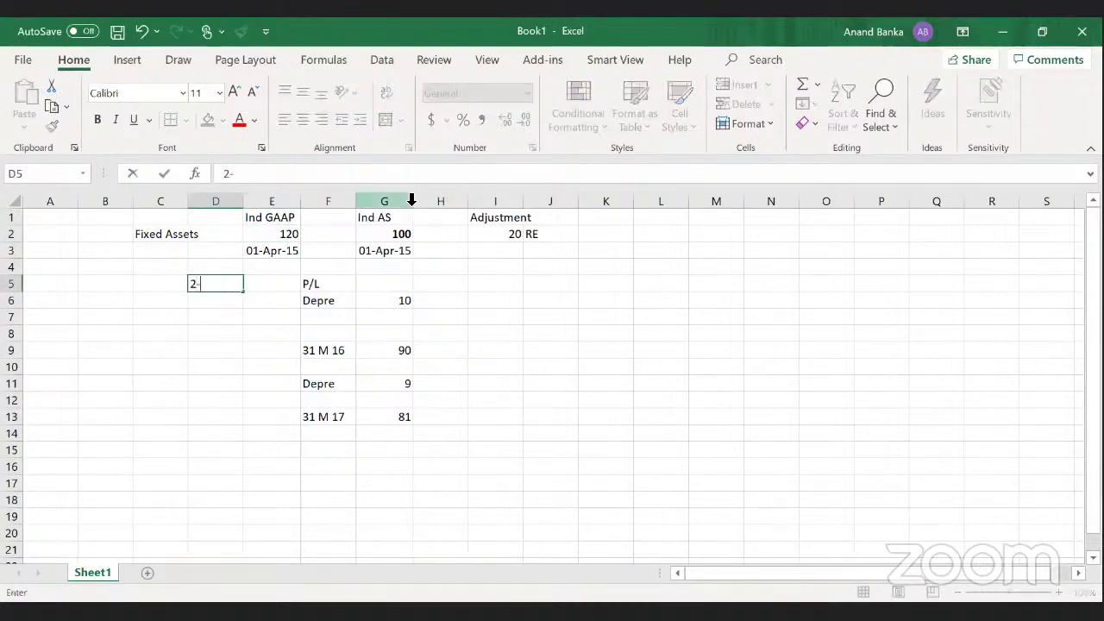
{"action": "key", "text": "BackSpace"}
{"action": "type", "text": "-20"}
{"action": "key", "text": "Return"}
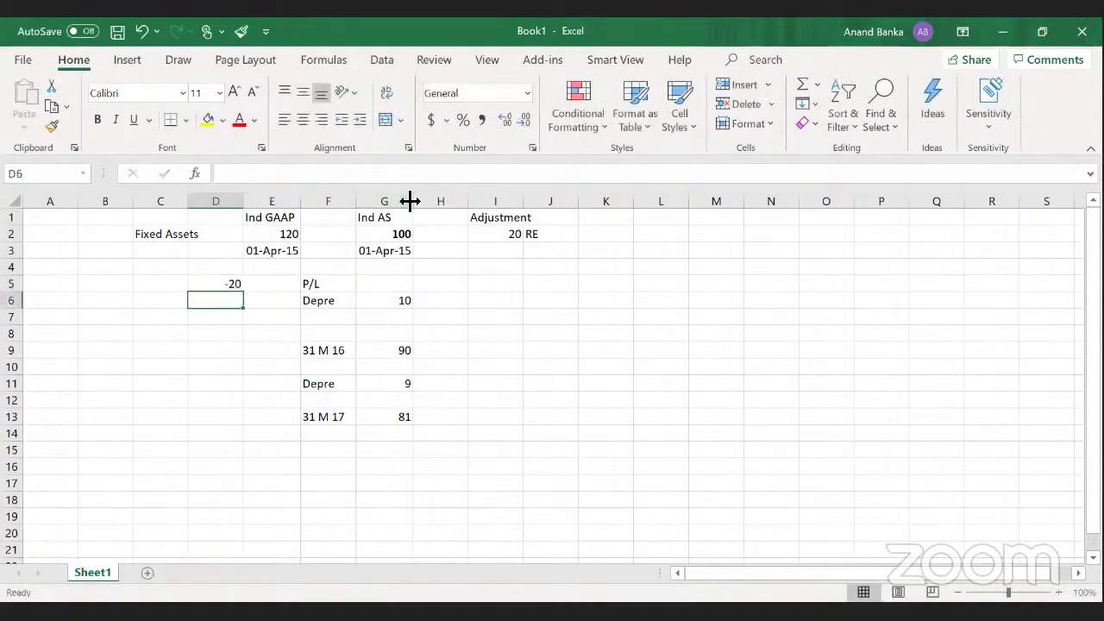
- Enter -10 in D6, in the row of the first depreciation line
{"action": "type", "text": "10"}
{"action": "key", "text": "Return"}
{"action": "key", "text": "Up"}
{"action": "key", "text": "Up"}
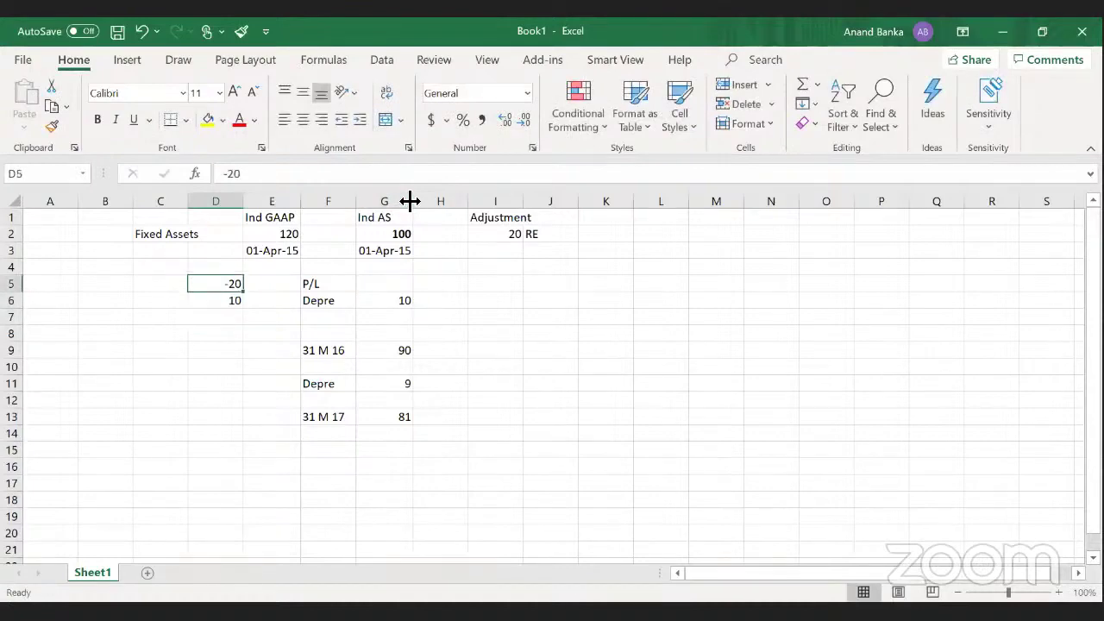
{"action": "key", "text": "Down"}
{"action": "key", "text": "F2"}
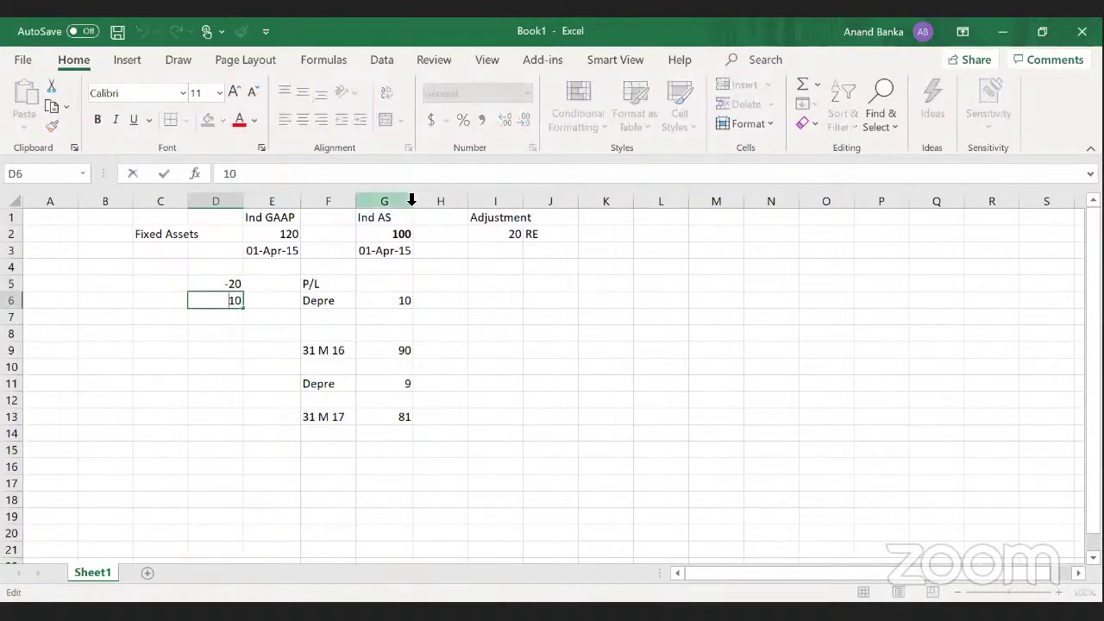
{"action": "type", "text": "-"}
{"action": "key", "text": "Return"}
- Total D5:D6 with a SUM formula in D7 and make the result bold
{"action": "key", "text": "alt+="}
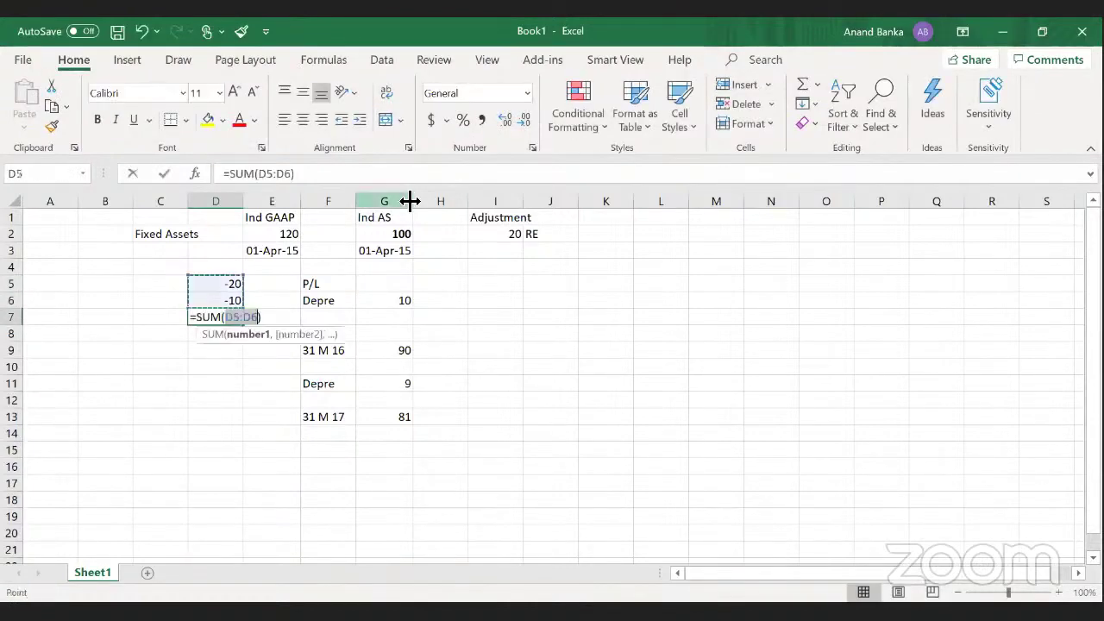
{"action": "key", "text": "Return"}
{"action": "key", "text": "Up"}
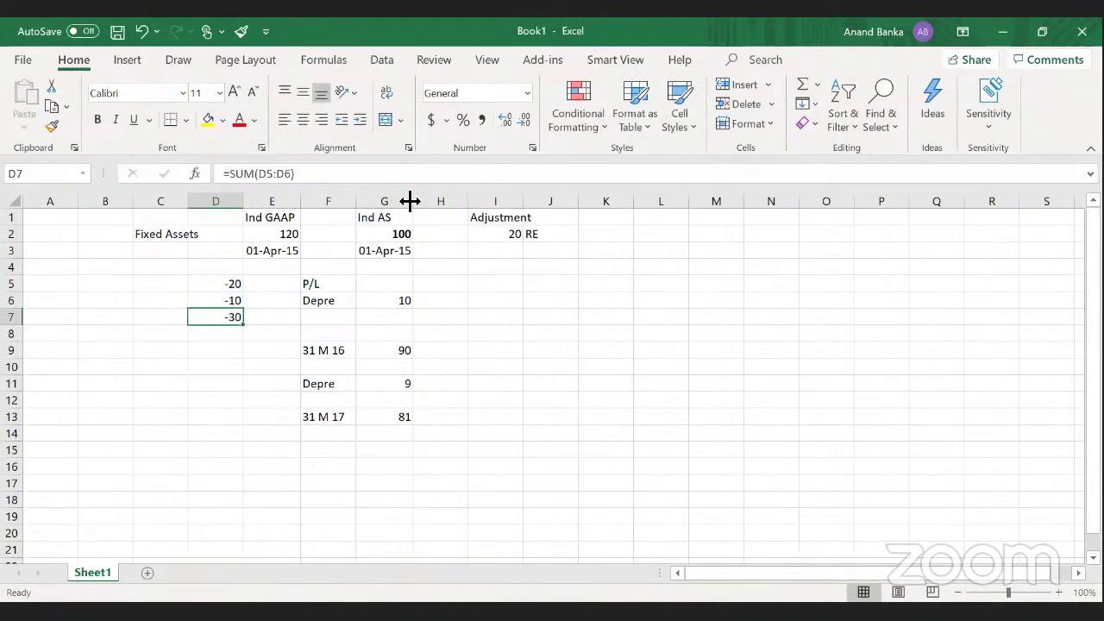
{"action": "key", "text": "ctrl+b"}
{"action": "key", "text": "Right"}
{"action": "key", "text": "Right"}
{"action": "key", "text": "Right"}
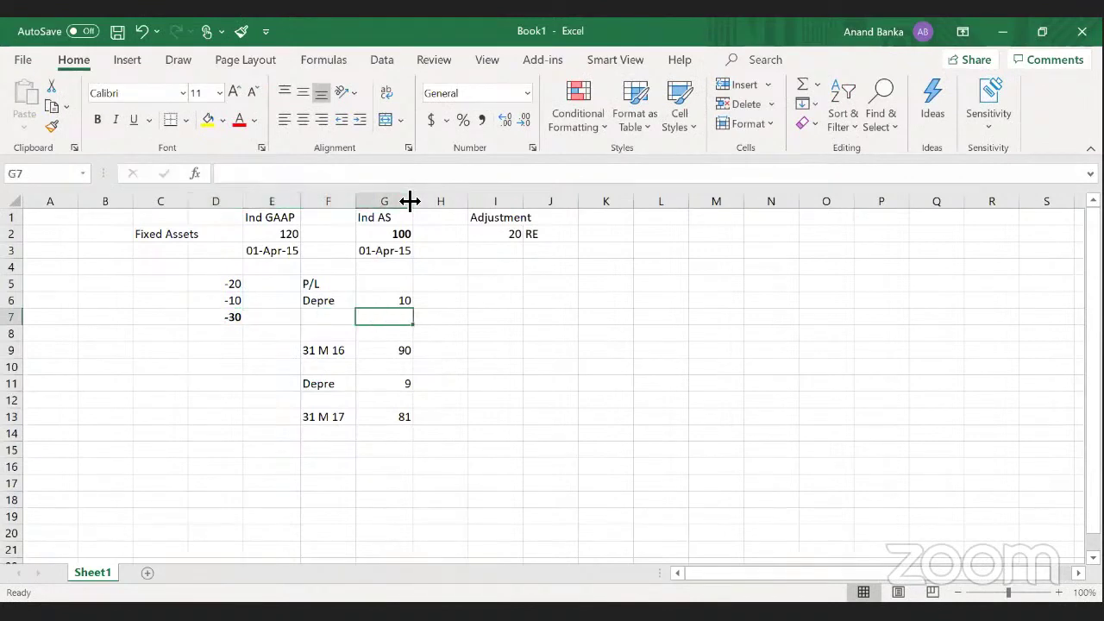
- Clear the scratch figures and their total from D5:D7
{"action": "key", "text": "Left"}
{"action": "key", "text": "Left"}
{"action": "key", "text": "Left"}
{"action": "key", "text": "Up"}
{"action": "key", "text": "Up"}
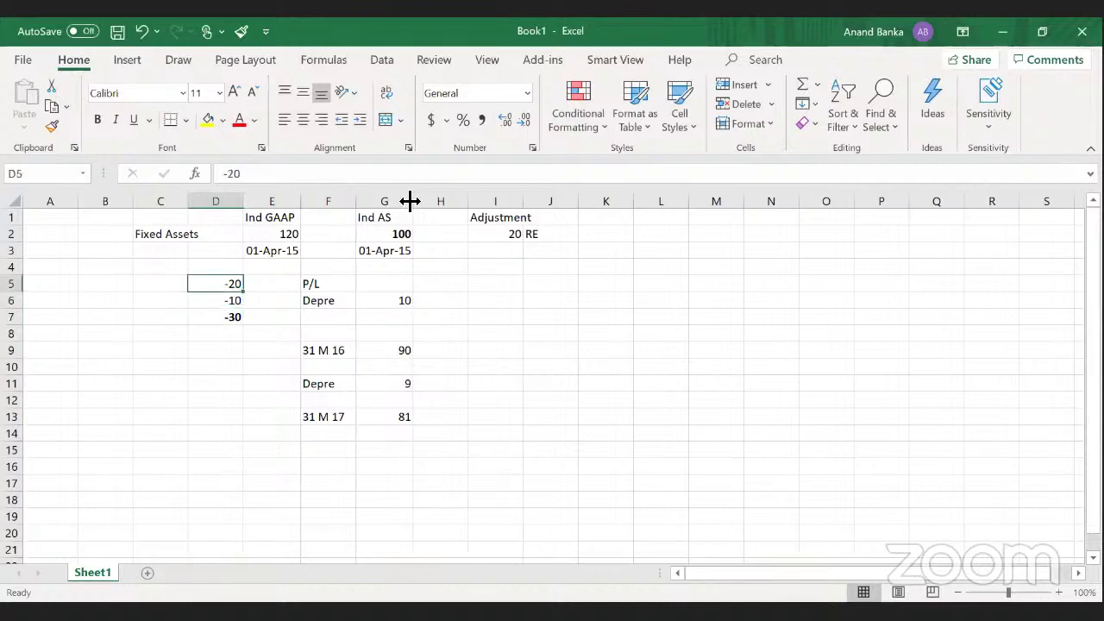
{"action": "key", "text": "Delete"}
{"action": "key", "text": "shift+Down"}
{"action": "key", "text": "shift+Down"}
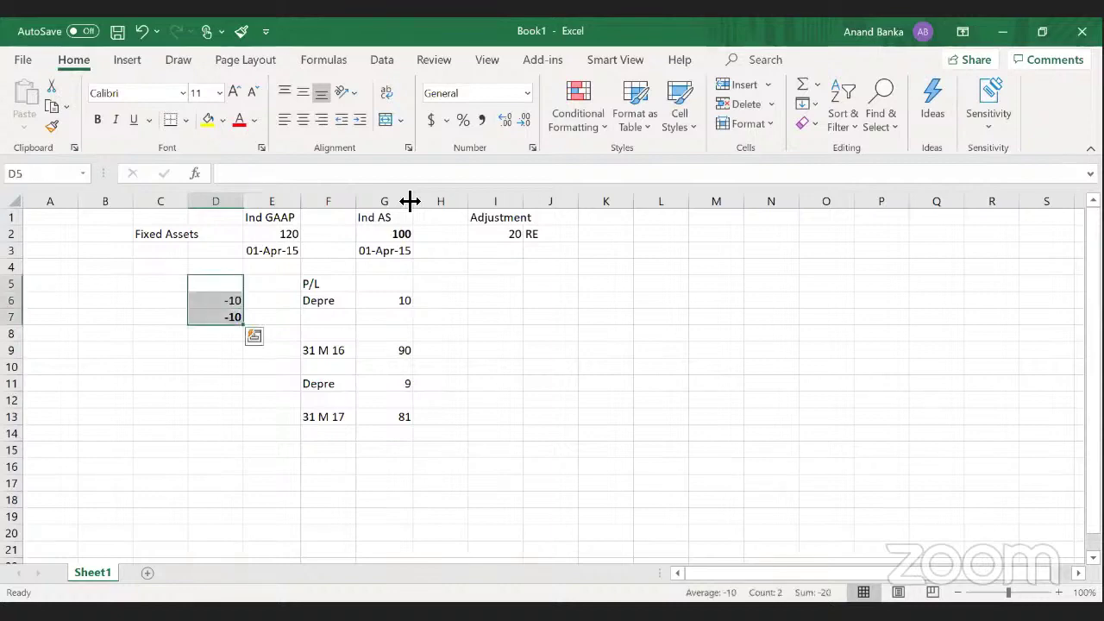
{"action": "key", "text": "Delete"}
- Review the adjustment amount in I2, the first-year block in E5:I9 and the transition figures in the top rows
{"action": "key", "text": "Right"}
{"action": "key", "text": "Right"}
{"action": "key", "text": "Up"}
{"action": "key", "text": "Up"}
{"action": "key", "text": "Up"}
{"action": "key", "text": "Up"}
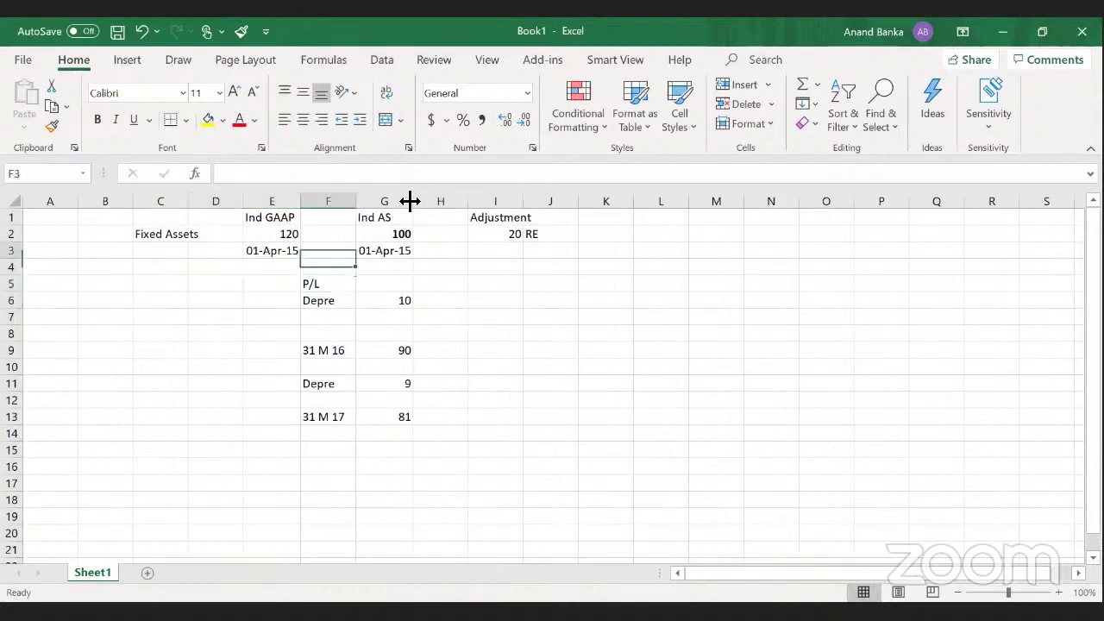
{"action": "key", "text": "Right"}
{"action": "key", "text": "Right"}
{"action": "key", "text": "Down"}
{"action": "key", "text": "Right"}
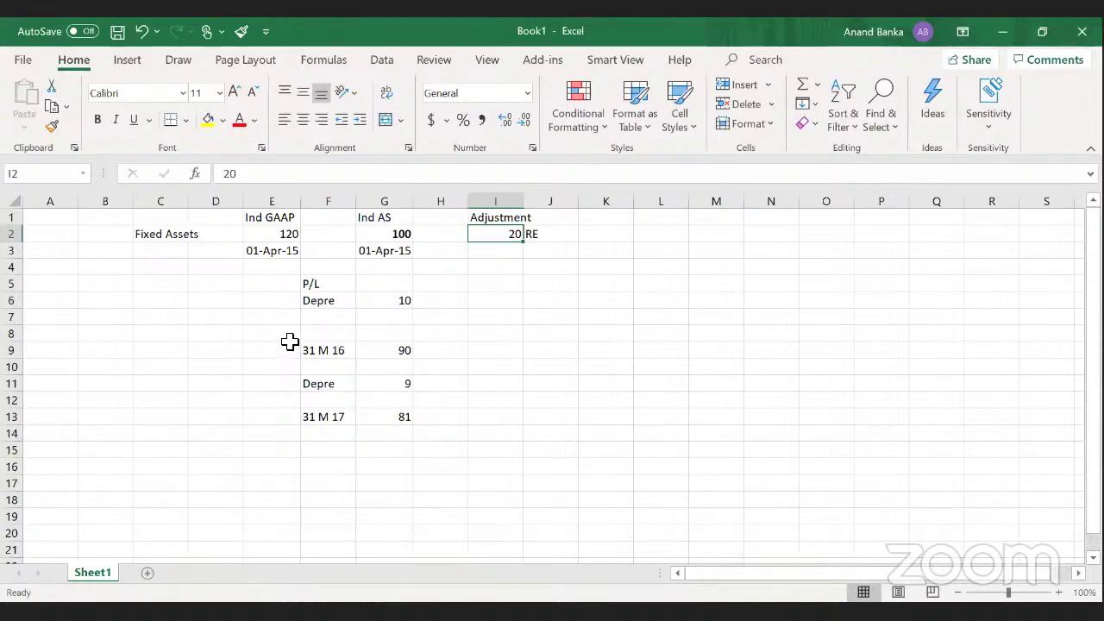
{"action": "left_click_drag", "start_coordinate": [251, 285], "coordinate": [471, 352]}
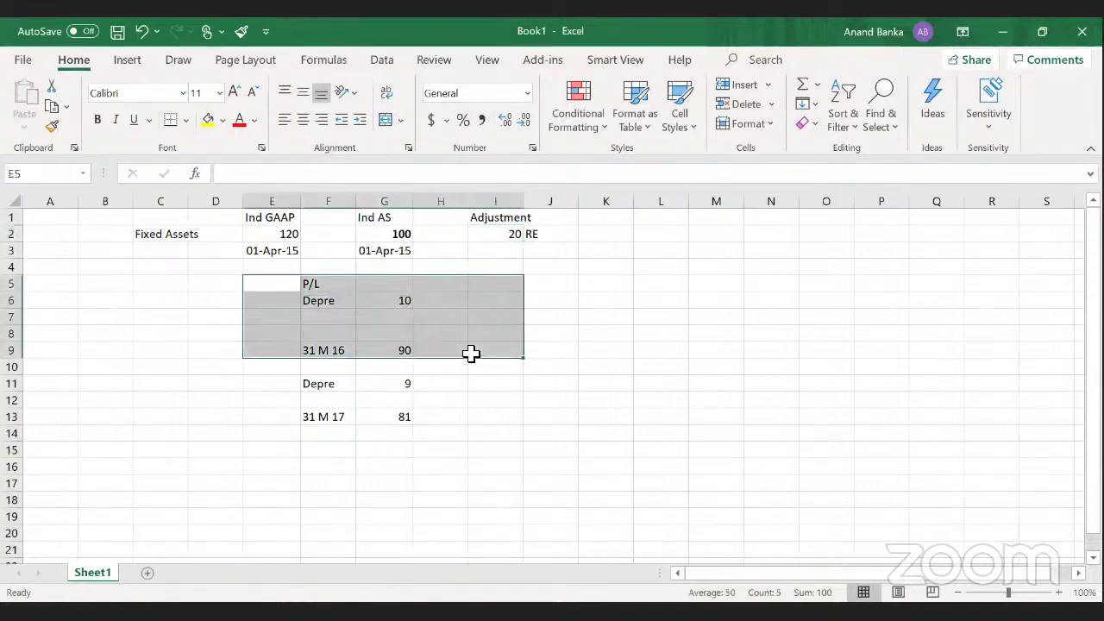
{"action": "left_click_drag", "start_coordinate": [195, 216], "coordinate": [676, 290]}
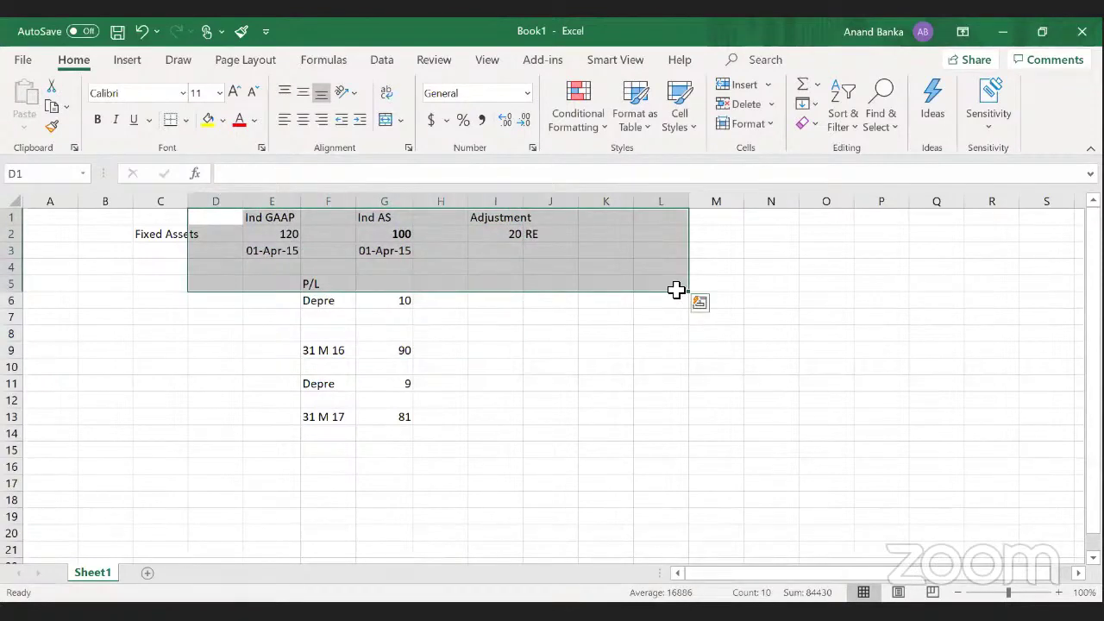
{"action": "left_click", "coordinate": [563, 321]}
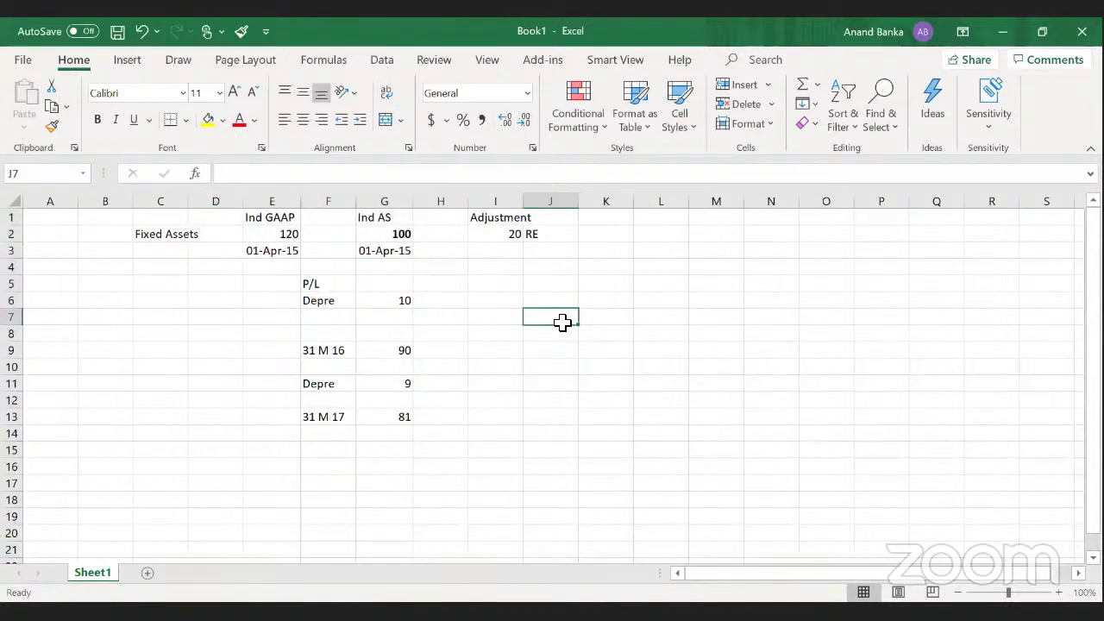
{"action": "key", "text": "Left"}
{"action": "key", "text": "Down"}
{"action": "key", "text": "Down"}
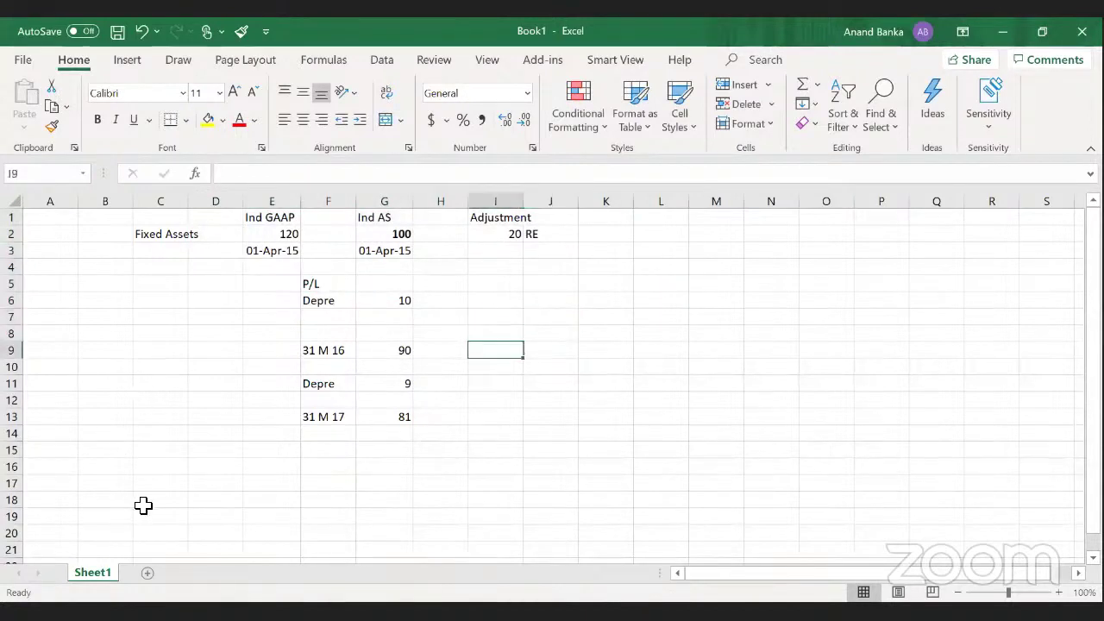
{"action": "key", "text": "Left"}
{"action": "key", "text": "Left"}
{"action": "key", "text": "Left"}
{"action": "key", "text": "Left"}
{"action": "key", "text": "Left"}
{"action": "key", "text": "Left"}
{"action": "key", "text": "Down"}
{"action": "key", "text": "Down"}
{"action": "key", "text": "Down"}
{"action": "key", "text": "Down"}
{"action": "key", "text": "Down"}
{"action": "key", "text": "Down"}
{"action": "key", "text": "Down"}
{"action": "key", "text": "Down"}
{"action": "key", "text": "Down"}
{"action": "key", "text": "Up"}
{"action": "key", "text": "Right"}
{"action": "key", "text": "Right"}
{"action": "key", "text": "Right"}
{"action": "key", "text": "Right"}
{"action": "key", "text": "Left"}
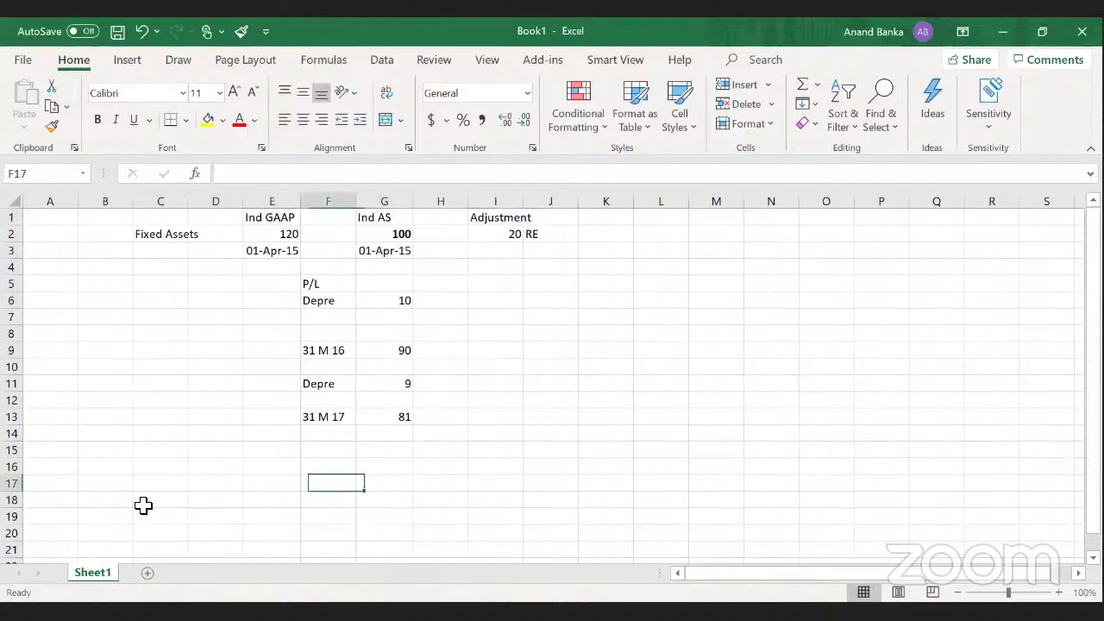
{"action": "key", "text": "Left"}
{"action": "key", "text": "Left"}
{"action": "key", "text": "Down"}
{"action": "key", "text": "Down"}
{"action": "key", "text": "Down"}
{"action": "key", "text": "Down"}
{"action": "key", "text": "Down"}
{"action": "key", "text": "Down"}
{"action": "key", "text": "Down"}
{"action": "key", "text": "Down"}
{"action": "key", "text": "Down"}
{"action": "key", "text": "Down"}
{"action": "key", "text": "Down"}
{"action": "key", "text": "Down"}
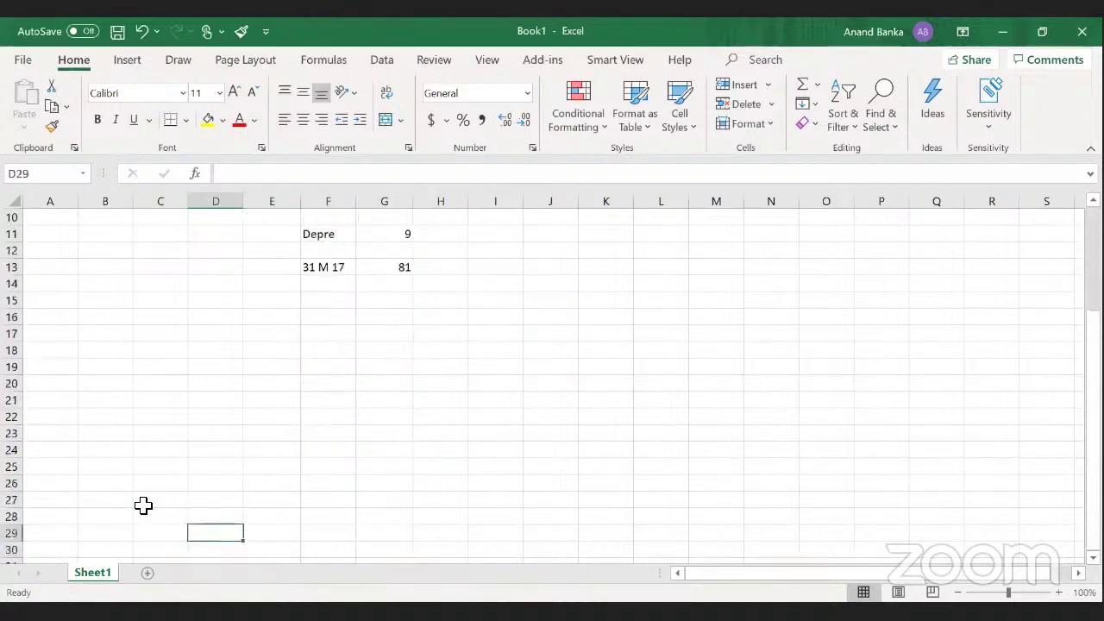
- Enter the label Reporting dte in D17 and the date 31 March 20 in F17
{"action": "key", "text": "Up"}
{"action": "key", "text": "Up"}
{"action": "key", "text": "Up"}
{"action": "key", "text": "Up"}
{"action": "key", "text": "Up"}
{"action": "key", "text": "Up"}
{"action": "key", "text": "Up"}
{"action": "key", "text": "Up"}
{"action": "key", "text": "Up"}
{"action": "key", "text": "Up"}
{"action": "key", "text": "Up"}
{"action": "key", "text": "Left"}
{"action": "key", "text": "Up"}
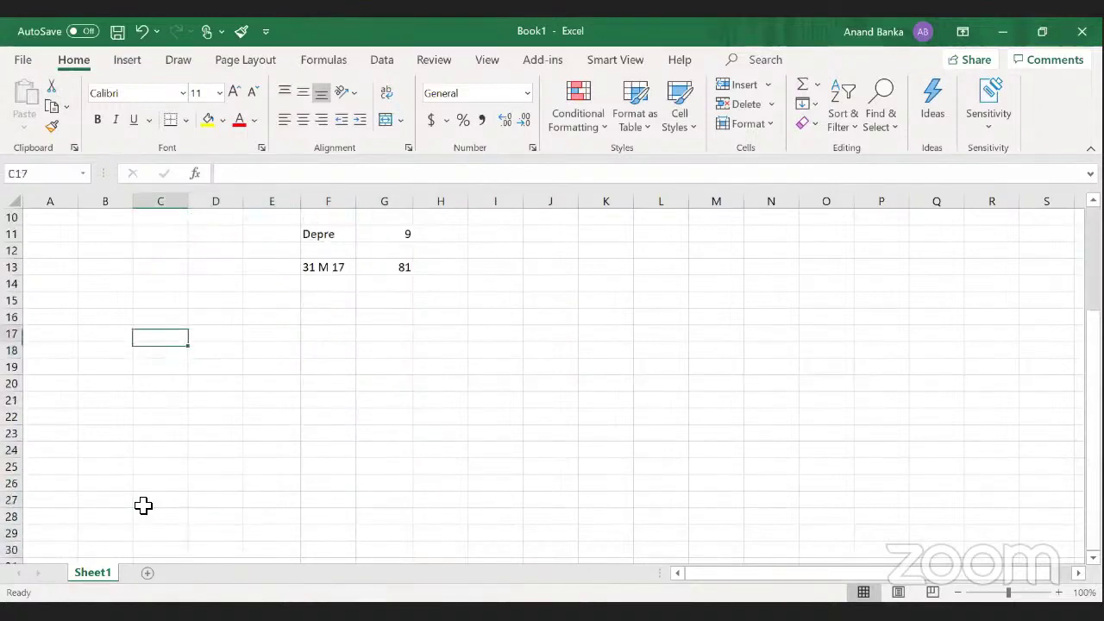
{"action": "key", "text": "Right"}
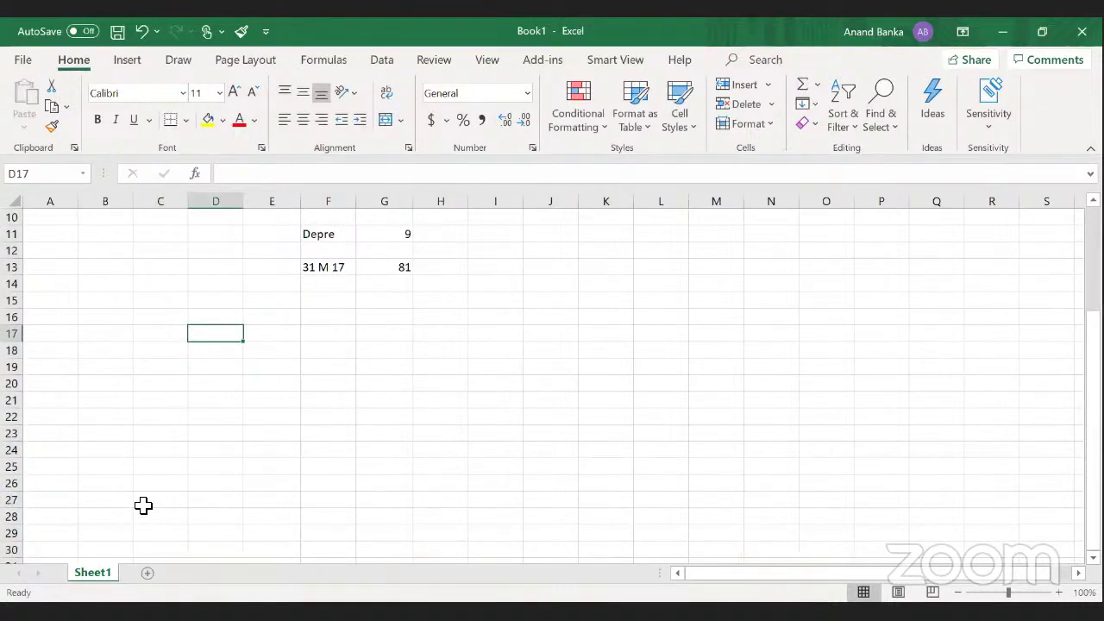
{"action": "type", "text": "Reporting"}
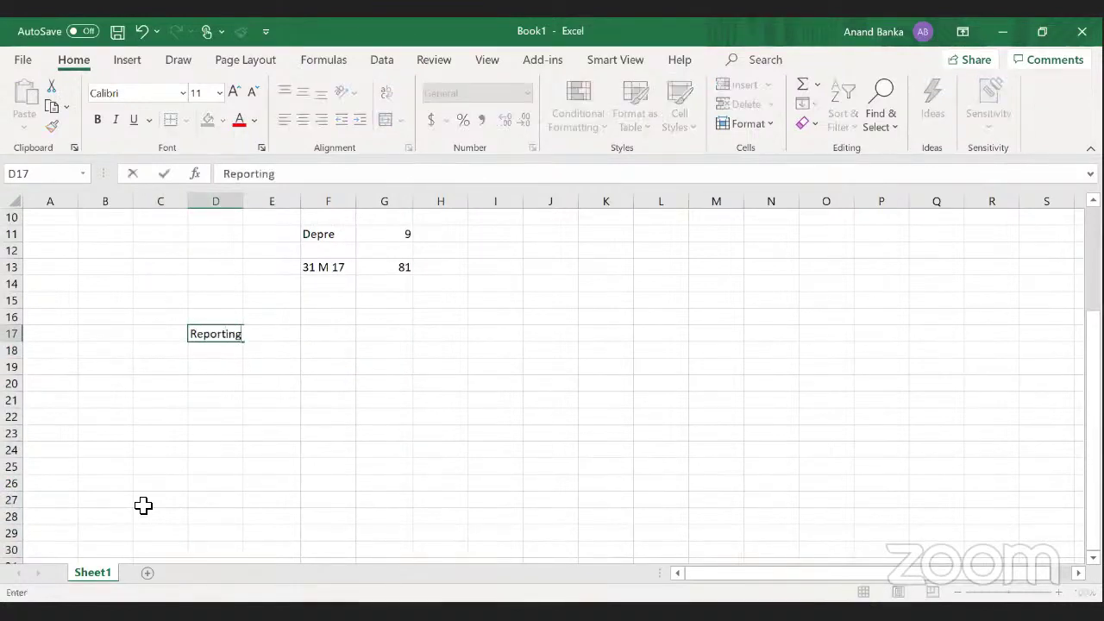
{"action": "type", "text": " dte"}
{"action": "key", "text": "Right"}
{"action": "key", "text": "Right"}
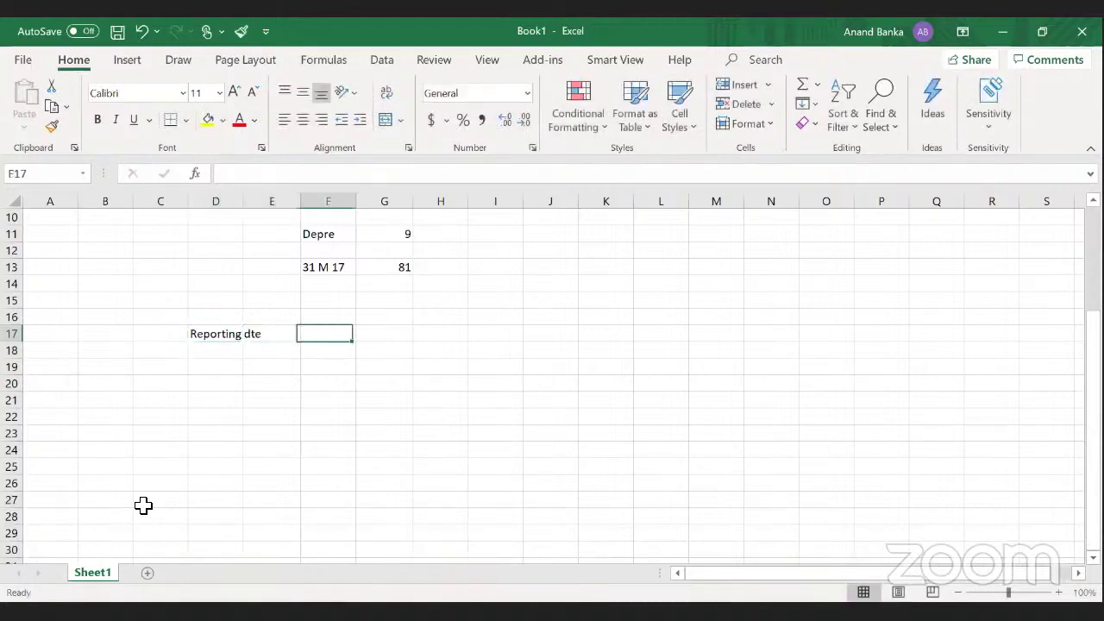
{"action": "type", "text": "31 March 2020"}
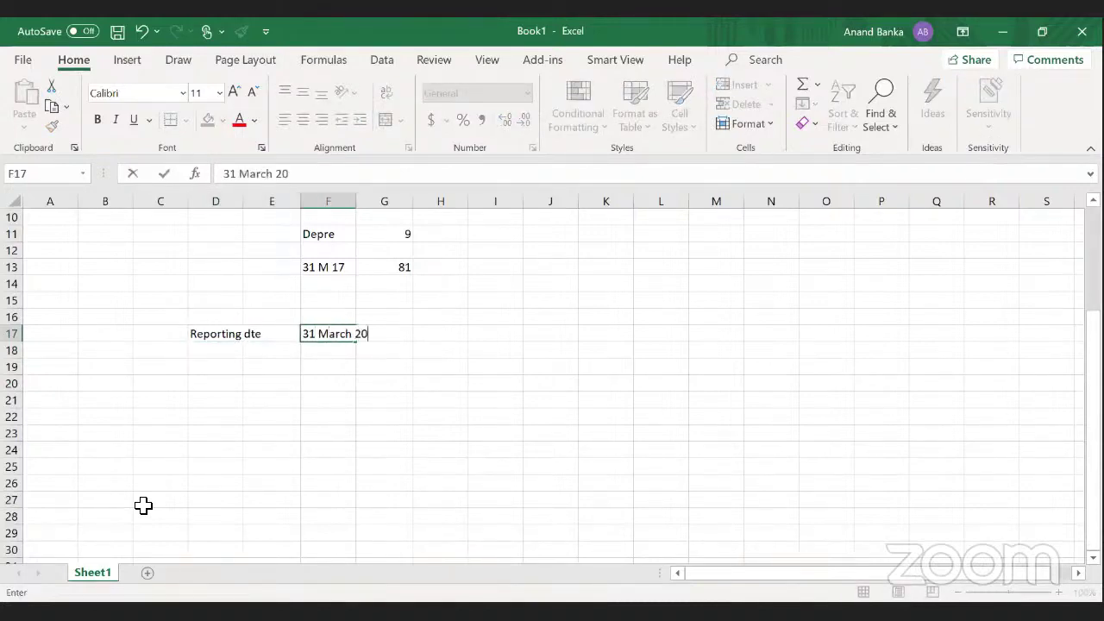
{"action": "key", "text": "Return"}
- Fill row 18 with First in C18, Financial Year in D18 and 19-20 in F18
{"action": "key", "text": "Left"}
{"action": "key", "text": "Left"}
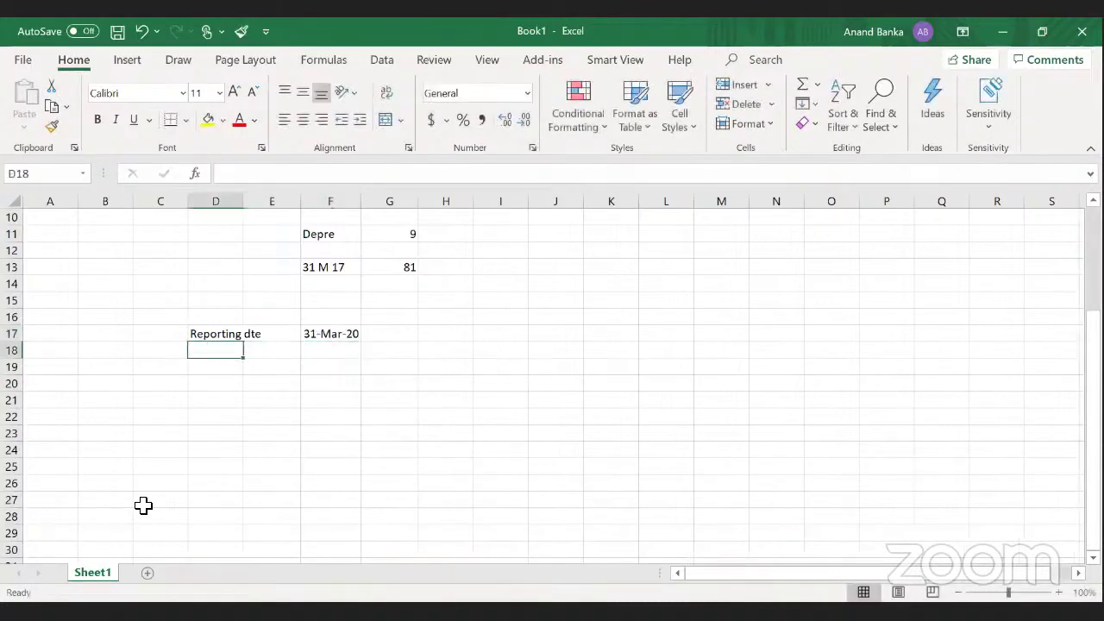
{"action": "type", "text": "F"}
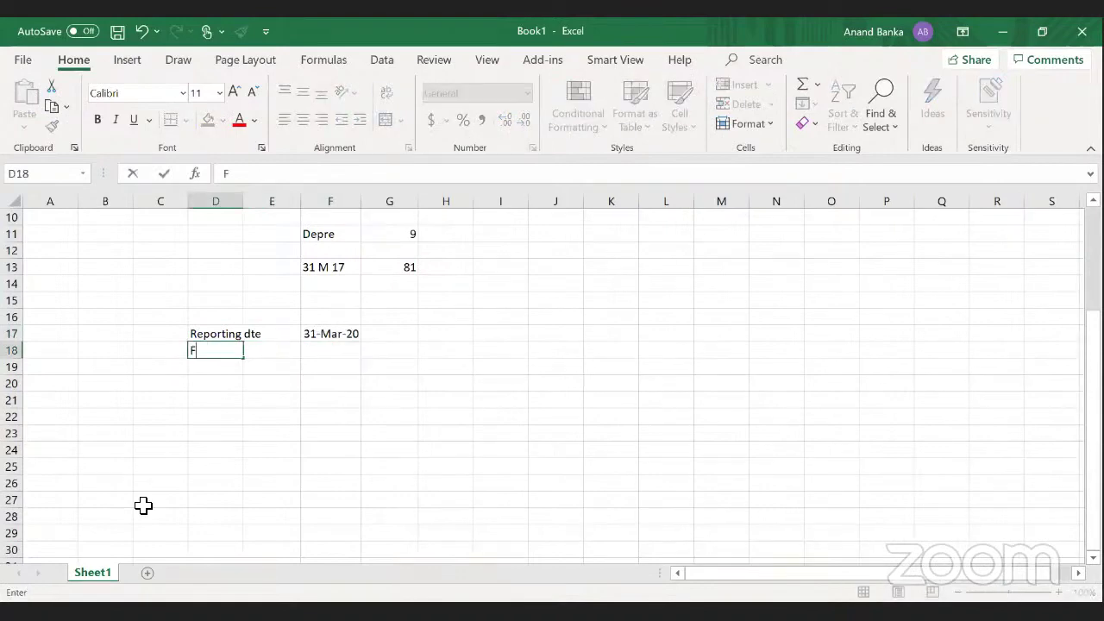
{"action": "type", "text": "inancial "}
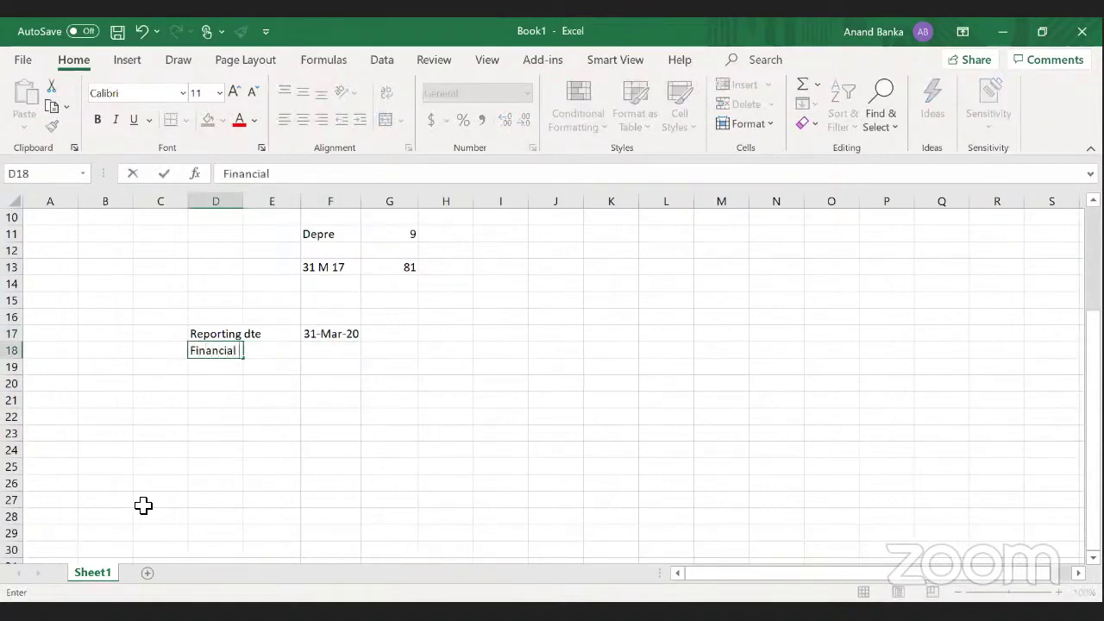
{"action": "type", "text": "Year"}
{"action": "key", "text": "Left"}
{"action": "type", "text": "F"}
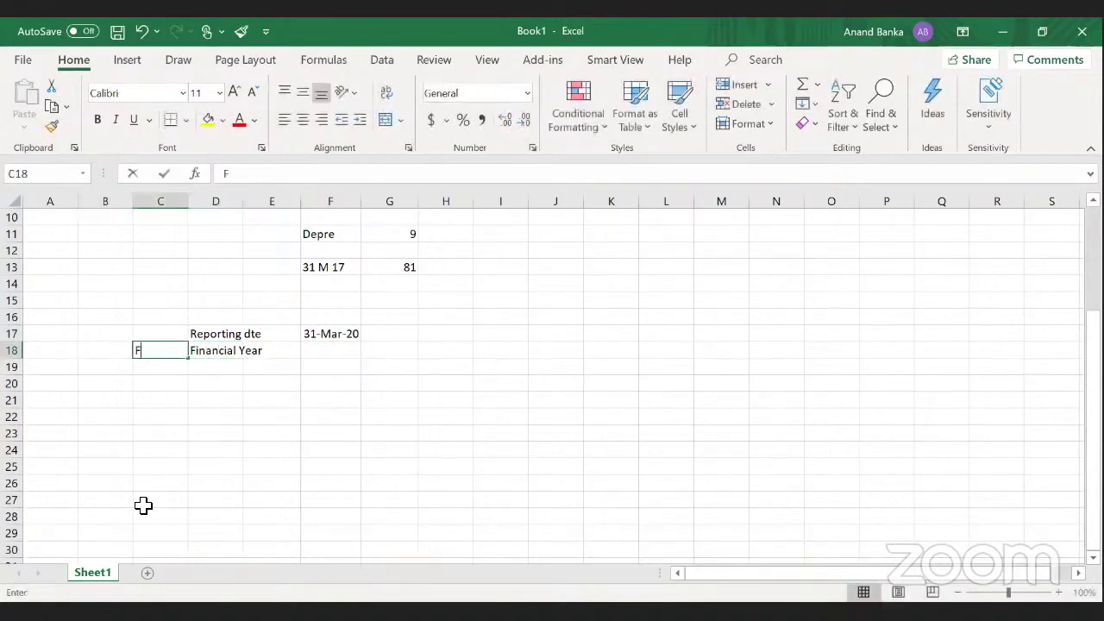
{"action": "type", "text": "irst"}
{"action": "key", "text": "Right"}
{"action": "key", "text": "Right"}
{"action": "key", "text": "Right"}
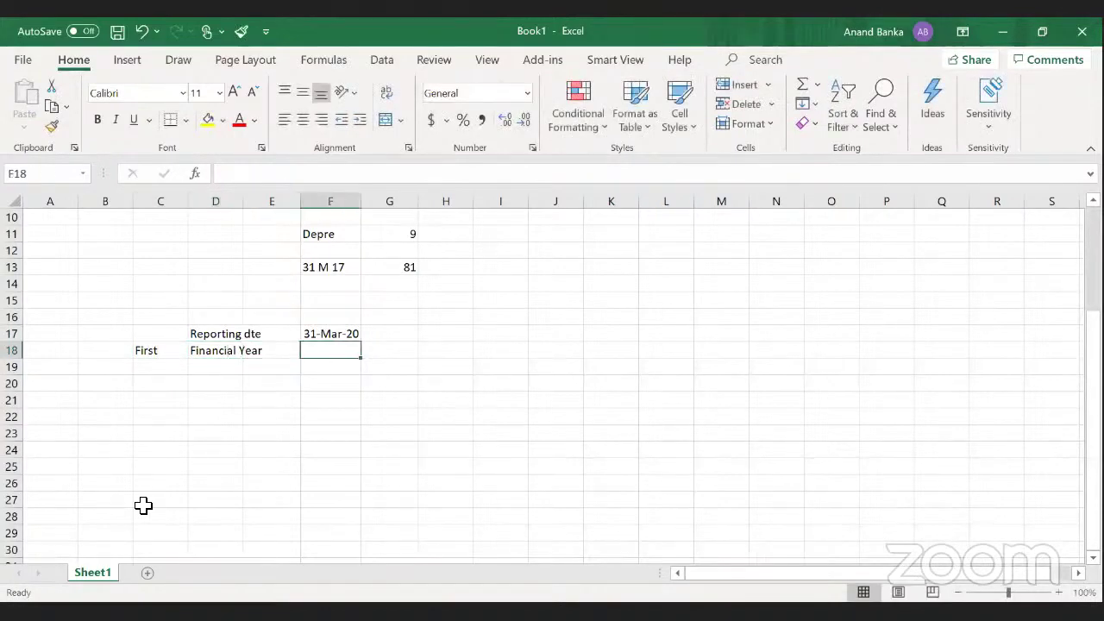
{"action": "type", "text": "19-20"}
{"action": "key", "text": "Return"}
- Enter the label Comparative BS in D19 and the date 31 March 2019 in F19
{"action": "key", "text": "Left"}
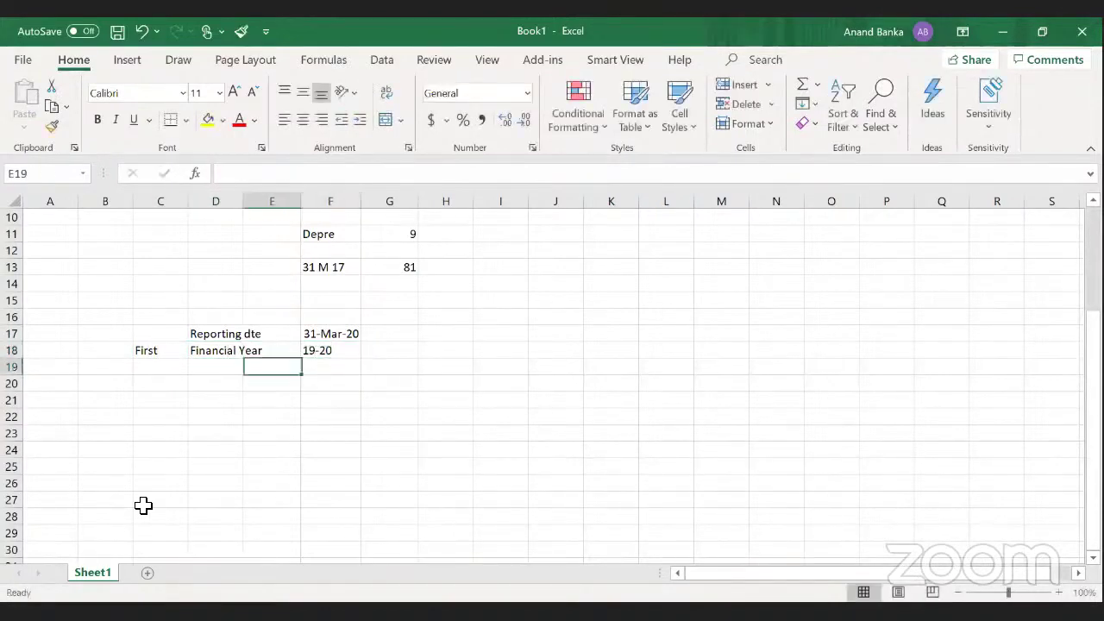
{"action": "key", "text": "Left"}
{"action": "type", "text": "Compara"}
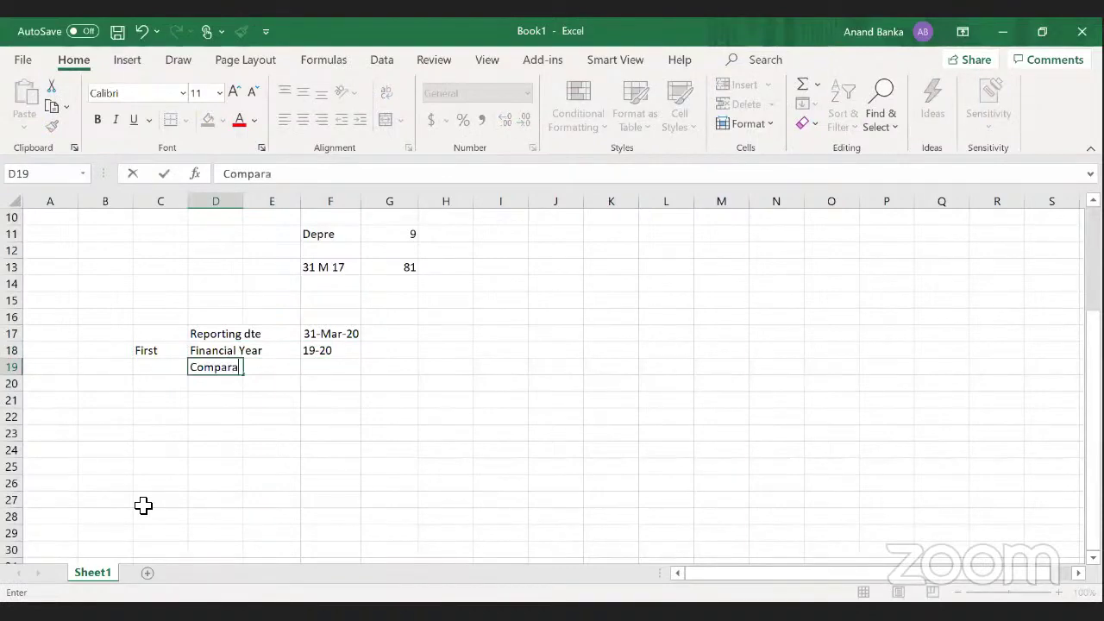
{"action": "type", "text": "tive BS"}
{"action": "key", "text": "Right"}
{"action": "key", "text": "Right"}
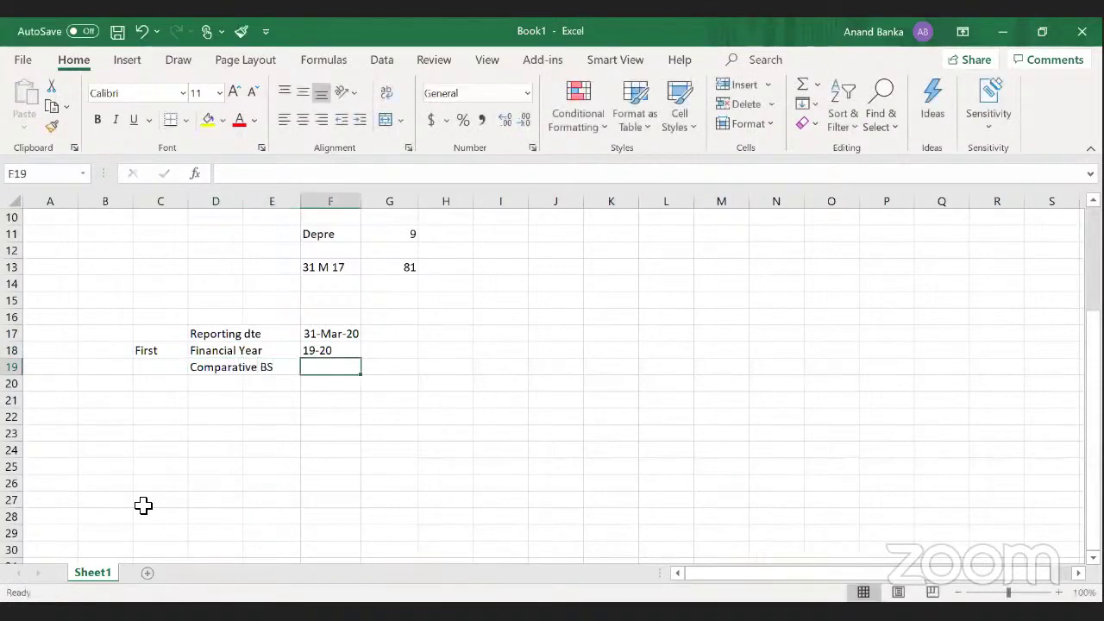
{"action": "type", "text": "31 March 2019"}
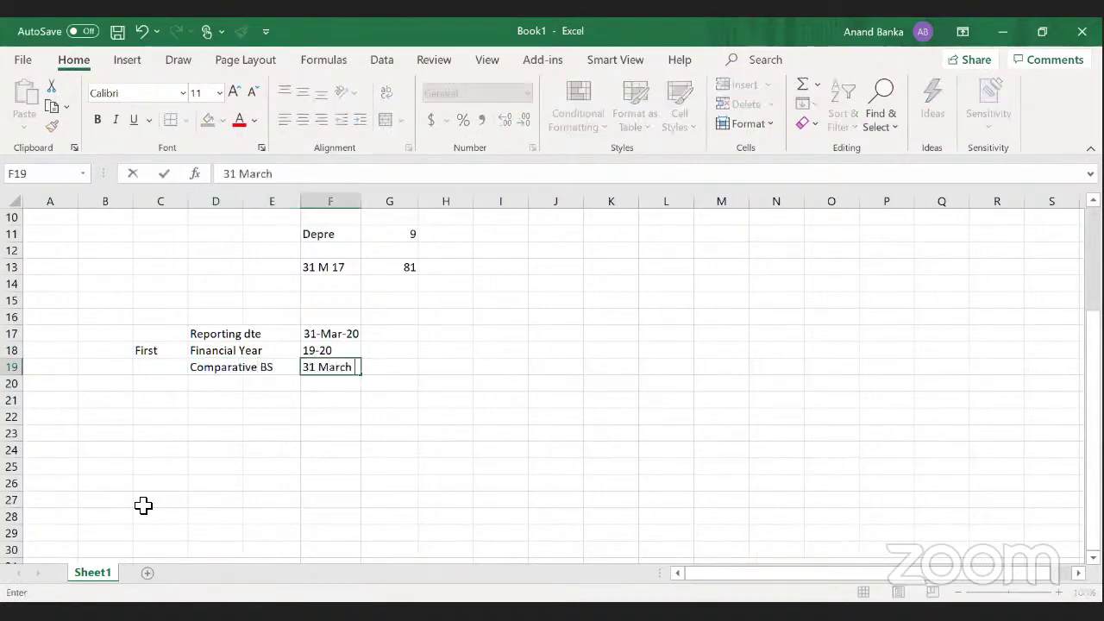
{"action": "key", "text": "Return"}
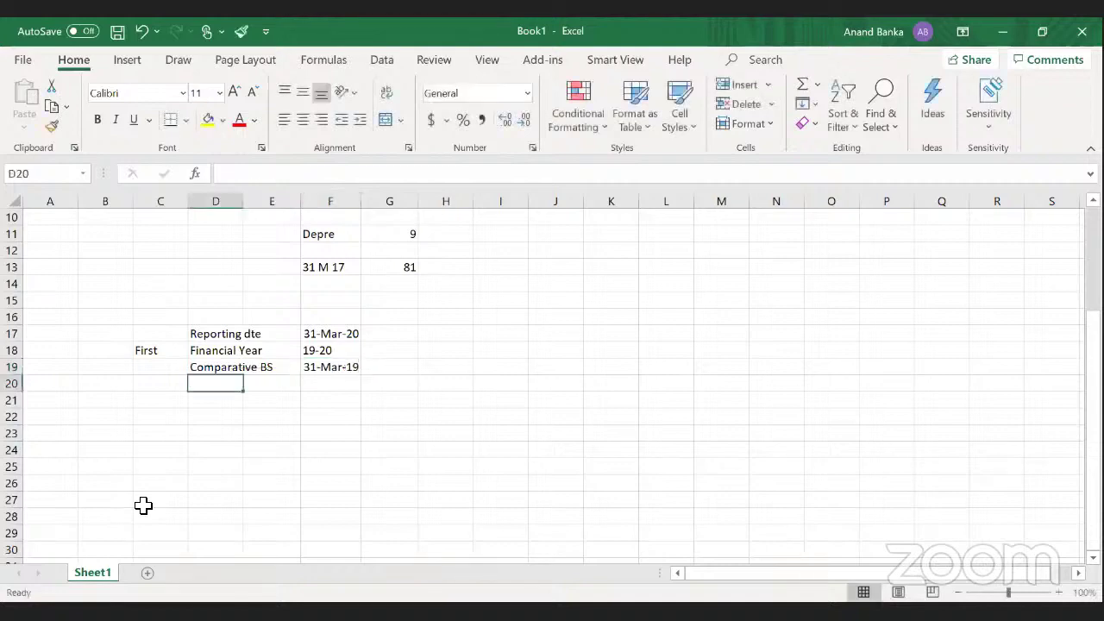
- Fill row 20 with Com in C20, a copy of the Financial Year label in D20 and 18-19 in F20
{"action": "key", "text": "Left"}
{"action": "type", "text": "m"}
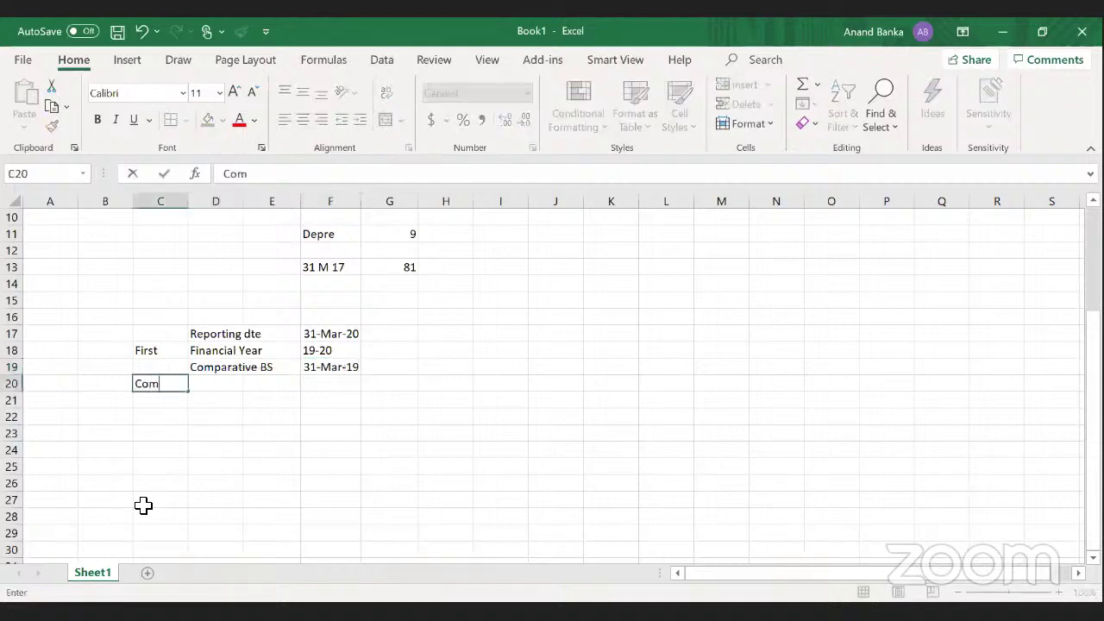
{"action": "key", "text": "Tab"}
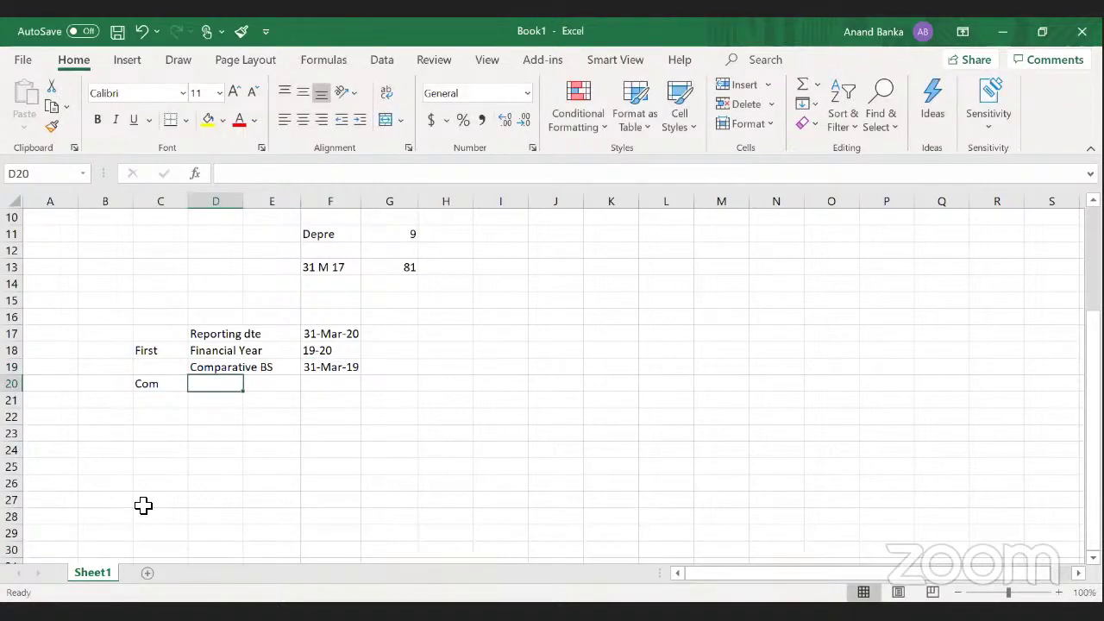
{"action": "key", "text": "Up"}
{"action": "key", "text": "Up"}
{"action": "key", "text": "ctrl+c"}
{"action": "key", "text": "Down"}
{"action": "key", "text": "Down"}
{"action": "key", "text": "Return"}
{"action": "key", "text": "Right"}
{"action": "key", "text": "Right"}
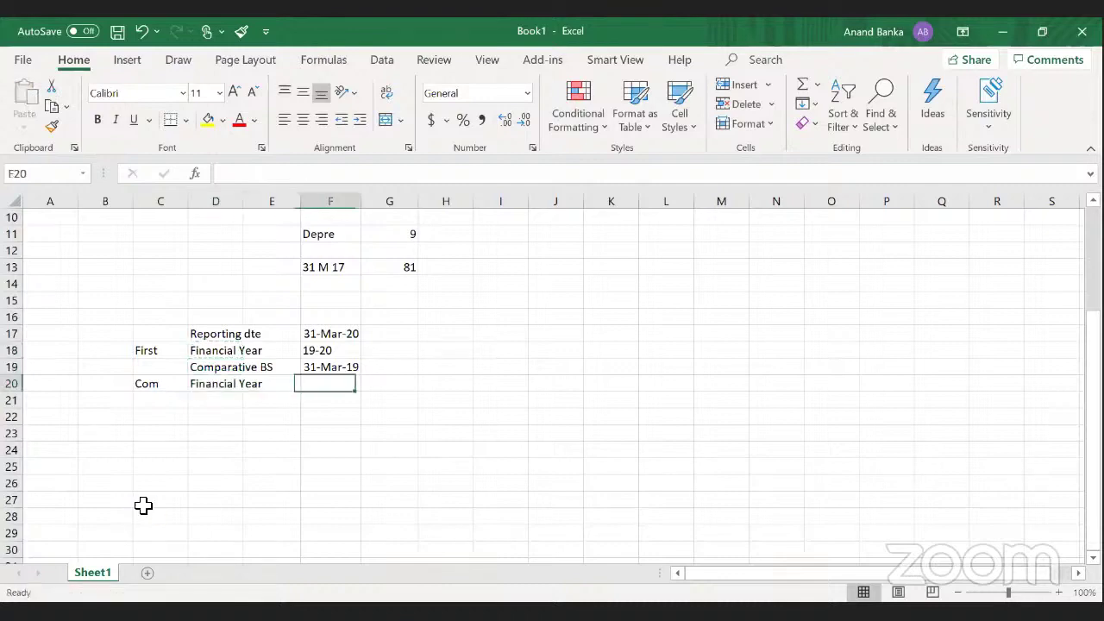
{"action": "type", "text": "18-19"}
{"action": "key", "text": "Return"}
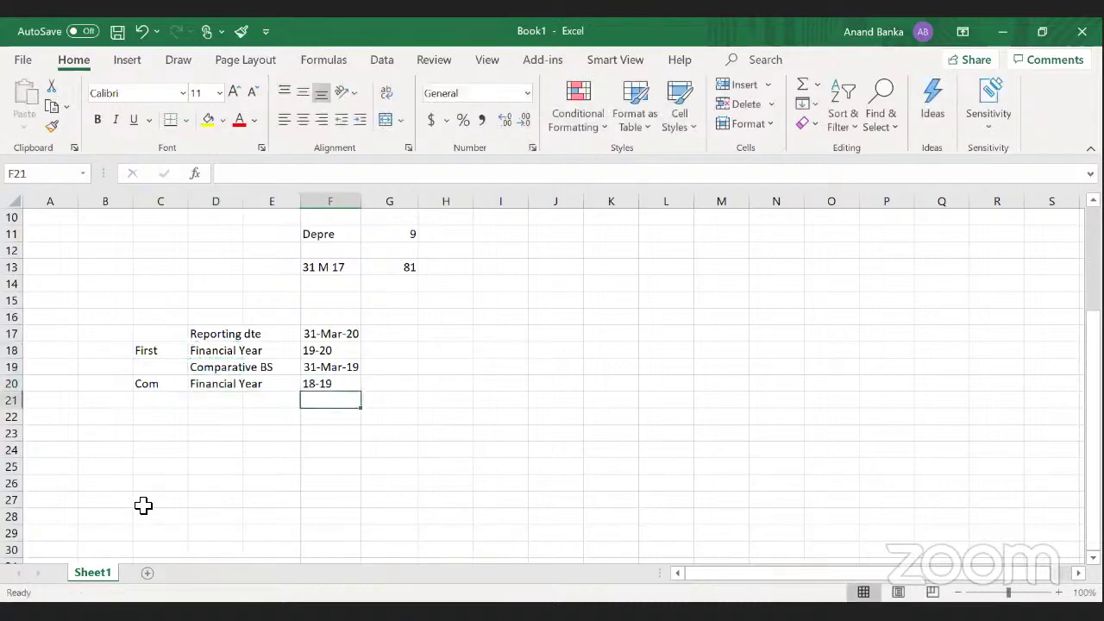
- Enter the label Opening BS in D21 and the date 01 April 2018 in F21
{"action": "key", "text": "Left"}
{"action": "key", "text": "Left"}
{"action": "type", "text": "Openi"}
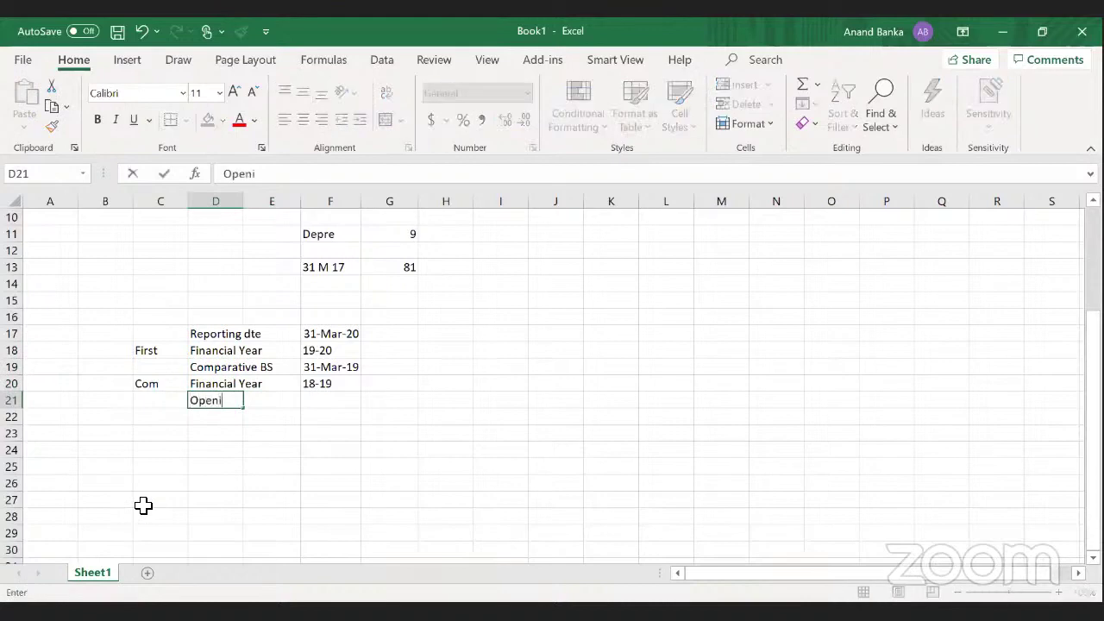
{"action": "type", "text": "ng BS"}
{"action": "key", "text": "Right"}
{"action": "key", "text": "Right"}
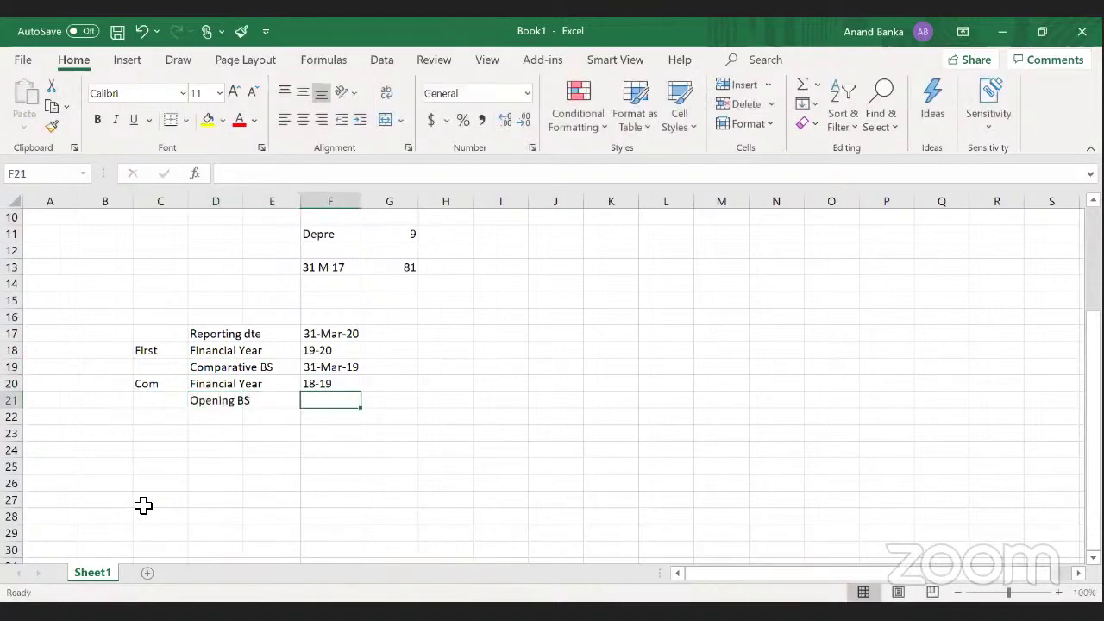
{"action": "type", "text": "01 Apr"}
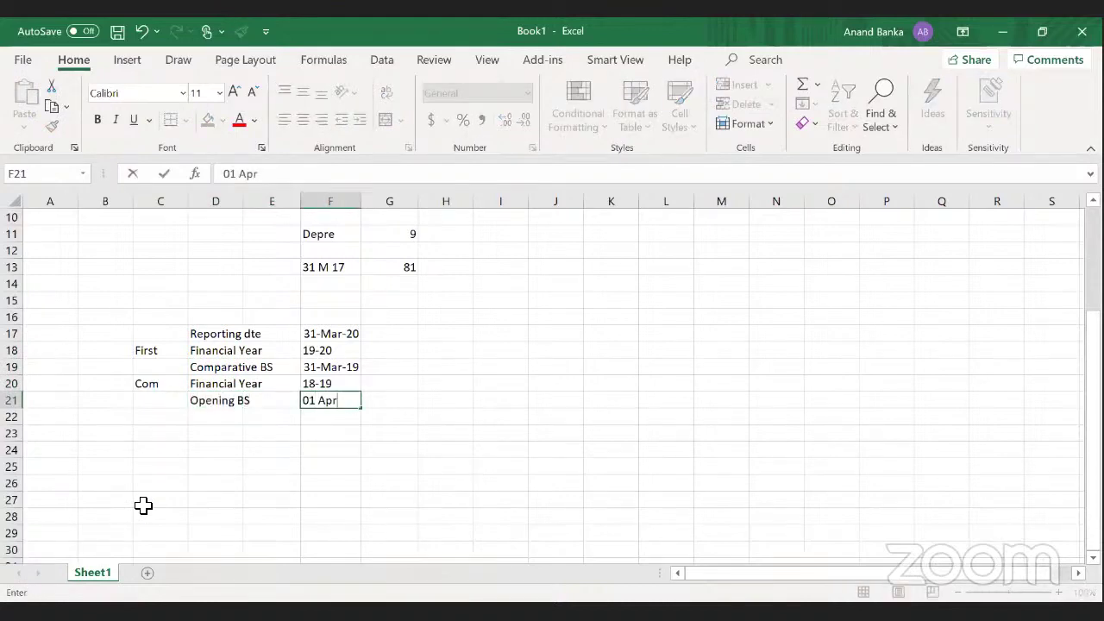
{"action": "type", "text": "il 201"}
{"action": "key", "text": "Return"}
- Review the reporting-year rows D17:F18, the comparative rows D19:F20 and the Opening BS row D21:F21 in turn
{"action": "key", "text": "Up"}
{"action": "key", "text": "Up"}
{"action": "key", "text": "Up"}
{"action": "key", "text": "Up"}
{"action": "key", "text": "Up"}
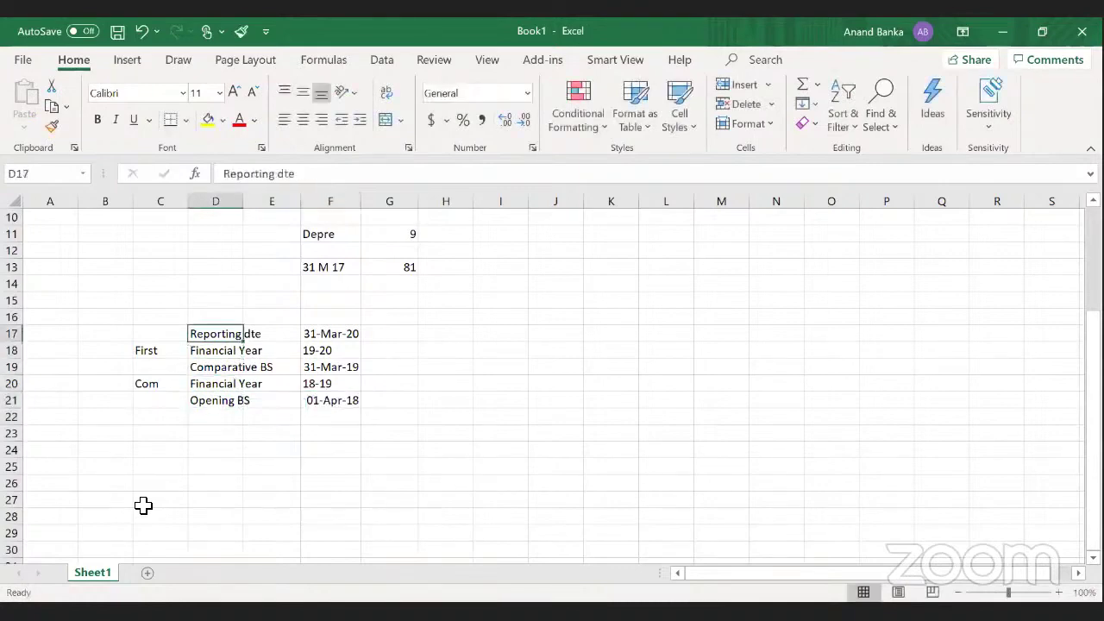
{"action": "key", "text": "shift+Right"}
{"action": "key", "text": "shift+Right"}
{"action": "key", "text": "shift+Down"}
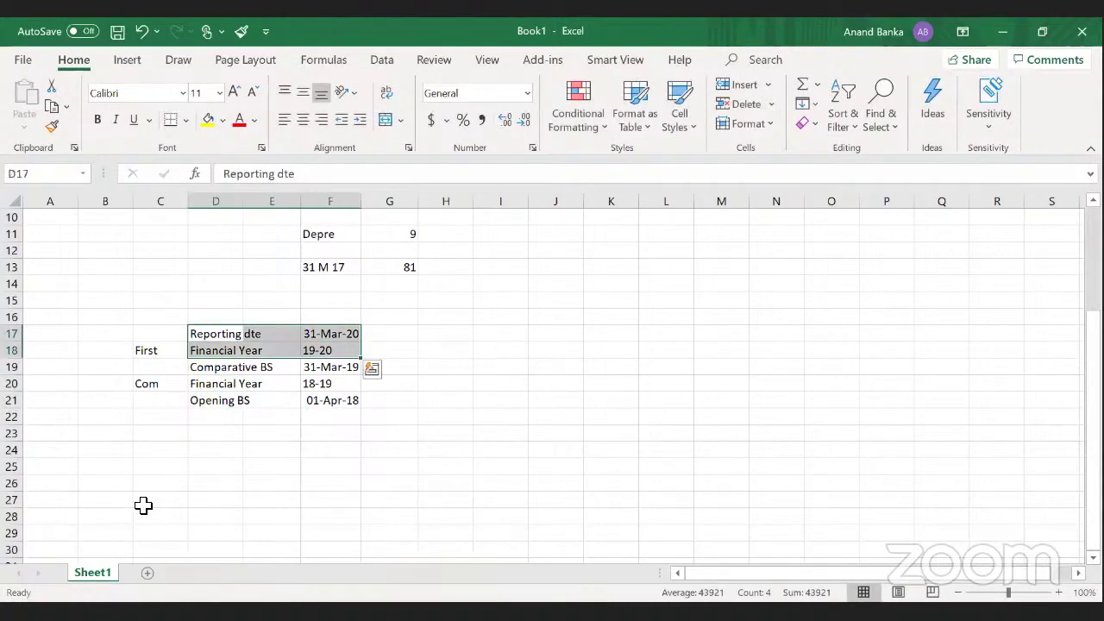
{"action": "key", "text": "Down"}
{"action": "key", "text": "Down"}
{"action": "key", "text": "shift+Down"}
{"action": "key", "text": "shift+Right"}
{"action": "key", "text": "shift+Right"}
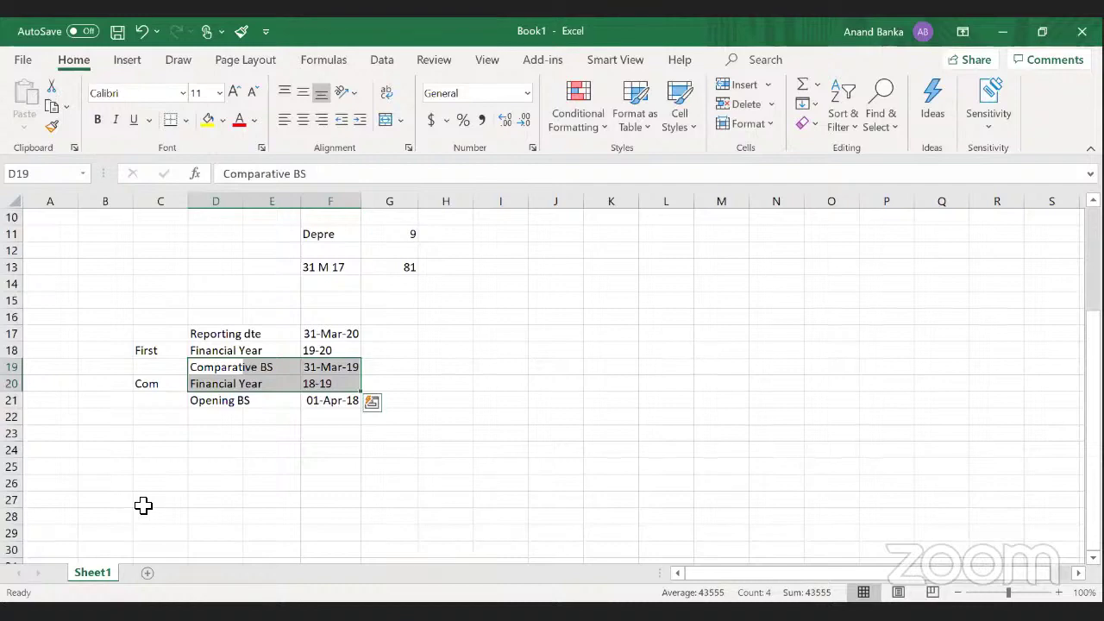
{"action": "key", "text": "Down"}
{"action": "key", "text": "Down"}
{"action": "key", "text": "shift+Right"}
{"action": "key", "text": "shift+Right"}
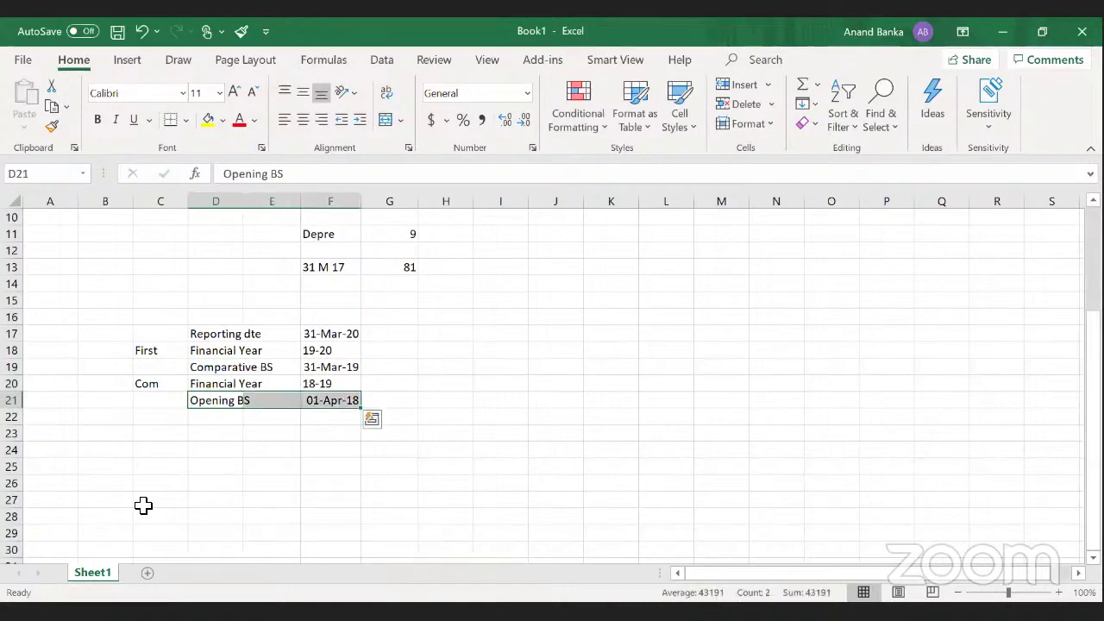
- Copy the dates and years in F17:F21 to I17:I21 and fit column I to its contents
{"action": "key", "text": "Up"}
{"action": "key", "text": "Up"}
{"action": "key", "text": "Up"}
{"action": "key", "text": "Up"}
{"action": "key", "text": "Right"}
{"action": "key", "text": "Right"}
{"action": "key", "text": "Right"}
{"action": "key", "text": "Right"}
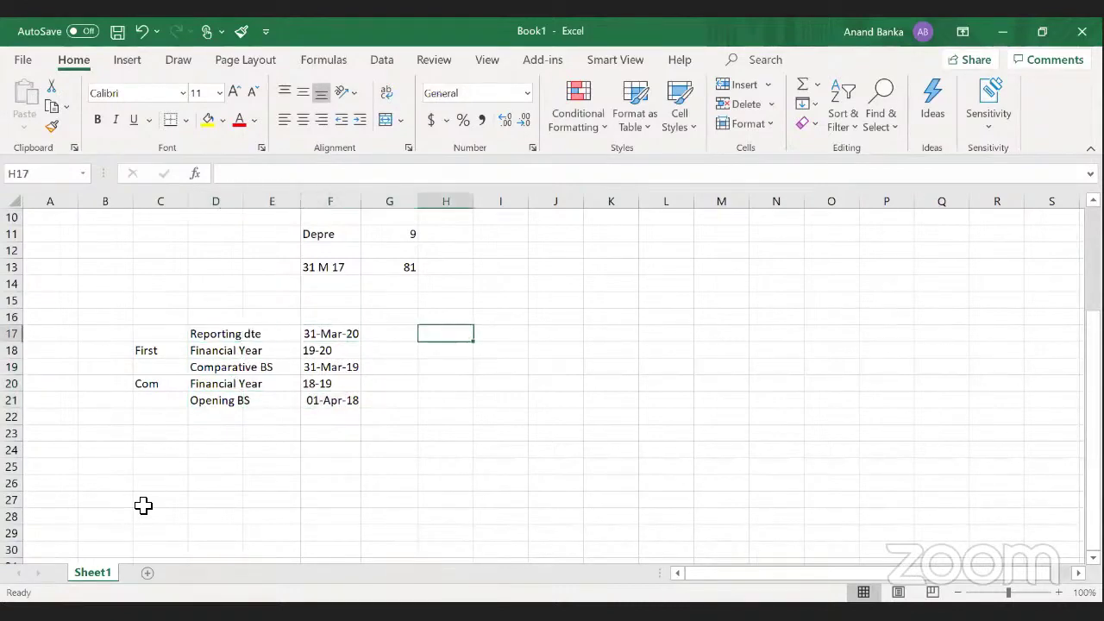
{"action": "key", "text": "Left"}
{"action": "key", "text": "Left"}
{"action": "key", "text": "shift+Down"}
{"action": "key", "text": "shift+Down"}
{"action": "key", "text": "shift+Down"}
{"action": "key", "text": "shift+Down"}
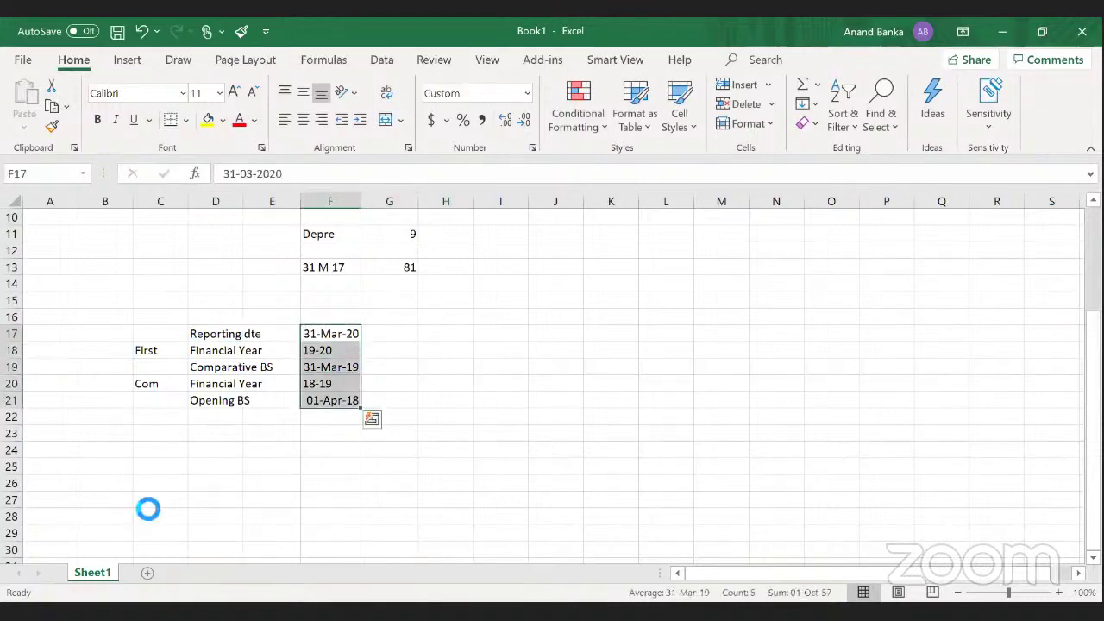
{"action": "key", "text": "ctrl+c"}
{"action": "key", "text": "Right"}
{"action": "key", "text": "Right"}
{"action": "key", "text": "Right"}
{"action": "key", "text": "Return"}
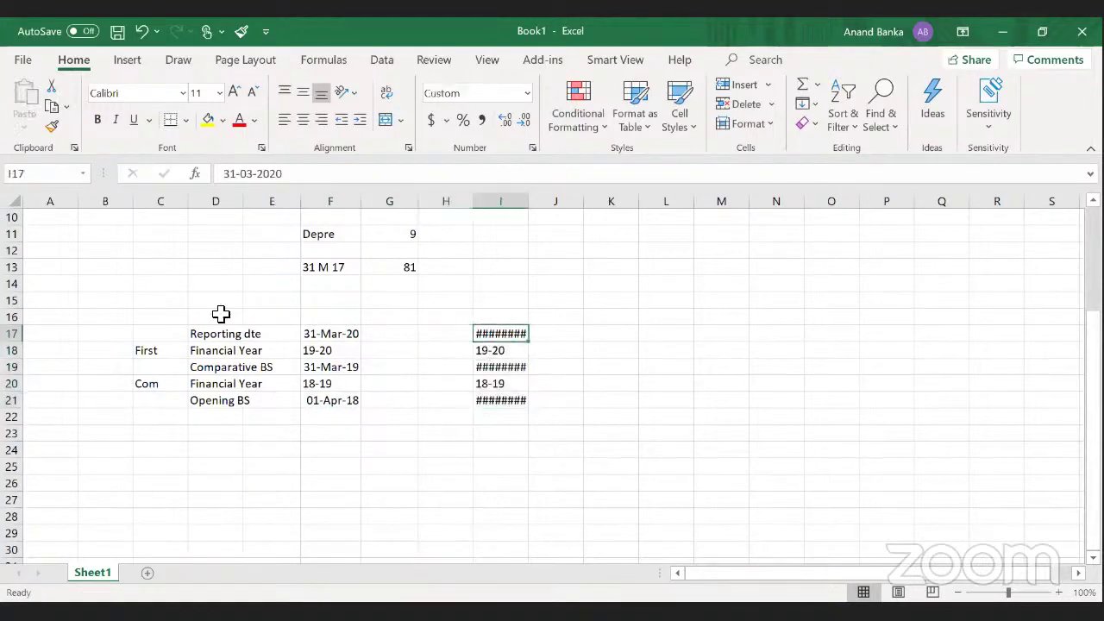
{"action": "double_click", "coordinate": [528, 201]}
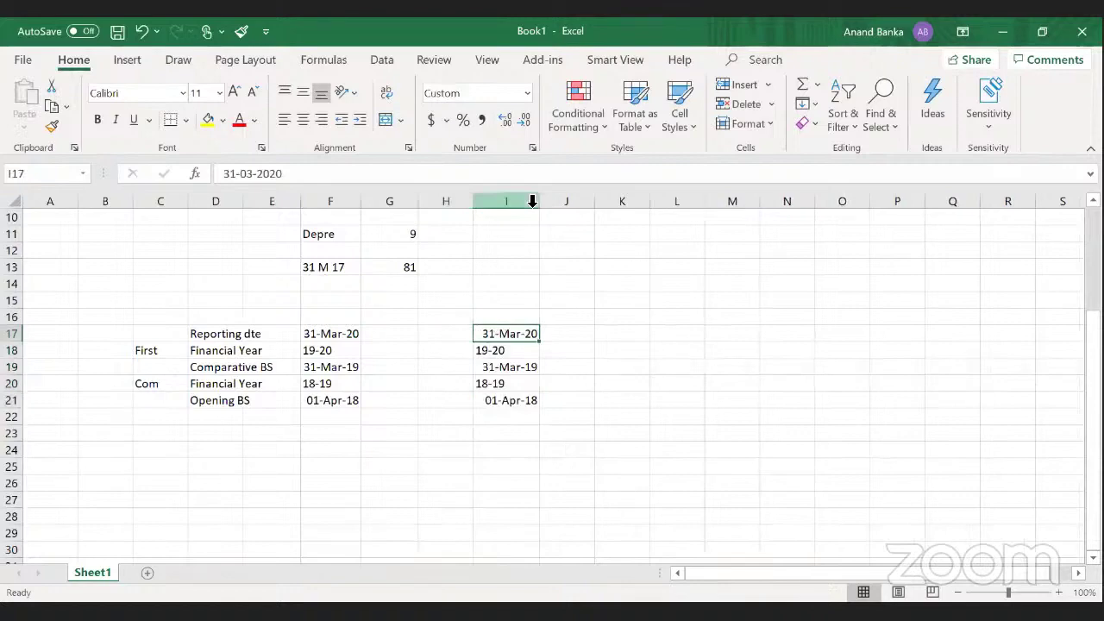
- Set the second scenario's reporting date in I17 to 31-03-2021 and its first financial year in I18 to 20-21
{"action": "key", "text": "F2"}
{"action": "key", "text": "BackSpace"}
{"action": "type", "text": "1"}
{"action": "key", "text": "Return"}
{"action": "type", "text": "20"}
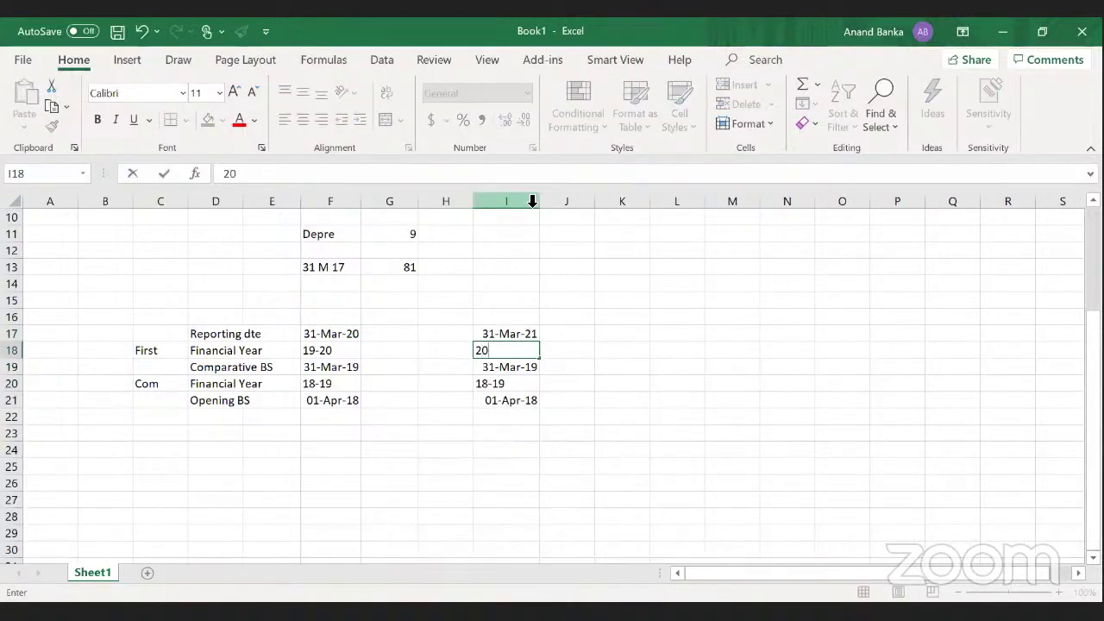
{"action": "type", "text": "-21"}
{"action": "key", "text": "Return"}
- Set the comparative balance sheet date in I19 to 31-03-2020 and the comparative year in I20 to 19-20
{"action": "key", "text": "F2"}
{"action": "key", "text": "BackSpace"}
{"action": "key", "text": "BackSpace"}
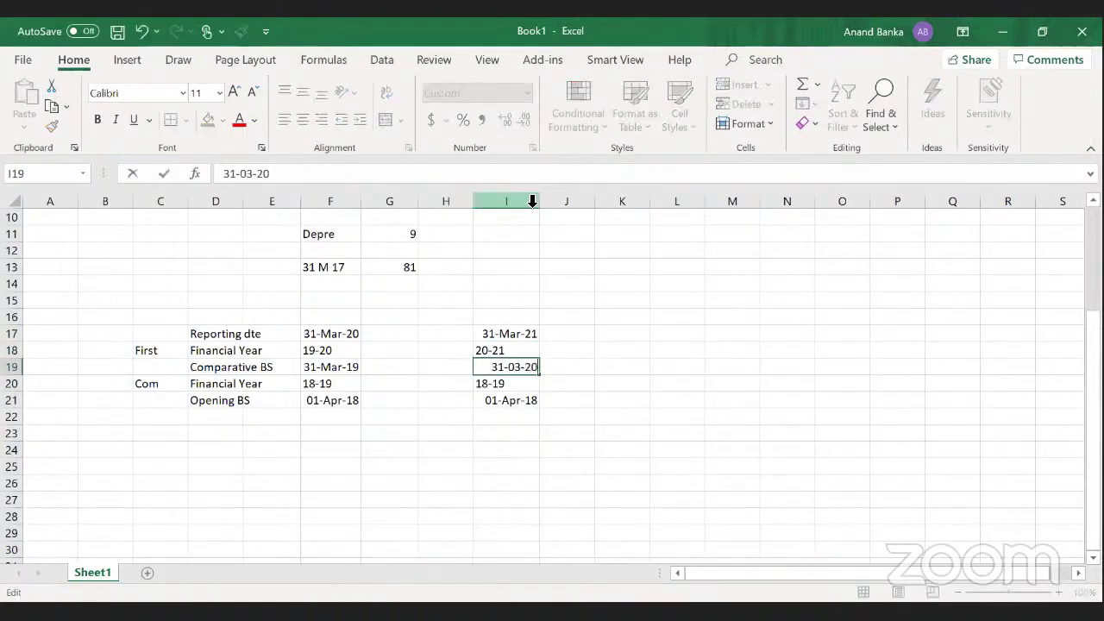
{"action": "type", "text": "20"}
{"action": "key", "text": "Return"}
{"action": "type", "text": "19-20"}
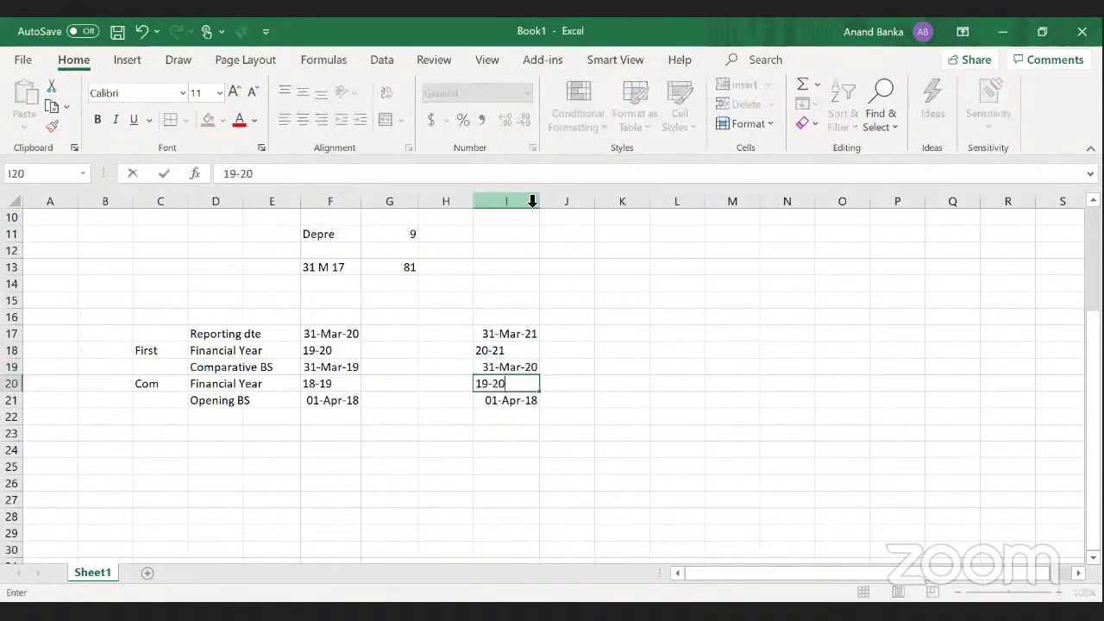
{"action": "key", "text": "Return"}
- Set the opening balance sheet date in I21 to 01-04-2019
{"action": "key", "text": "F2"}
{"action": "key", "text": "BackSpace"}
{"action": "type", "text": "9"}
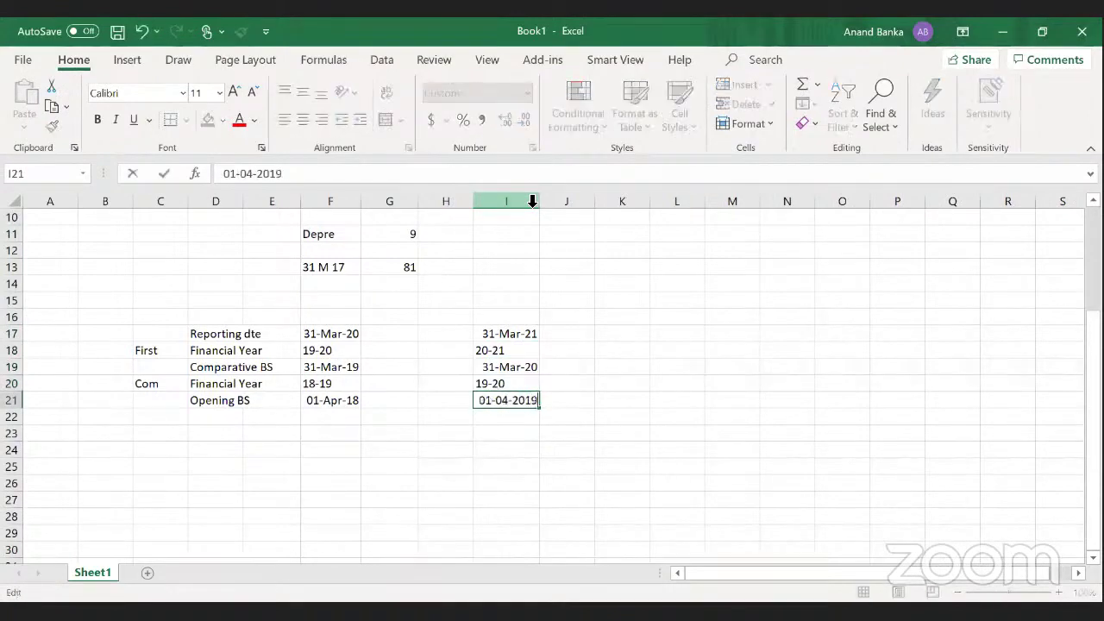
{"action": "key", "text": "Return"}
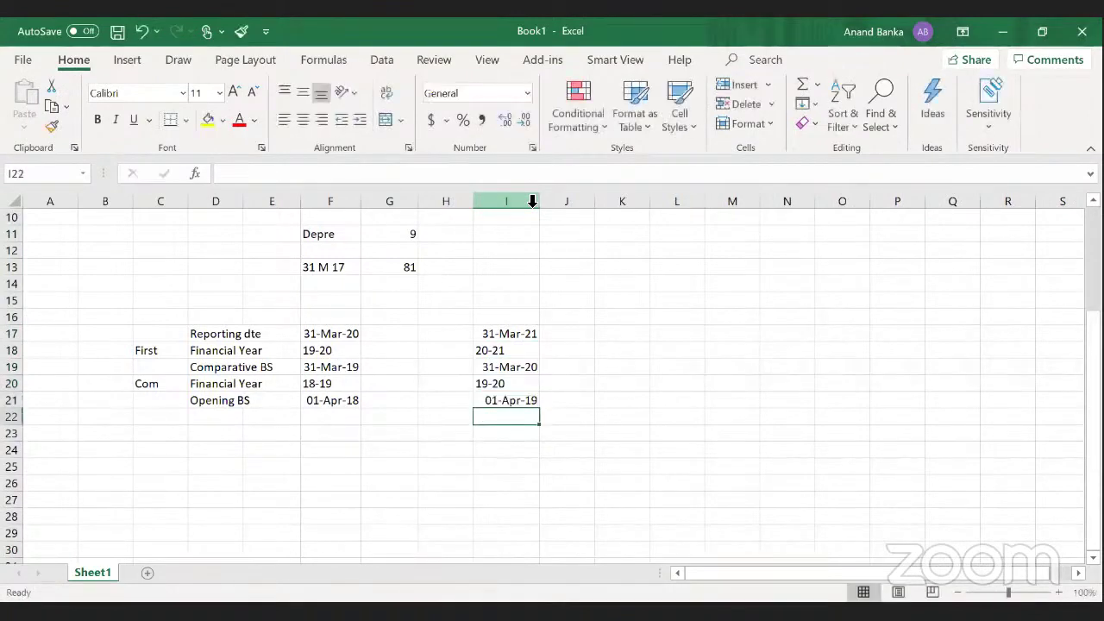
- Shade the Opening BS row D21:I21 yellow and review the comparative and reporting-year rows above it
{"action": "key", "text": "Up"}
{"action": "key", "text": "Up"}
{"action": "key", "text": "Up"}
{"action": "key", "text": "Down"}
{"action": "key", "text": "Down"}
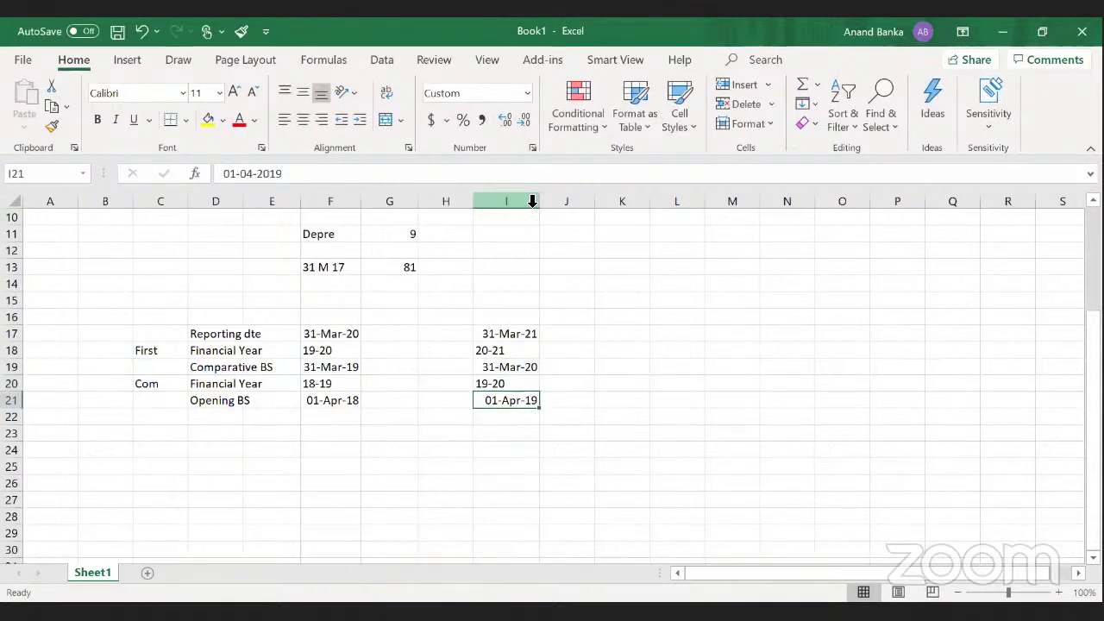
{"action": "key", "text": "Left"}
{"action": "key", "text": "Right"}
{"action": "key", "text": "Right"}
{"action": "key", "text": "Left"}
{"action": "key", "text": "shift+Left"}
{"action": "key", "text": "shift+Left"}
{"action": "key", "text": "shift+Left"}
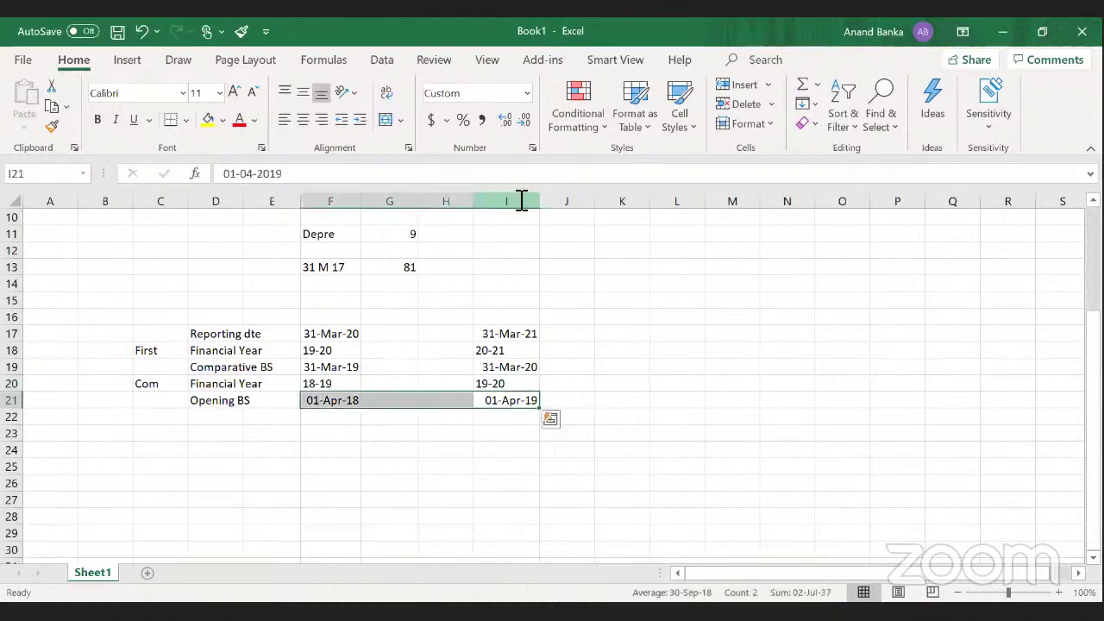
{"action": "key", "text": "shift+Left"}
{"action": "key", "text": "shift+Left"}
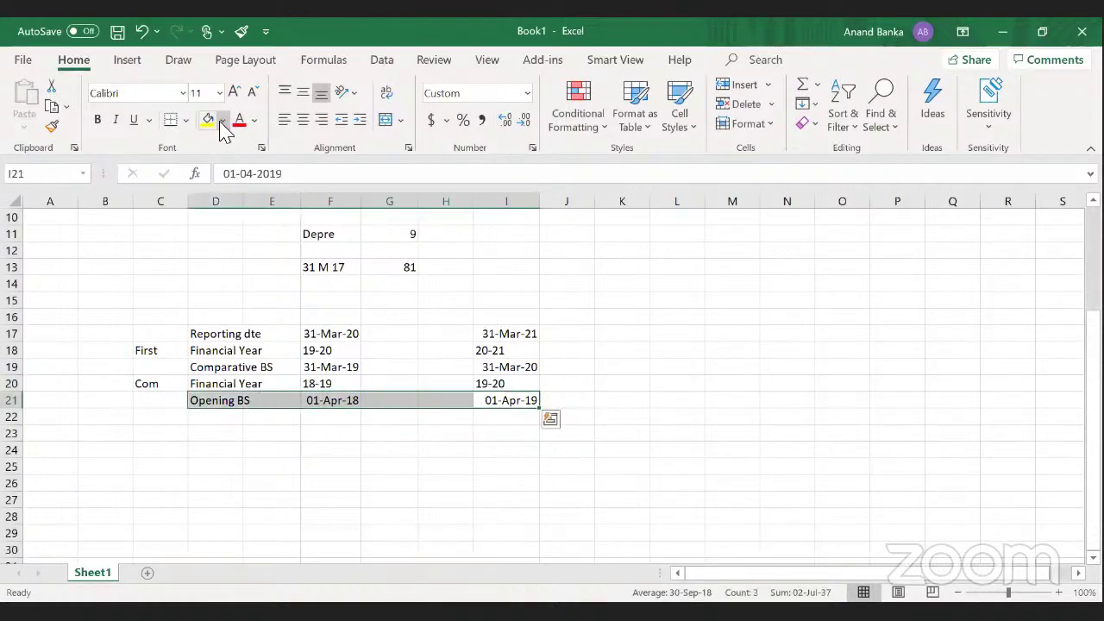
{"action": "left_click", "coordinate": [208, 119]}
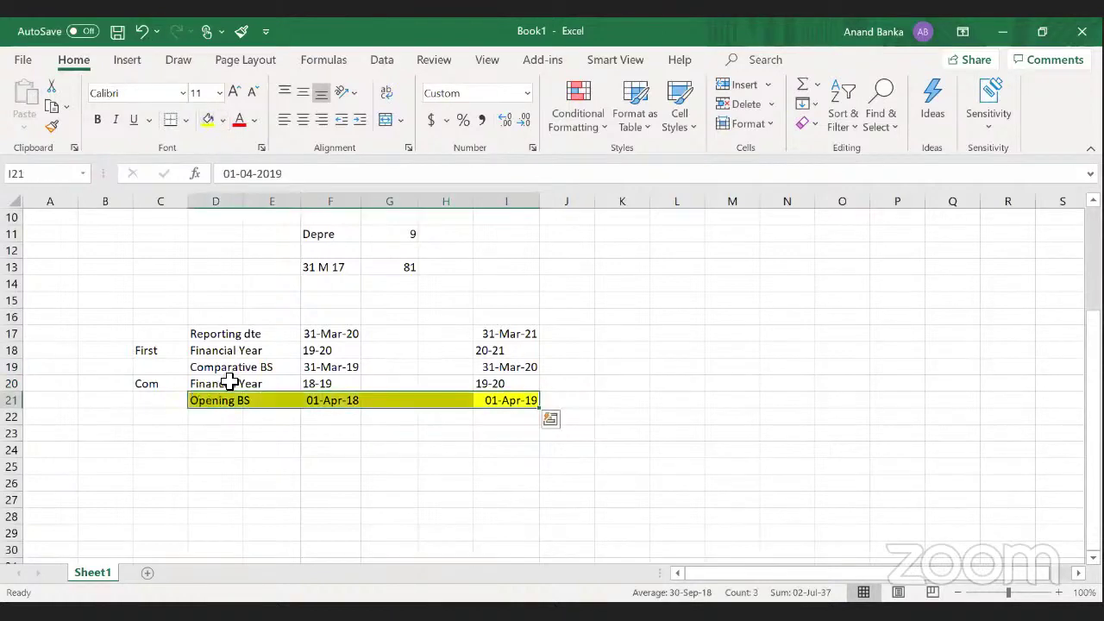
{"action": "left_click_drag", "start_coordinate": [229, 382], "coordinate": [575, 371]}
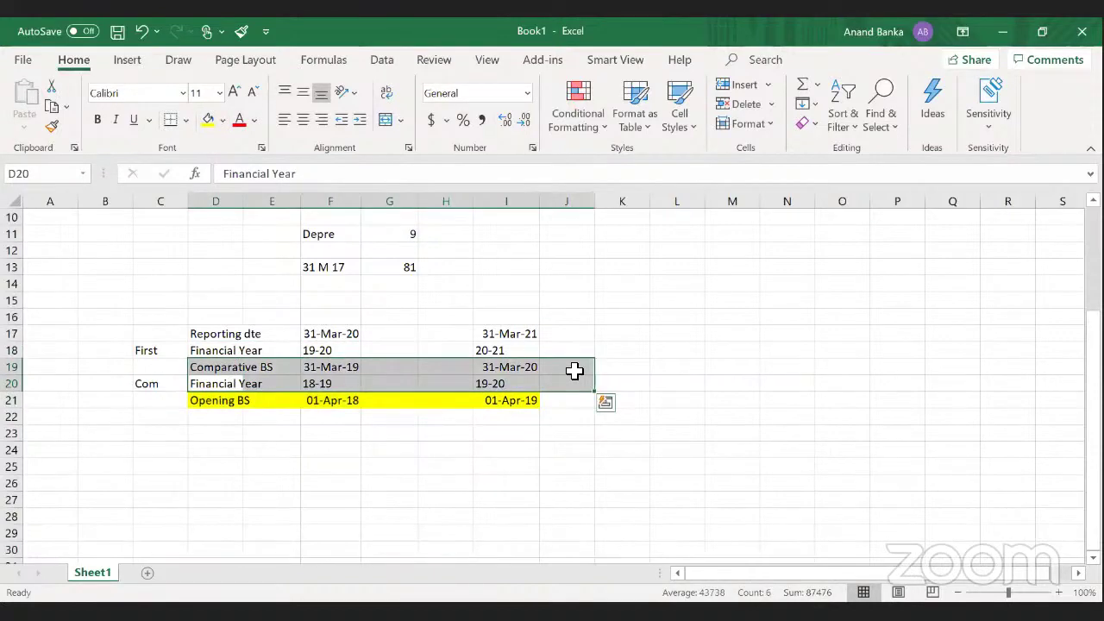
{"action": "left_click_drag", "start_coordinate": [192, 331], "coordinate": [544, 350]}
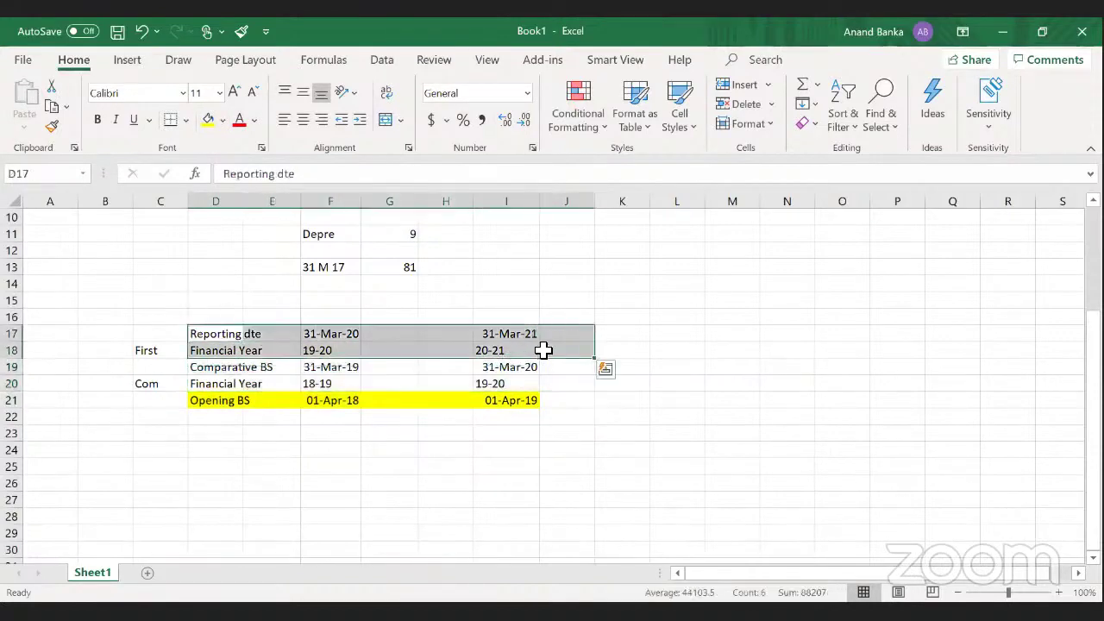
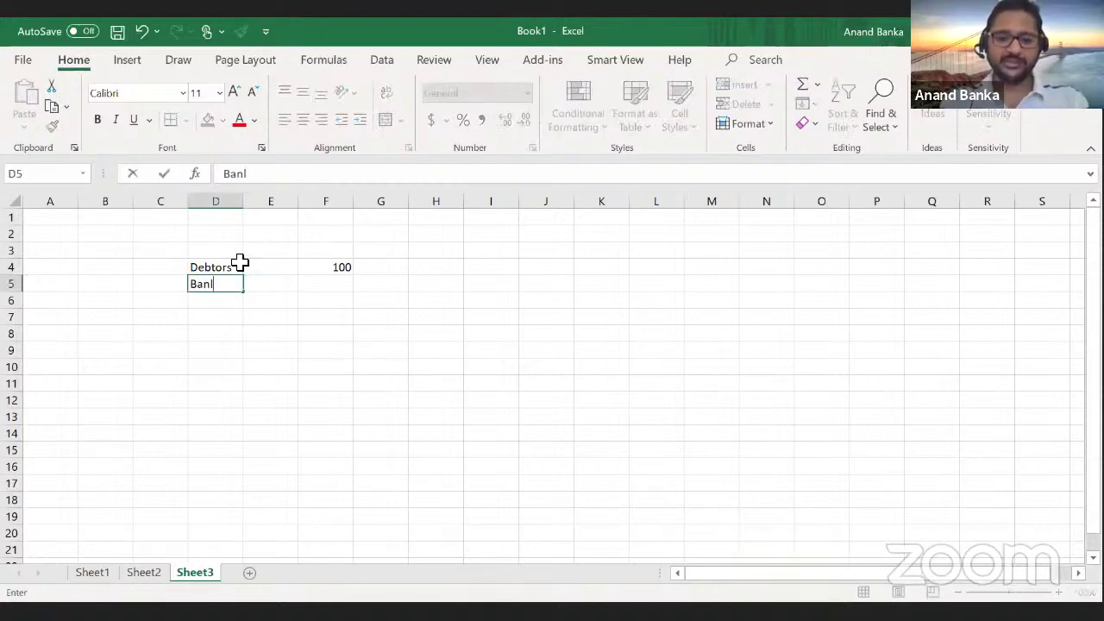
- Complete row 5 below Debtors on Sheet3 with the label Bank in D5 and the amount 95 in F5
{"action": "key", "text": "Tab"}
{"action": "key", "text": "Tab"}
{"action": "type", "text": "9"}
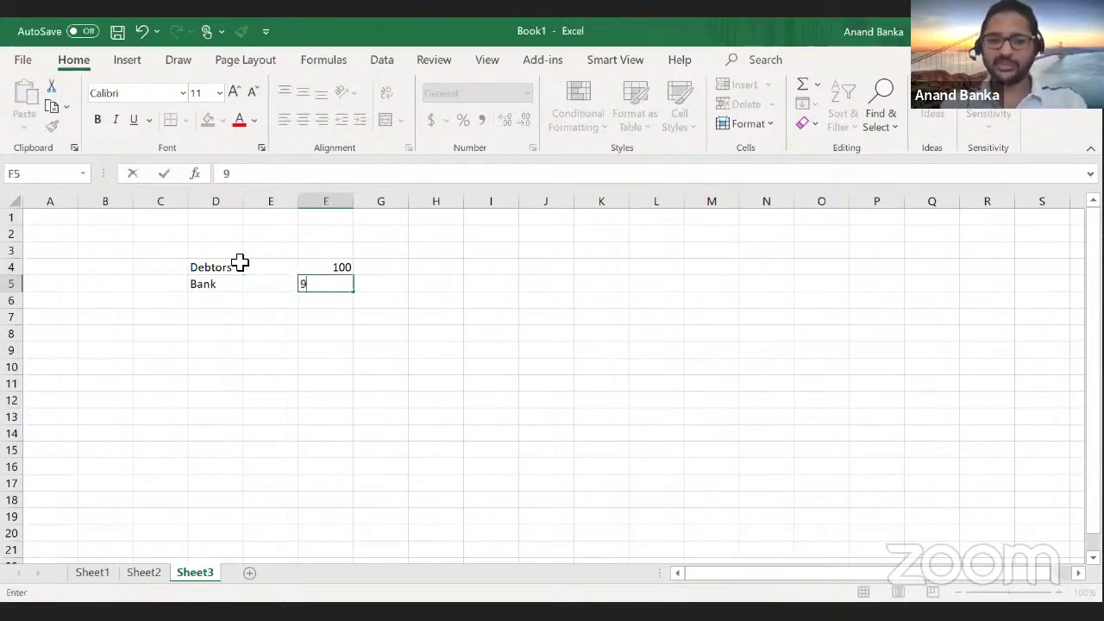
{"action": "type", "text": "5"}
{"action": "key", "text": "Return"}
- Add the label Disc charges in G5 beside the Bank amount and enter 5 in I5
{"action": "key", "text": "Up"}
{"action": "key", "text": "Right"}
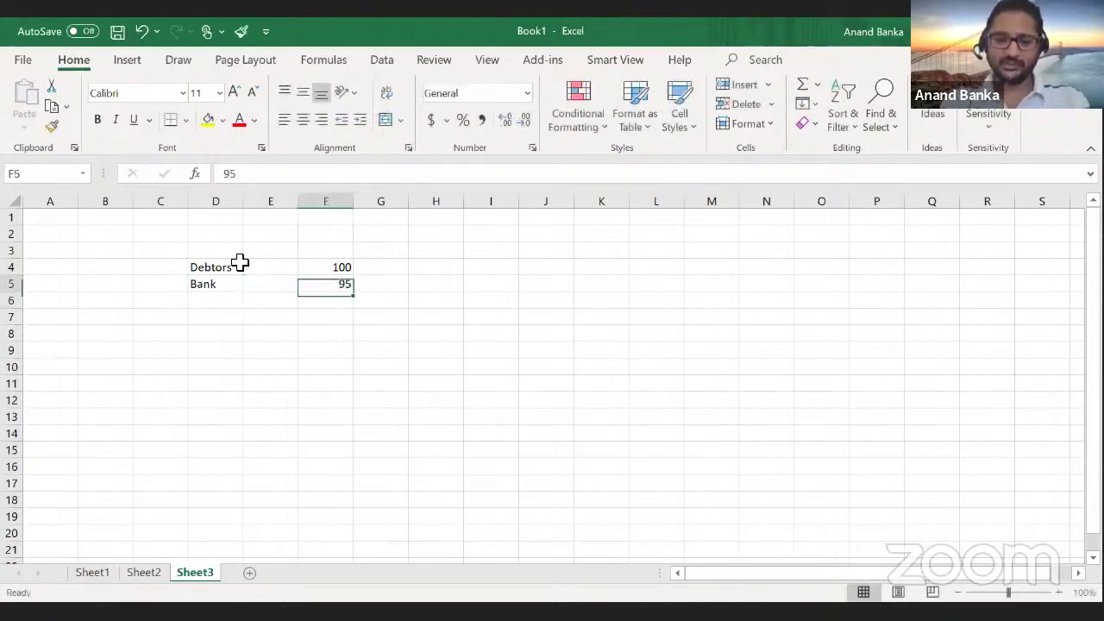
{"action": "key", "text": "Right"}
{"action": "type", "text": "Disc char"}
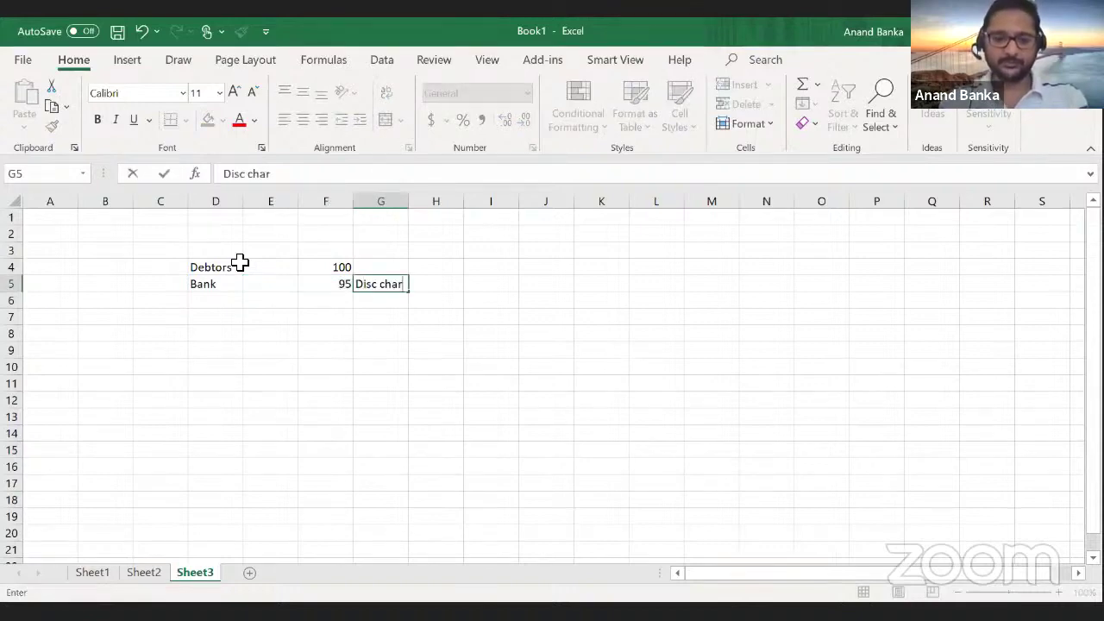
{"action": "type", "text": "ges"}
{"action": "key", "text": "Tab"}
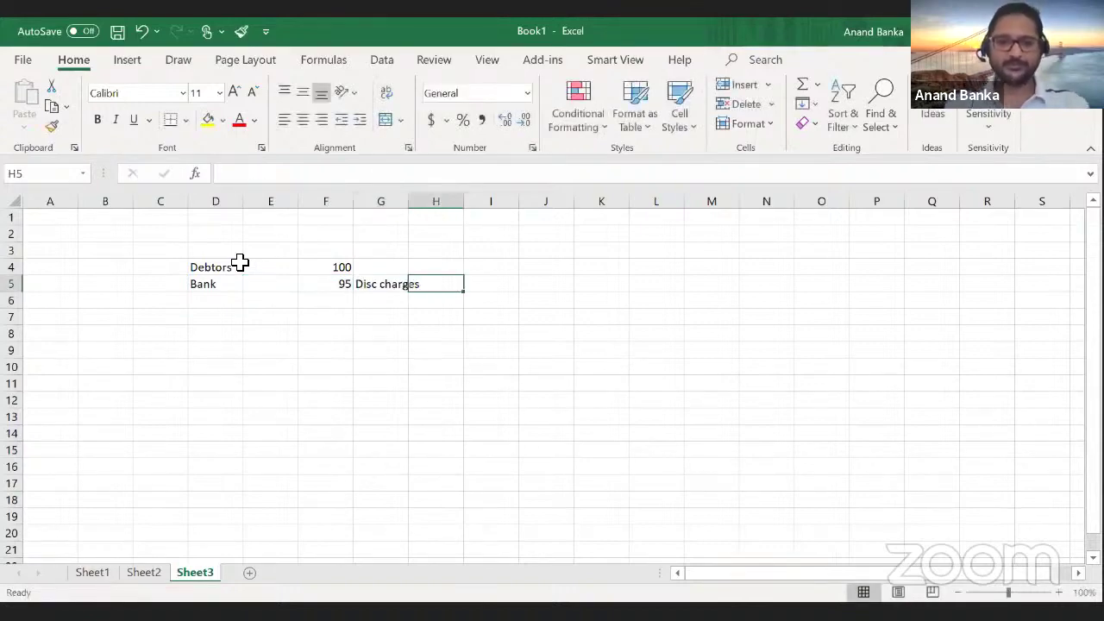
{"action": "key", "text": "Tab"}
{"action": "type", "text": "5"}
{"action": "key", "text": "Return"}
- Enter the bank debit line in row 7 with Bank in D7, Dr in E7 and 95 in F7
{"action": "key", "text": "Up"}
{"action": "key", "text": "Left"}
{"action": "key", "text": "Left"}
{"action": "key", "text": "shift+Left"}
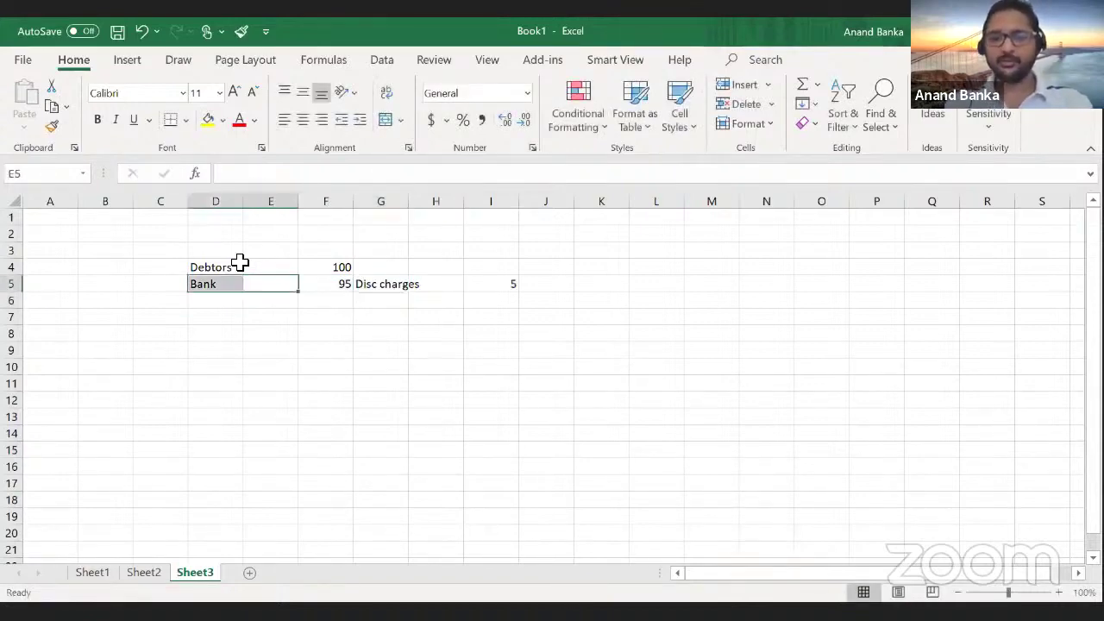
{"action": "key", "text": "Down"}
{"action": "key", "text": "Down"}
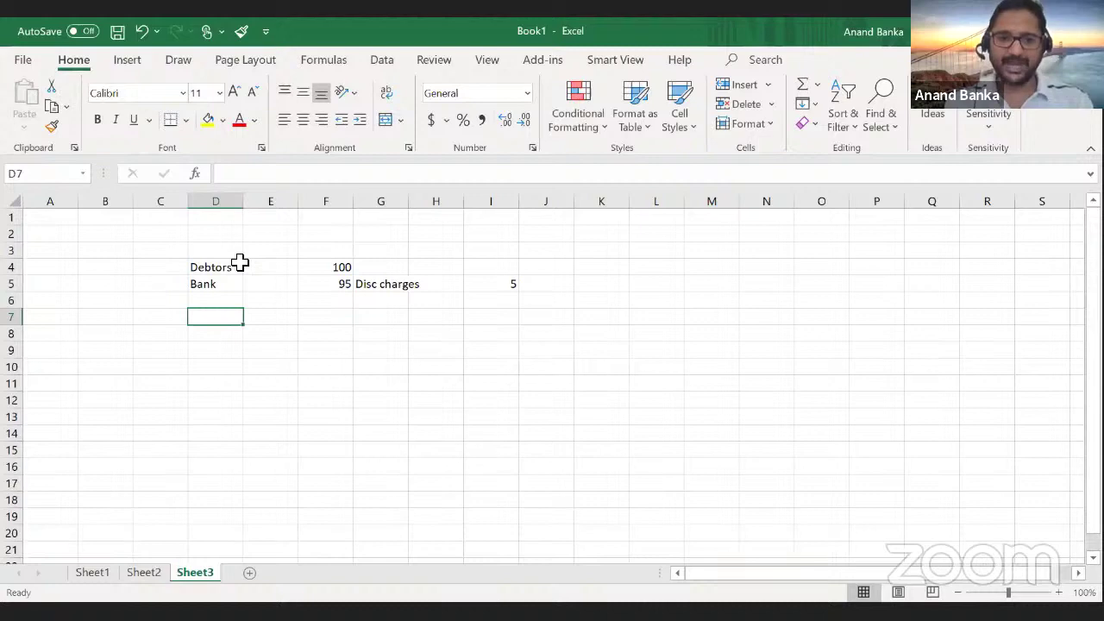
{"action": "type", "text": "Bank"}
{"action": "key", "text": "Tab"}
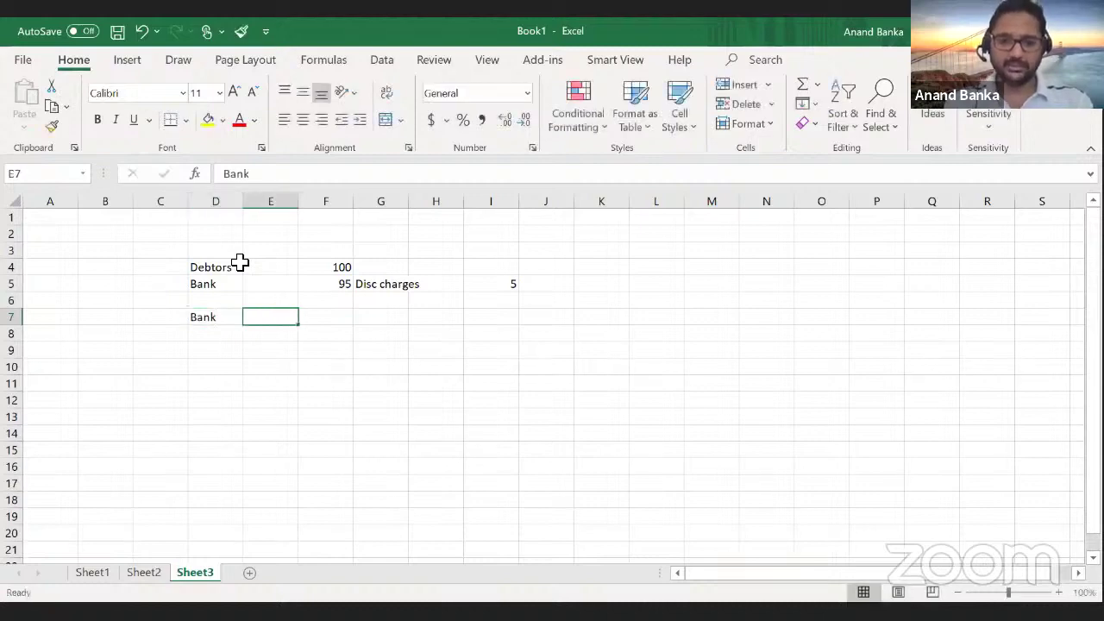
{"action": "type", "text": "Dr"}
{"action": "key", "text": "Tab"}
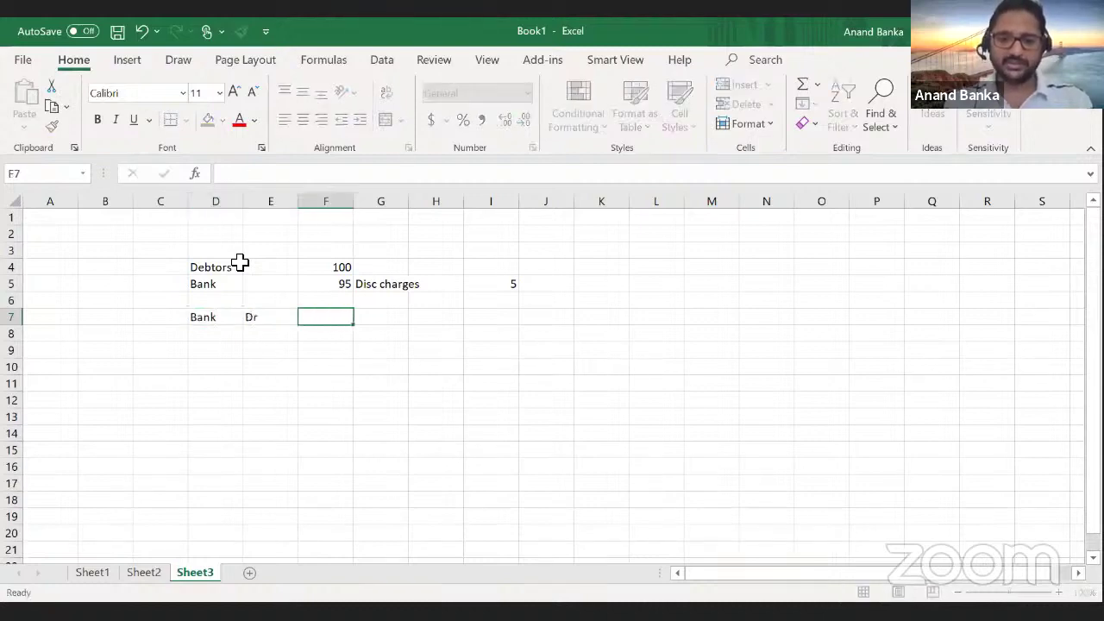
{"action": "type", "text": "95"}
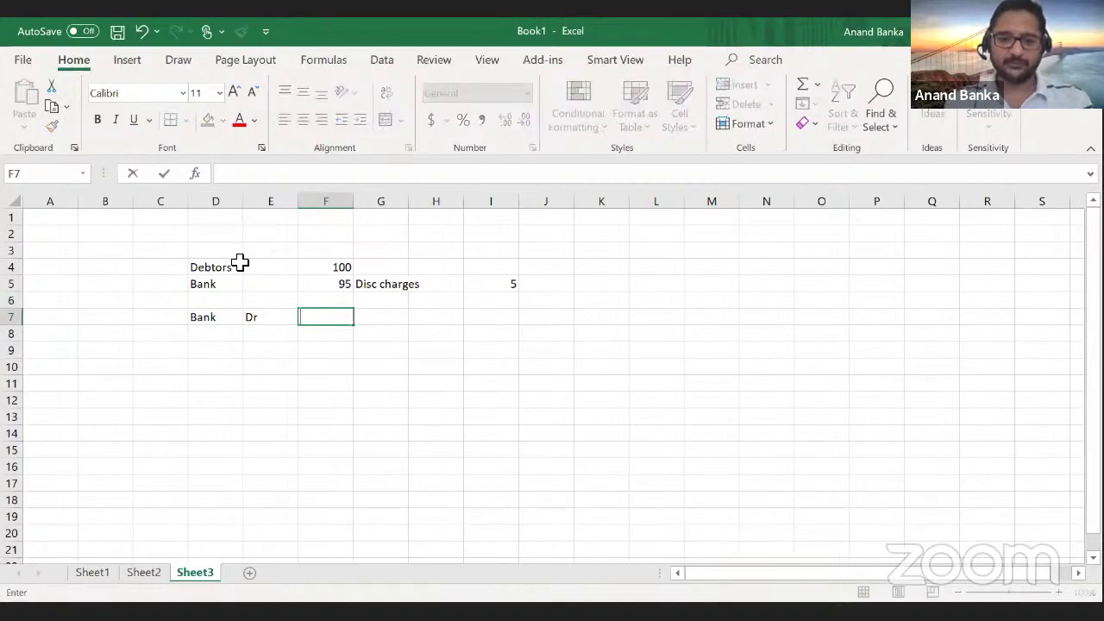
{"action": "key", "text": "Return"}
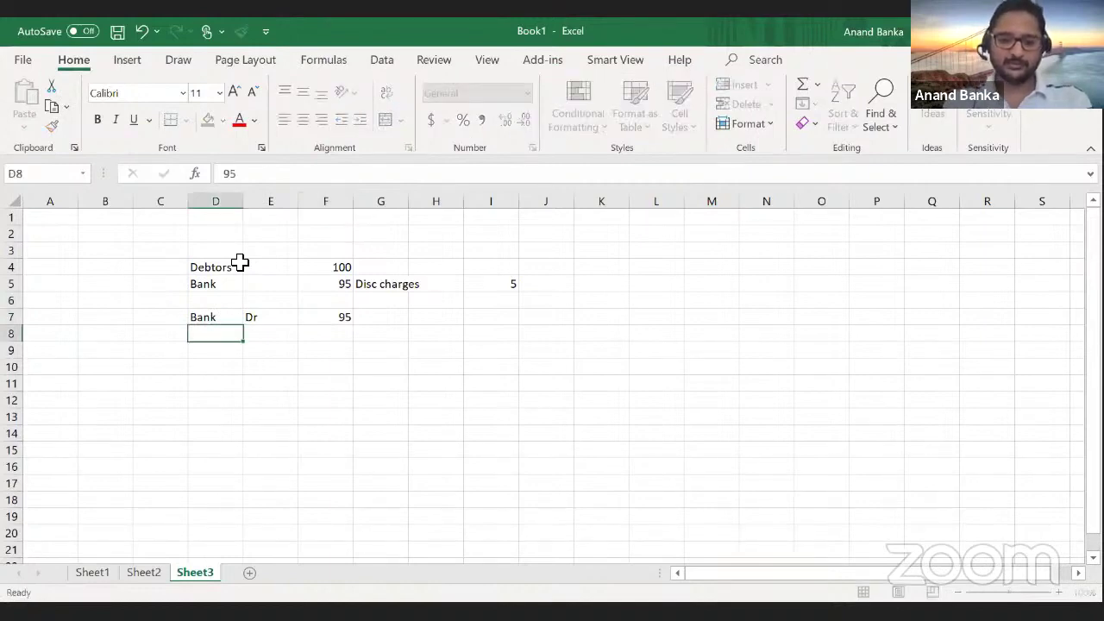
- Enter the expense debit line in row 8 with Bank expense in D8, Dr in E8 and 5 in F8
{"action": "type", "text": "Banjk"}
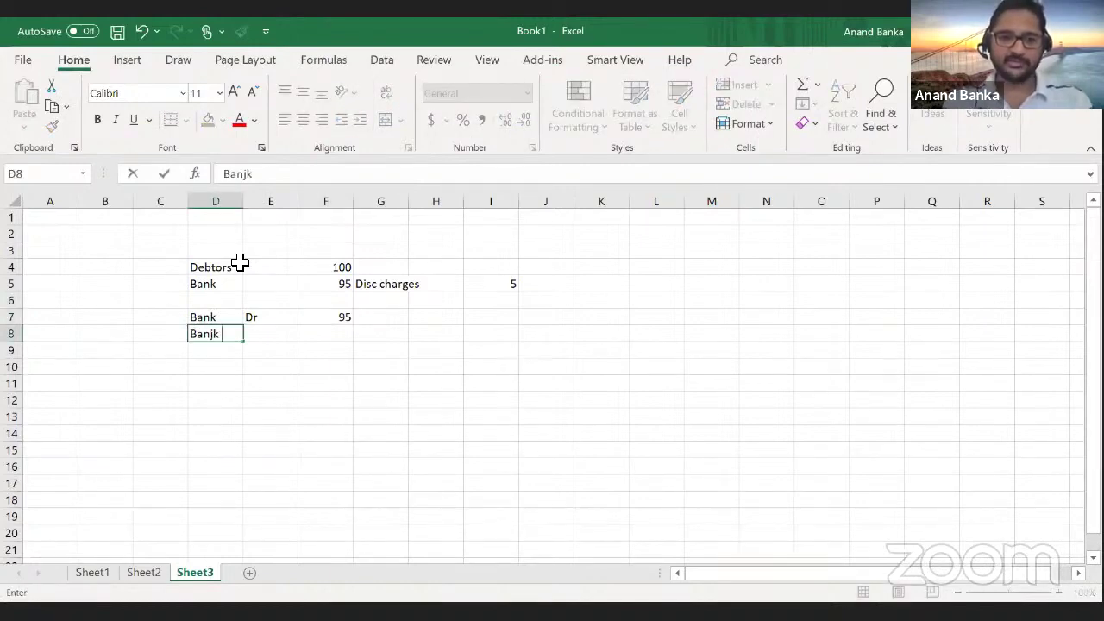
{"action": "key", "text": "BackSpace"}
{"action": "key", "text": "BackSpace"}
{"action": "key", "text": "BackSpace"}
{"action": "type", "text": "k"}
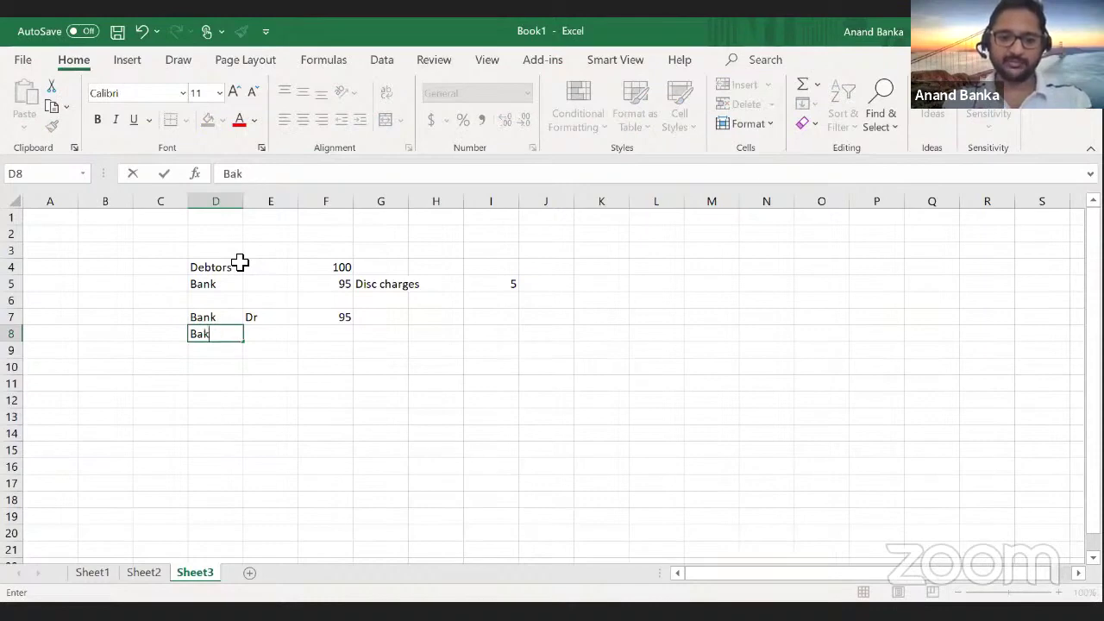
{"action": "key", "text": "BackSpace"}
{"action": "type", "text": "nk expense"}
{"action": "key", "text": "Tab"}
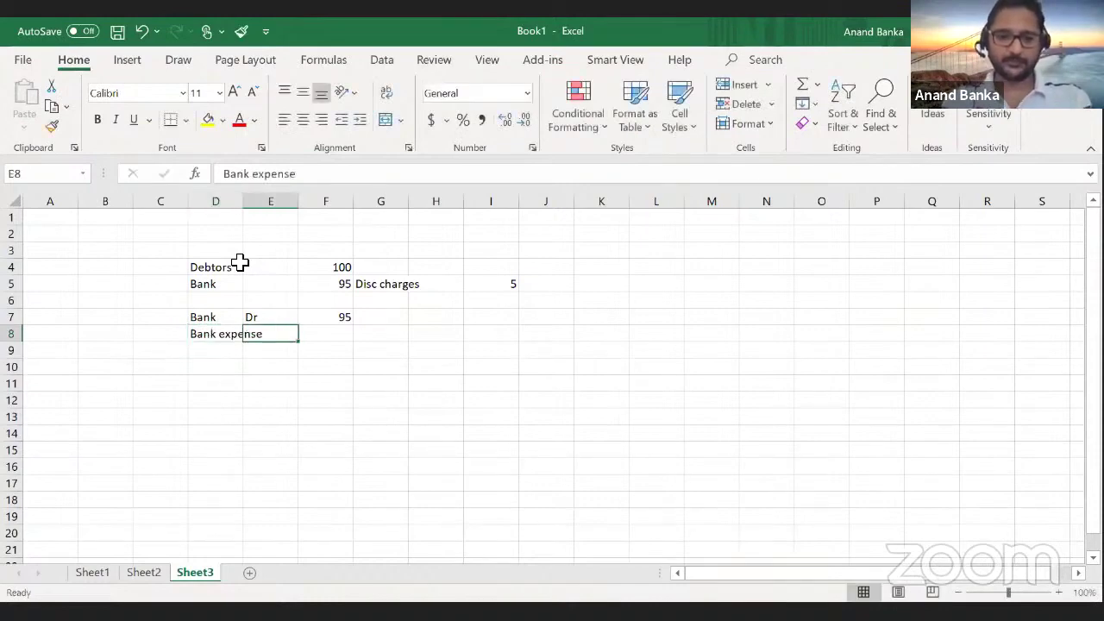
{"action": "type", "text": "Dr"}
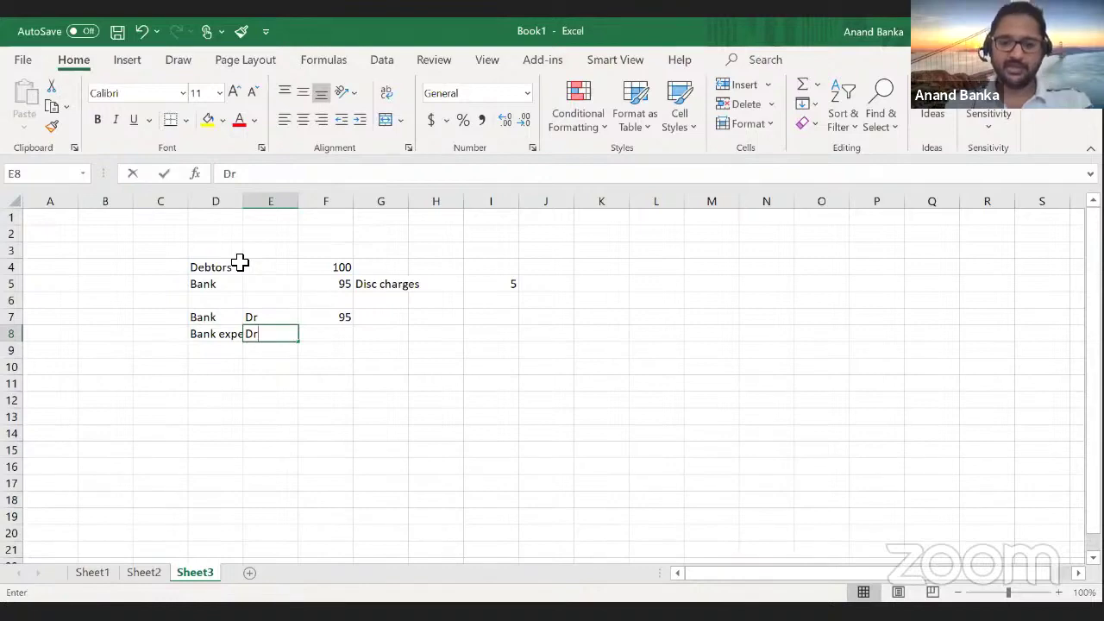
{"action": "key", "text": "Tab"}
{"action": "type", "text": "5"}
{"action": "key", "text": "Return"}
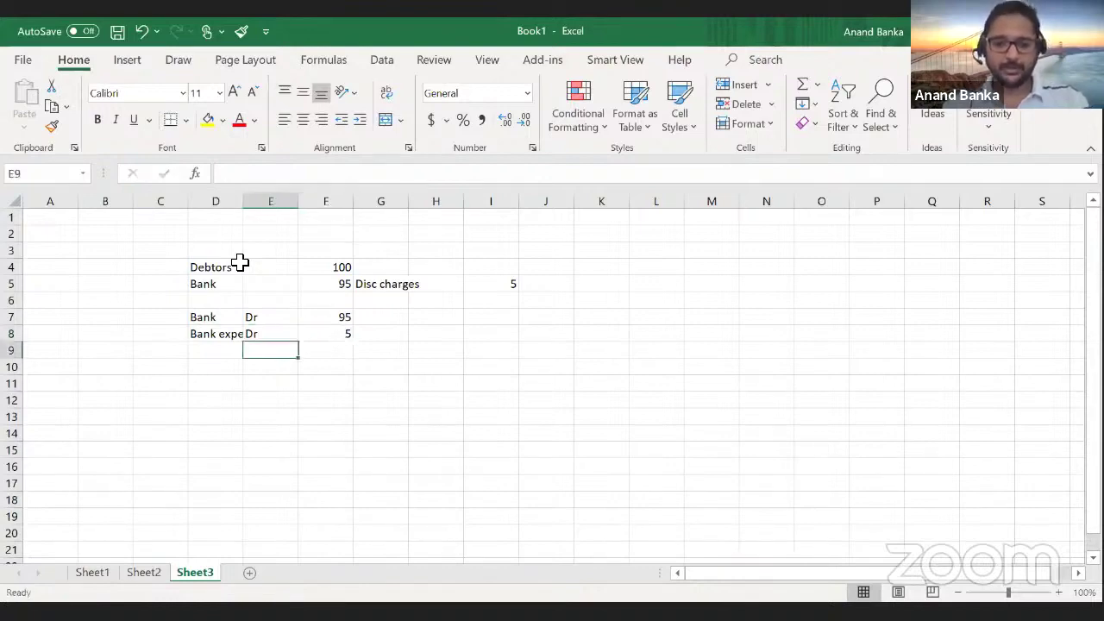
- Enter the credit line in row 9 with to Liability in D9 and 100 in F9
{"action": "type", "text": "To"}
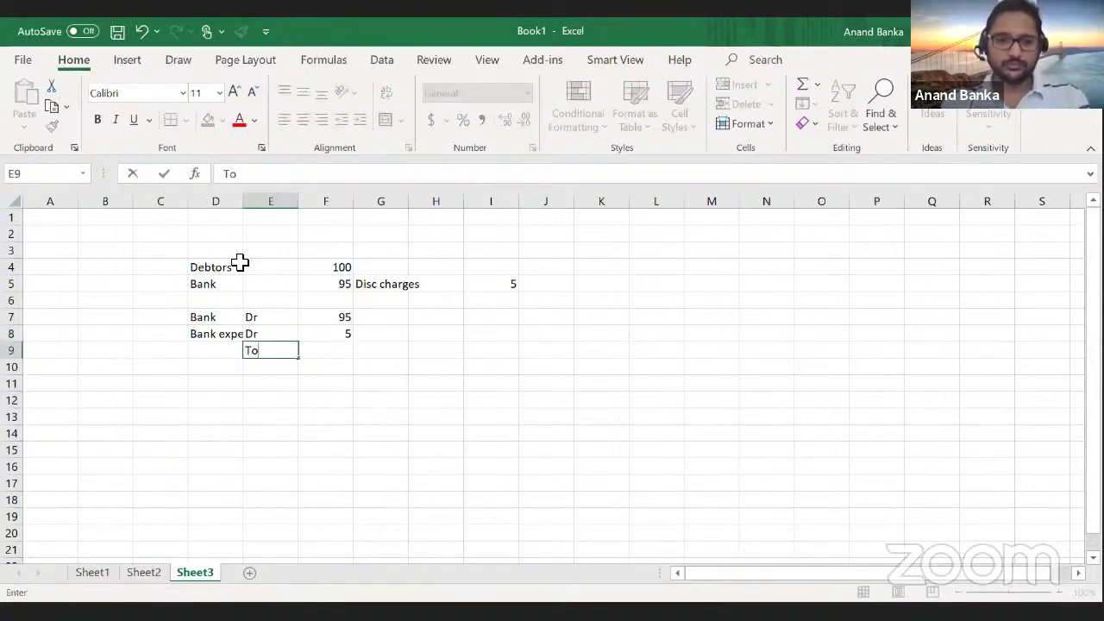
{"action": "key", "text": "Escape"}
{"action": "key", "text": "Left"}
{"action": "type", "text": "t"}
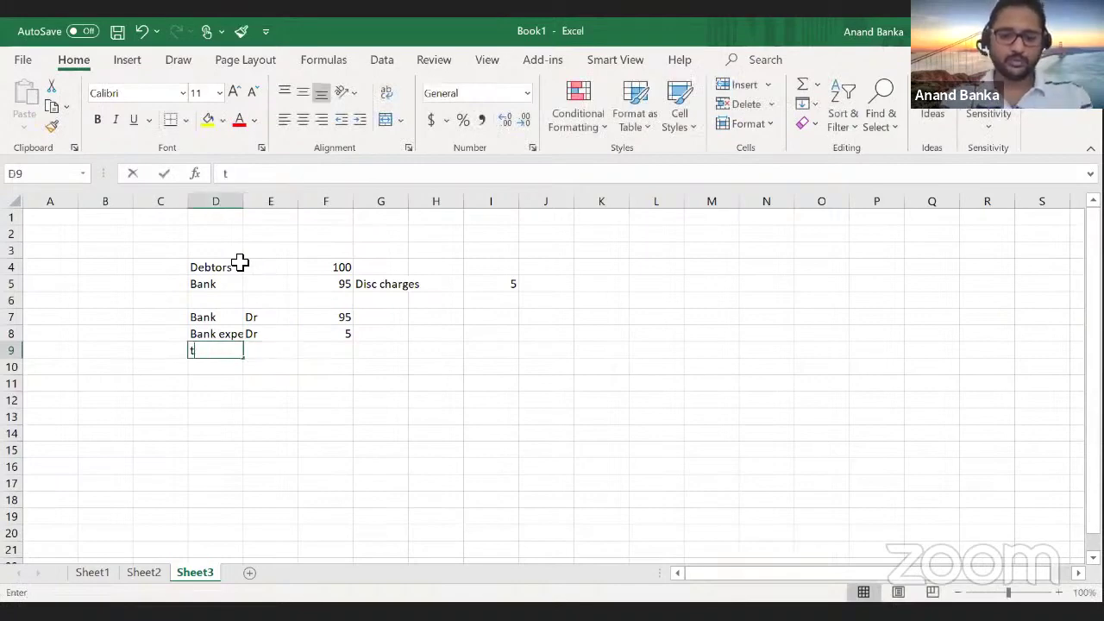
{"action": "type", "text": "o Liab"}
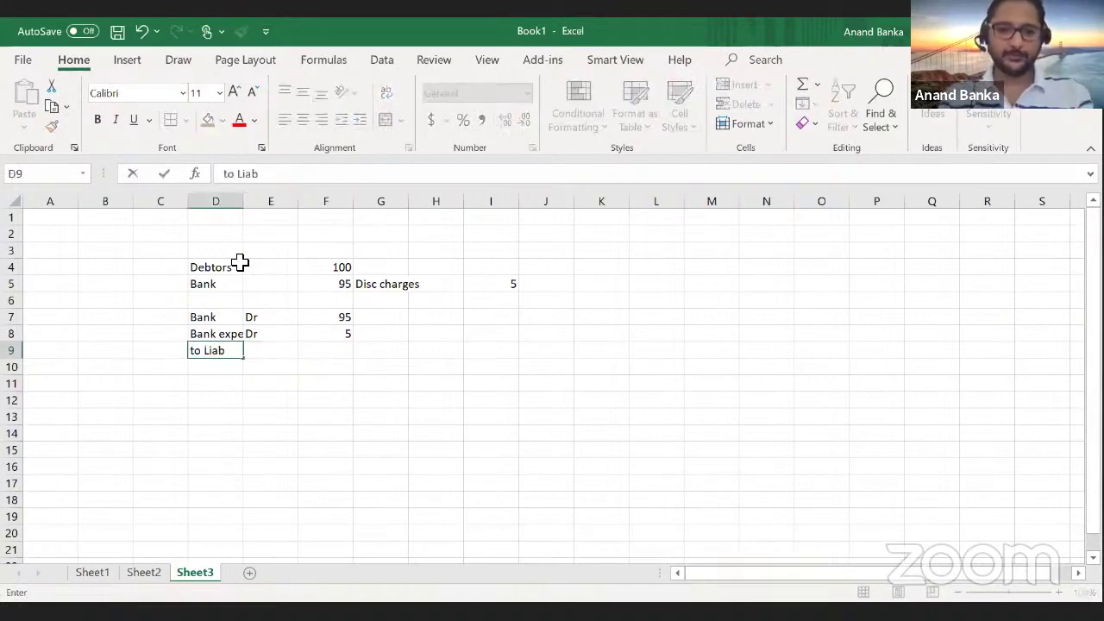
{"action": "type", "text": "ility"}
{"action": "key", "text": "Tab"}
{"action": "key", "text": "Tab"}
{"action": "type", "text": "10"}
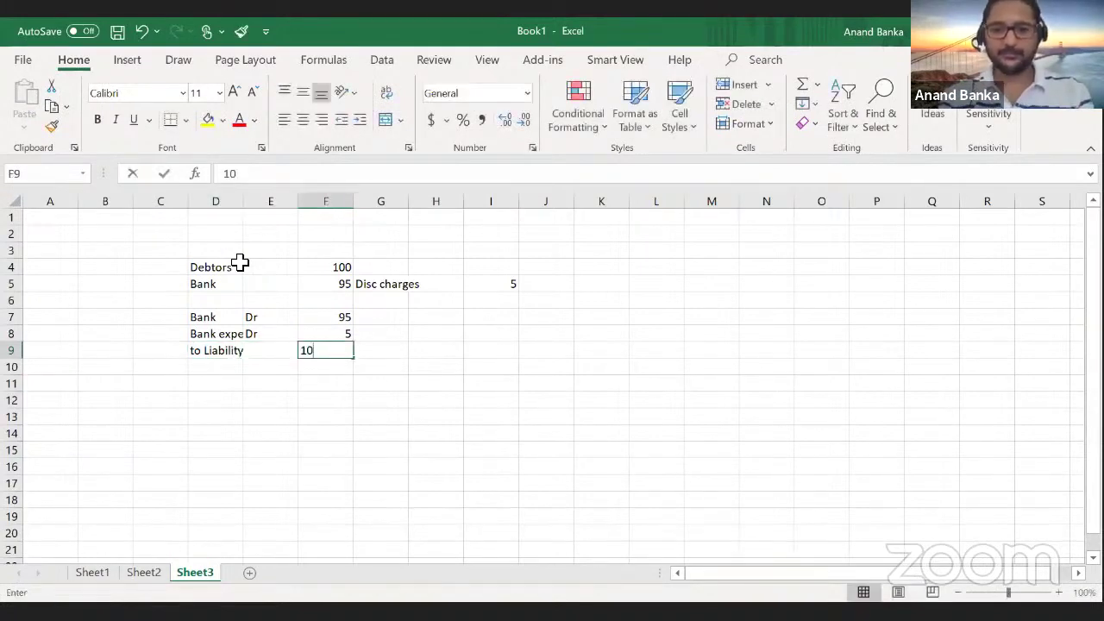
{"action": "type", "text": "0"}
{"action": "key", "text": "Return"}
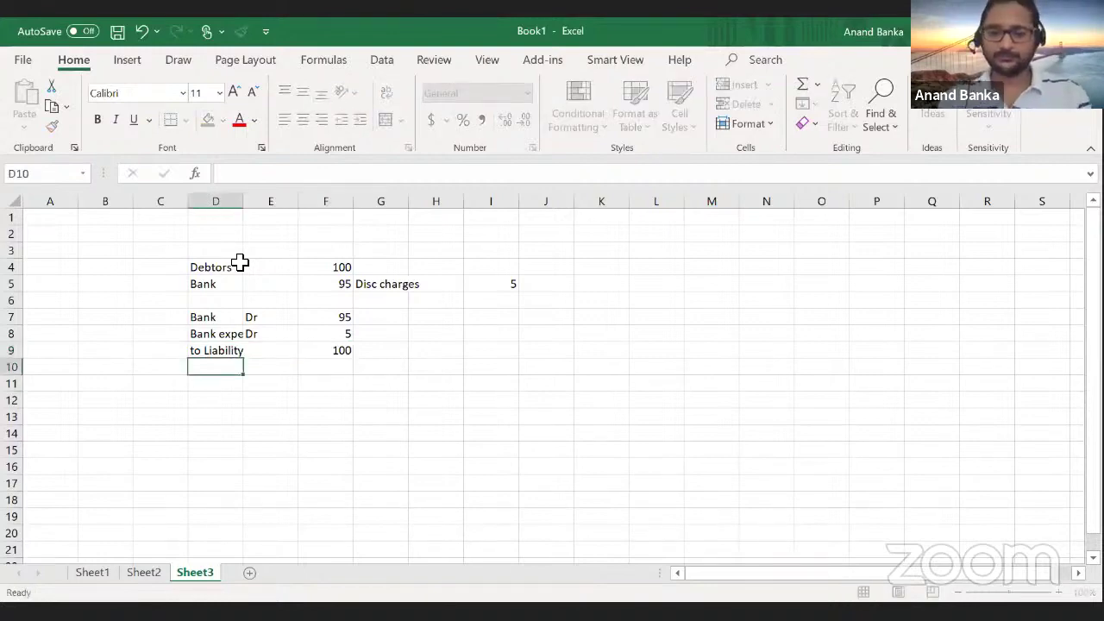
- Add the note Prepaid expe in H8 beside the bank expense line
{"action": "key", "text": "Up"}
{"action": "key", "text": "Up"}
{"action": "key", "text": "Right"}
{"action": "key", "text": "Right"}
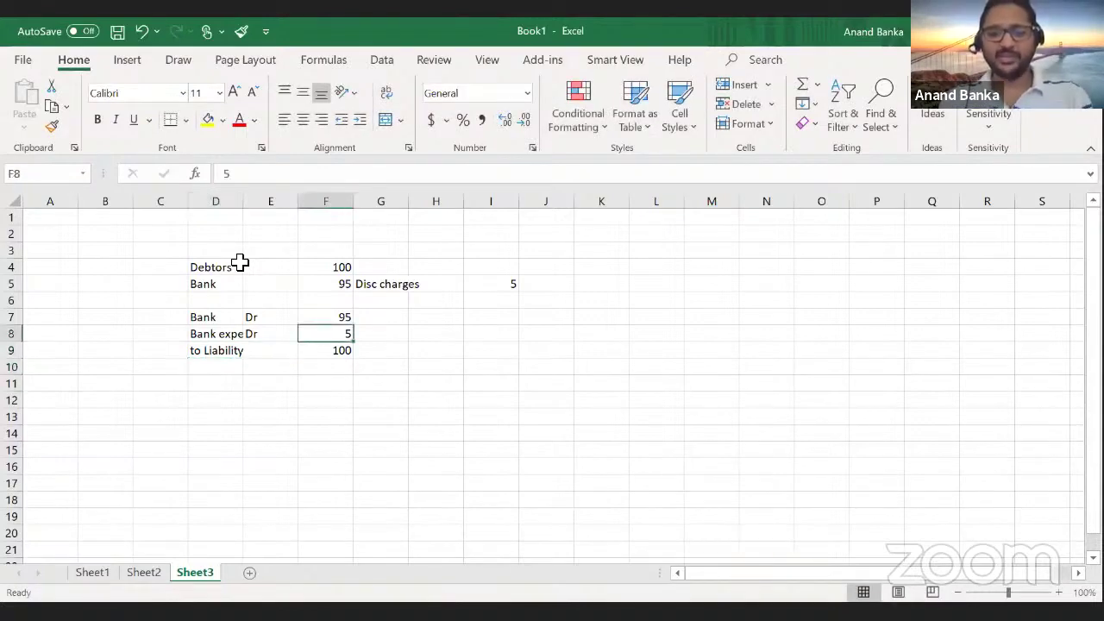
{"action": "key", "text": "Right"}
{"action": "key", "text": "Right"}
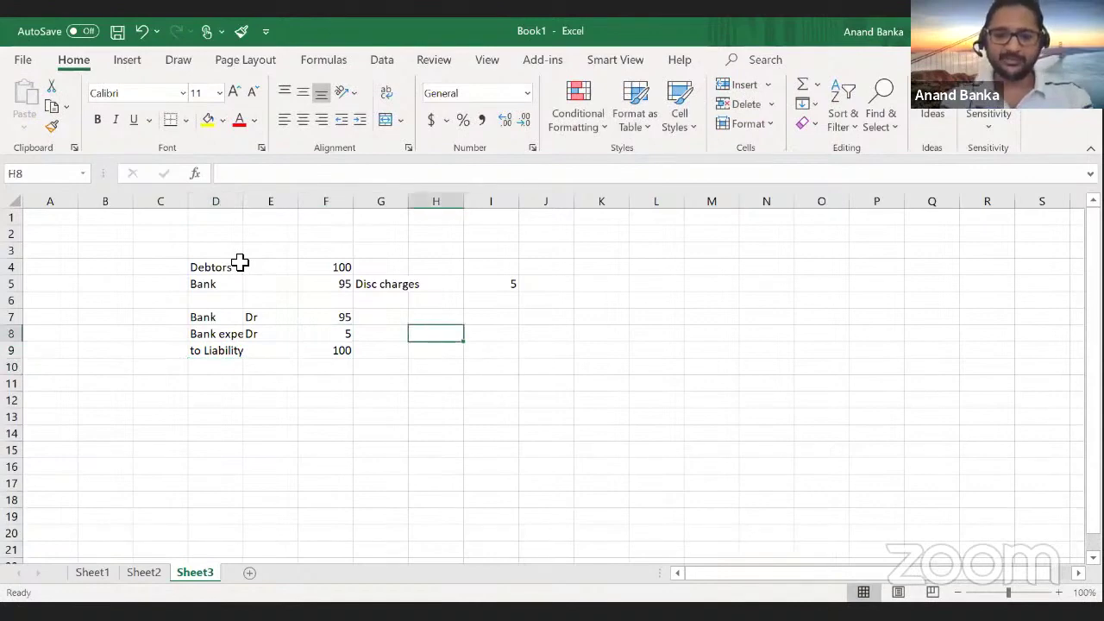
{"action": "type", "text": "Prepaid expe"}
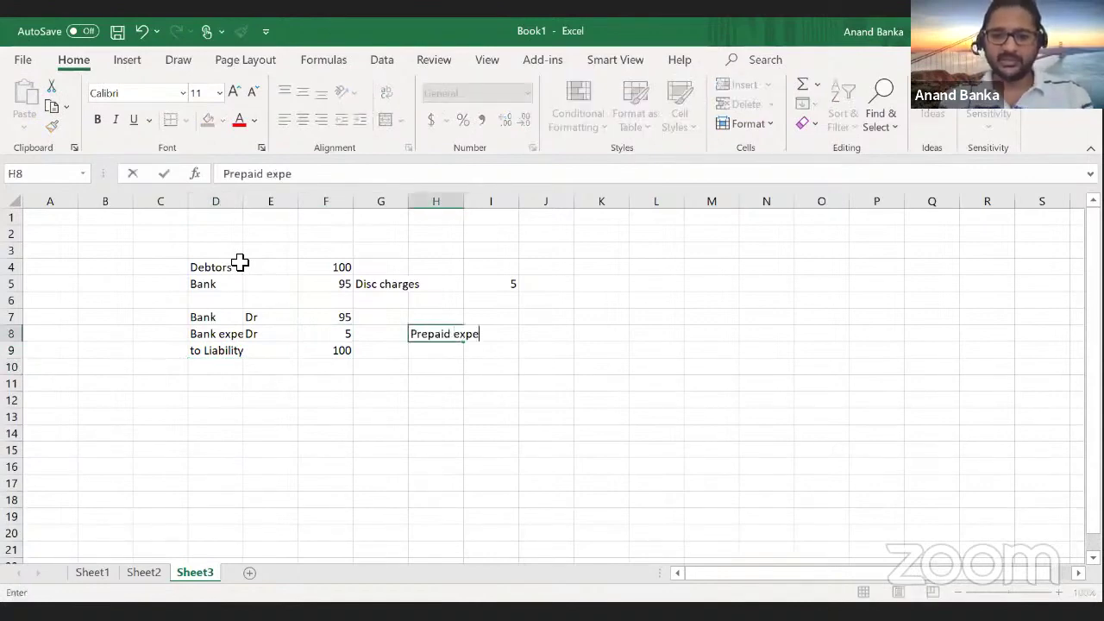
{"action": "key", "text": "Return"}
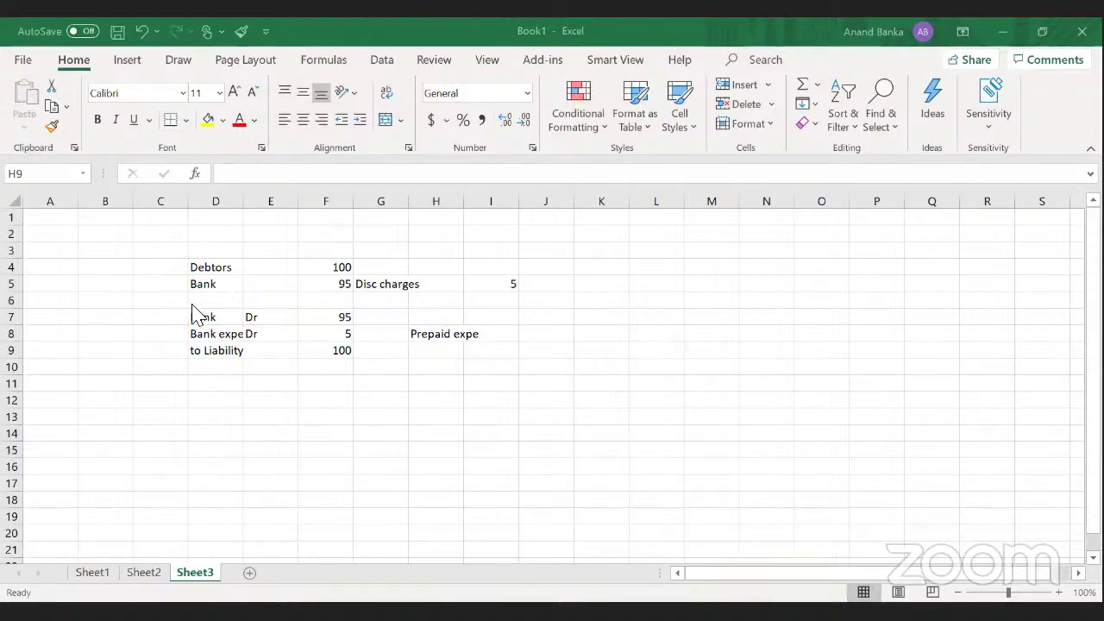
- Add the note "amortised over the period of discounting" in J8, beside the prepaid expense note
{"action": "key", "text": "Up"}
{"action": "key", "text": "Left"}
{"action": "key", "text": "Left"}
{"action": "key", "text": "Left"}
{"action": "key", "text": "Left"}
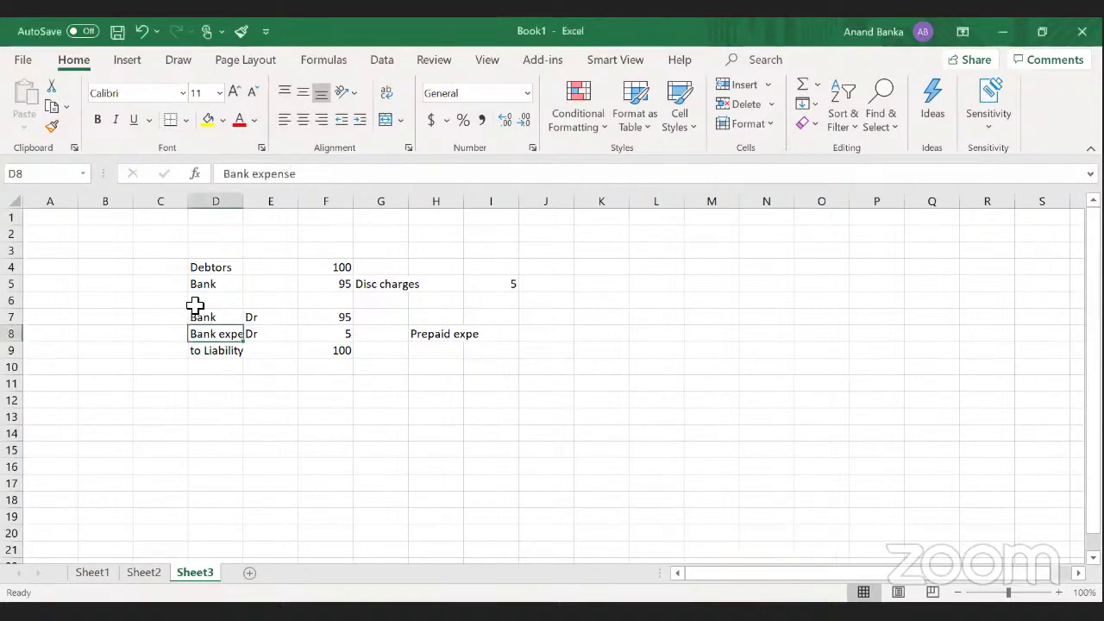
{"action": "key", "text": "Right"}
{"action": "key", "text": "Right"}
{"action": "key", "text": "Right"}
{"action": "key", "text": "Right"}
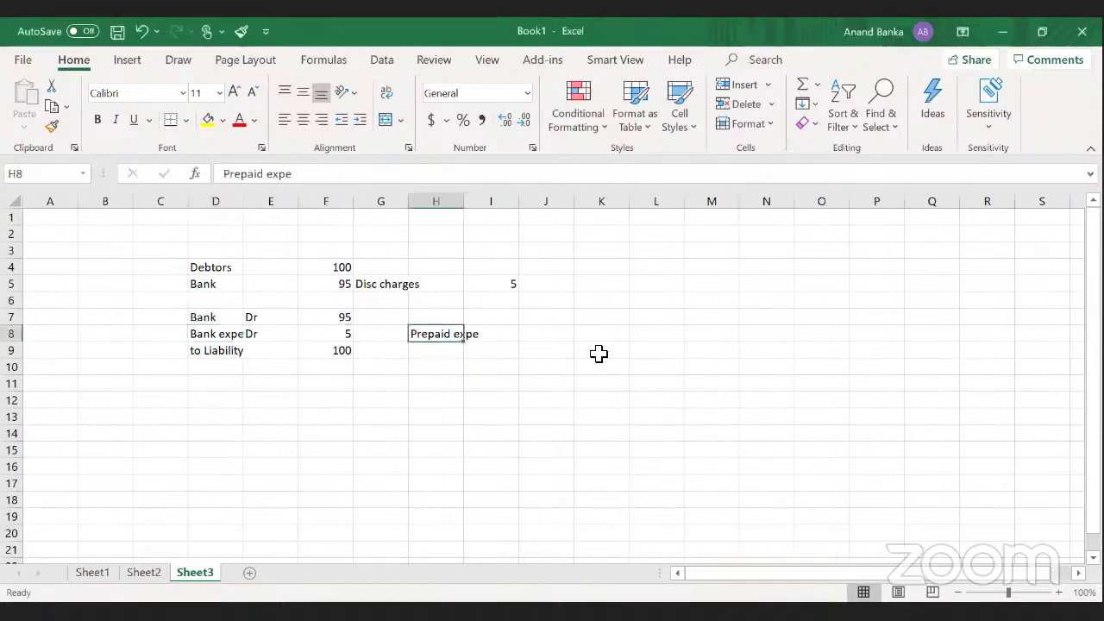
{"action": "key", "text": "Right"}
{"action": "key", "text": "Right"}
{"action": "type", "text": "amor"}
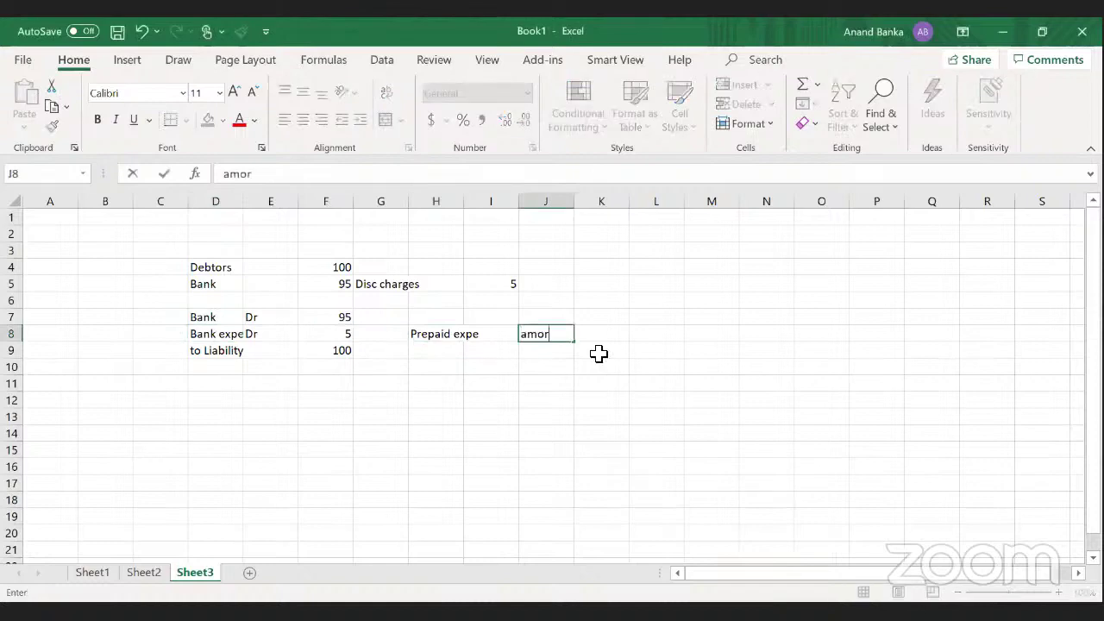
{"action": "type", "text": "tised over the pe"}
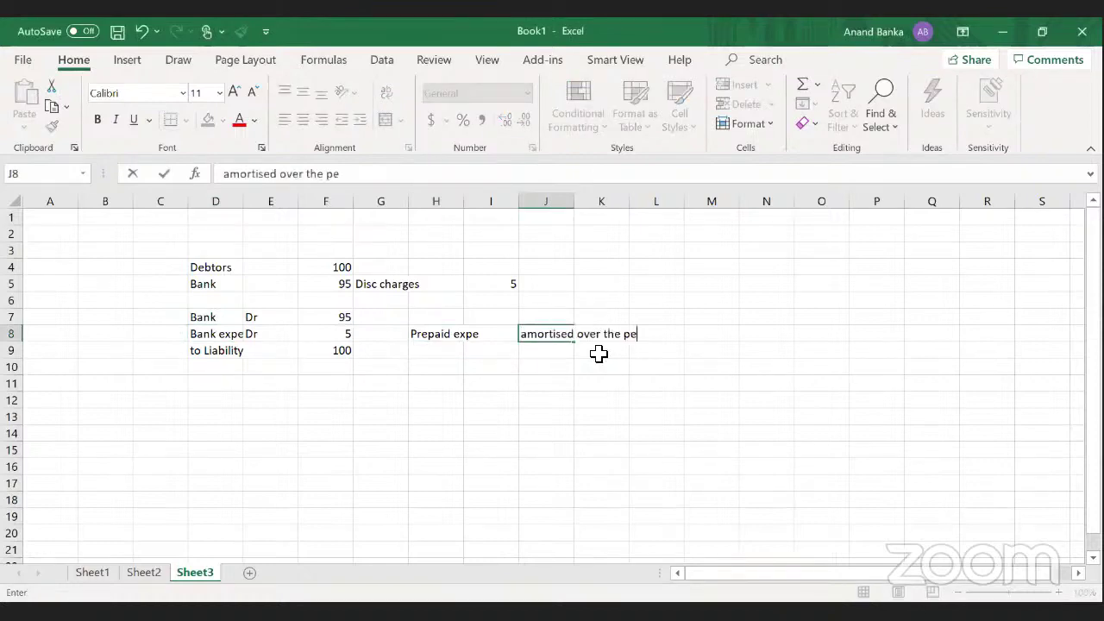
{"action": "type", "text": "riod of discou"}
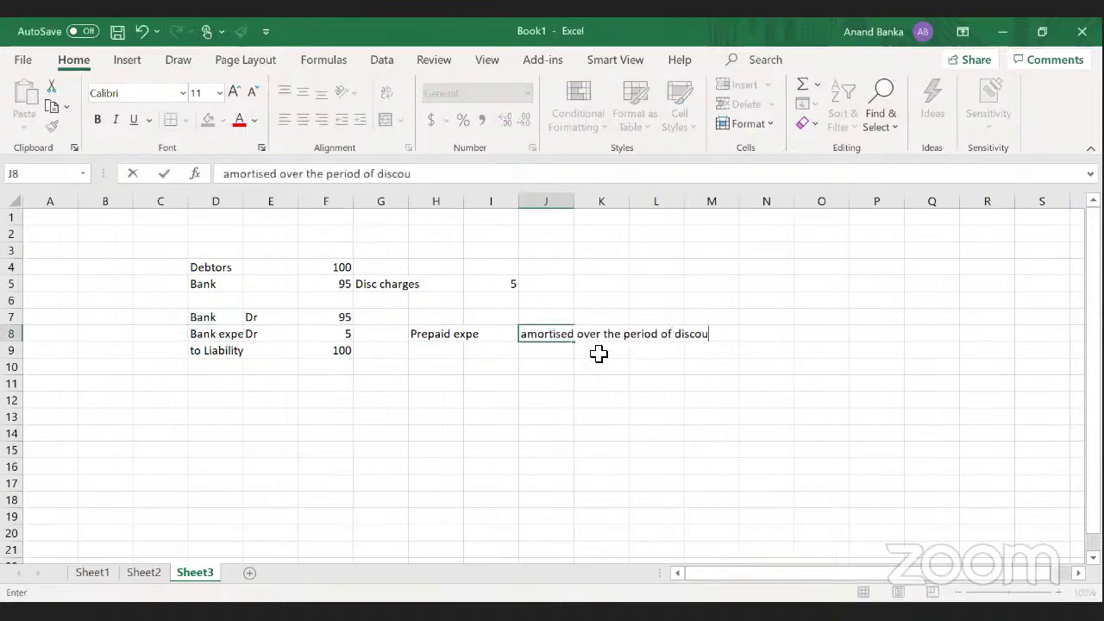
{"action": "type", "text": "nting"}
{"action": "key", "text": "Return"}
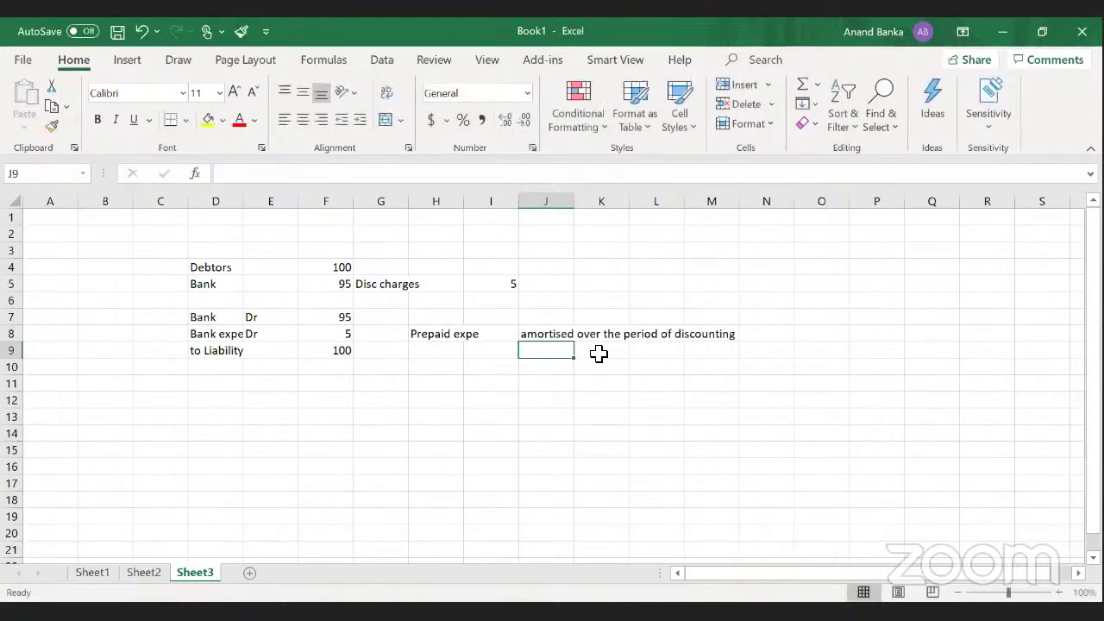
- Review the bank expense and liability amounts in column F against the debtors figure above them
{"action": "key", "text": "Left"}
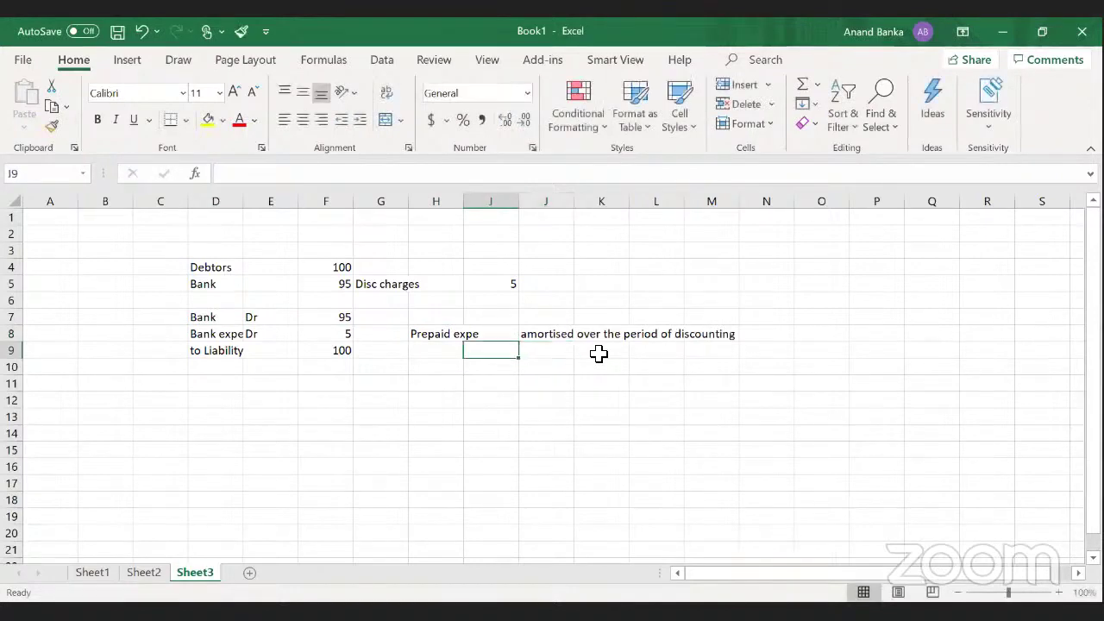
{"action": "left_click_drag", "start_coordinate": [545, 333], "coordinate": [381, 334]}
{"action": "left_click", "coordinate": [326, 334]}
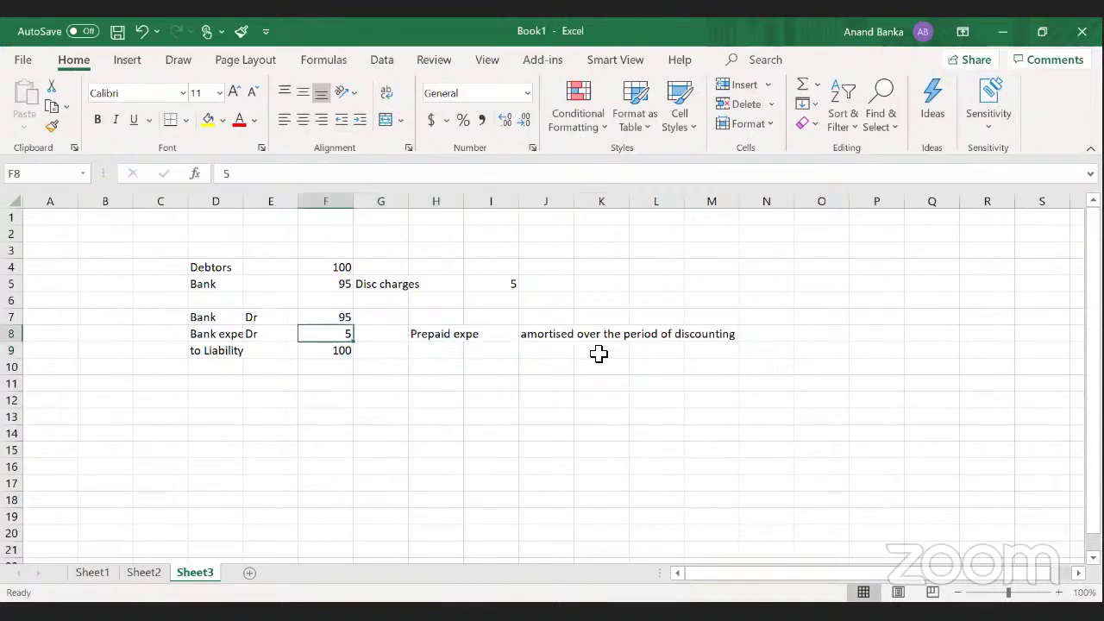
{"action": "key", "text": "ctrl+z"}
{"action": "key", "text": "Down"}
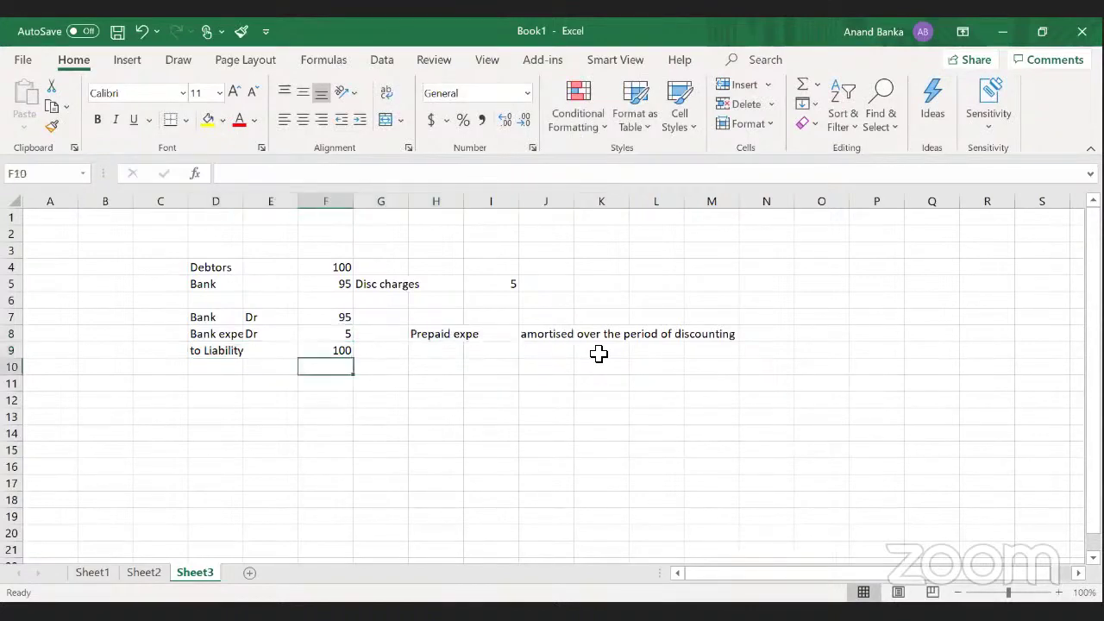
{"action": "key", "text": "Up"}
{"action": "key", "text": "Up"}
{"action": "key", "text": "Up"}
{"action": "key", "text": "Up"}
{"action": "key", "text": "Up"}
{"action": "key", "text": "Up"}
- Start a second block in row 12 with the label Debtors in D12 and the amount 100 in F12
{"action": "key", "text": "Down"}
{"action": "key", "text": "Down"}
{"action": "key", "text": "Down"}
{"action": "key", "text": "Down"}
{"action": "key", "text": "Down"}
{"action": "key", "text": "Down"}
{"action": "key", "text": "Down"}
{"action": "key", "text": "Left"}
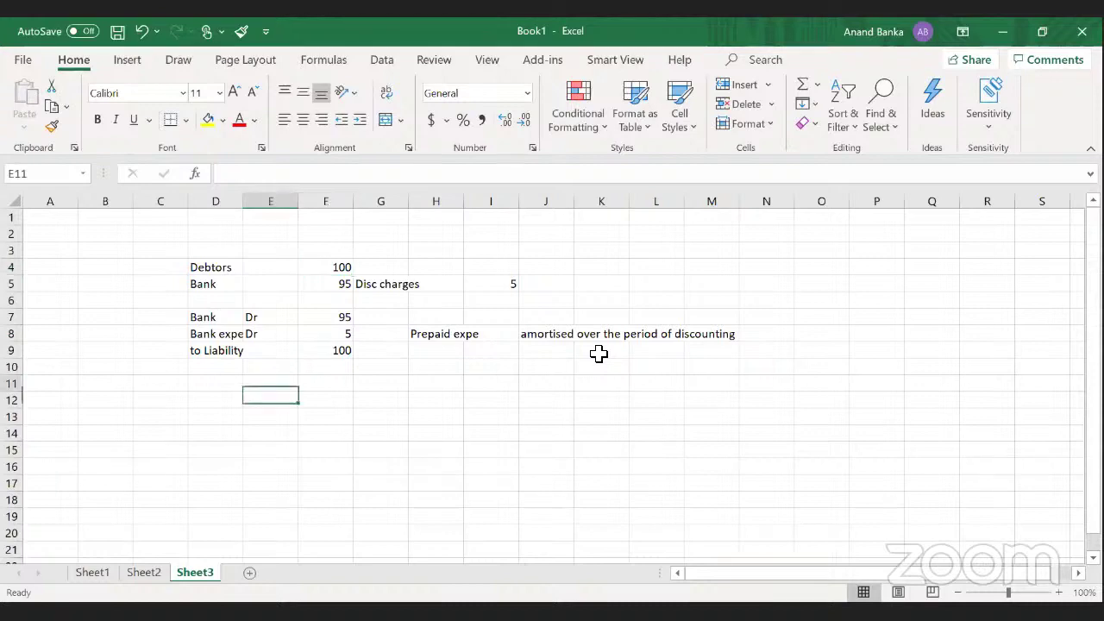
{"action": "key", "text": "Left"}
{"action": "type", "text": "Debtor"}
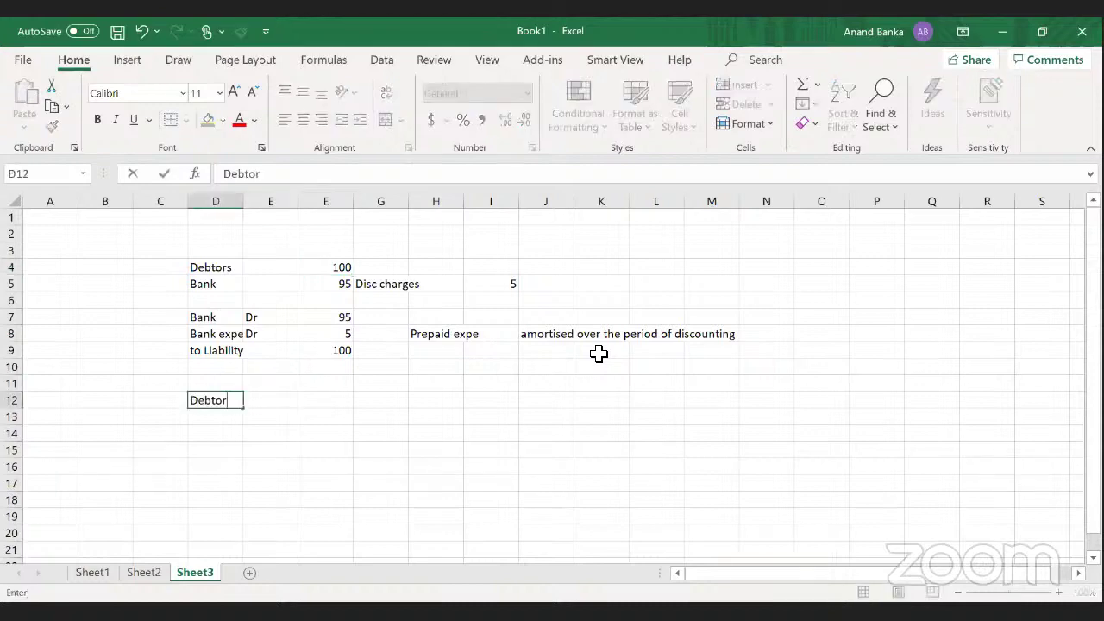
{"action": "type", "text": "s"}
{"action": "key", "text": "Right"}
{"action": "key", "text": "Right"}
{"action": "type", "text": "100"}
{"action": "key", "text": "Down"}
{"action": "key", "text": "Left"}
{"action": "key", "text": "Left"}
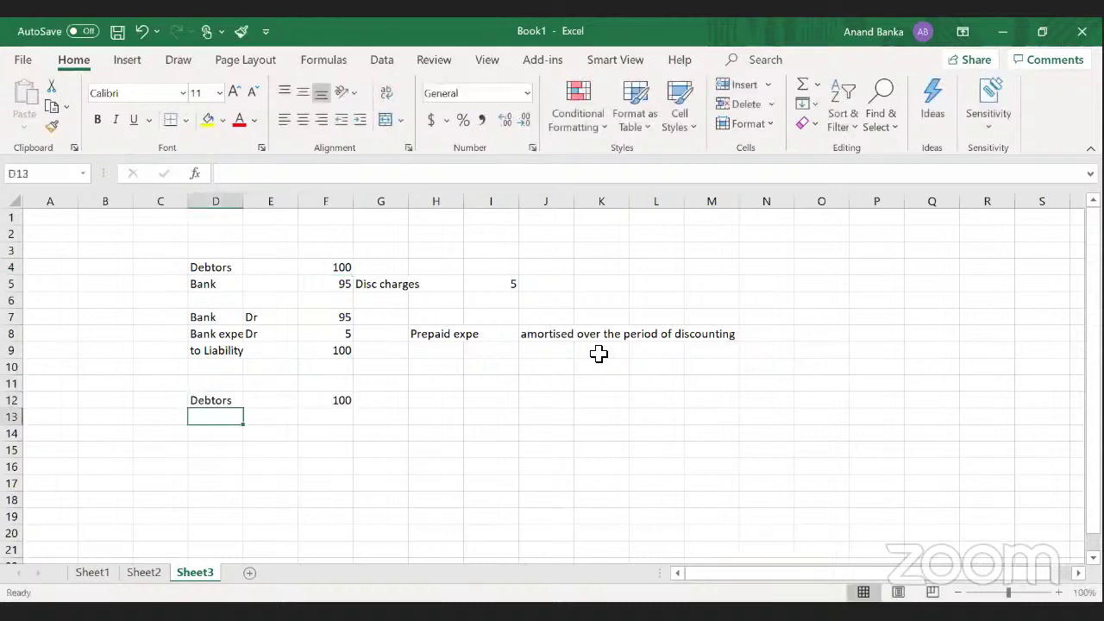
- Add a Liability line in row 13 with the label in D13 and the amount 100 in F13
{"action": "type", "text": "Liabi"}
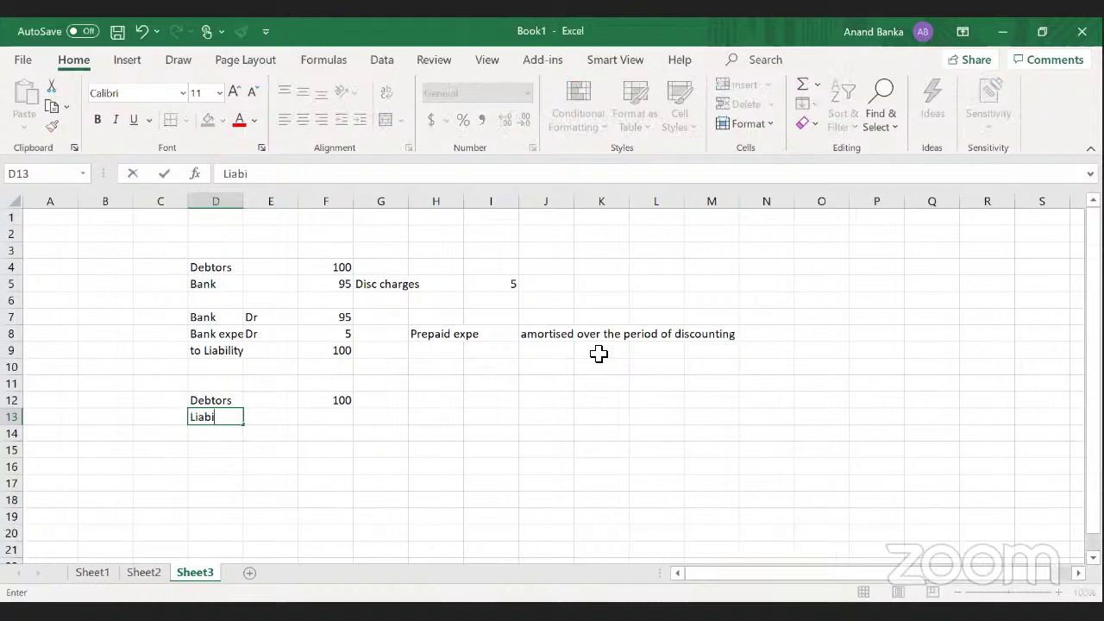
{"action": "type", "text": "lity"}
{"action": "key", "text": "Right"}
{"action": "key", "text": "Right"}
{"action": "type", "text": "100"}
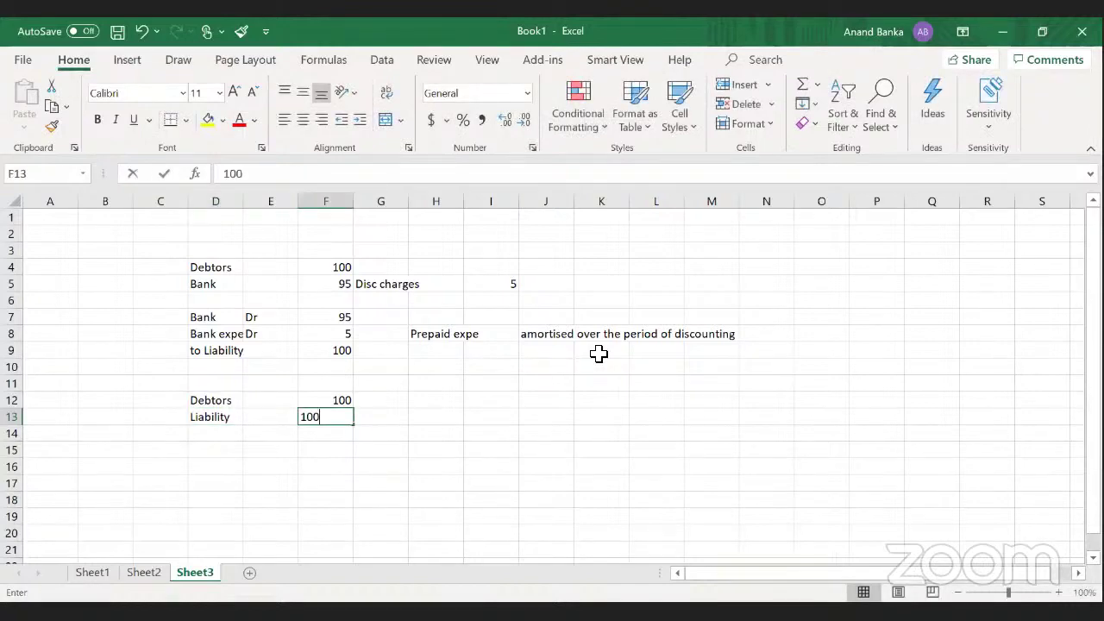
{"action": "key", "text": "Return"}
- Add a Bank line in row 14 with the label in D14 and the amount 95 in F14
{"action": "type", "text": "Ban"}
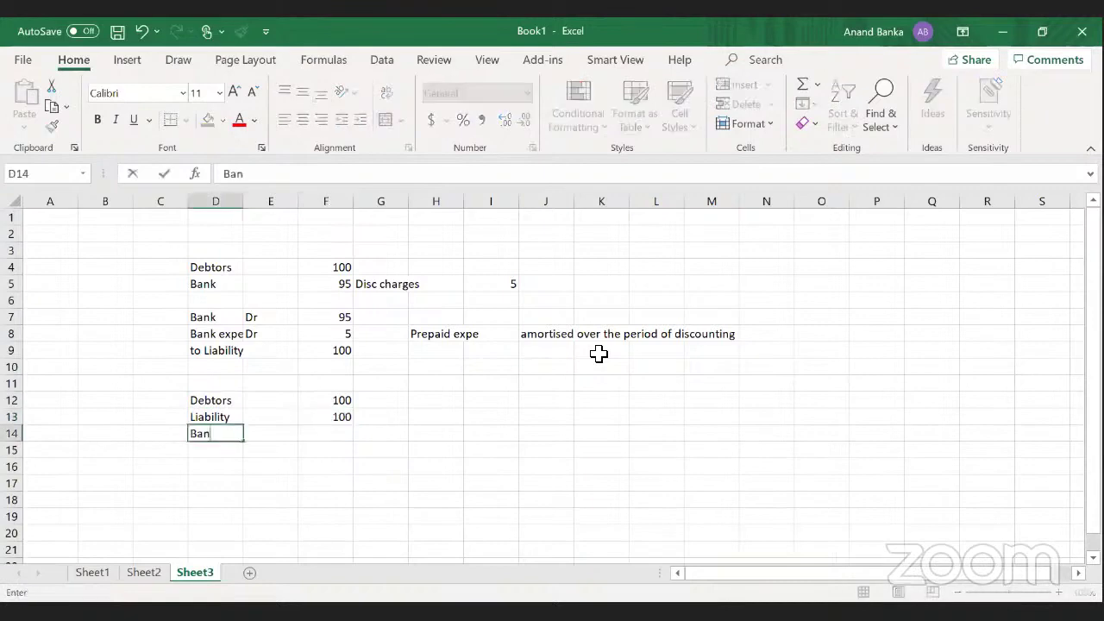
{"action": "type", "text": "k"}
{"action": "key", "text": "Right"}
{"action": "key", "text": "Right"}
{"action": "type", "text": "95"}
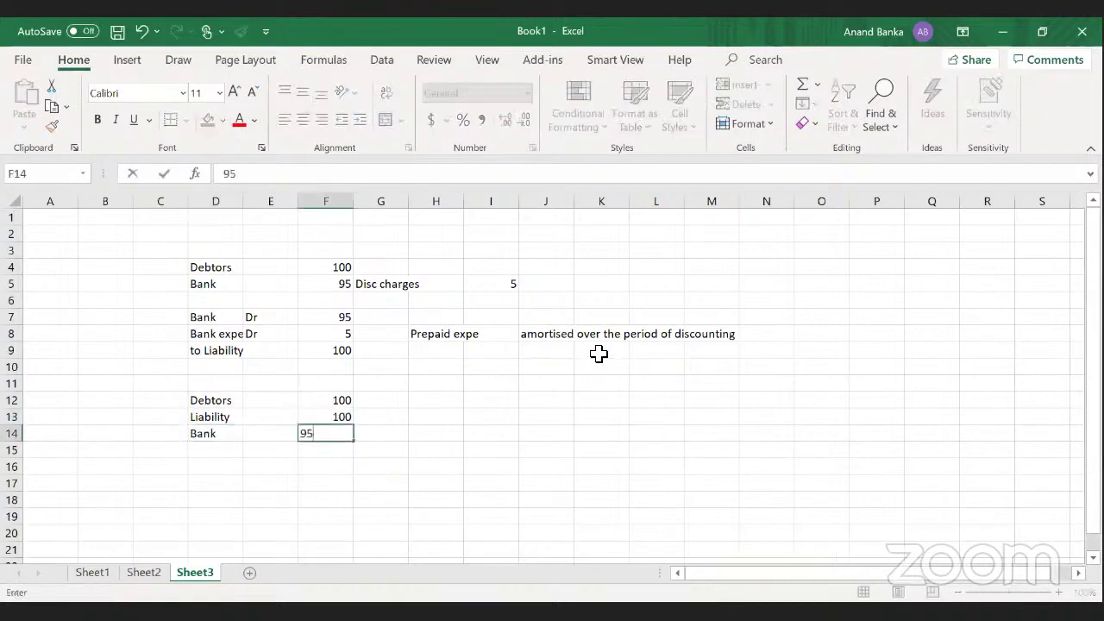
{"action": "key", "text": "Return"}
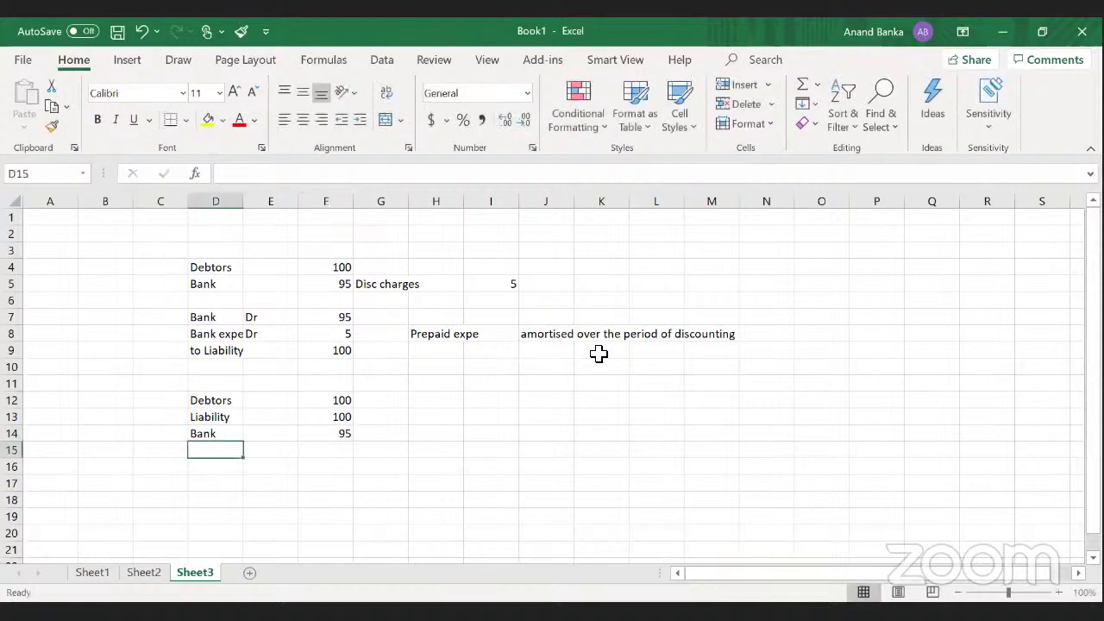
- Add a Prepaid exp line in row 15 with the label in D15 and the amount 5 in F15
{"action": "type", "text": "Prep"}
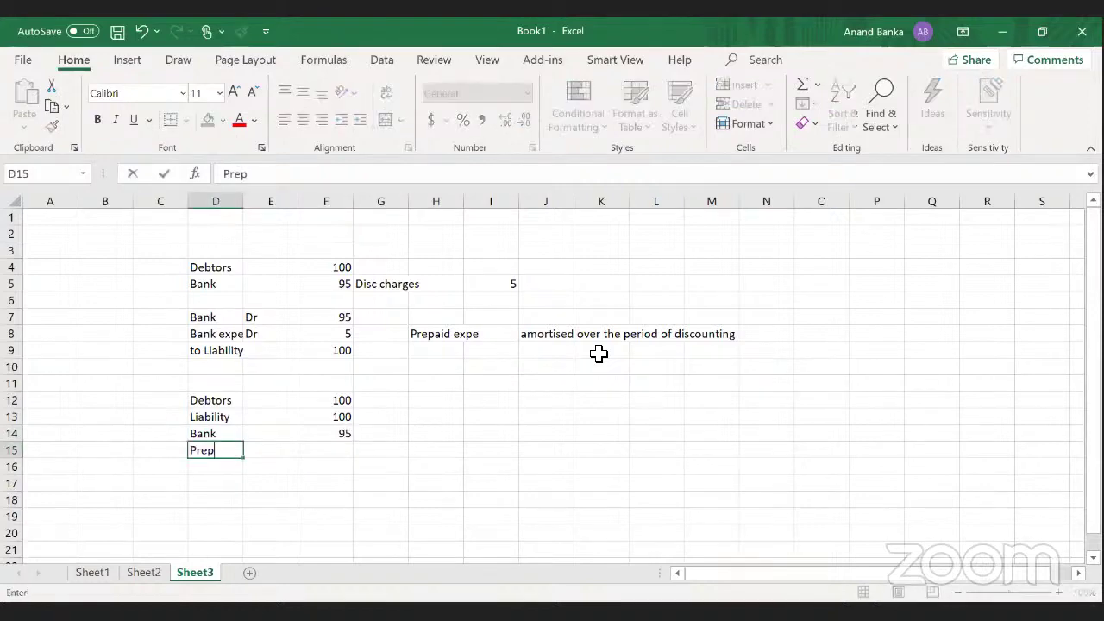
{"action": "type", "text": "aid exp"}
{"action": "key", "text": "Tab"}
{"action": "key", "text": "Tab"}
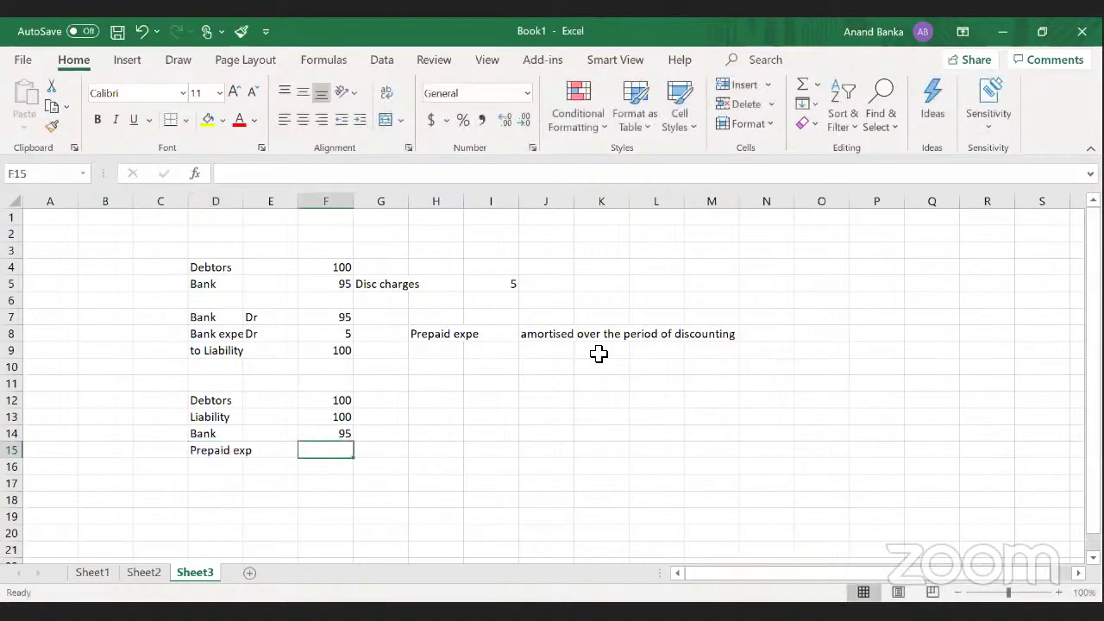
{"action": "type", "text": "5"}
{"action": "key", "text": "Return"}
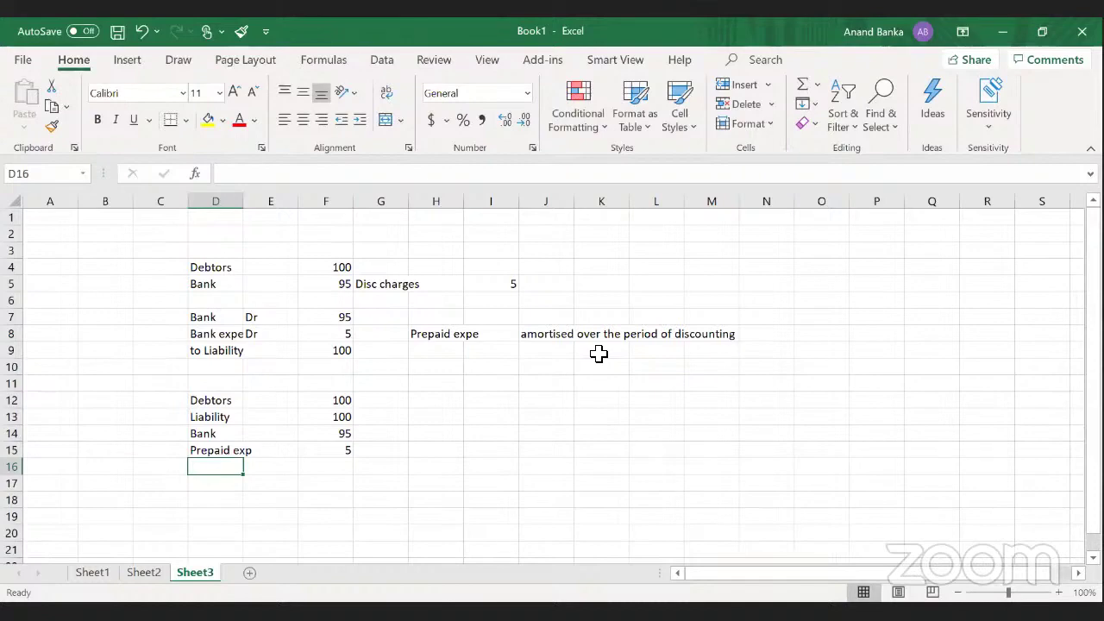
- Mark the liability line as Cr in E13 and the debtors line as Dr in E12
{"action": "left_click_drag", "start_coordinate": [215, 400], "coordinate": [215, 417]}
{"action": "key", "text": "Down"}
{"action": "key", "text": "shift+Right"}
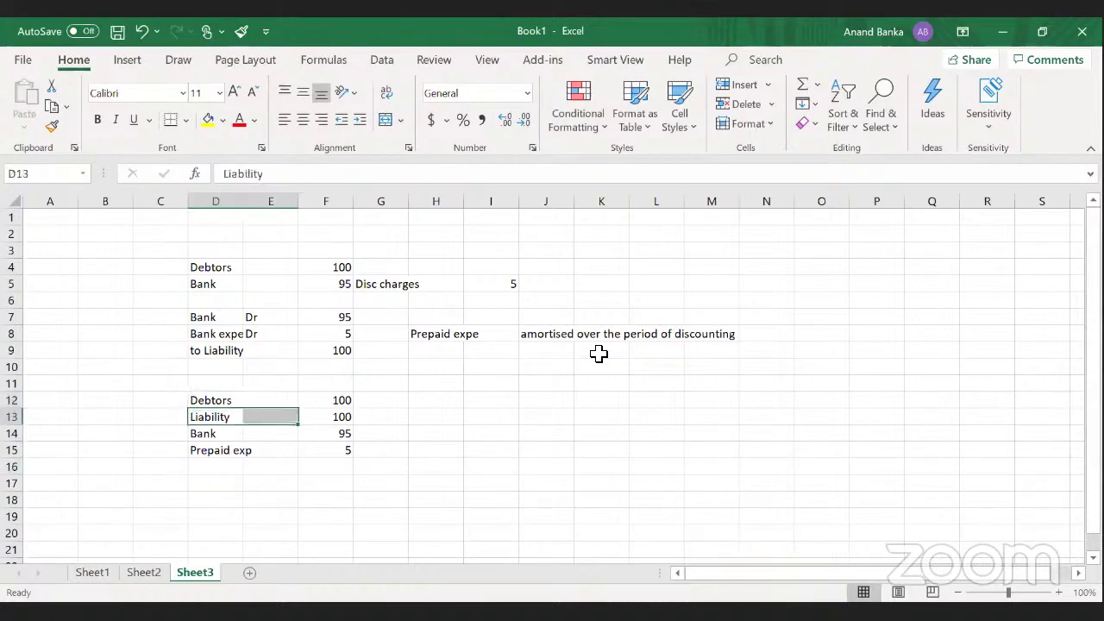
{"action": "key", "text": "Right"}
{"action": "type", "text": "Cr"}
{"action": "key", "text": "Up"}
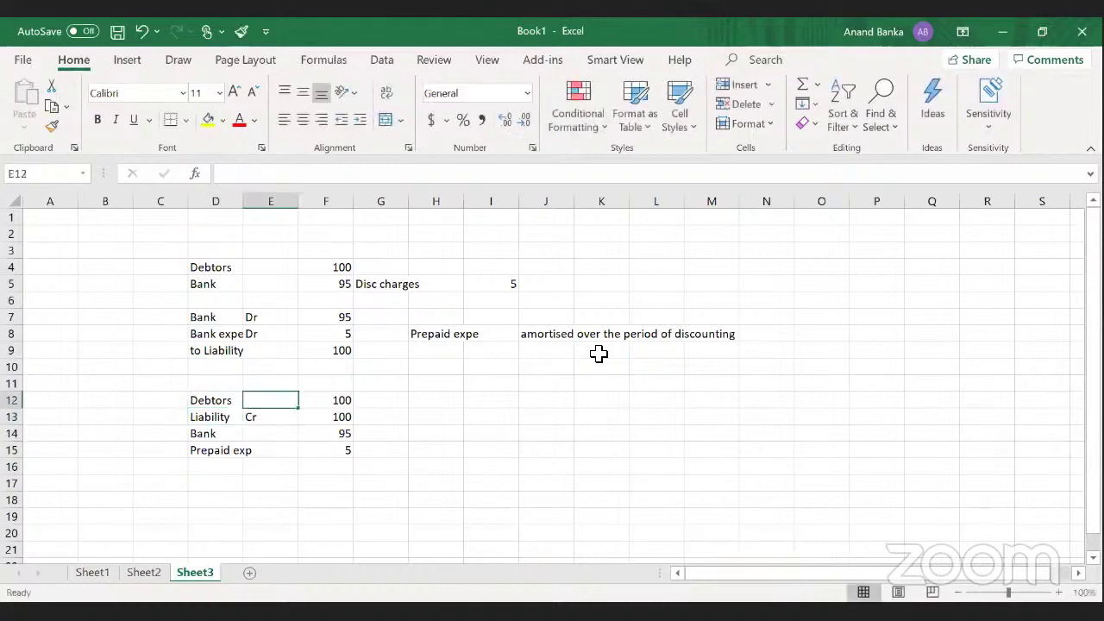
{"action": "type", "text": "Dr"}
{"action": "key", "text": "Down"}
- Clear the debtors and liability lines in D12:F13
{"action": "key", "text": "shift+Left"}
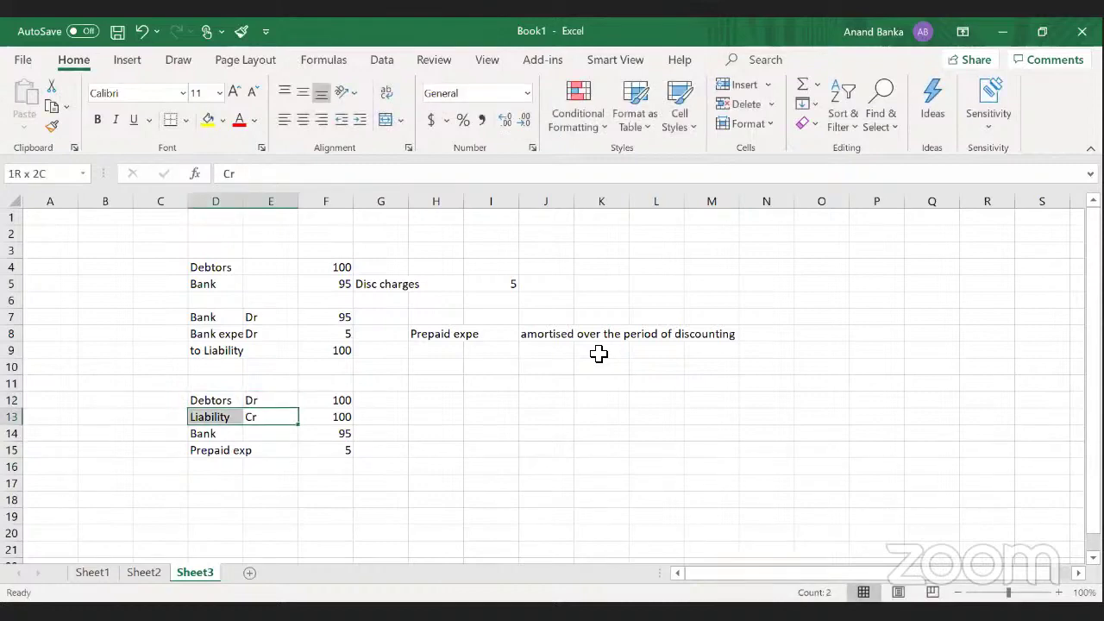
{"action": "key", "text": "Left"}
{"action": "key", "text": "Up"}
{"action": "key", "text": "shift+Right"}
{"action": "key", "text": "shift+Right"}
{"action": "key", "text": "shift+Down"}
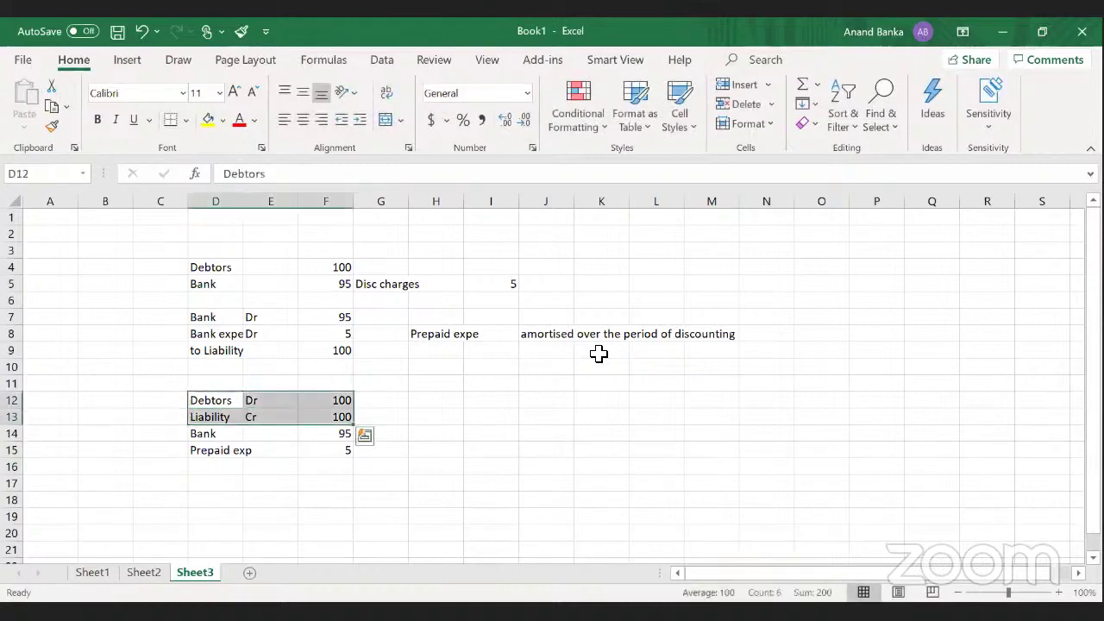
{"action": "key", "text": "Delete"}
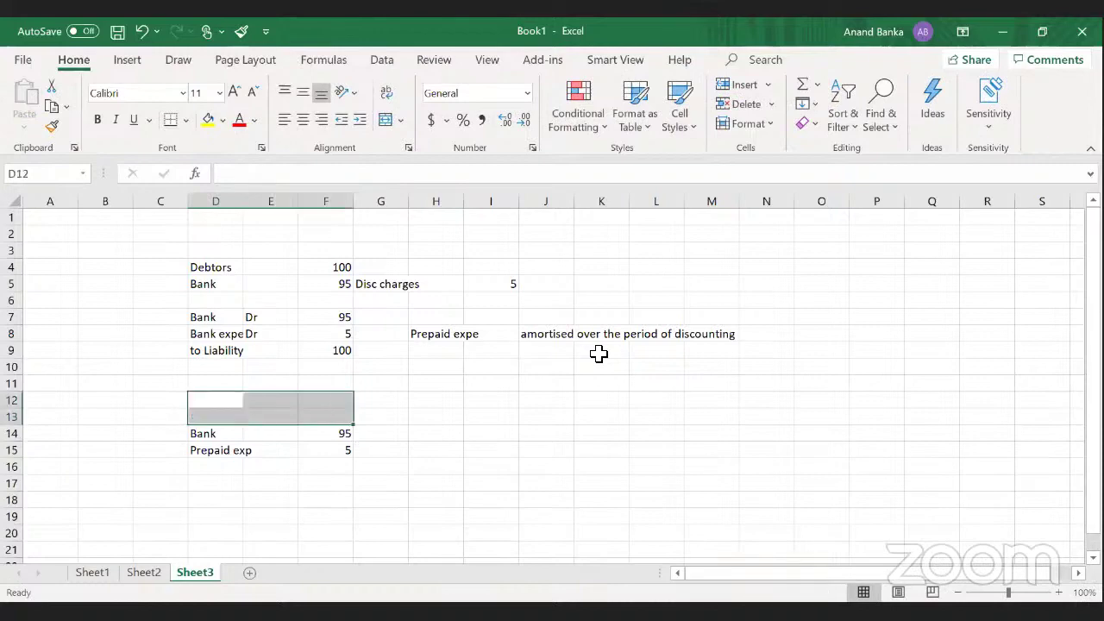
- Look over the remaining bank and prepaid lines and undo the clearing of D12:F13
{"action": "key", "text": "Down"}
{"action": "key", "text": "Down"}
{"action": "key", "text": "shift+Right"}
{"action": "key", "text": "Down"}
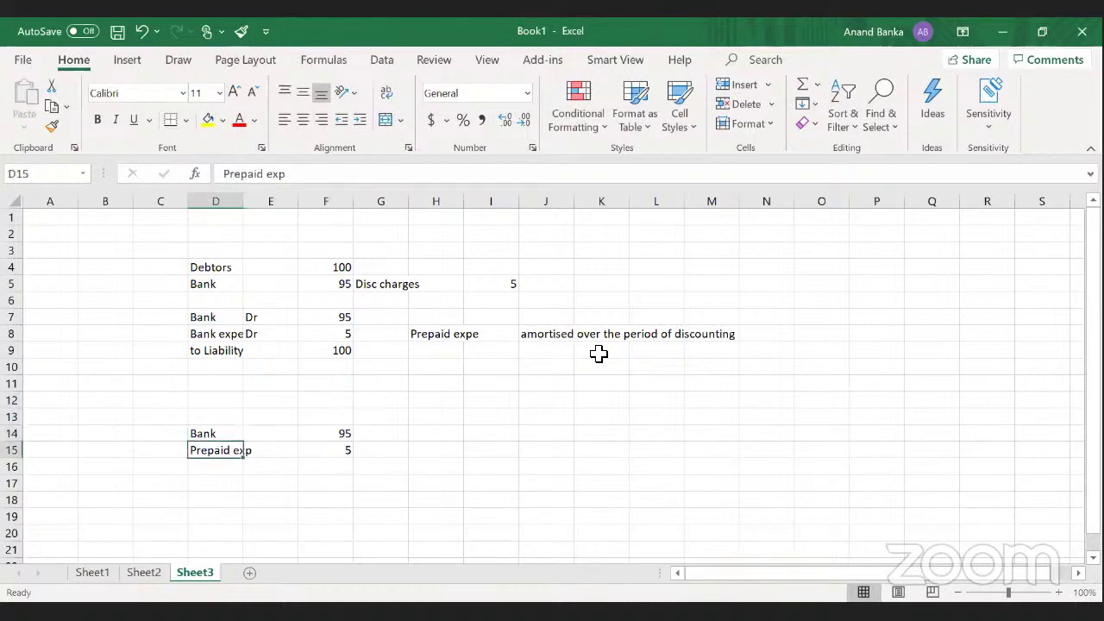
{"action": "key", "text": "shift+Right"}
{"action": "key", "text": "shift+Right"}
{"action": "key", "text": "shift+Right"}
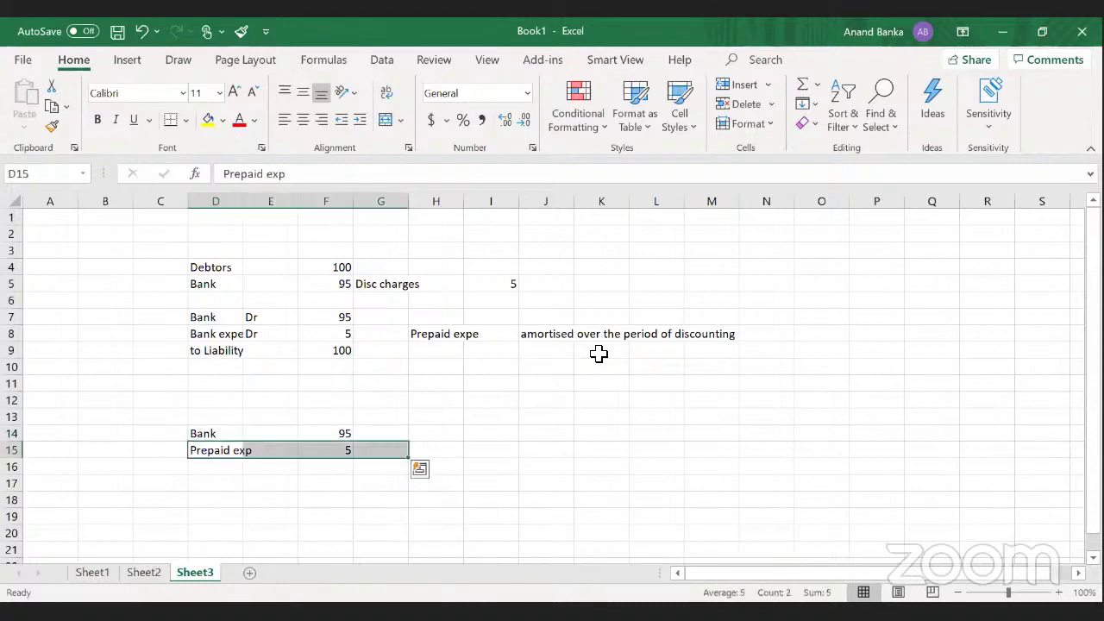
{"action": "key", "text": "ctrl+z"}
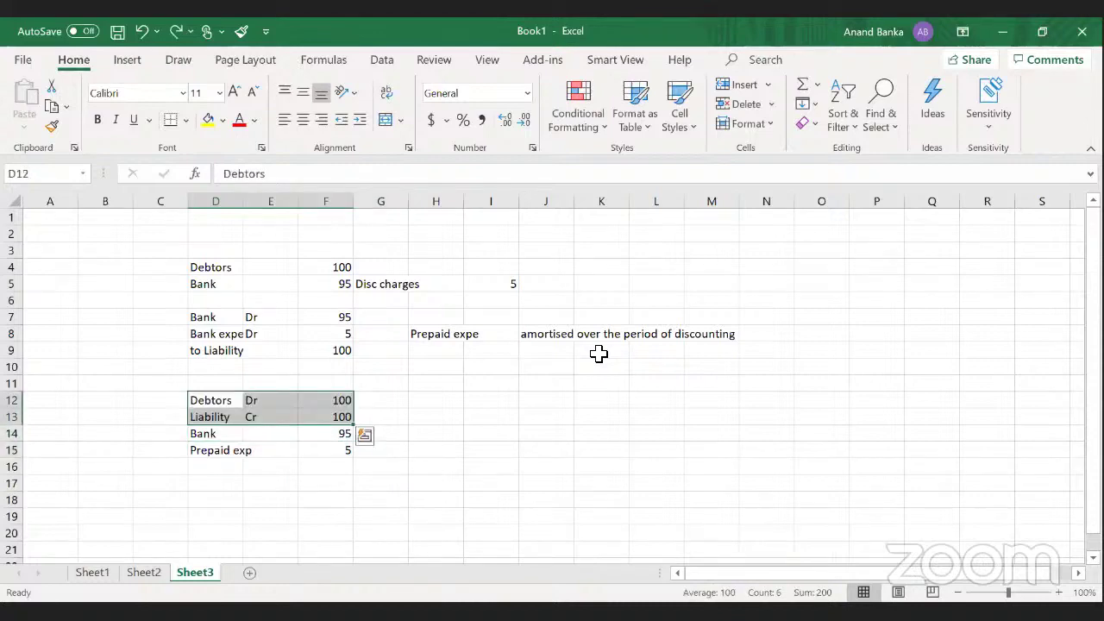
- Add the note Derecognised in H12 beside the debtors line of the second block
{"action": "key", "text": "Right"}
{"action": "key", "text": "Right"}
{"action": "key", "text": "Right"}
{"action": "key", "text": "Right"}
{"action": "type", "text": "Dr"}
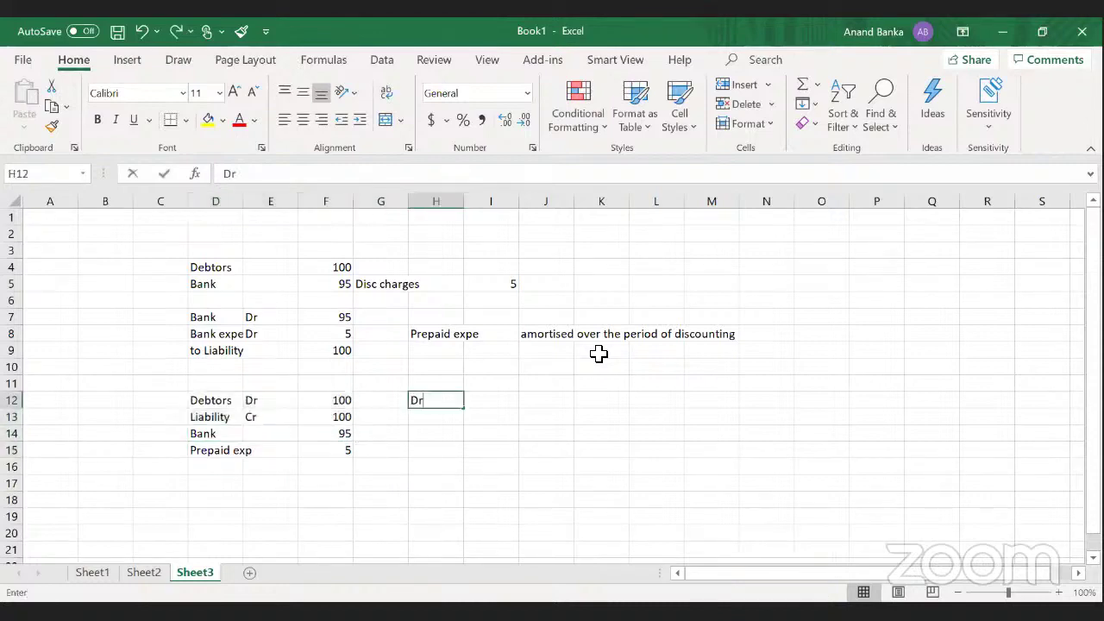
{"action": "type", "text": "erecognis"}
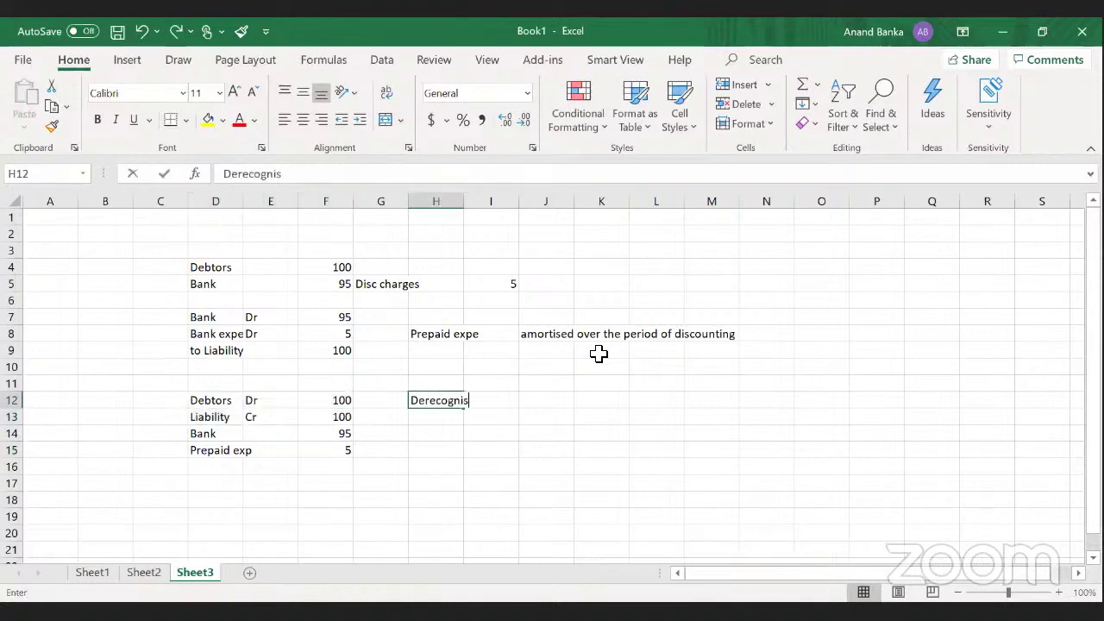
{"action": "type", "text": "ed"}
{"action": "key", "text": "Return"}
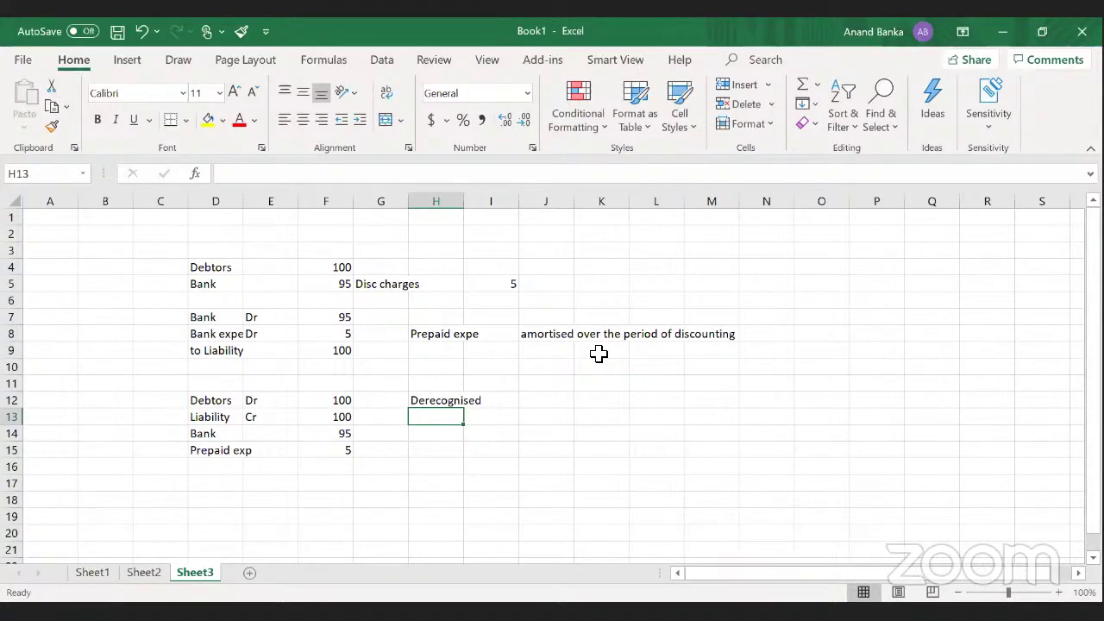
- Switch to the slide on derecognition of non-derivative financial instruments to read it and return to the workbook
{"action": "key", "text": "alt+Tab"}
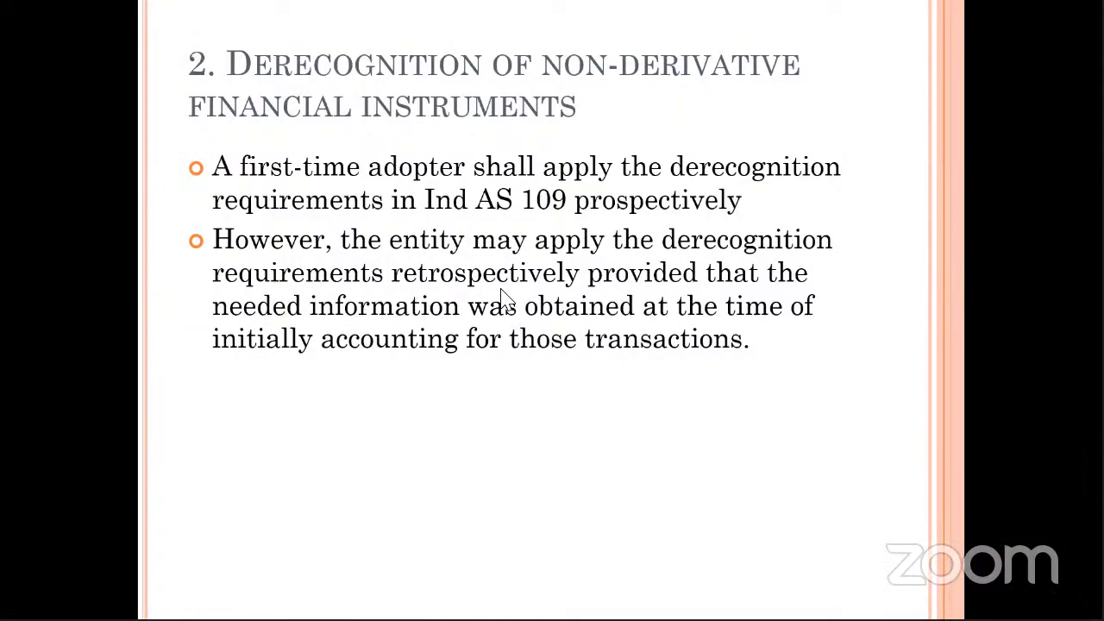
{"action": "key", "text": "alt+Tab"}
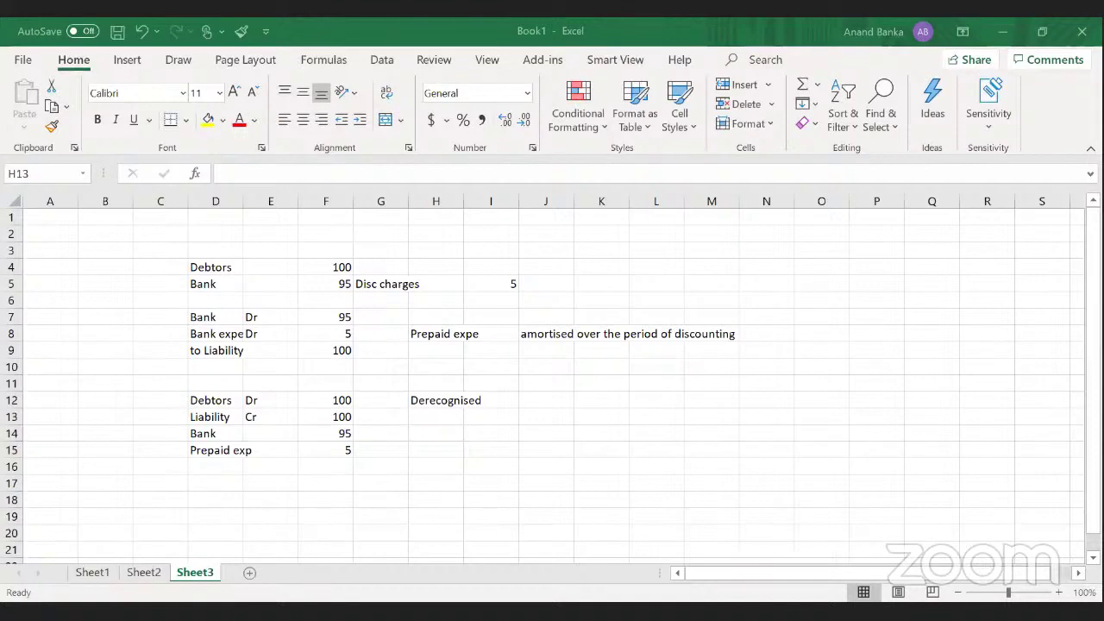
- Review the bank and discount charges line in row 5 and the derecognition note in H12
{"action": "left_click", "coordinate": [491, 516]}
{"action": "left_click", "coordinate": [270, 283]}
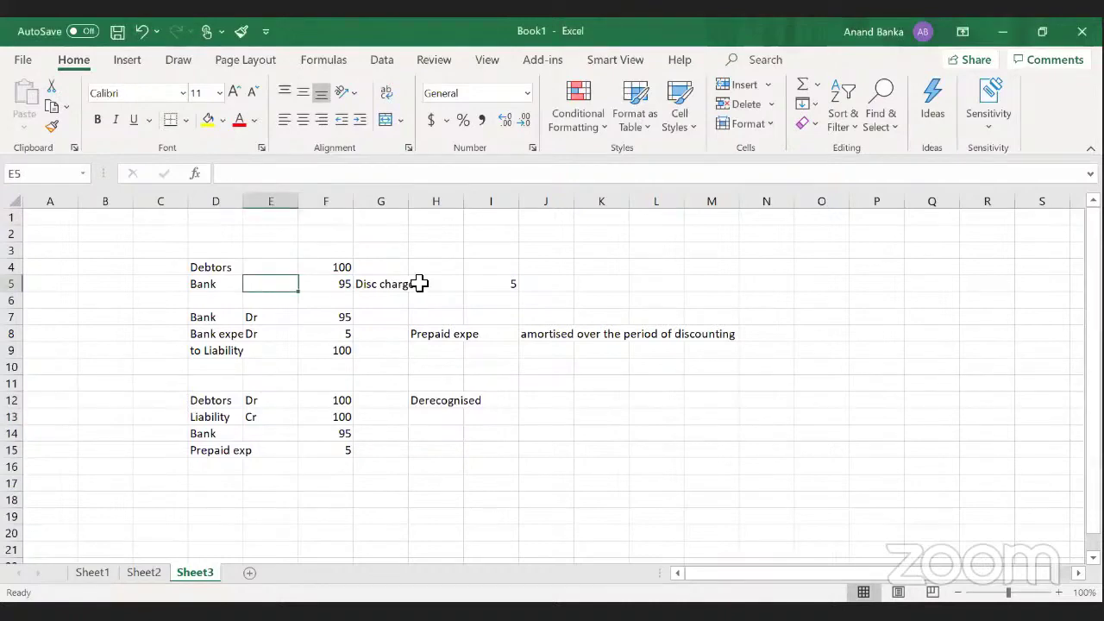
{"action": "key", "text": "Left"}
{"action": "key", "text": "Left"}
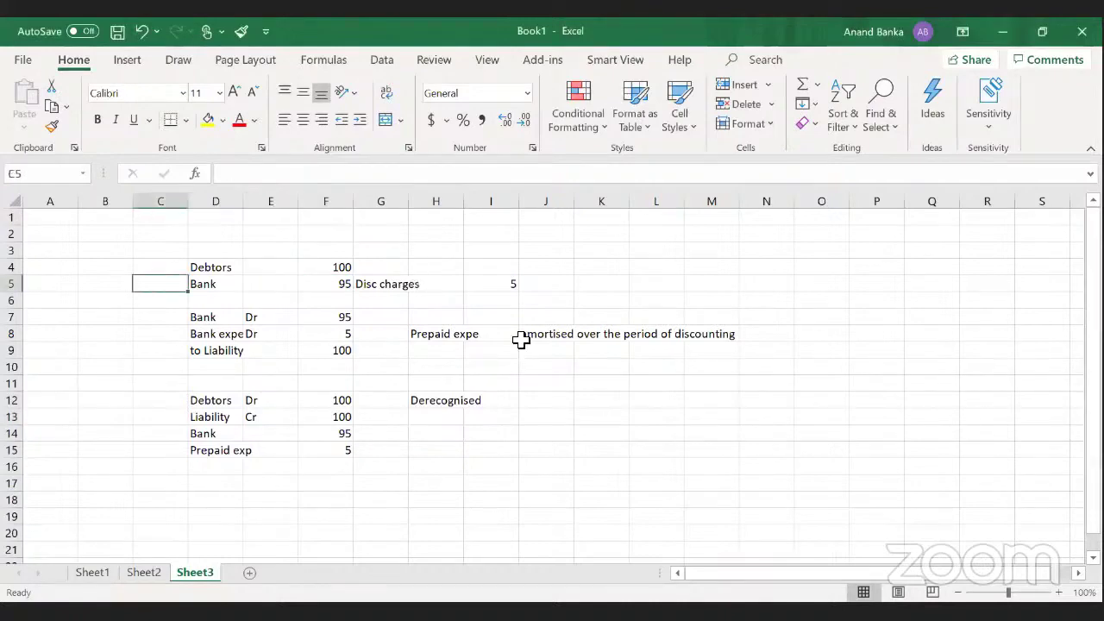
{"action": "left_click", "coordinate": [459, 257]}
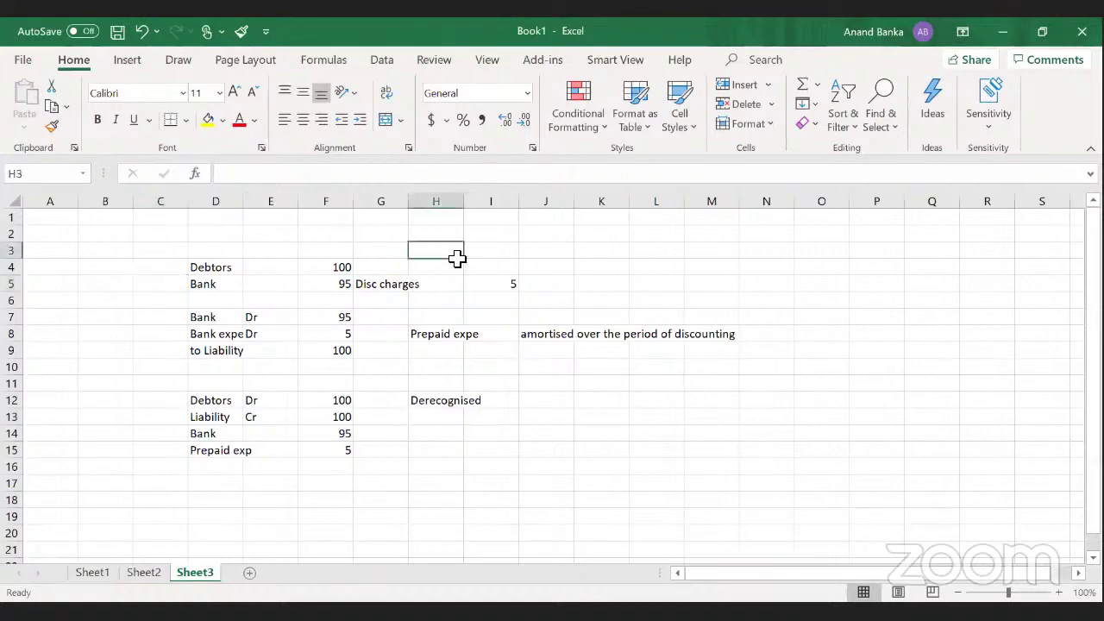
{"action": "key", "text": "ctrl+Down"}
{"action": "key", "text": "ctrl+Down"}
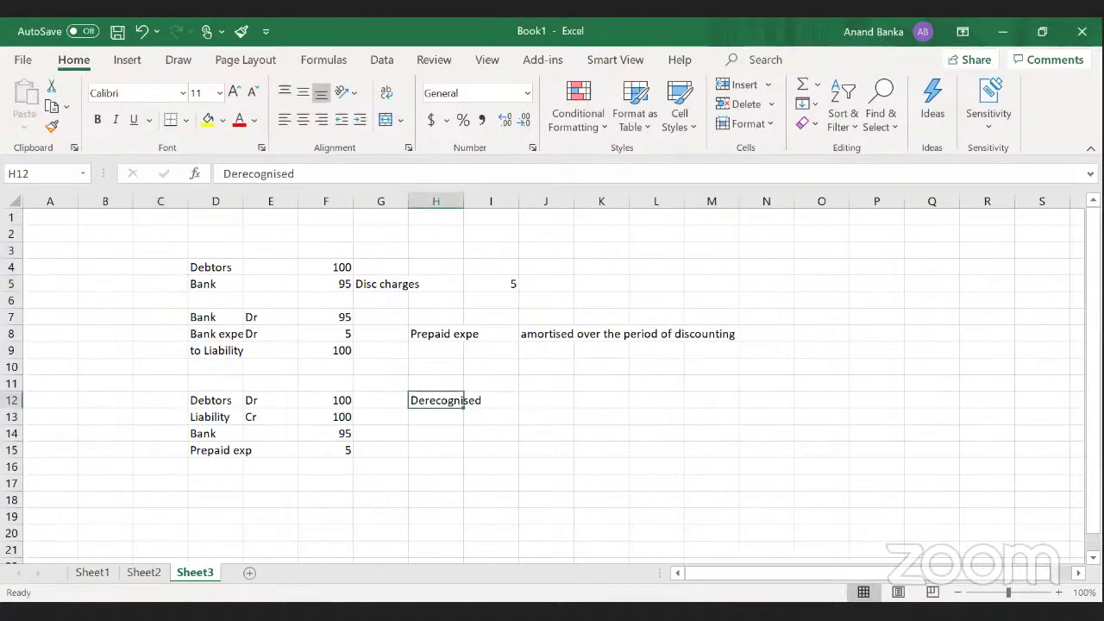
- Go back over the entries from the second block up to the original Debtors line in D4
{"action": "left_click", "coordinate": [545, 417]}
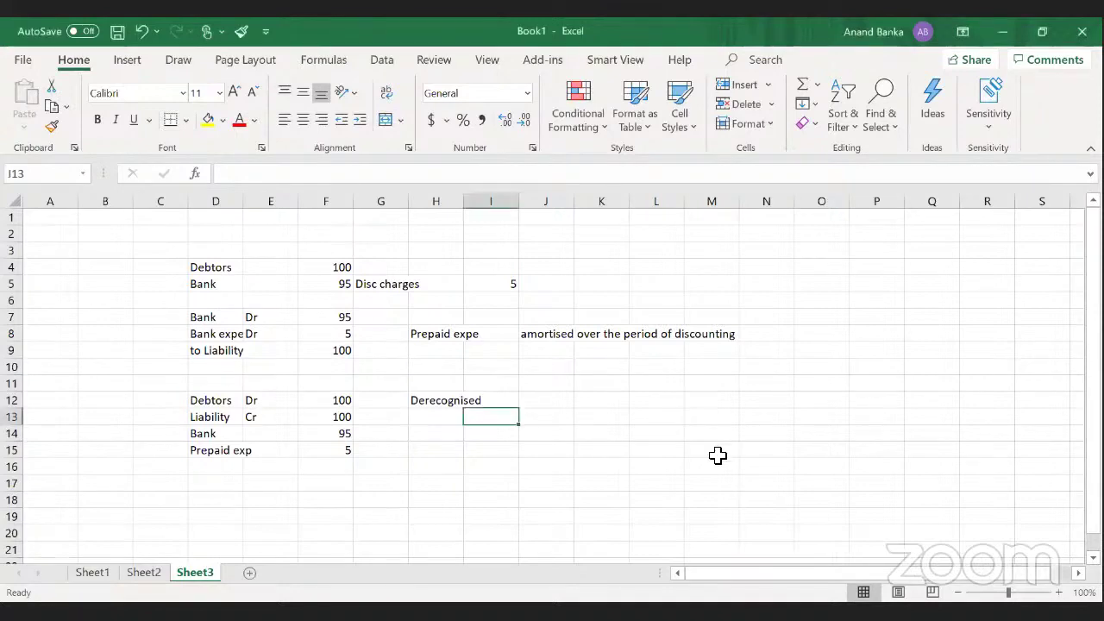
{"action": "key", "text": "Left"}
{"action": "key", "text": "Left"}
{"action": "key", "text": "Left"}
{"action": "key", "text": "Left"}
{"action": "key", "text": "Left"}
{"action": "key", "text": "Left"}
{"action": "key", "text": "Up"}
{"action": "key", "text": "Up"}
{"action": "key", "text": "Right"}
{"action": "key", "text": "Up"}
{"action": "key", "text": "Up"}
{"action": "key", "text": "Up"}
{"action": "key", "text": "Up"}
{"action": "key", "text": "Up"}
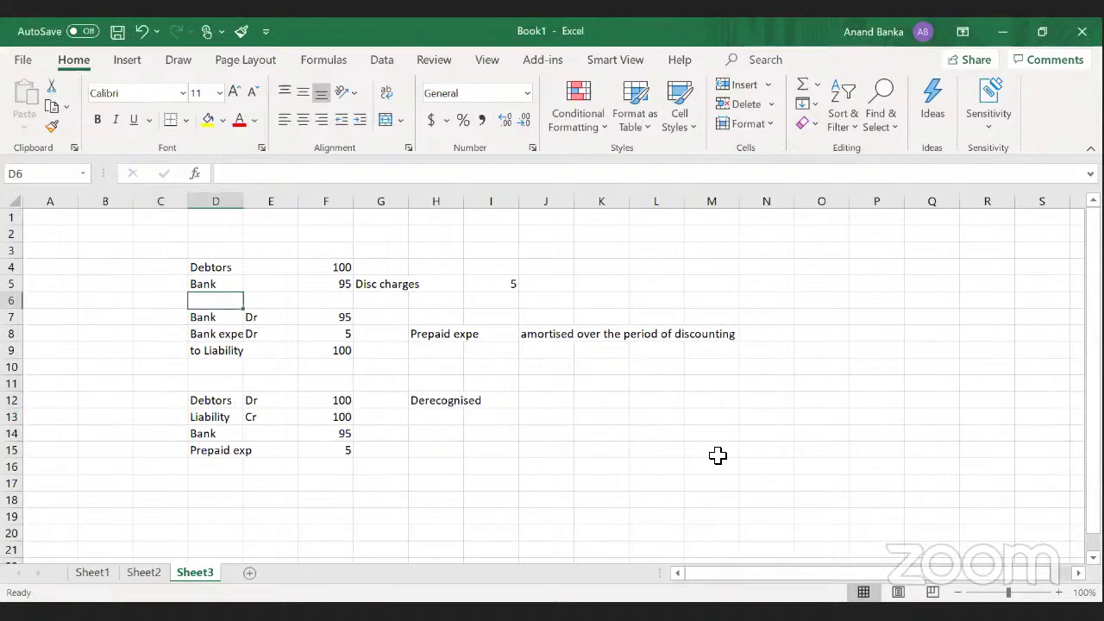
{"action": "key", "text": "Up"}
{"action": "key", "text": "Up"}
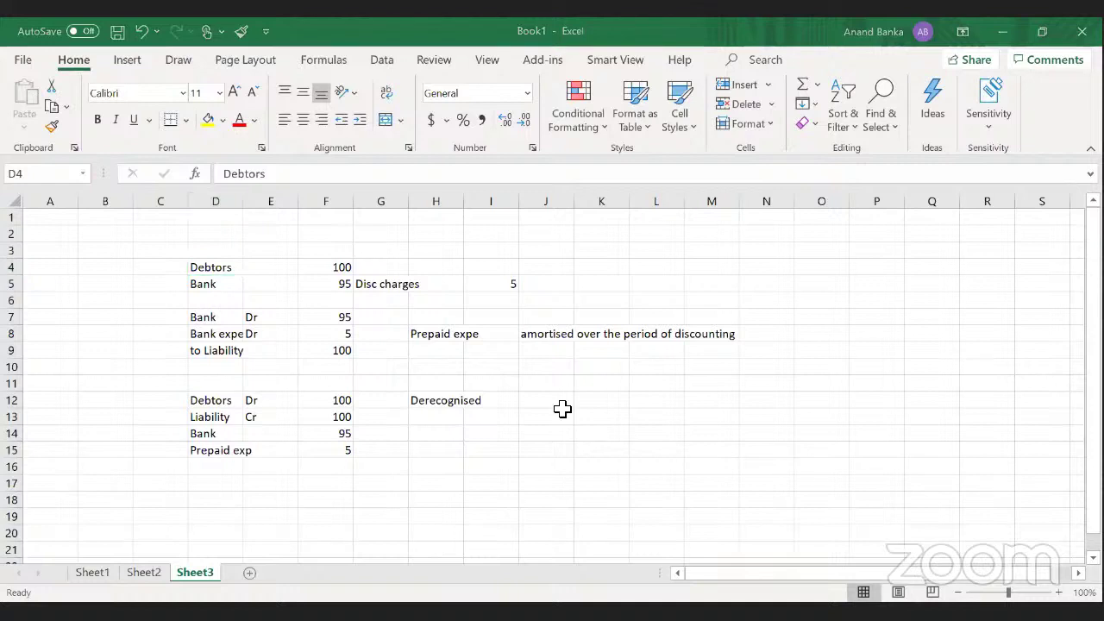
{"action": "left_click", "coordinate": [313, 338]}
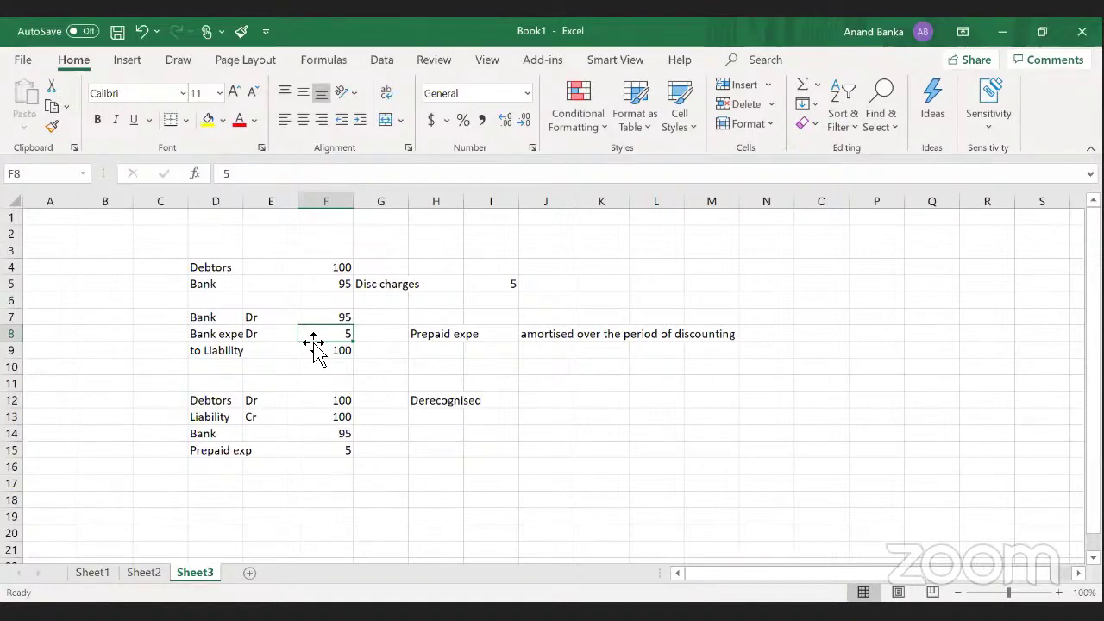
{"action": "left_click", "coordinate": [105, 384]}
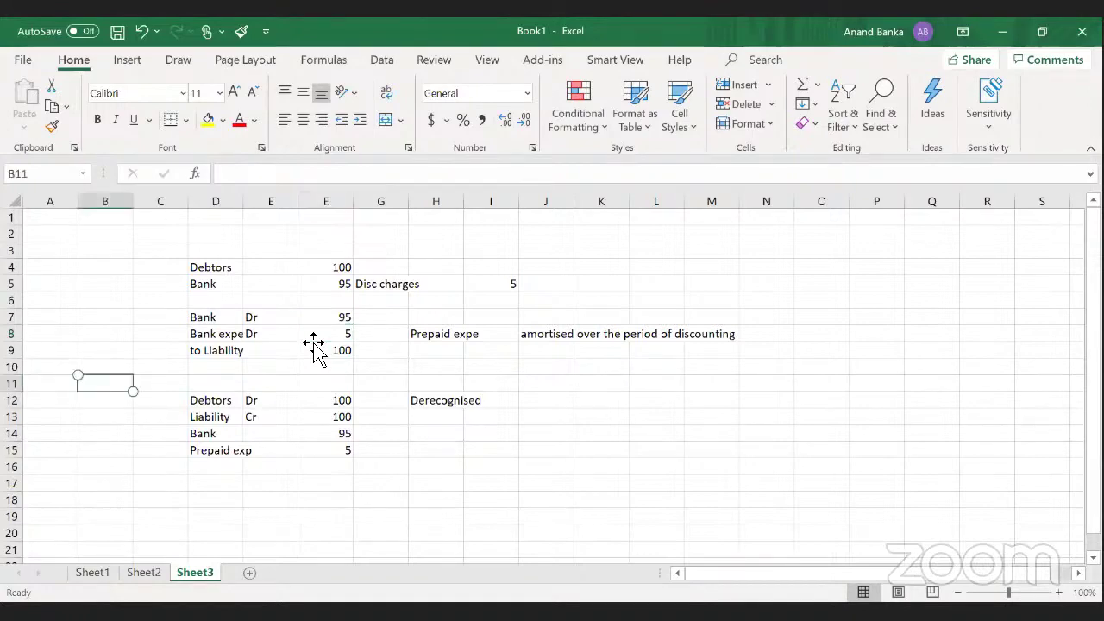
{"action": "key", "text": "Right"}
{"action": "key", "text": "Right"}
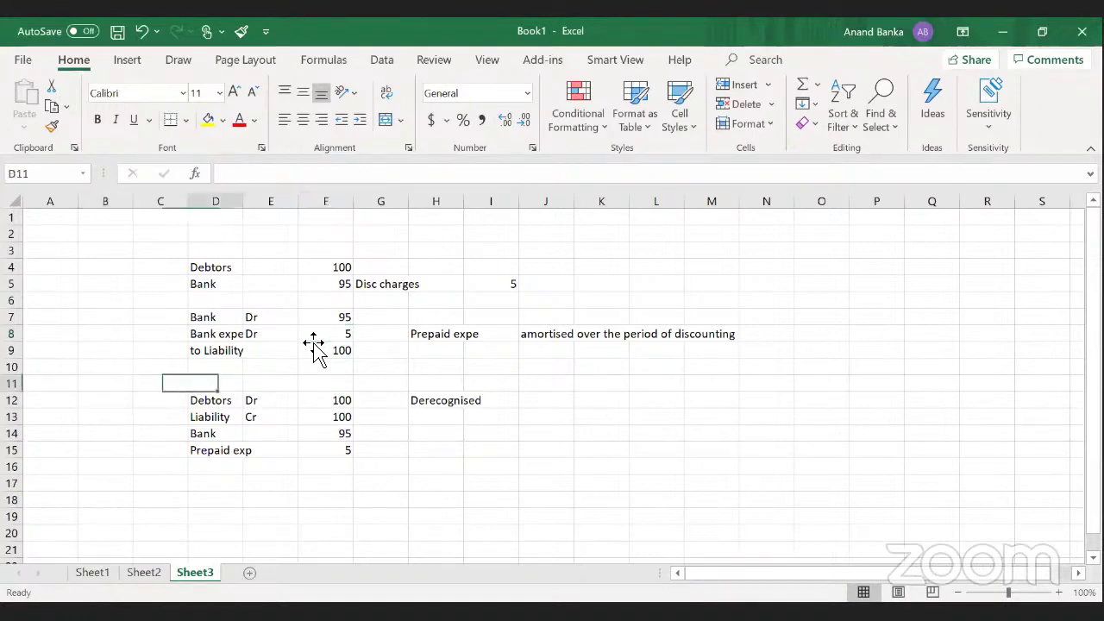
{"action": "key", "text": "Right"}
{"action": "key", "text": "Right"}
{"action": "key", "text": "Right"}
{"action": "key", "text": "Left"}
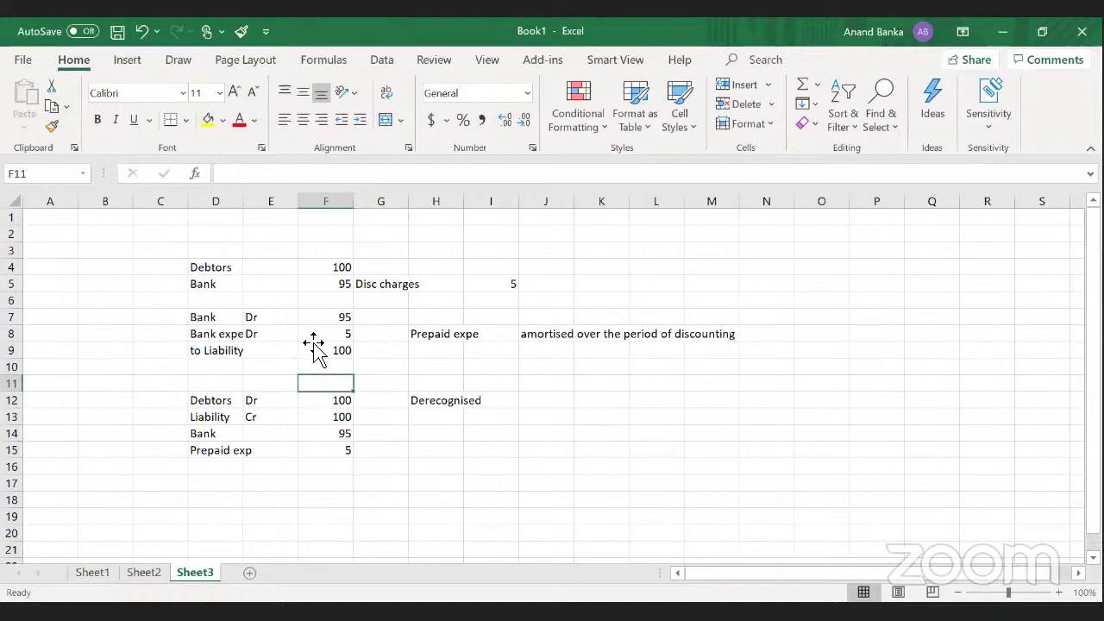
- Review the bank expense line in row 8 and highlight the liability entry in D9:F9
{"action": "key", "text": "Up"}
{"action": "key", "text": "Up"}
{"action": "key", "text": "Left"}
{"action": "key", "text": "Left"}
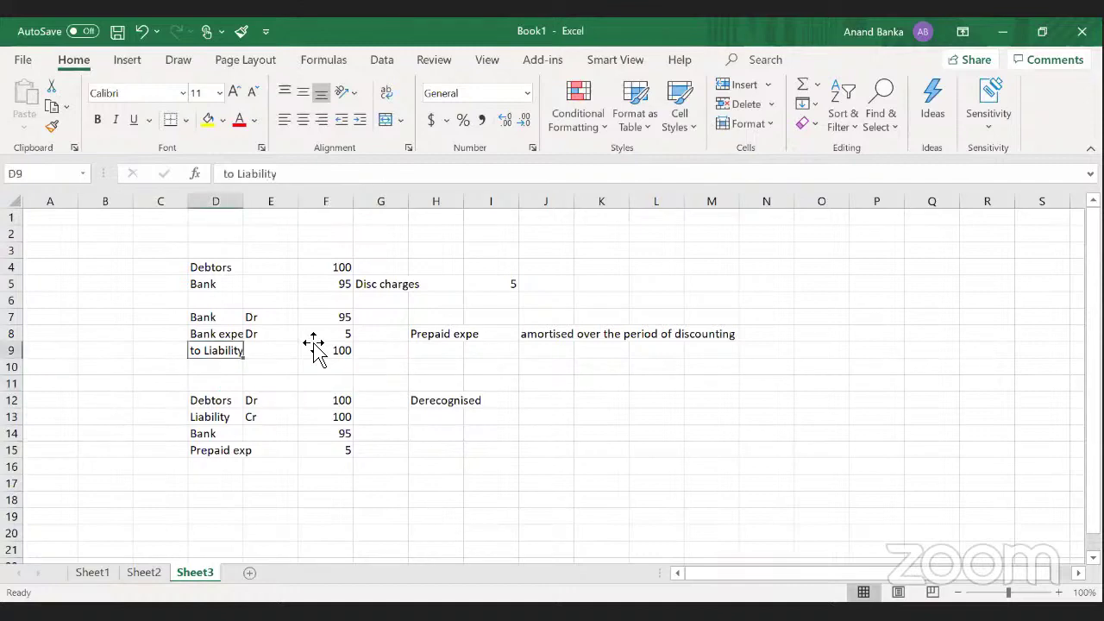
{"action": "key", "text": "Up"}
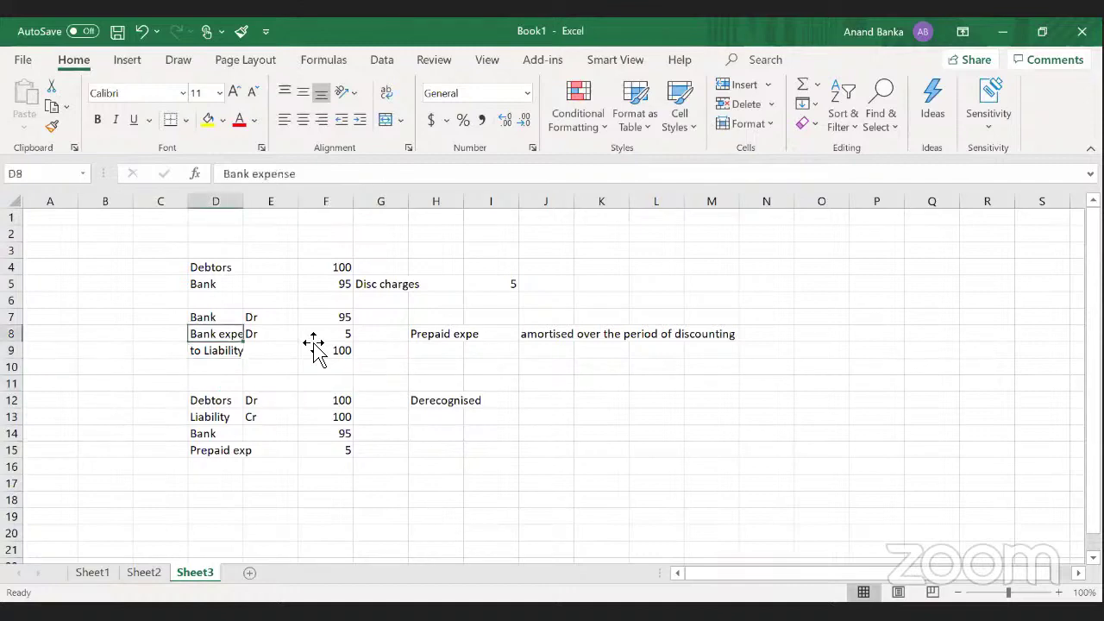
{"action": "key", "text": "Down"}
{"action": "key", "text": "Down"}
{"action": "key", "text": "Up"}
{"action": "key", "text": "shift+Right"}
{"action": "key", "text": "shift+Right"}
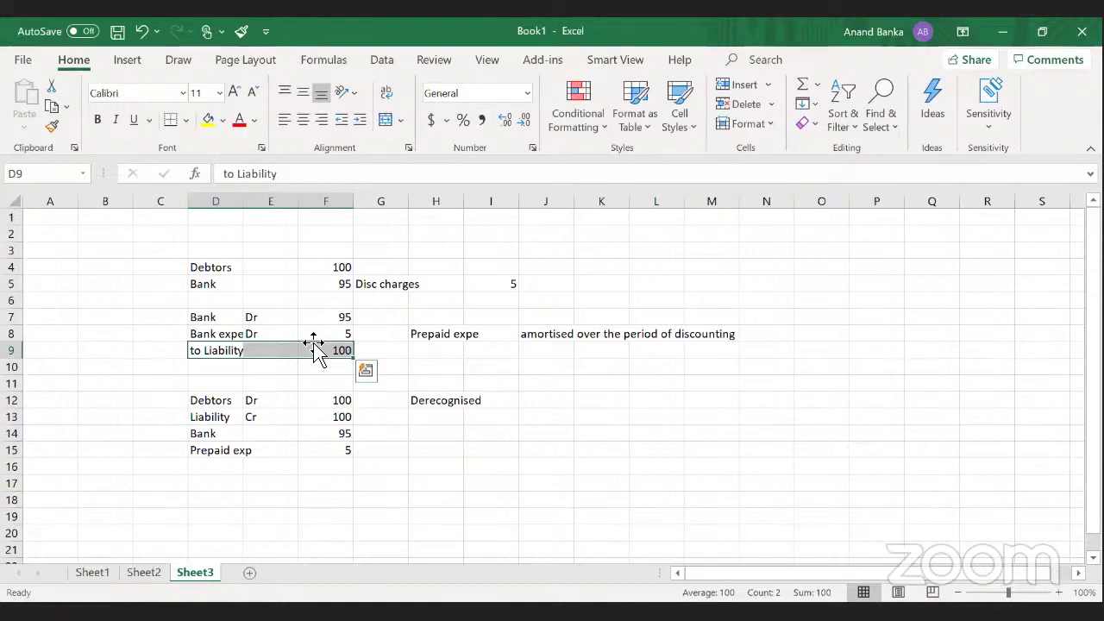
- Highlight the Bank and Prepaid exp balances in D14:F15
{"action": "key", "text": "Down"}
{"action": "key", "text": "Down"}
{"action": "key", "text": "Down"}
{"action": "key", "text": "Down"}
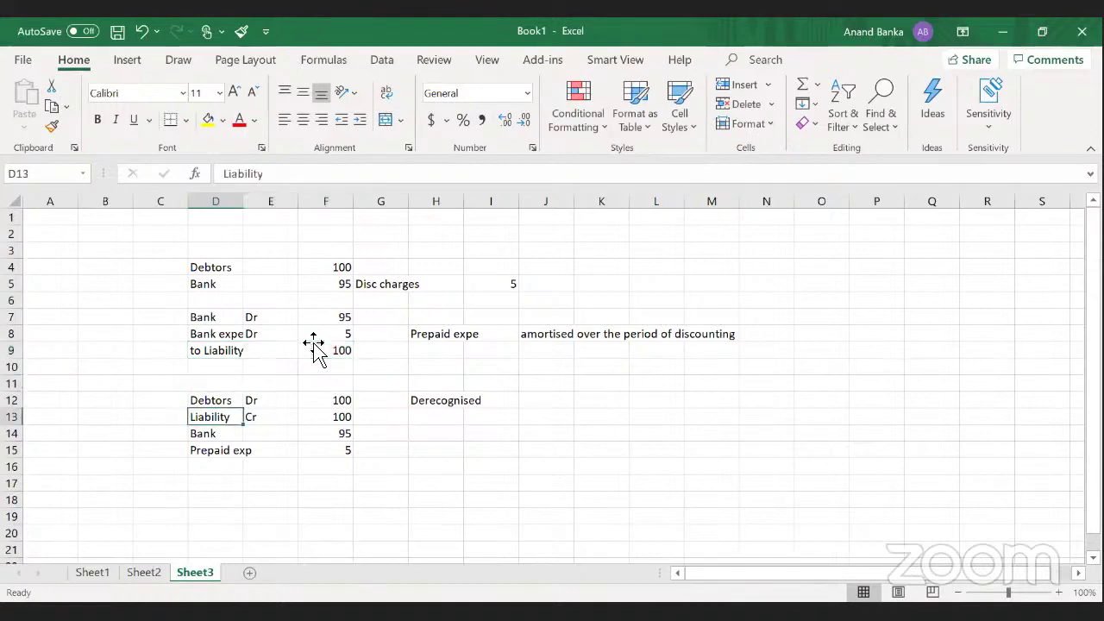
{"action": "key", "text": "Down"}
{"action": "key", "text": "shift+Right"}
{"action": "key", "text": "shift+Right"}
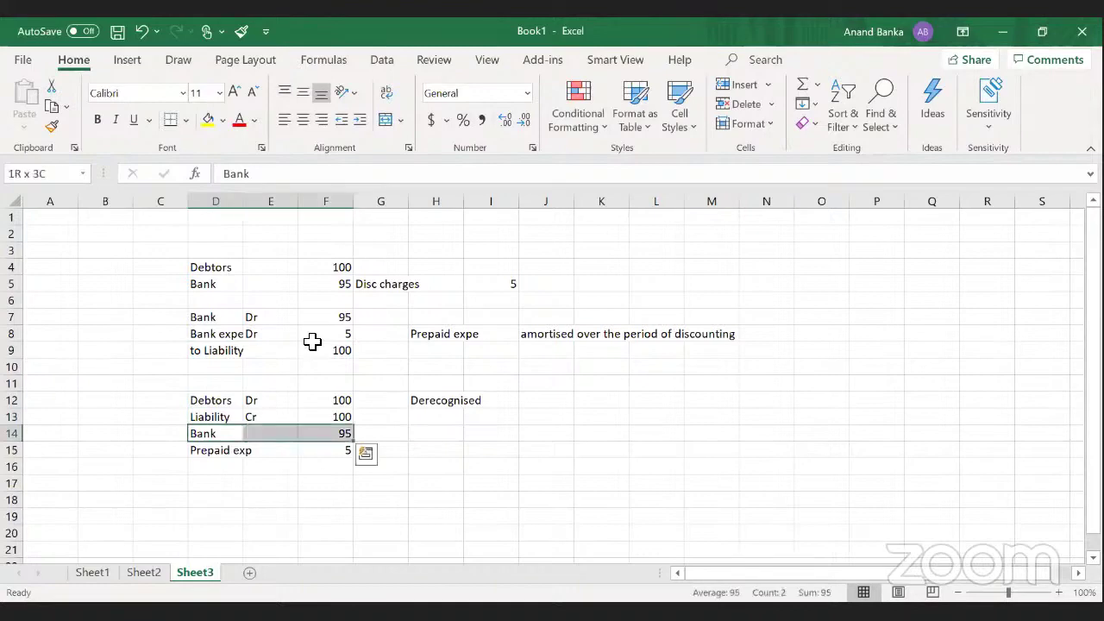
{"action": "key", "text": "shift+Down"}
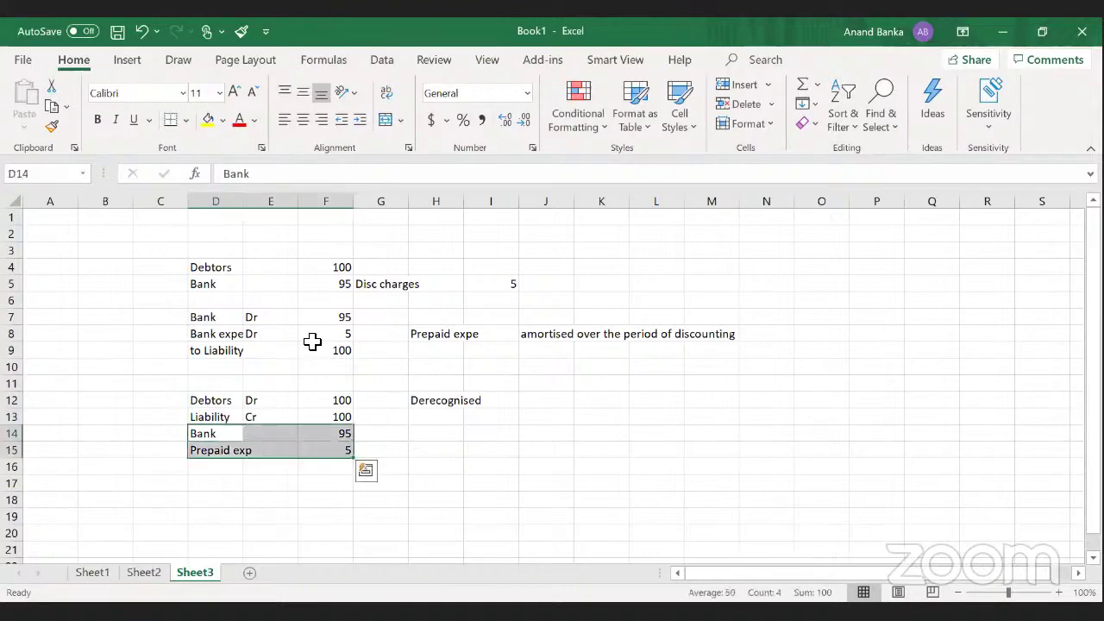
- Go over the Liability and Prepaid exp balances row by row, finishing with the liability line D13:F13 highlighted
{"action": "key", "text": "Up"}
{"action": "key", "text": "shift+Right"}
{"action": "key", "text": "shift+Right"}
{"action": "key", "text": "Down"}
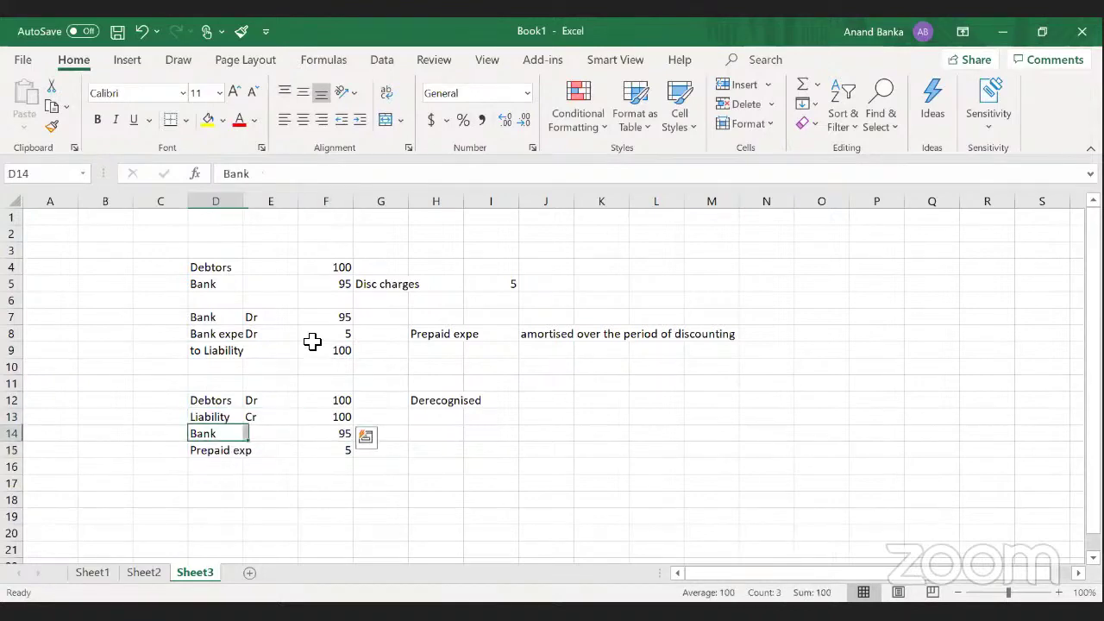
{"action": "key", "text": "Down"}
{"action": "key", "text": "shift+Right"}
{"action": "key", "text": "shift+Right"}
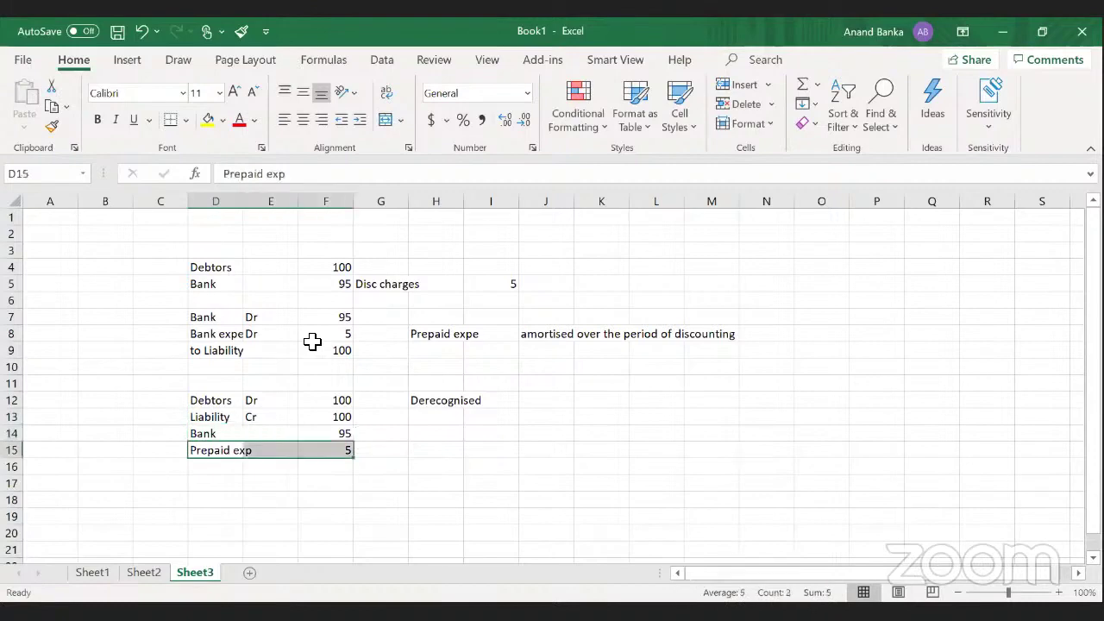
{"action": "key", "text": "Up"}
{"action": "key", "text": "Up"}
{"action": "key", "text": "shift+Right"}
{"action": "key", "text": "shift+Right"}
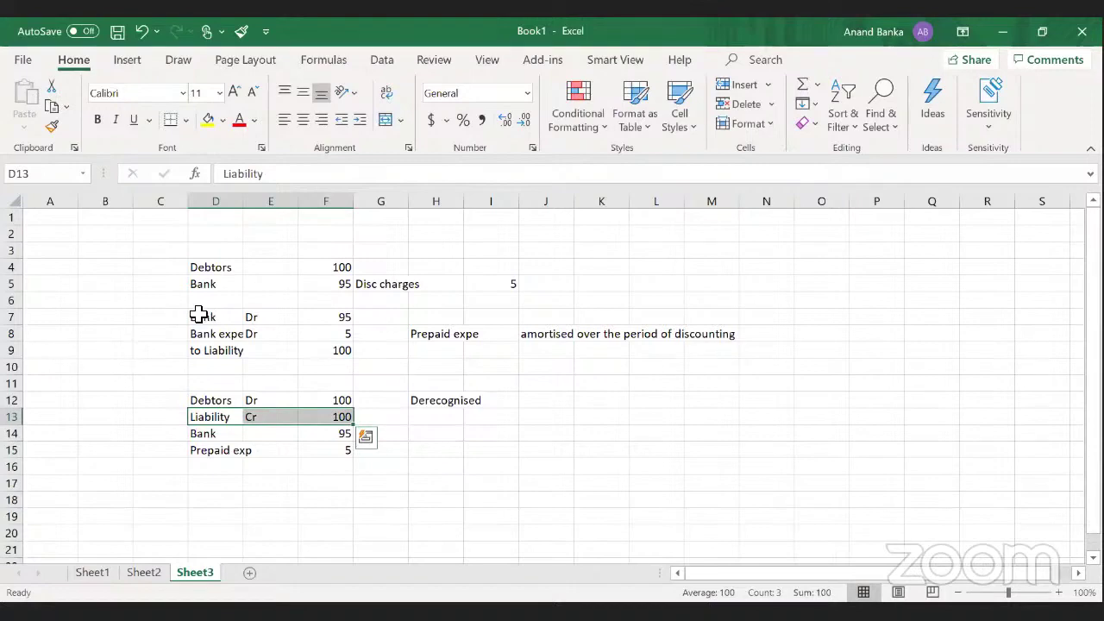
- Review the bill discounting journal entry in rows 7 to 9 by highlighting its block
{"action": "left_click_drag", "start_coordinate": [200, 334], "coordinate": [268, 351]}
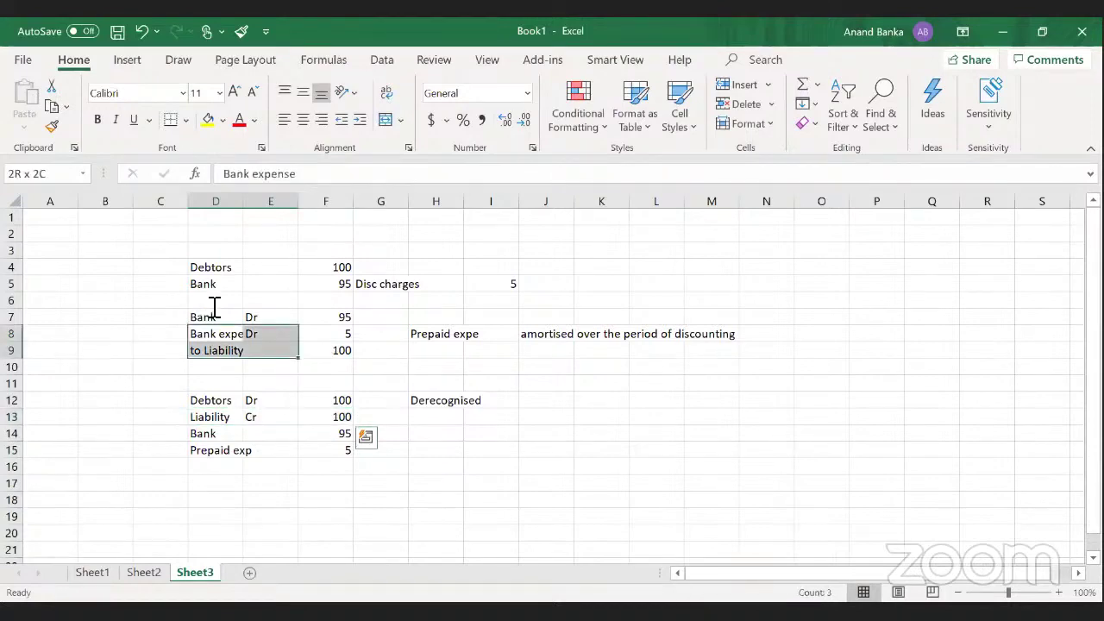
{"action": "key", "text": "Up"}
{"action": "key", "text": "Up"}
{"action": "left_click", "coordinate": [352, 377]}
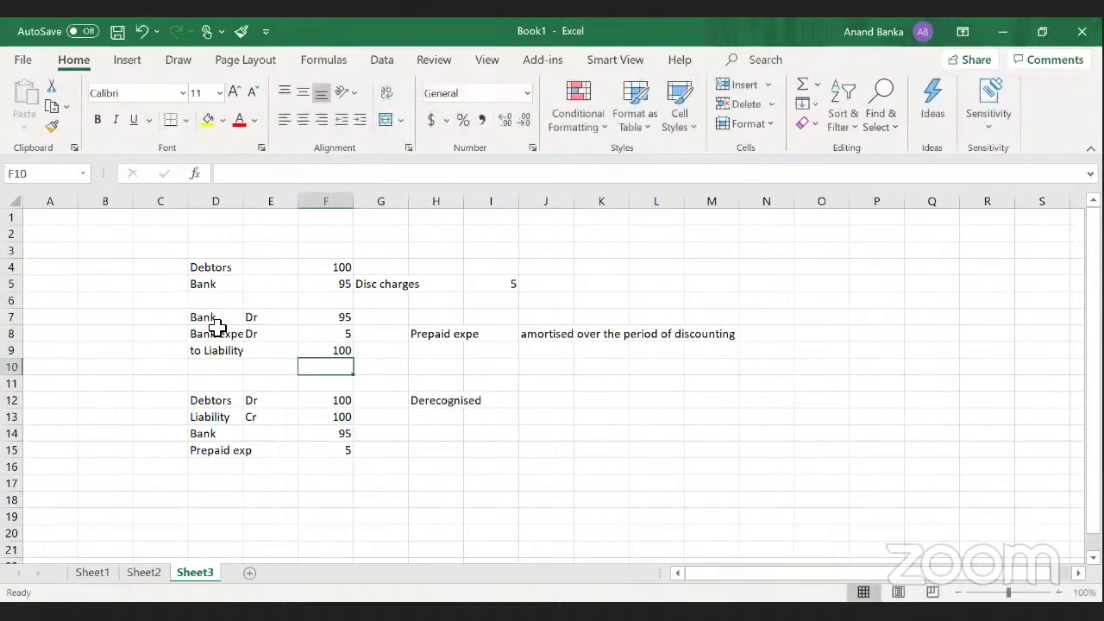
{"action": "left_click_drag", "start_coordinate": [223, 318], "coordinate": [340, 369]}
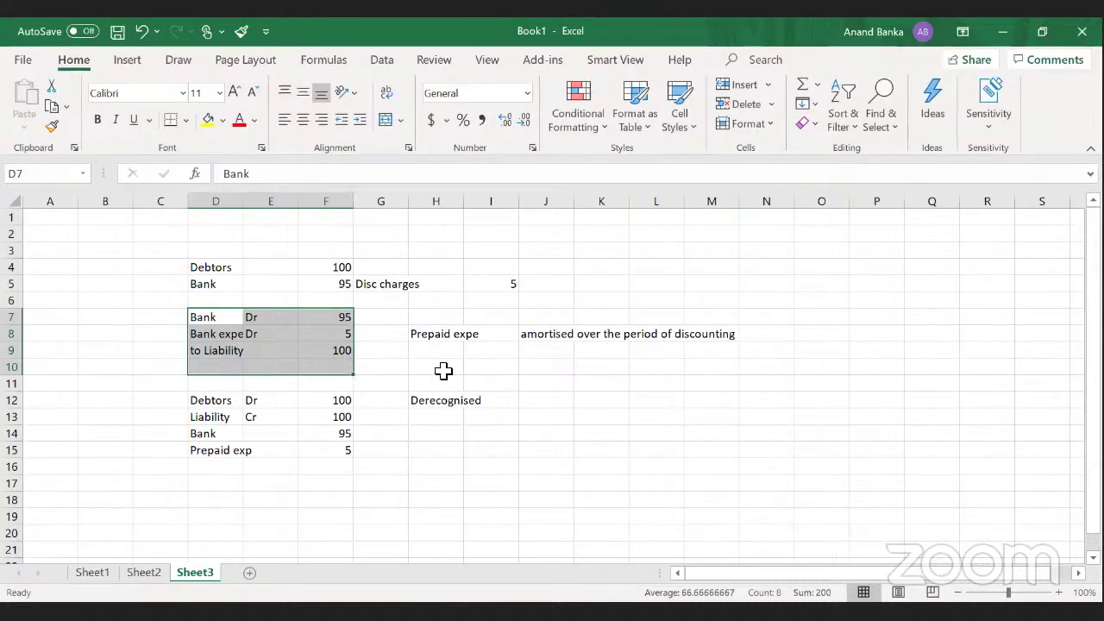
{"action": "left_click_drag", "start_coordinate": [188, 299], "coordinate": [396, 371]}
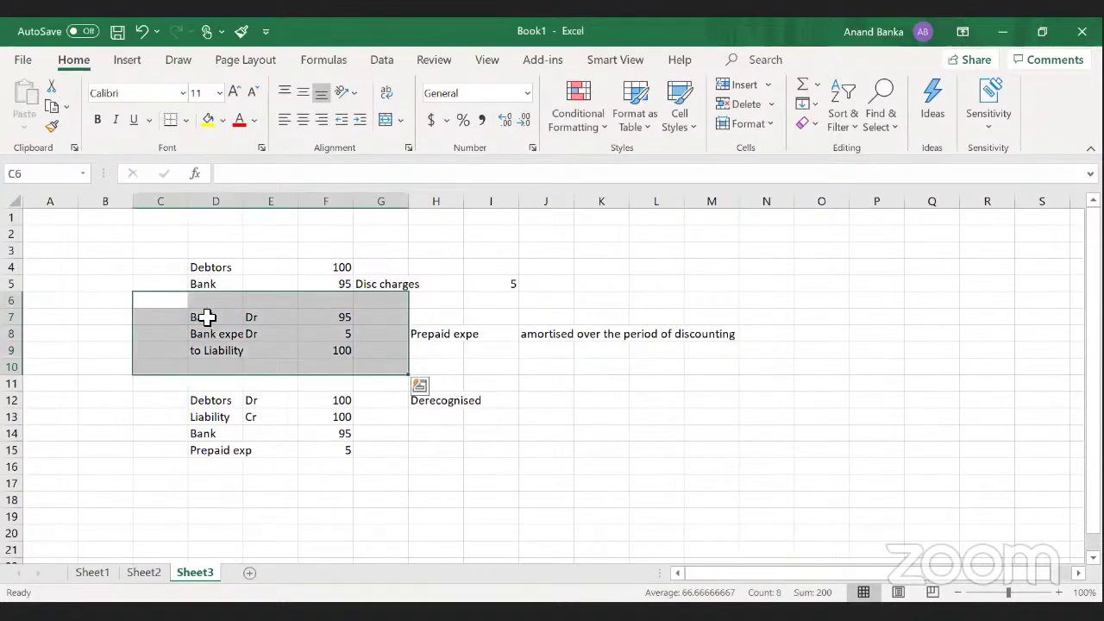
{"action": "key", "text": "Down"}
{"action": "key", "text": "Right"}
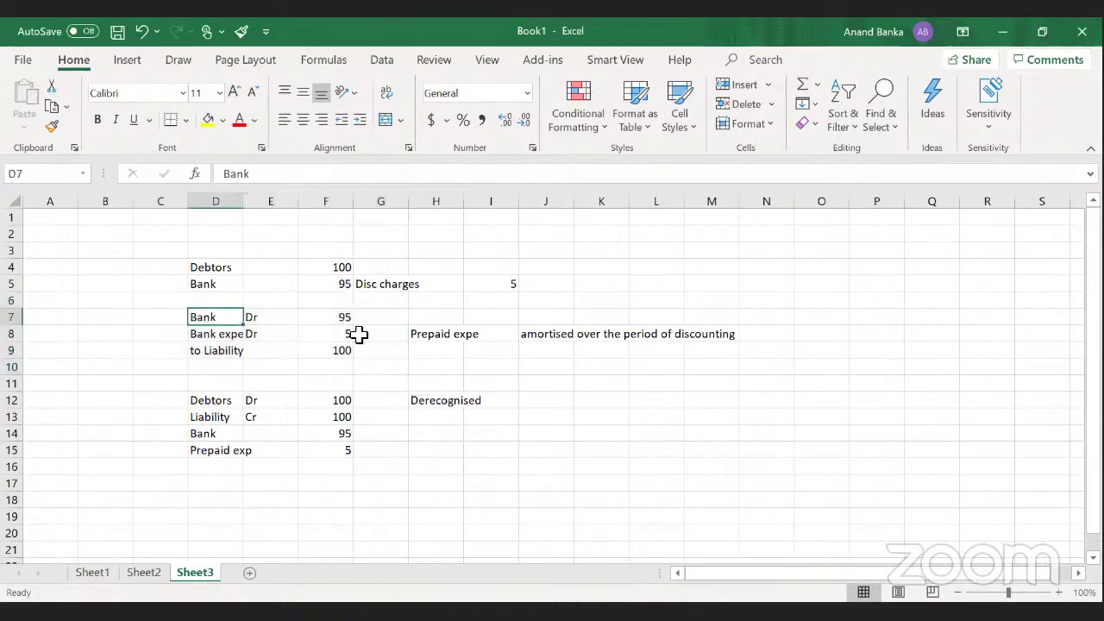
- Compare the journal entry block C6:G10 with the resulting balances block C11:G16 by highlighting each
{"action": "key", "text": "shift+Right"}
{"action": "key", "text": "shift+Right"}
{"action": "key", "text": "shift+Right"}
{"action": "key", "text": "shift+Down"}
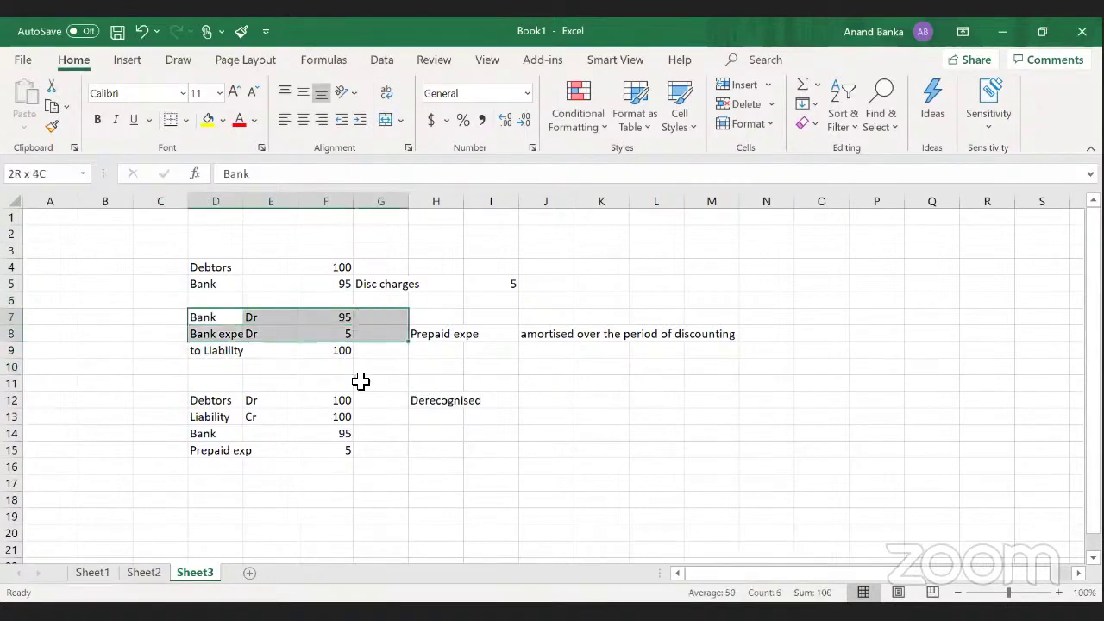
{"action": "left_click_drag", "start_coordinate": [159, 299], "coordinate": [366, 369]}
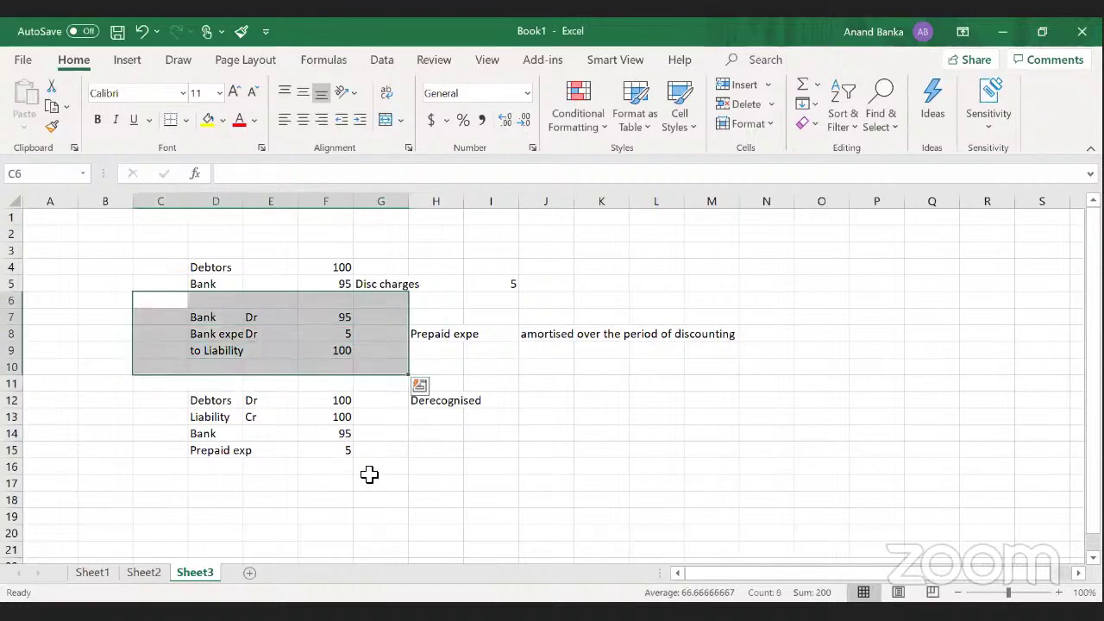
{"action": "key", "text": "Escape"}
{"action": "left_click_drag", "start_coordinate": [159, 383], "coordinate": [370, 477]}
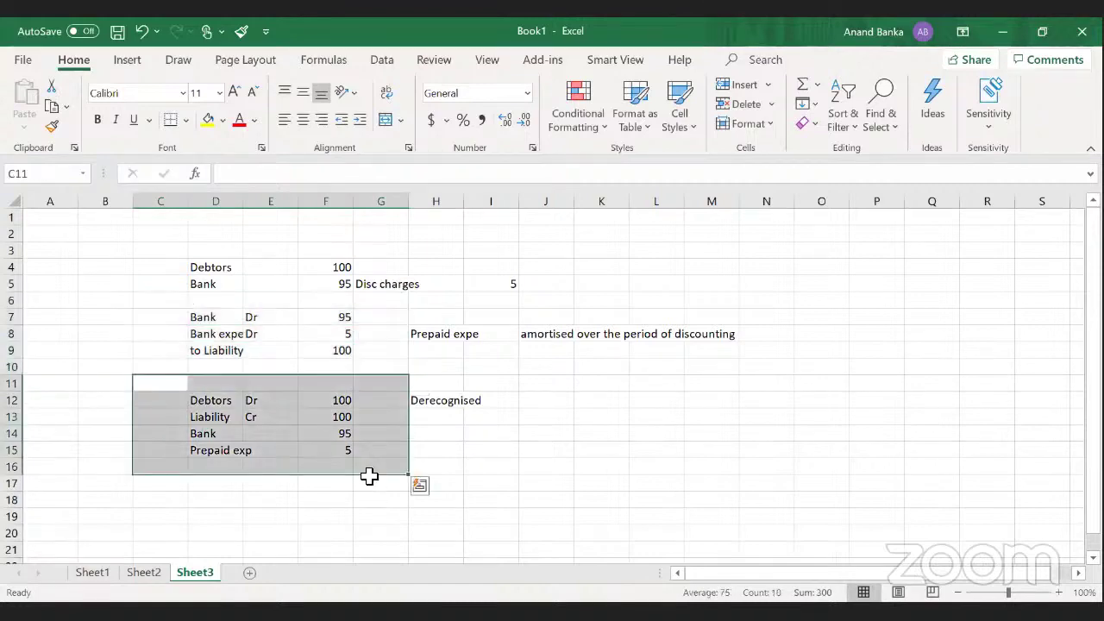
- Label the first journal entry block "Ind AS" in B7
{"action": "key", "text": "Left"}
{"action": "key", "text": "Up"}
{"action": "key", "text": "Up"}
{"action": "key", "text": "Up"}
{"action": "key", "text": "Up"}
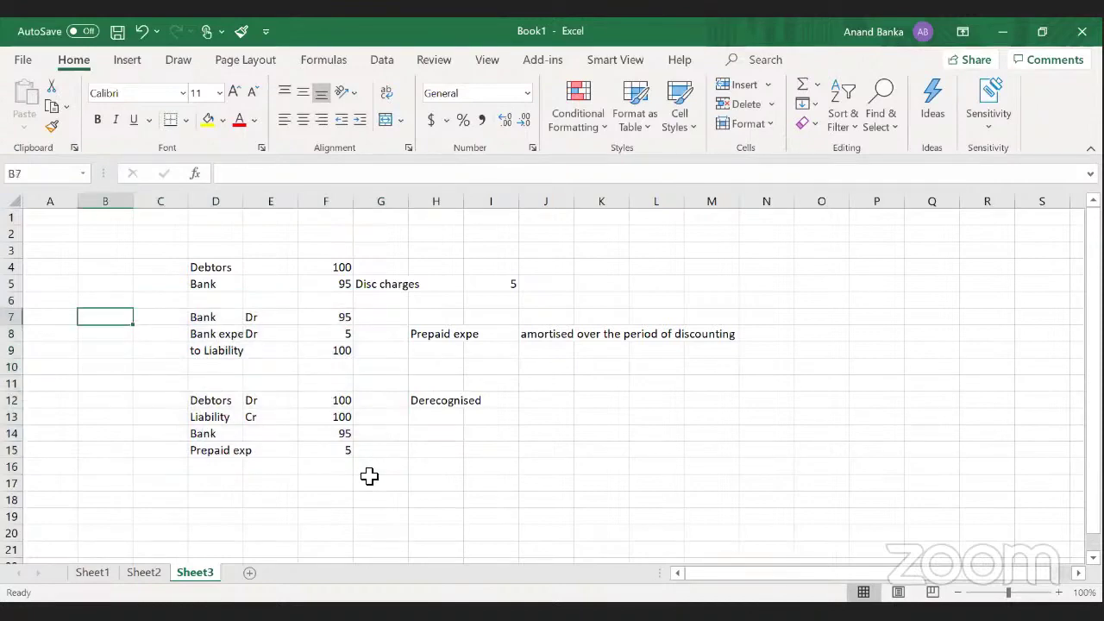
{"action": "type", "text": "Ind A"}
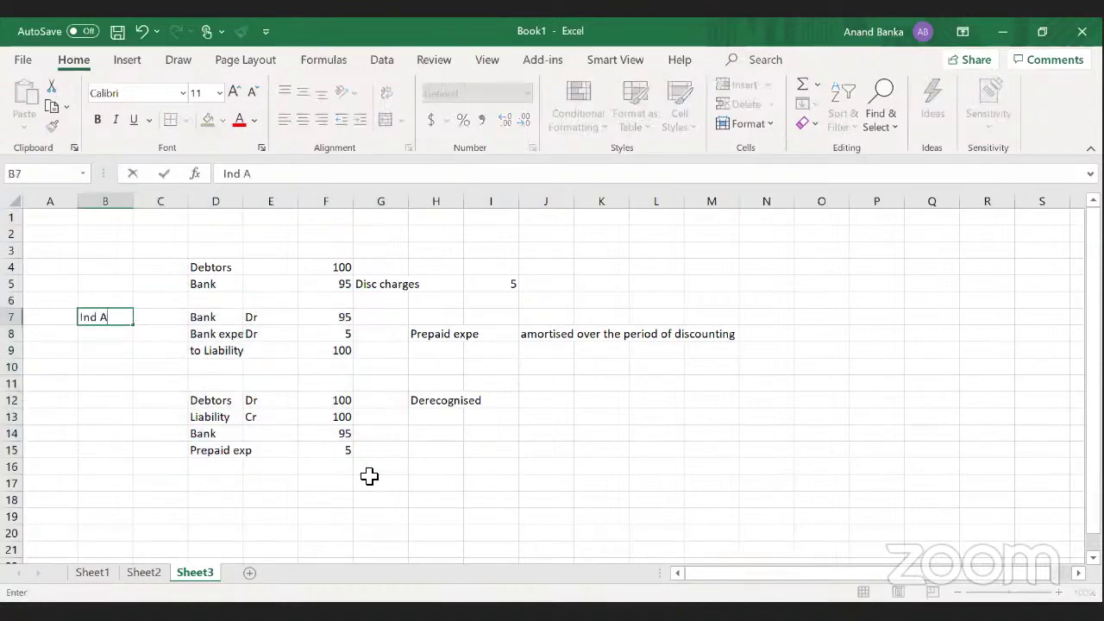
{"action": "type", "text": "S"}
{"action": "key", "text": "Return"}
- Enter the label "Indian GAAP" in B18, below the balances, for a second treatment
{"action": "key", "text": "Down"}
{"action": "key", "text": "Right"}
{"action": "key", "text": "Down"}
{"action": "key", "text": "Down"}
{"action": "key", "text": "Down"}
{"action": "key", "text": "Down"}
{"action": "key", "text": "Down"}
{"action": "key", "text": "Down"}
{"action": "key", "text": "Down"}
{"action": "key", "text": "Down"}
{"action": "key", "text": "Down"}
{"action": "key", "text": "Down"}
{"action": "key", "text": "Down"}
{"action": "key", "text": "Down"}
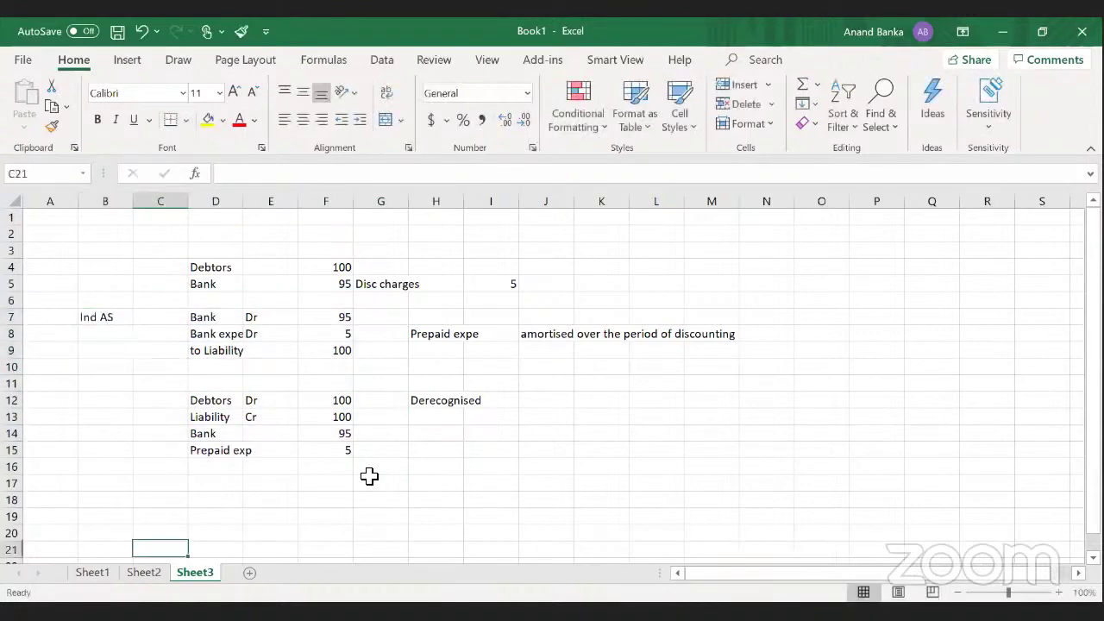
{"action": "key", "text": "Left"}
{"action": "key", "text": "Up"}
{"action": "key", "text": "Up"}
{"action": "key", "text": "Up"}
{"action": "type", "text": "Ind "}
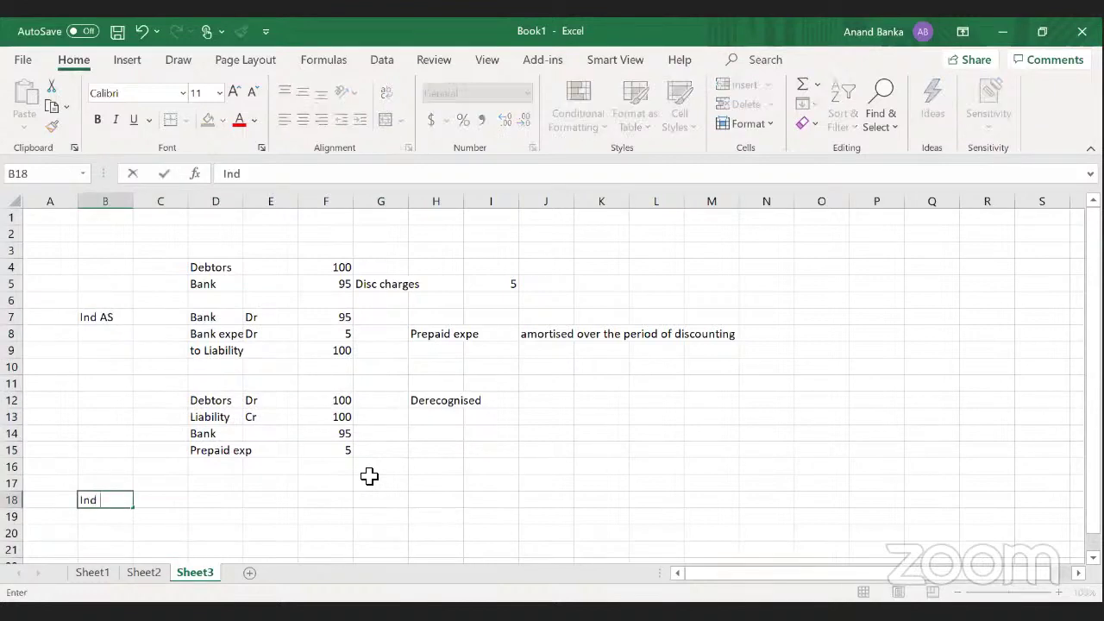
{"action": "type", "text": "ian GAAP"}
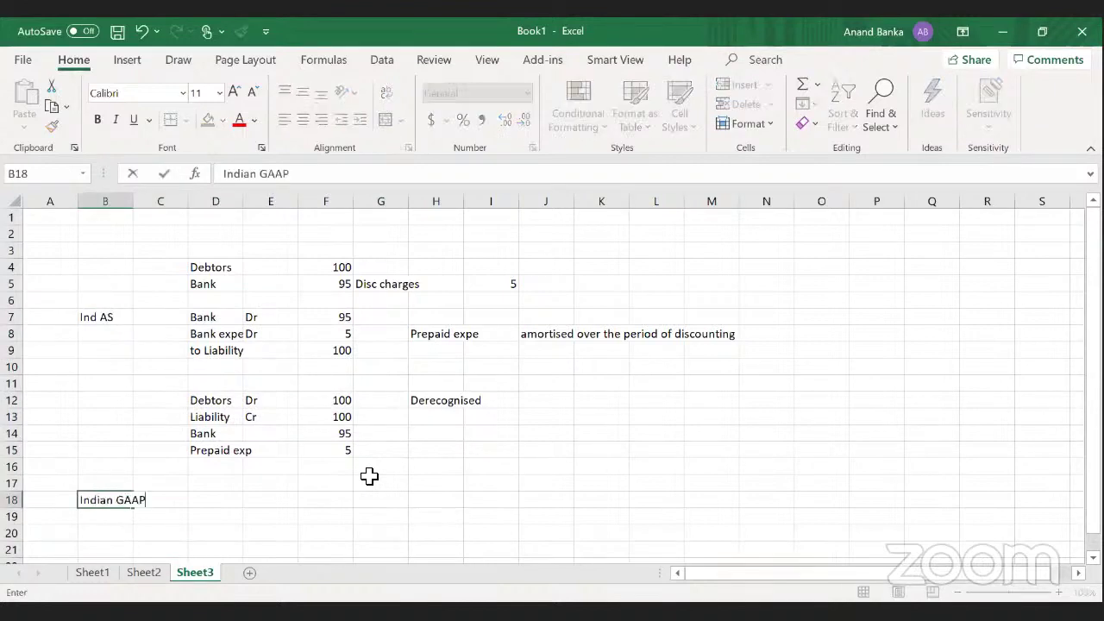
{"action": "key", "text": "Tab"}
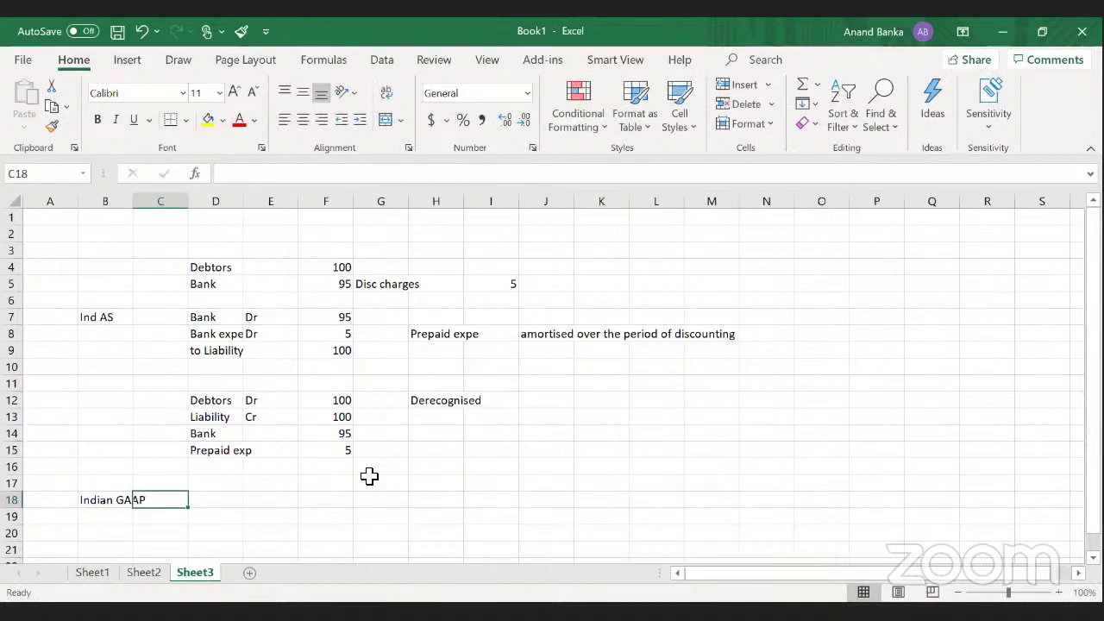
- Enter the Indian GAAP debit lines in D18:E19: "Bank" with "dr" and "Prepaid" with "dr"
{"action": "key", "text": "Tab"}
{"action": "type", "text": "Bank"}
{"action": "key", "text": "Tab"}
{"action": "type", "text": "dr"}
{"action": "key", "text": "Return"}
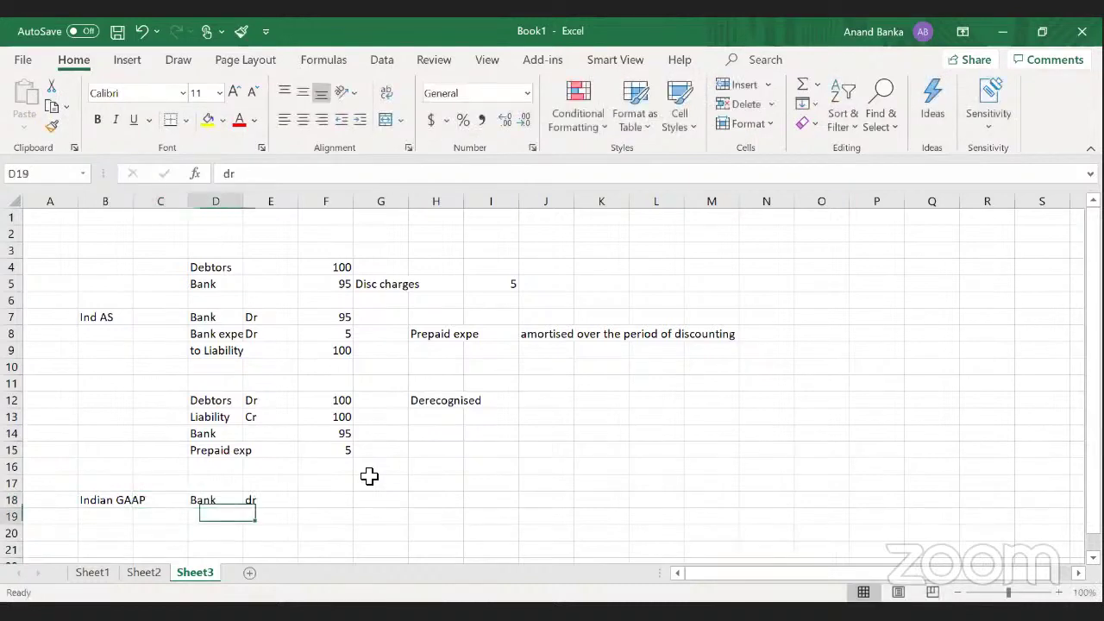
{"action": "type", "text": "Pr"}
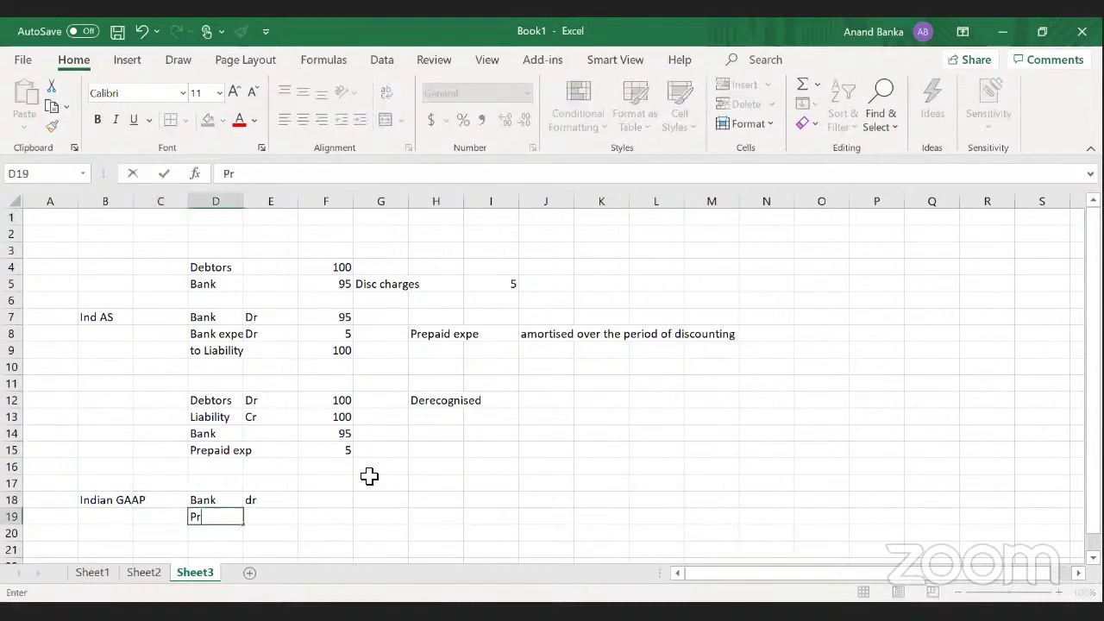
{"action": "type", "text": "epaid"}
{"action": "key", "text": "Tab"}
{"action": "type", "text": "dr"}
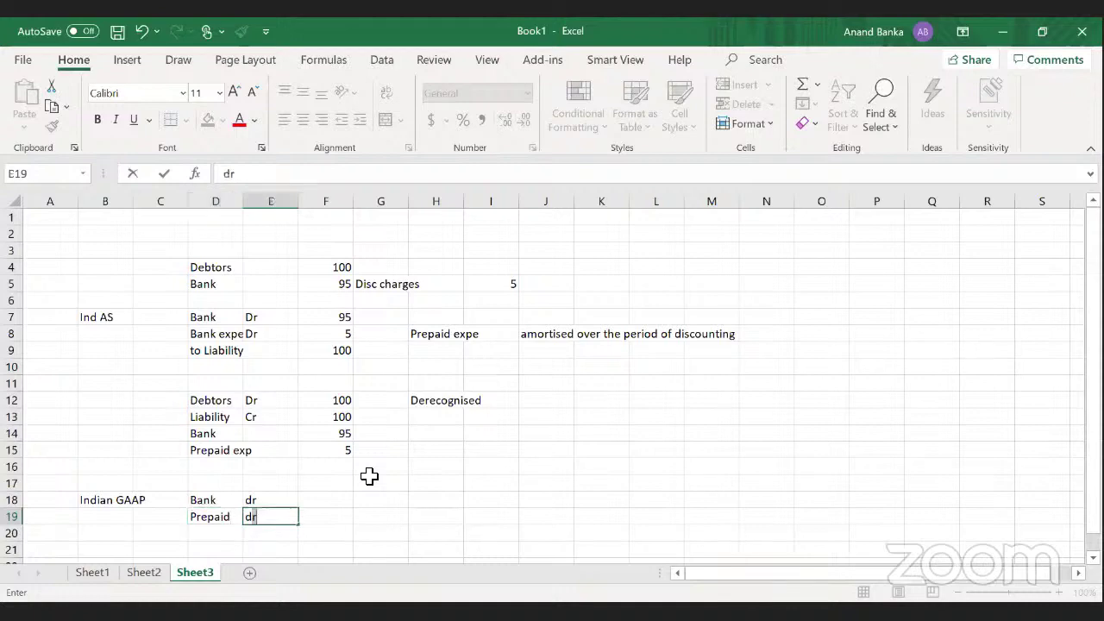
- Enter the debit amounts 95 for Bank in F18 and 5 for Prepaid in F19
{"action": "key", "text": "Tab"}
{"action": "key", "text": "Up"}
{"action": "type", "text": "95"}
{"action": "key", "text": "Return"}
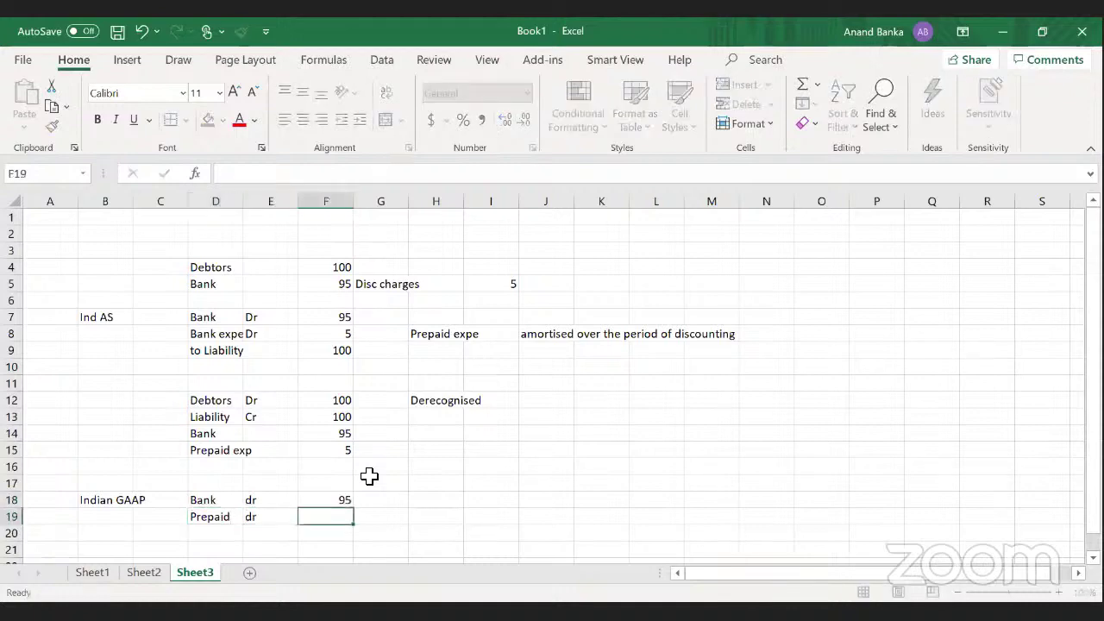
{"action": "type", "text": "5"}
{"action": "key", "text": "Return"}
- Add the credit line "To Debtors" in D20 with the amount 100 in G20
{"action": "key", "text": "Down"}
{"action": "key", "text": "Left"}
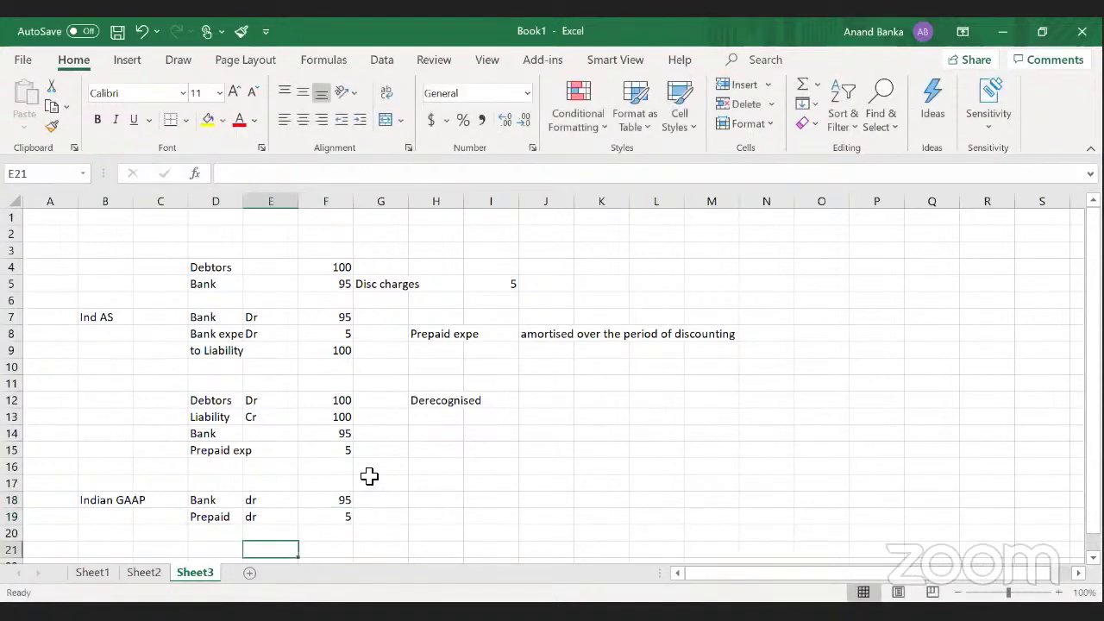
{"action": "key", "text": "Up"}
{"action": "key", "text": "Left"}
{"action": "type", "text": "To D"}
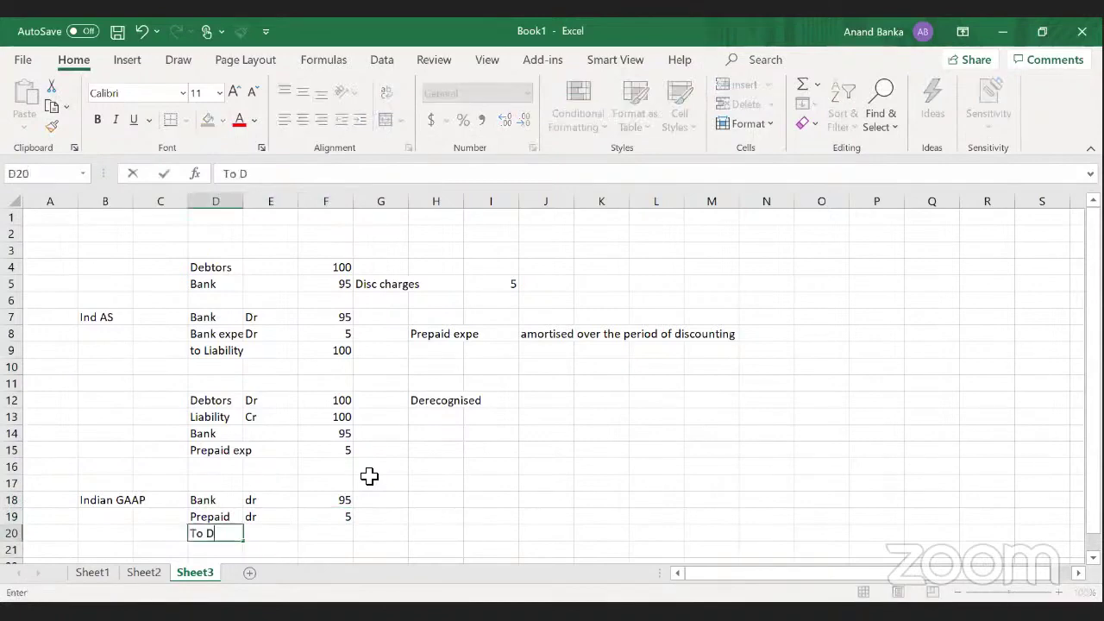
{"action": "type", "text": "ebtors"}
{"action": "key", "text": "Right"}
{"action": "key", "text": "Right"}
{"action": "key", "text": "Right"}
{"action": "type", "text": "100"}
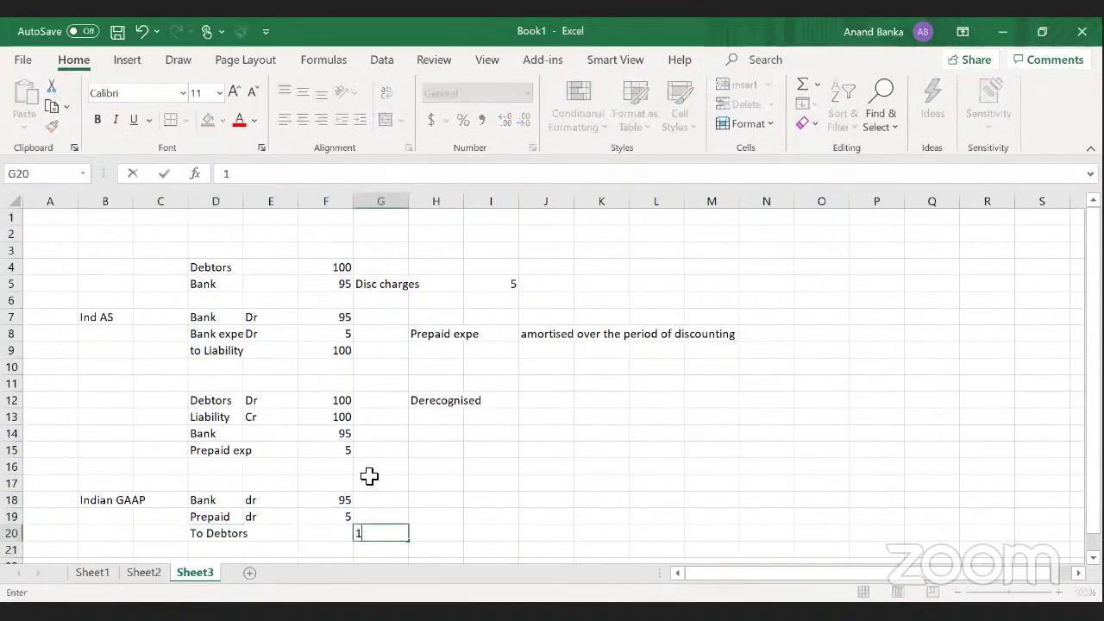
{"action": "key", "text": "Left"}
{"action": "key", "text": "Left"}
{"action": "key", "text": "Left"}
- Look back from the Indian GAAP entry to the derecognition note in H12
{"action": "key", "text": "Right"}
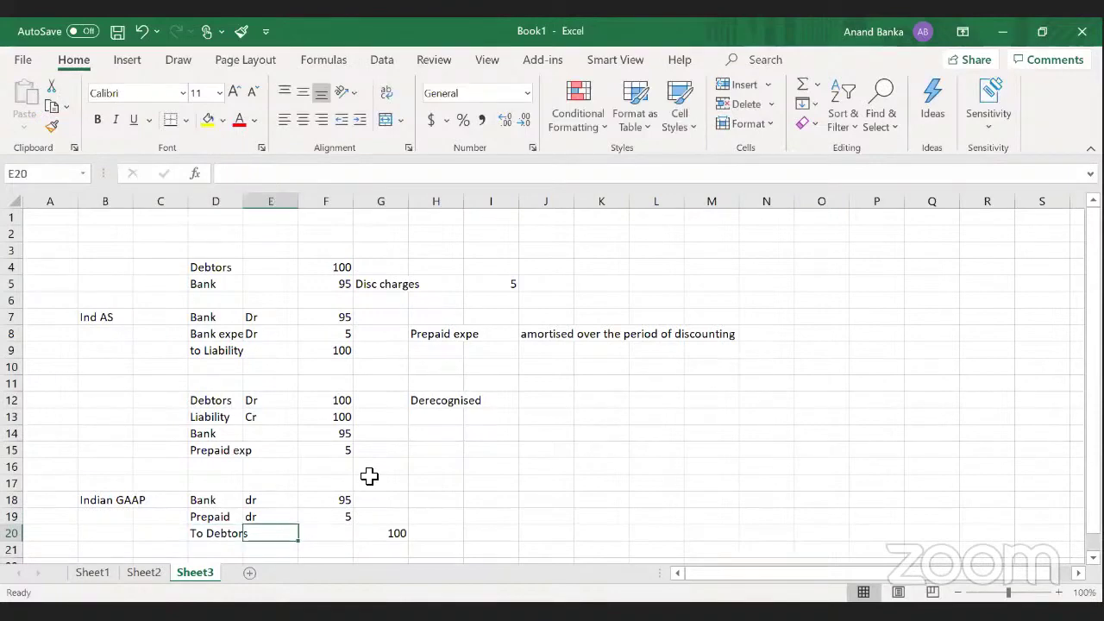
{"action": "key", "text": "Up"}
{"action": "key", "text": "Up"}
{"action": "key", "text": "Right"}
{"action": "key", "text": "Right"}
{"action": "key", "text": "Up"}
{"action": "key", "text": "Up"}
{"action": "key", "text": "Up"}
{"action": "key", "text": "Up"}
{"action": "key", "text": "Up"}
{"action": "key", "text": "Up"}
{"action": "key", "text": "Right"}
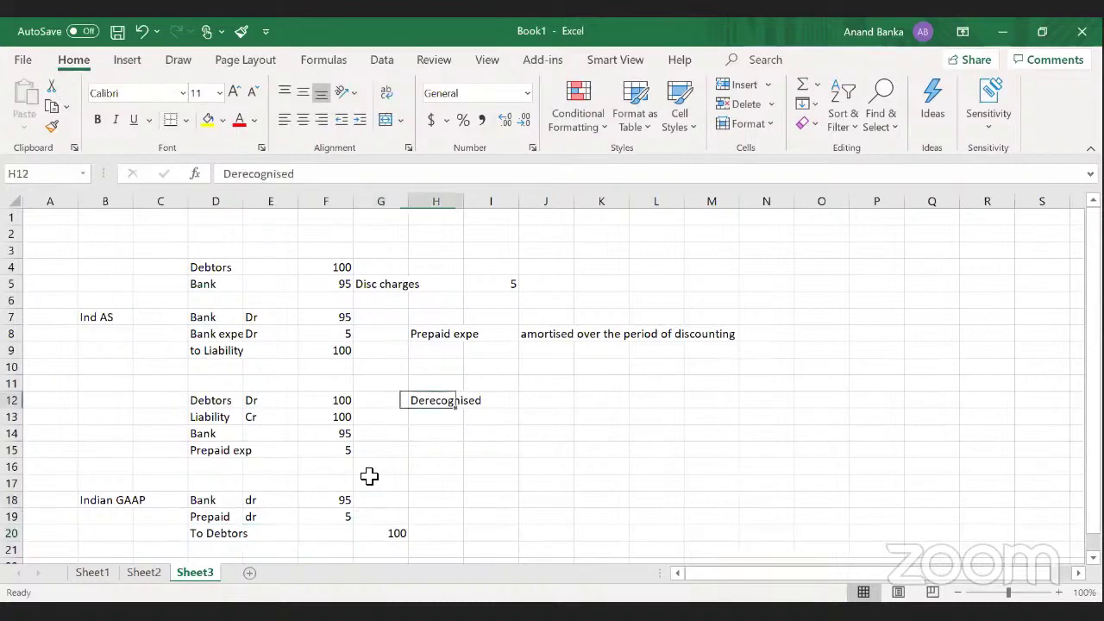
- Copy the Bank and Prepaid exp balances from D14:F15 to D24:F25, below the Indian GAAP entry
{"action": "key", "text": "Down"}
{"action": "key", "text": "Down"}
{"action": "key", "text": "Down"}
{"action": "key", "text": "Down"}
{"action": "key", "text": "Down"}
{"action": "key", "text": "Down"}
{"action": "key", "text": "Down"}
{"action": "key", "text": "Down"}
{"action": "key", "text": "Down"}
{"action": "key", "text": "Down"}
{"action": "key", "text": "Down"}
{"action": "key", "text": "Down"}
{"action": "key", "text": "Down"}
{"action": "key", "text": "Left"}
{"action": "key", "text": "Left"}
{"action": "key", "text": "Left"}
{"action": "key", "text": "Left"}
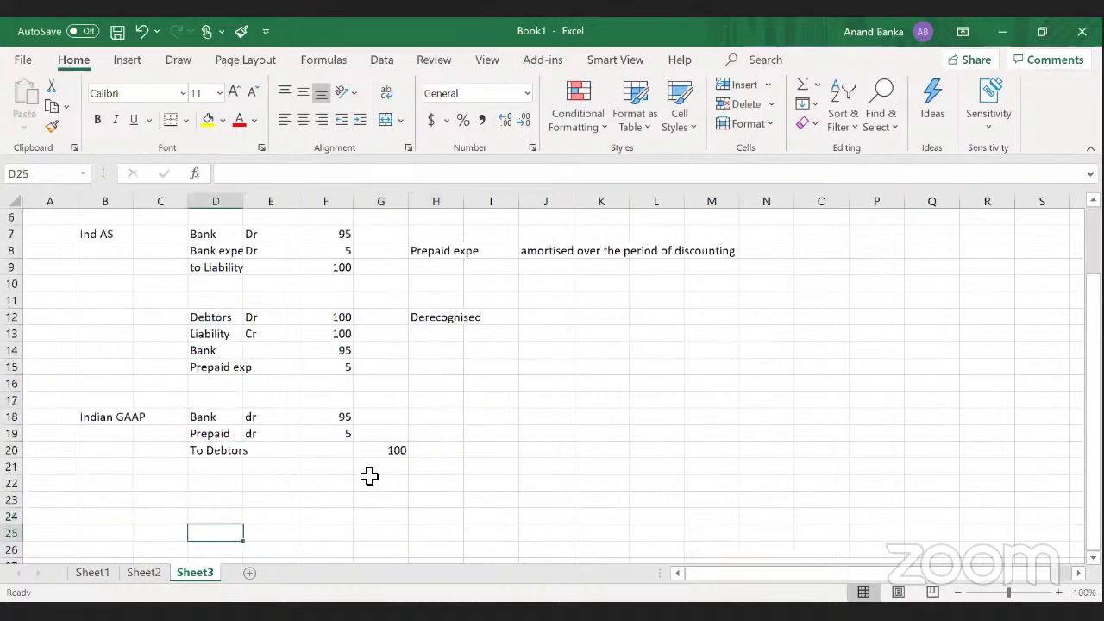
{"action": "key", "text": "Up"}
{"action": "key", "text": "Up"}
{"action": "key", "text": "Up"}
{"action": "key", "text": "Up"}
{"action": "key", "text": "Up"}
{"action": "key", "text": "Up"}
{"action": "key", "text": "Up"}
{"action": "key", "text": "Up"}
{"action": "key", "text": "Up"}
{"action": "key", "text": "Up"}
{"action": "key", "text": "Up"}
{"action": "key", "text": "shift+Down"}
{"action": "key", "text": "shift+Right"}
{"action": "key", "text": "shift+Right"}
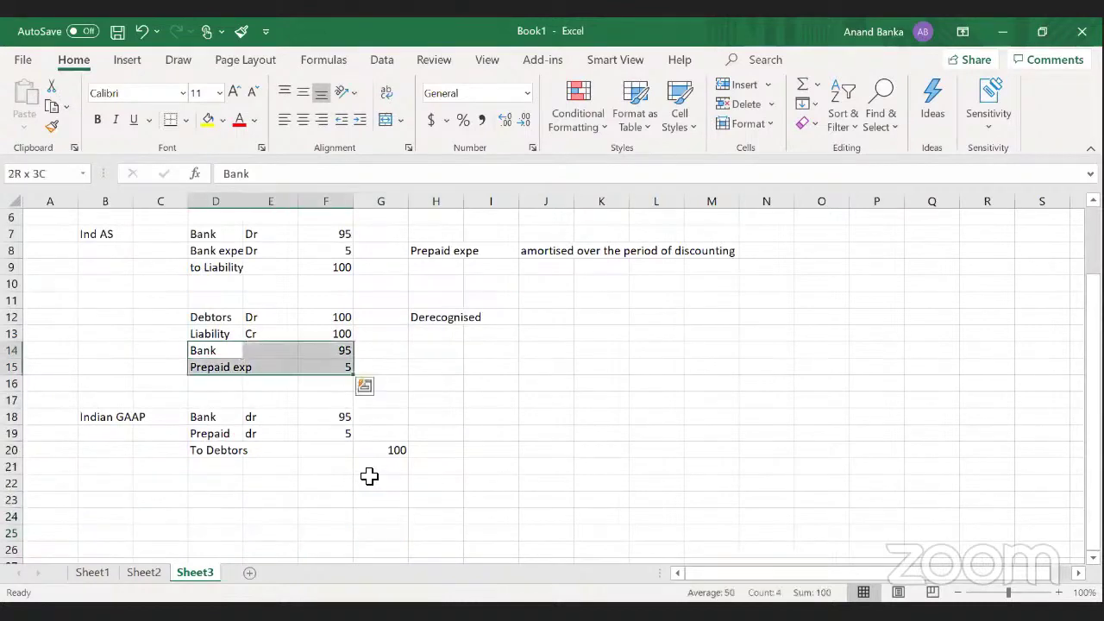
{"action": "key", "text": "ctrl+c"}
{"action": "key", "text": "Down"}
{"action": "key", "text": "Down"}
{"action": "key", "text": "Down"}
{"action": "key", "text": "Down"}
{"action": "key", "text": "Down"}
{"action": "key", "text": "Down"}
{"action": "key", "text": "Down"}
{"action": "key", "text": "Down"}
{"action": "key", "text": "Down"}
{"action": "key", "text": "Return"}
{"action": "key", "text": "Up"}
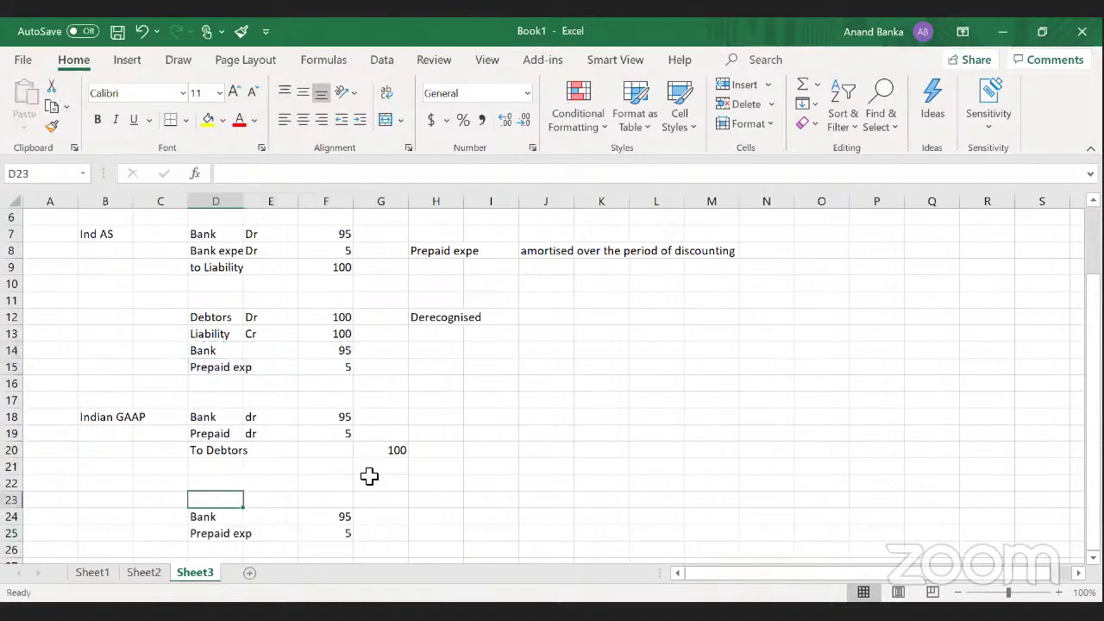
- Highlight the Debtors and Liability balances in D12:F13 to compare them with the Indian GAAP balances
{"action": "key", "text": "Up"}
{"action": "key", "text": "Up"}
{"action": "key", "text": "Up"}
{"action": "key", "text": "Up"}
{"action": "key", "text": "Up"}
{"action": "key", "text": "Up"}
{"action": "key", "text": "Up"}
{"action": "key", "text": "Up"}
{"action": "key", "text": "Up"}
{"action": "key", "text": "Up"}
{"action": "key", "text": "Up"}
{"action": "key", "text": "shift+Right"}
{"action": "key", "text": "shift+Right"}
{"action": "key", "text": "shift+Down"}
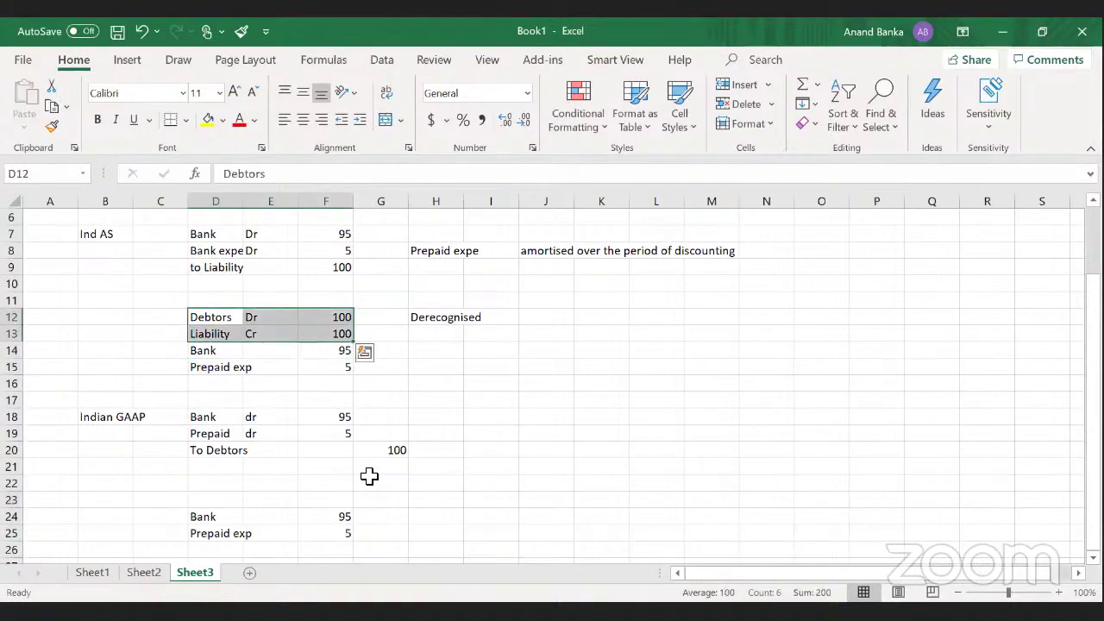
- Highlight the Bank and Prepaid exp balances in D24:F25, and switch to the derecognition slide in the presentation
{"action": "key", "text": "Down"}
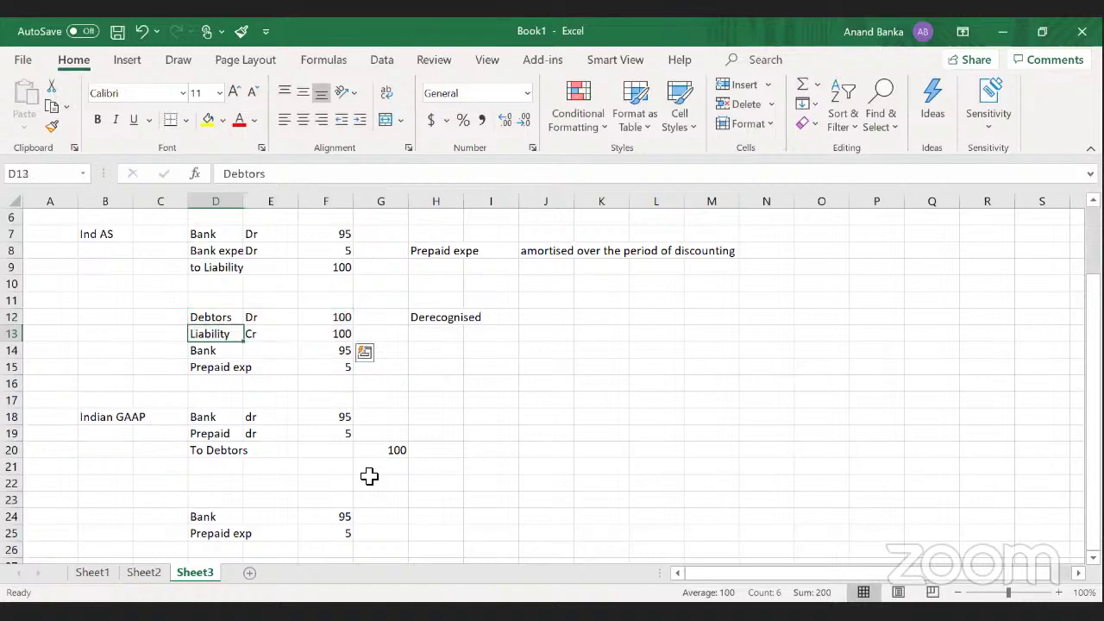
{"action": "key", "text": "Down"}
{"action": "key", "text": "Down"}
{"action": "key", "text": "Down"}
{"action": "key", "text": "Down"}
{"action": "key", "text": "Down"}
{"action": "key", "text": "Down"}
{"action": "key", "text": "Down"}
{"action": "key", "text": "Down"}
{"action": "key", "text": "Down"}
{"action": "key", "text": "Down"}
{"action": "key", "text": "Down"}
{"action": "key", "text": "shift+Right"}
{"action": "key", "text": "shift+Right"}
{"action": "key", "text": "shift+Down"}
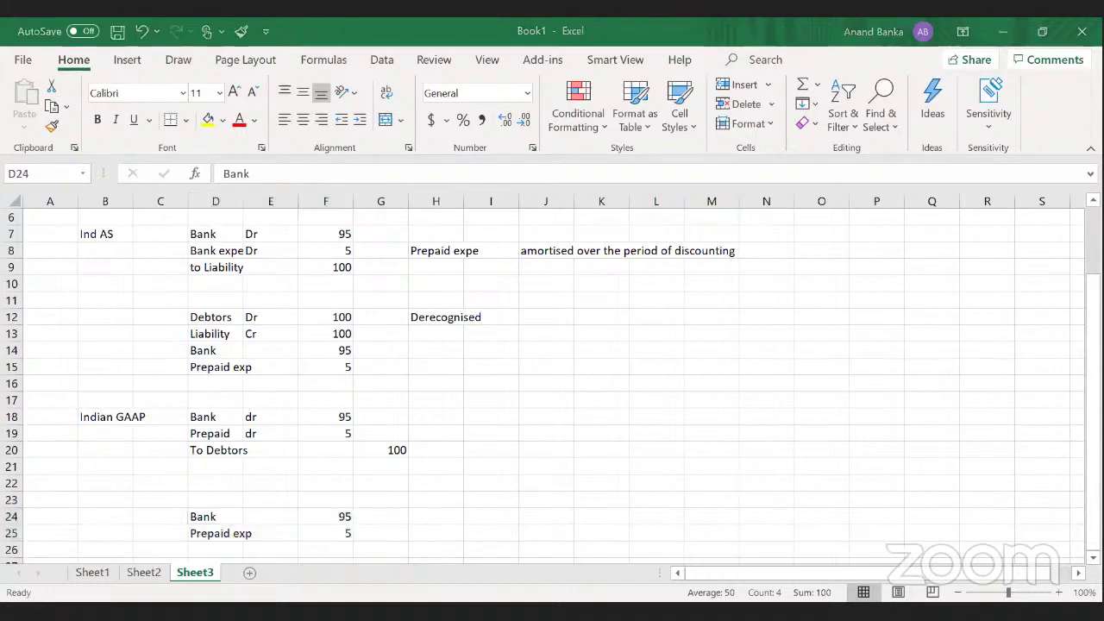
{"action": "key", "text": "alt+Tab"}
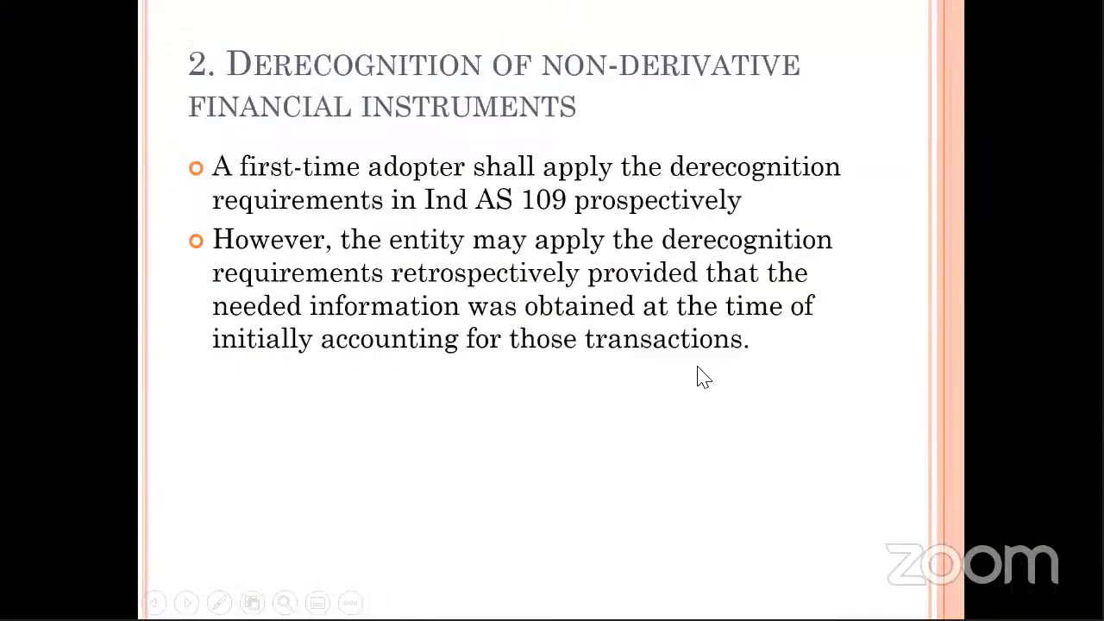
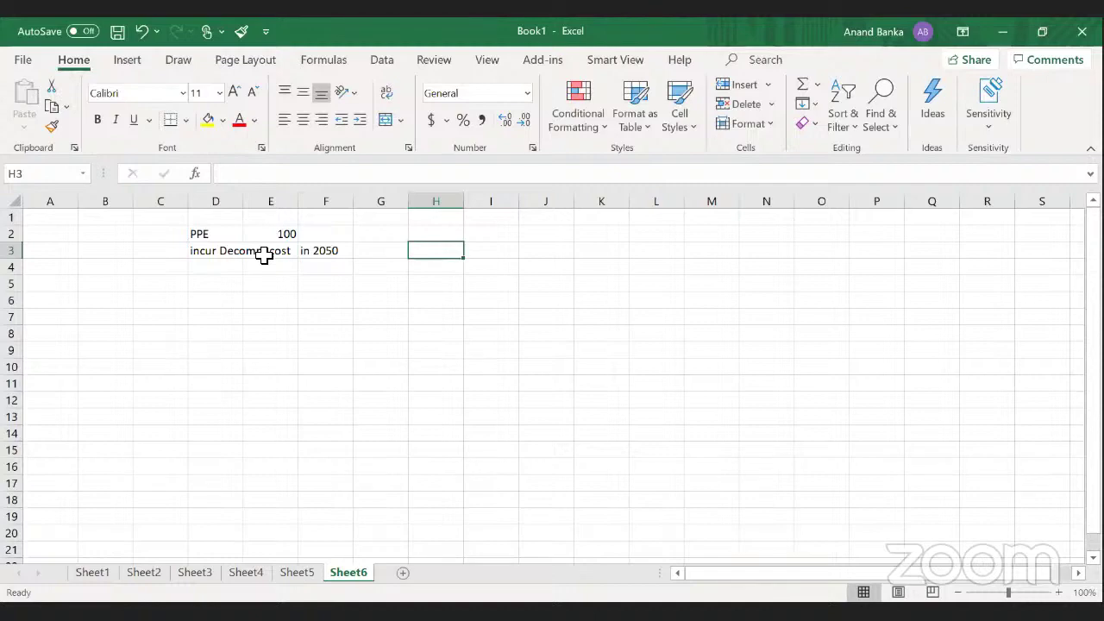
- Enter 100 as the decommissioning cost in H3 and add the heading "2010 purchased PPE" in D1
{"action": "type", "text": "100"}
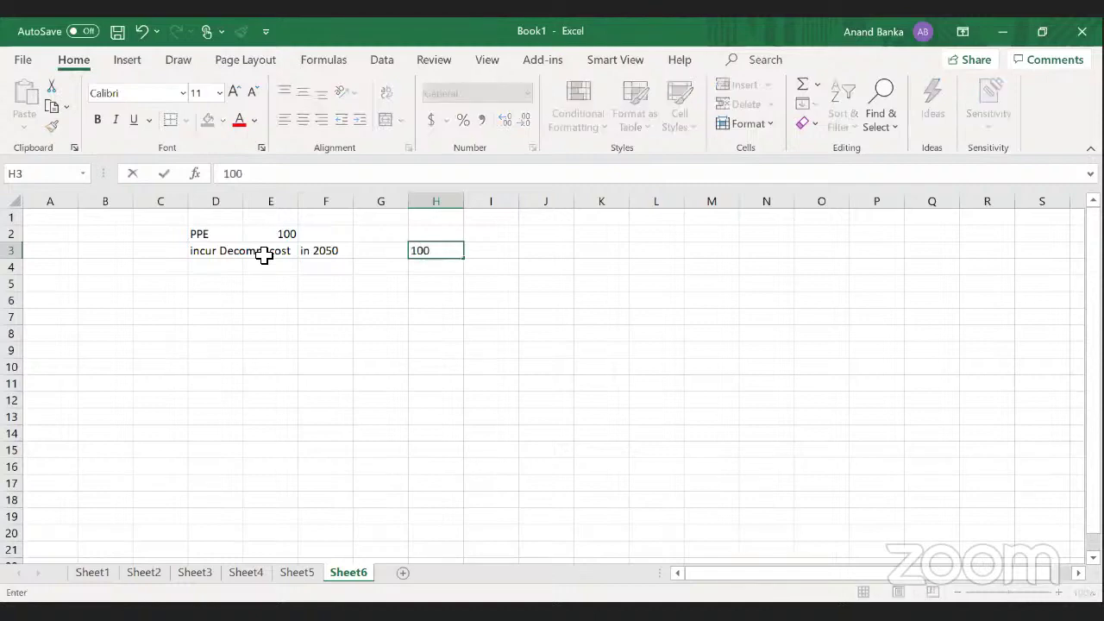
{"action": "key", "text": "Return"}
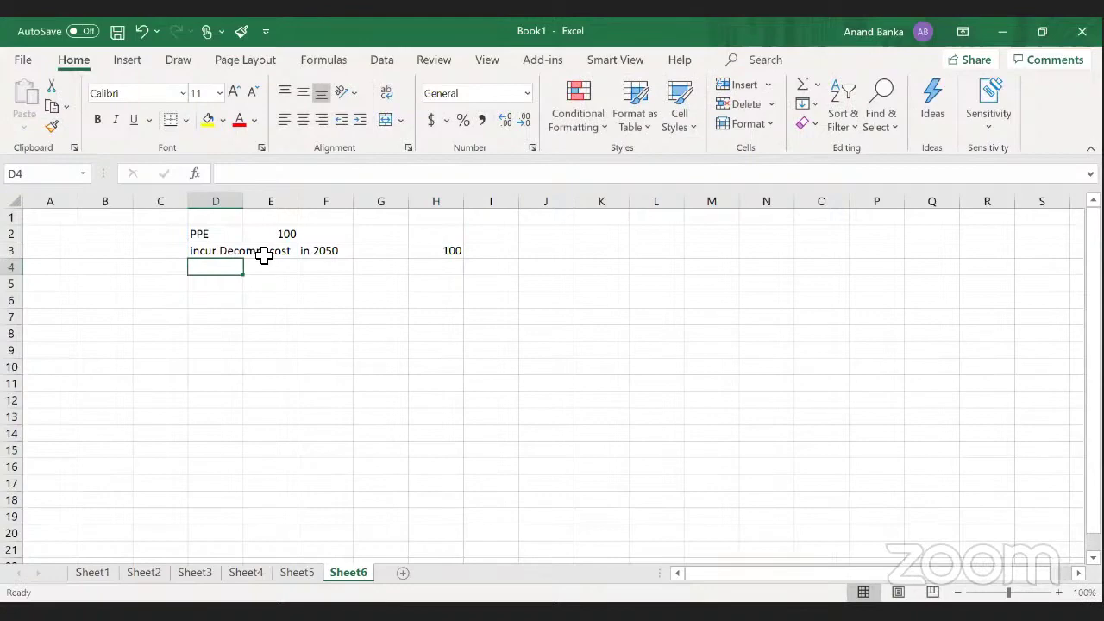
{"action": "key", "text": "Up"}
{"action": "key", "text": "Up"}
{"action": "key", "text": "Left"}
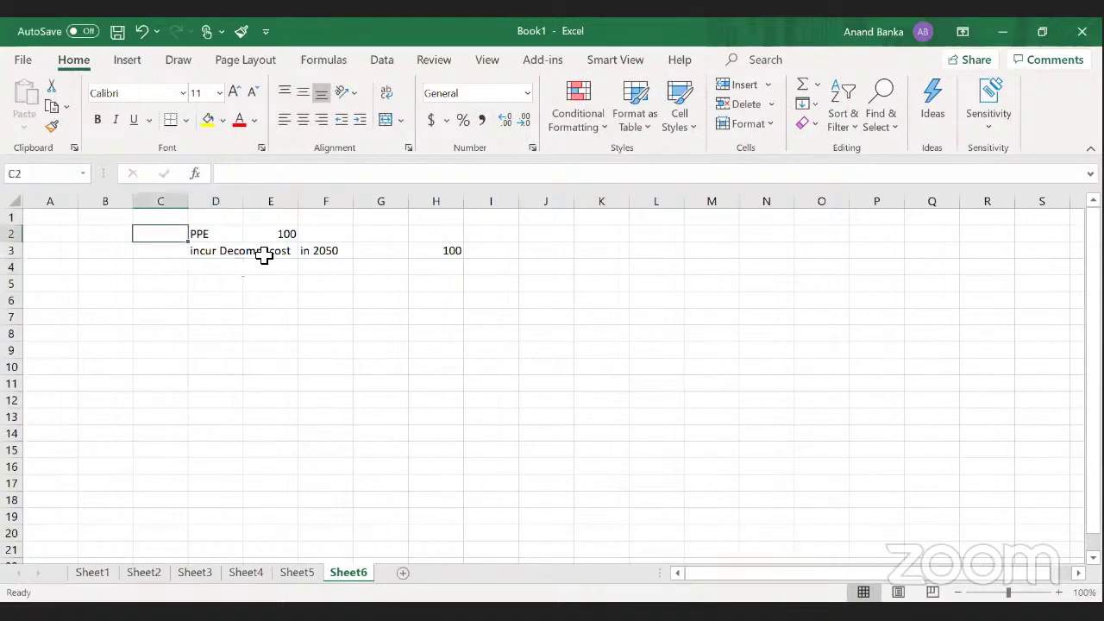
{"action": "key", "text": "Up"}
{"action": "key", "text": "Right"}
{"action": "type", "text": "2"}
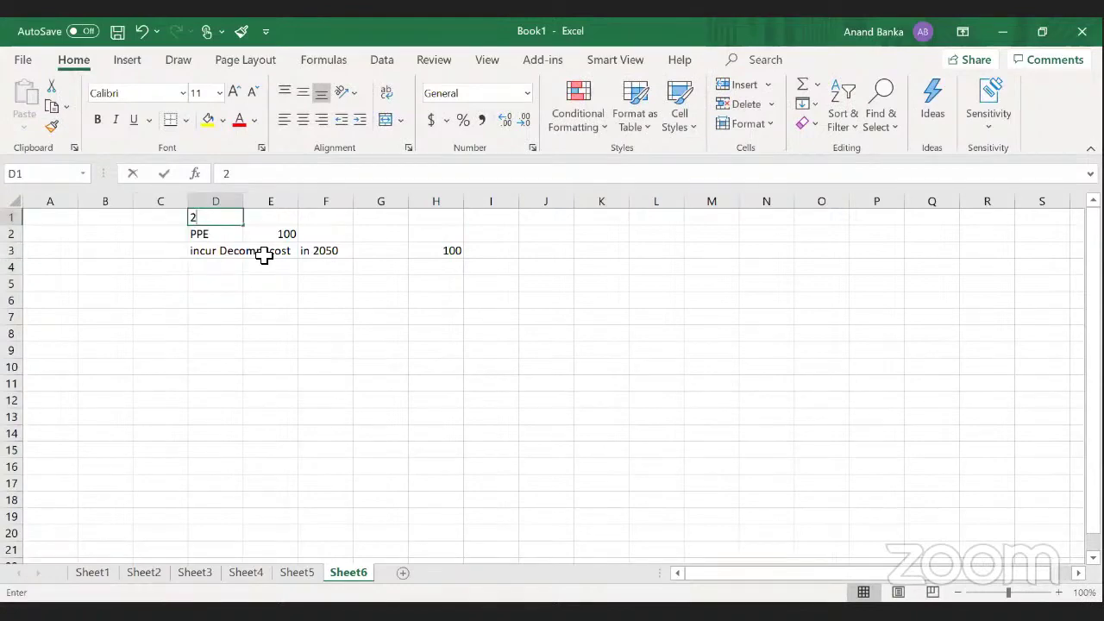
{"action": "type", "text": "01"}
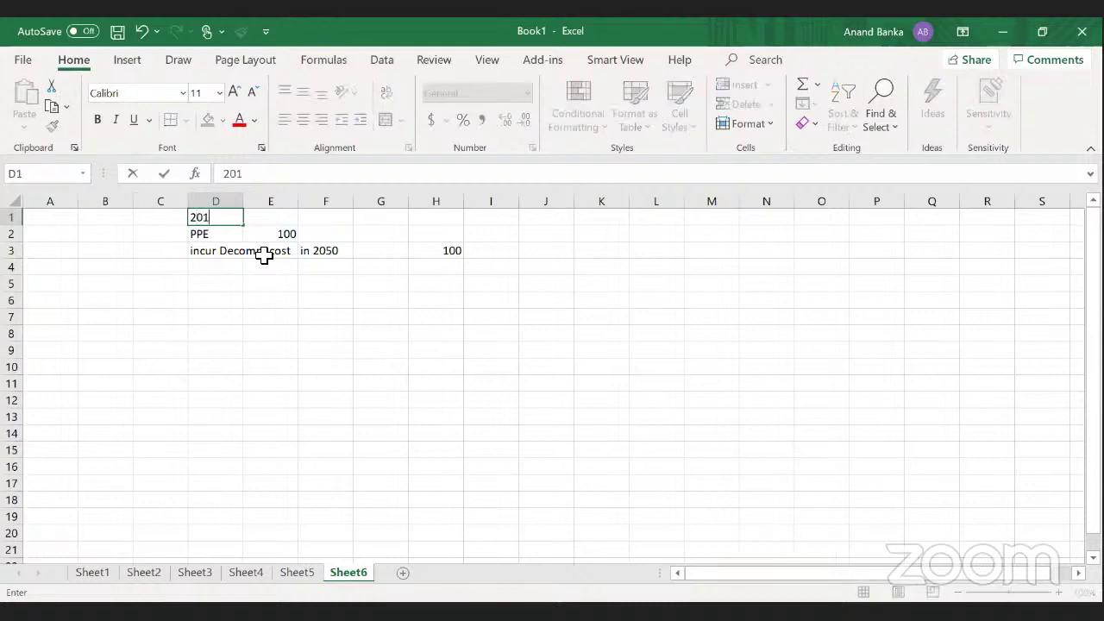
{"action": "type", "text": "0 purchase"}
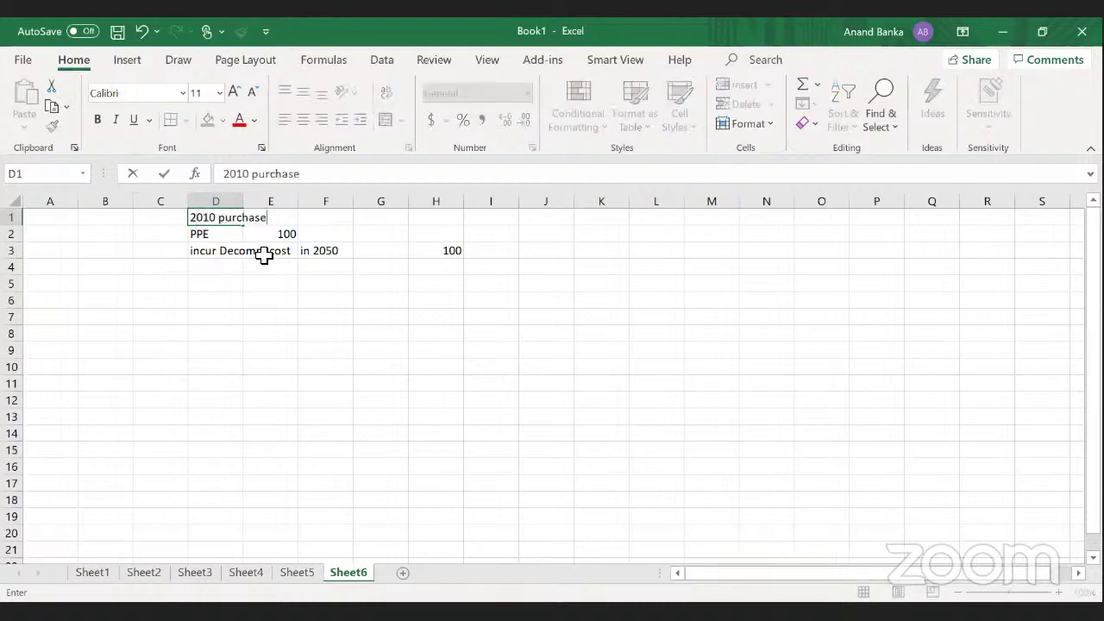
{"action": "type", "text": "d PPE"}
{"action": "key", "text": "Return"}
{"action": "key", "text": "Down"}
{"action": "key", "text": "Down"}
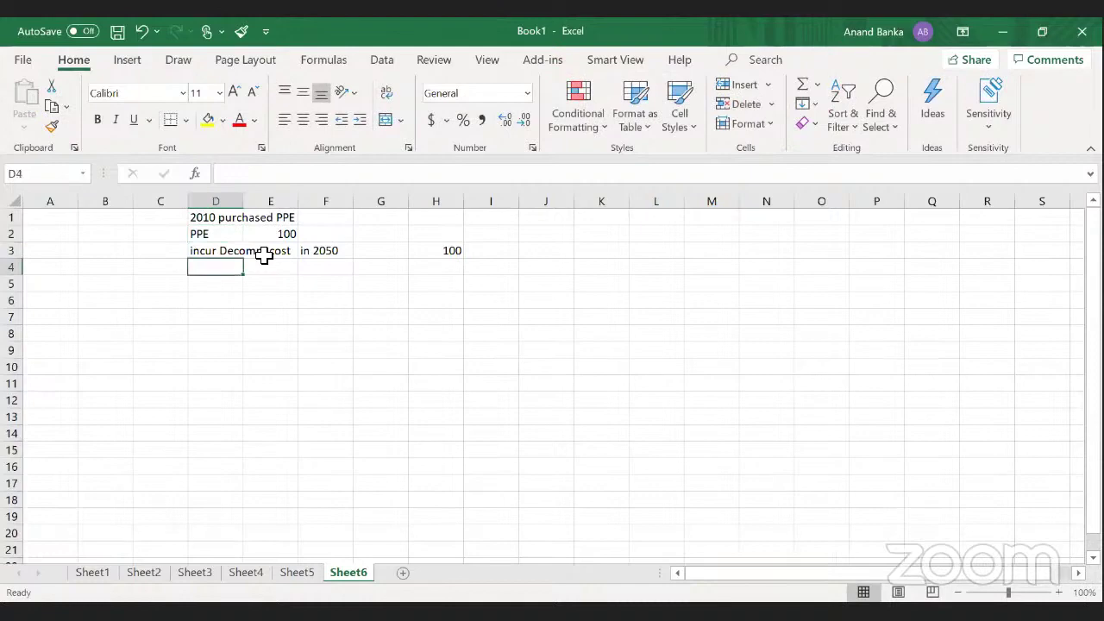
{"action": "key", "text": "Down"}
{"action": "type", "text": "Discount"}
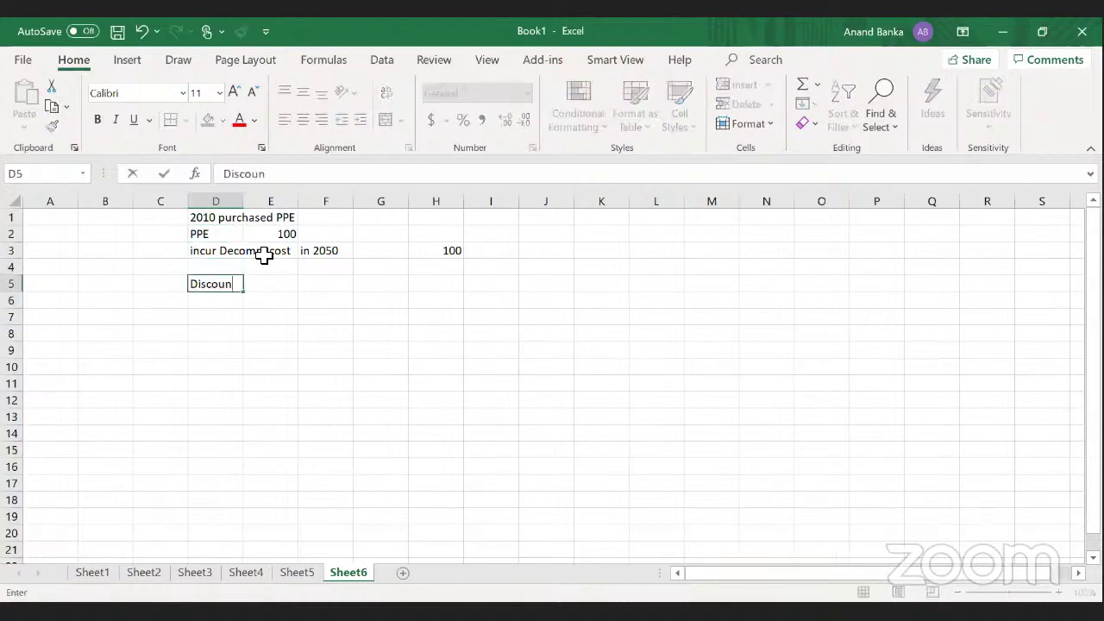
{"action": "key", "text": "Escape"}
- Set the PPE amount in E2 to 200
{"action": "key", "text": "Up"}
{"action": "key", "text": "Up"}
{"action": "key", "text": "Up"}
{"action": "key", "text": "Right"}
{"action": "type", "text": "2"}
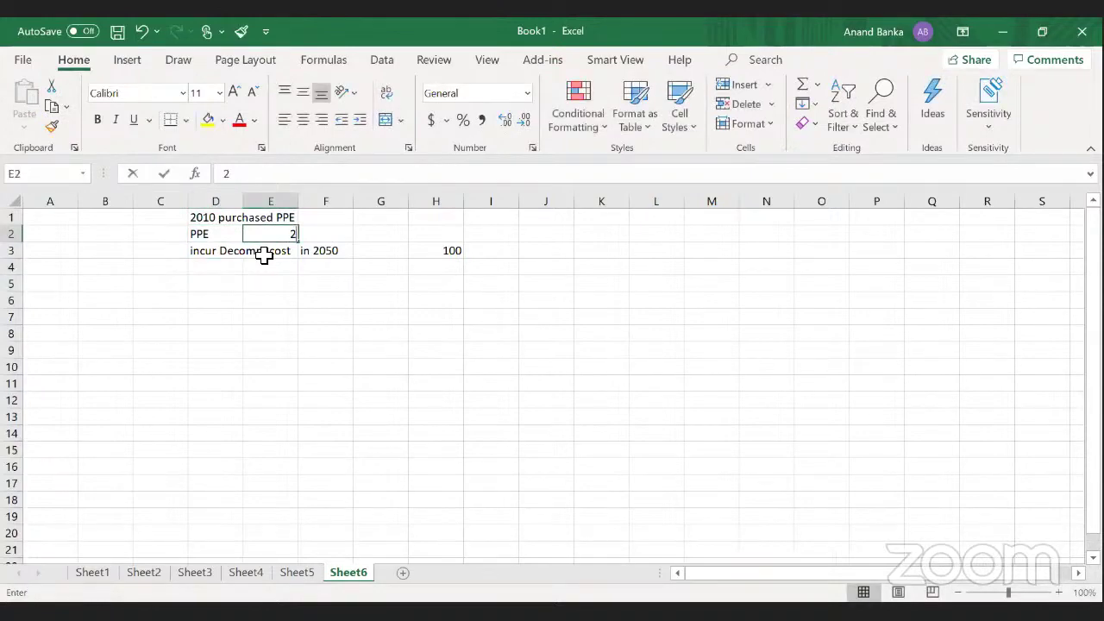
{"action": "type", "text": "00"}
{"action": "key", "text": "Return"}
- Add the note "Discount Decomm liab of 100 for 40 years (2050 to 2010)" in D5
{"action": "key", "text": "Right"}
{"action": "key", "text": "Left"}
{"action": "key", "text": "Left"}
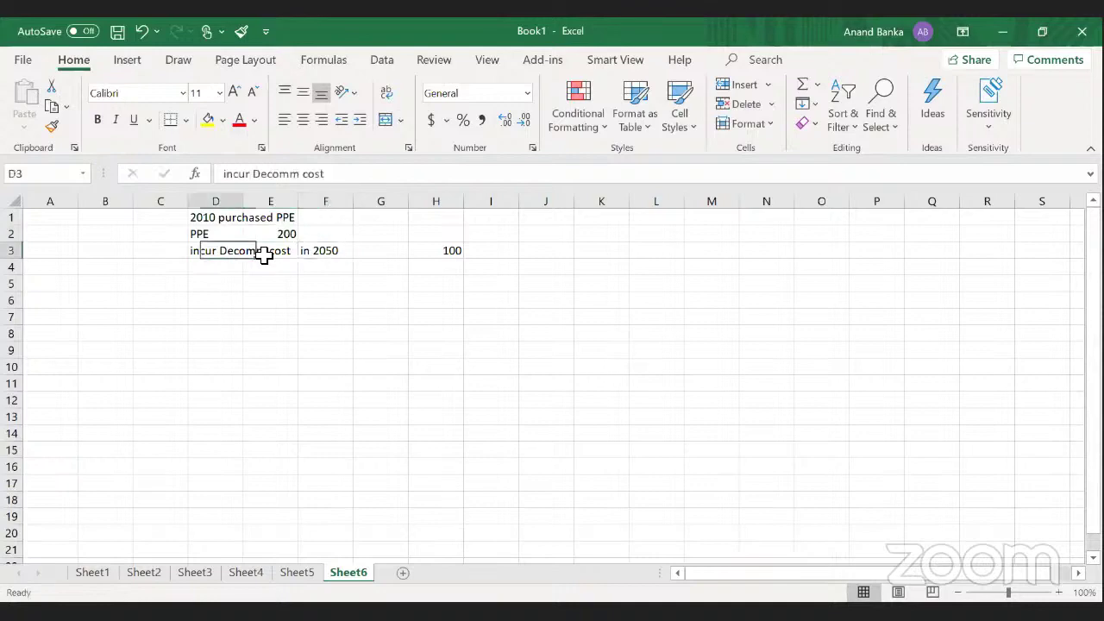
{"action": "key", "text": "Down"}
{"action": "key", "text": "Down"}
{"action": "type", "text": "D"}
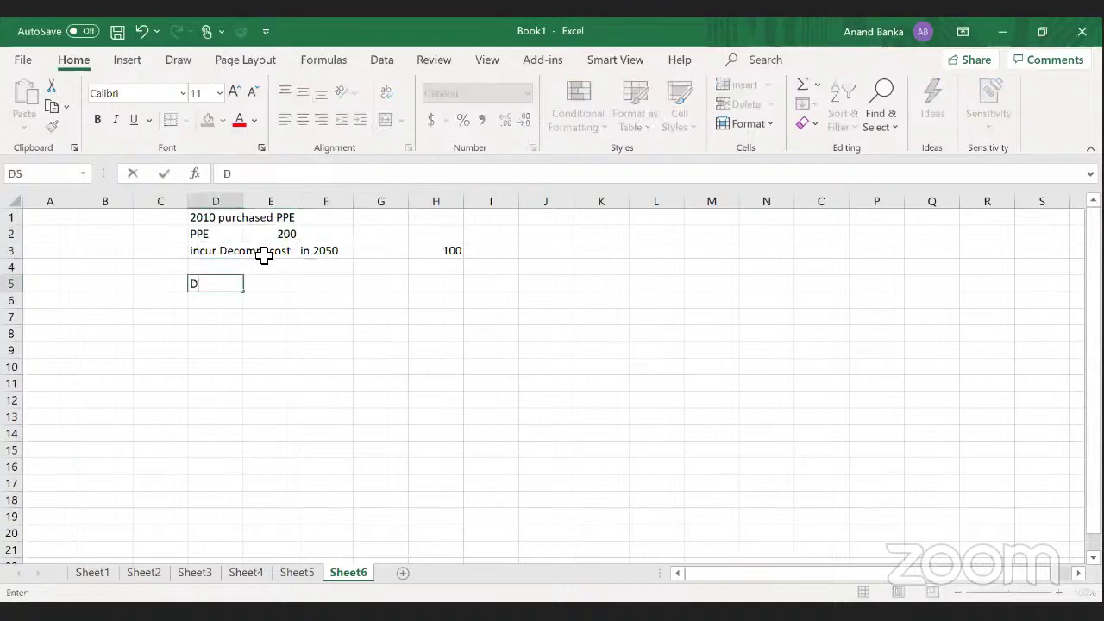
{"action": "type", "text": "iscount De"}
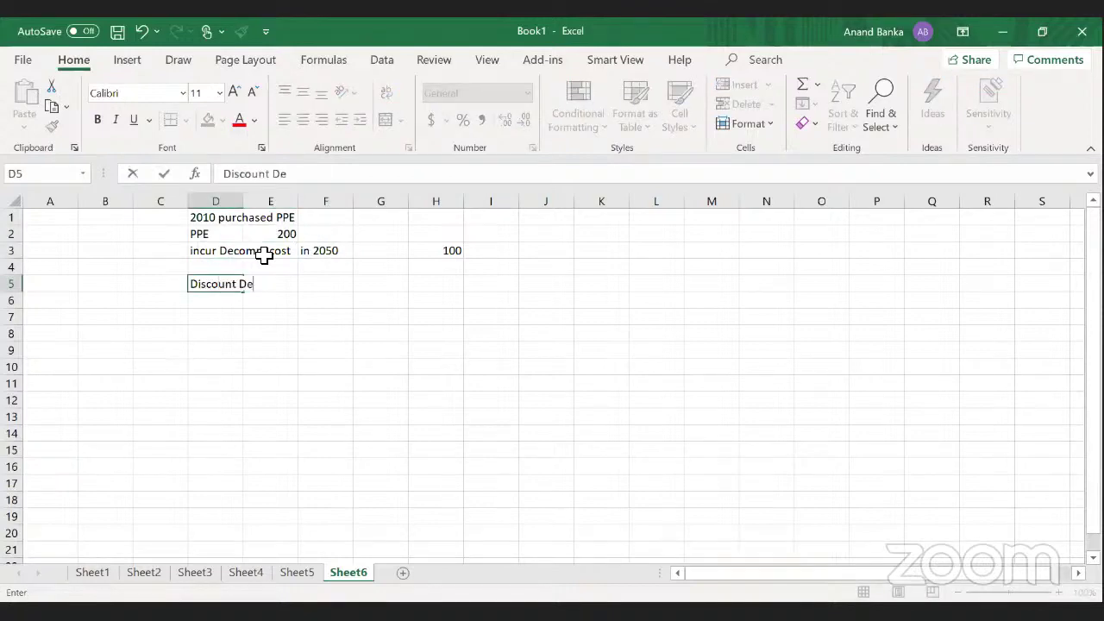
{"action": "type", "text": "comm liab "}
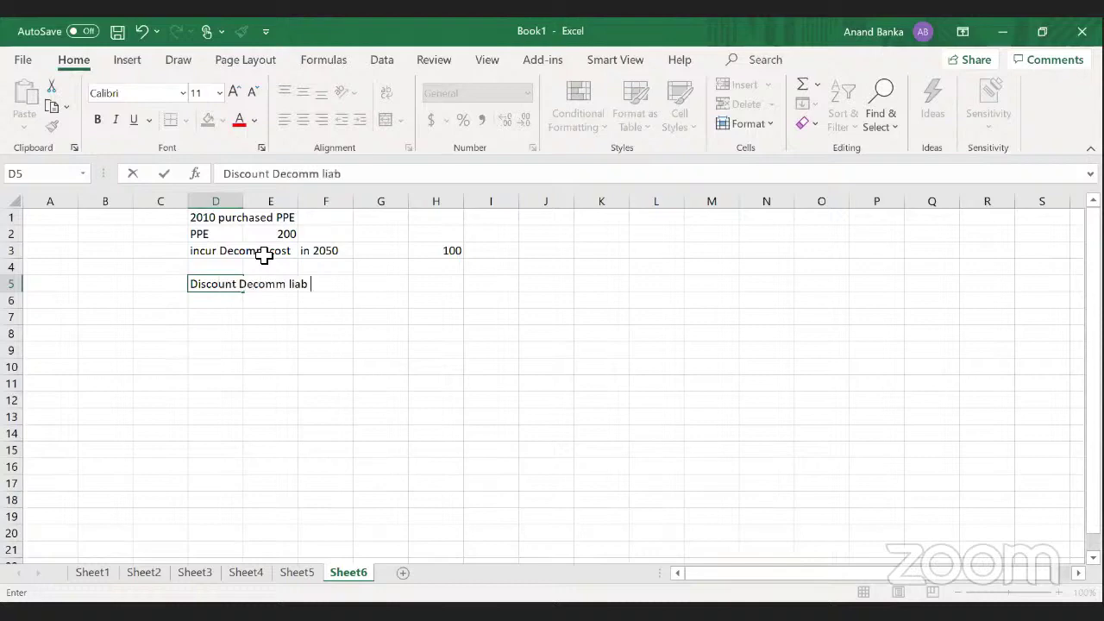
{"action": "type", "text": "of 100 for 40"}
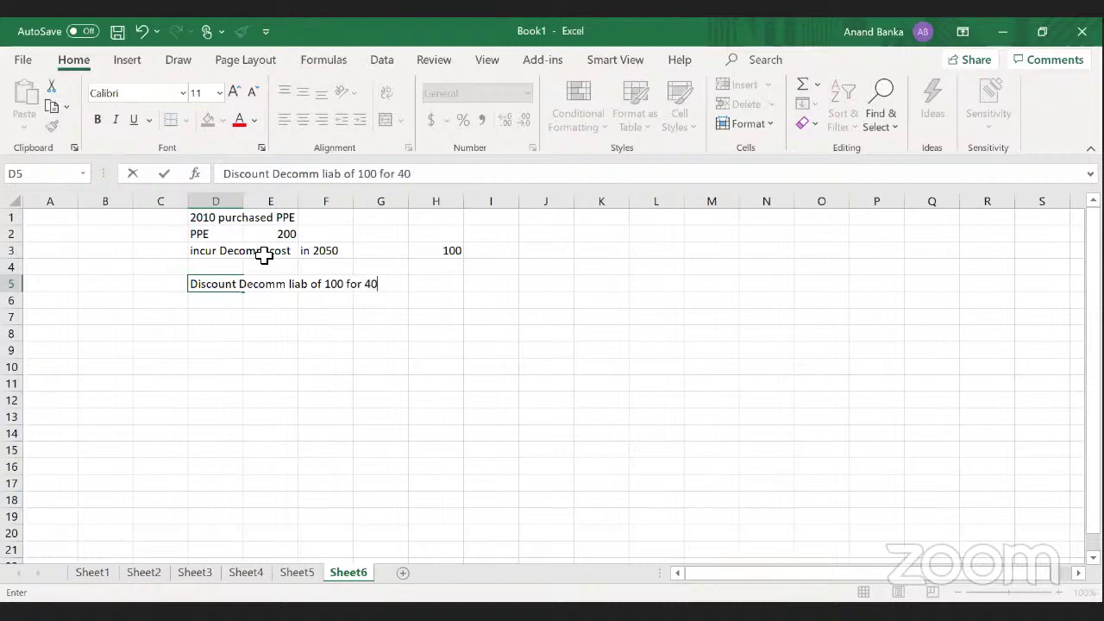
{"action": "type", "text": " years (200"}
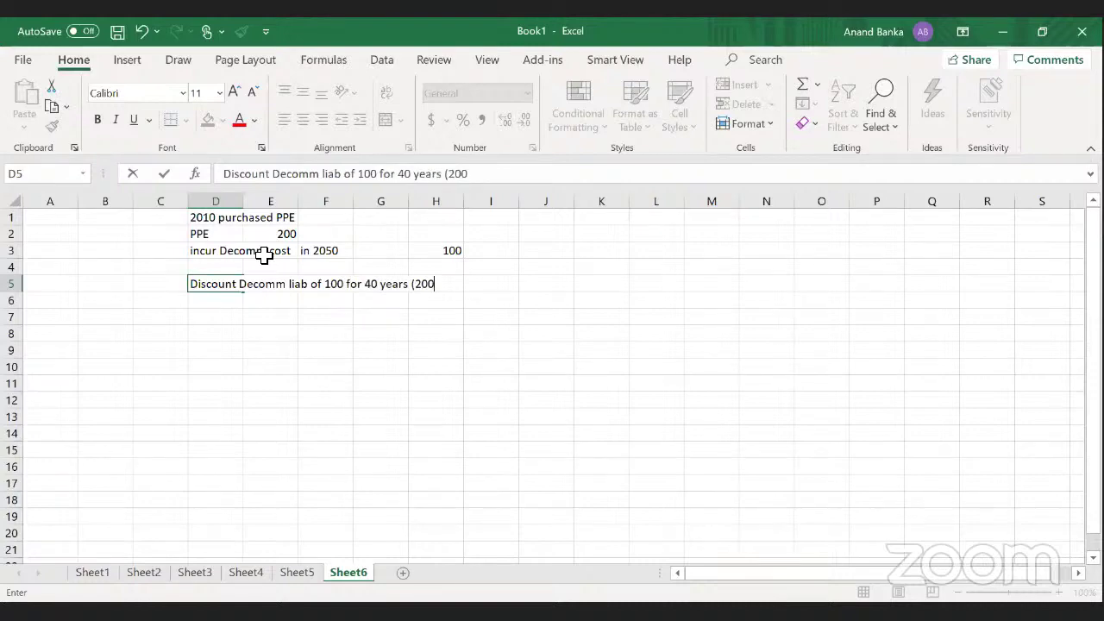
{"action": "key", "text": "BackSpace"}
{"action": "type", "text": "50 to 2010)"}
{"action": "key", "text": "Return"}
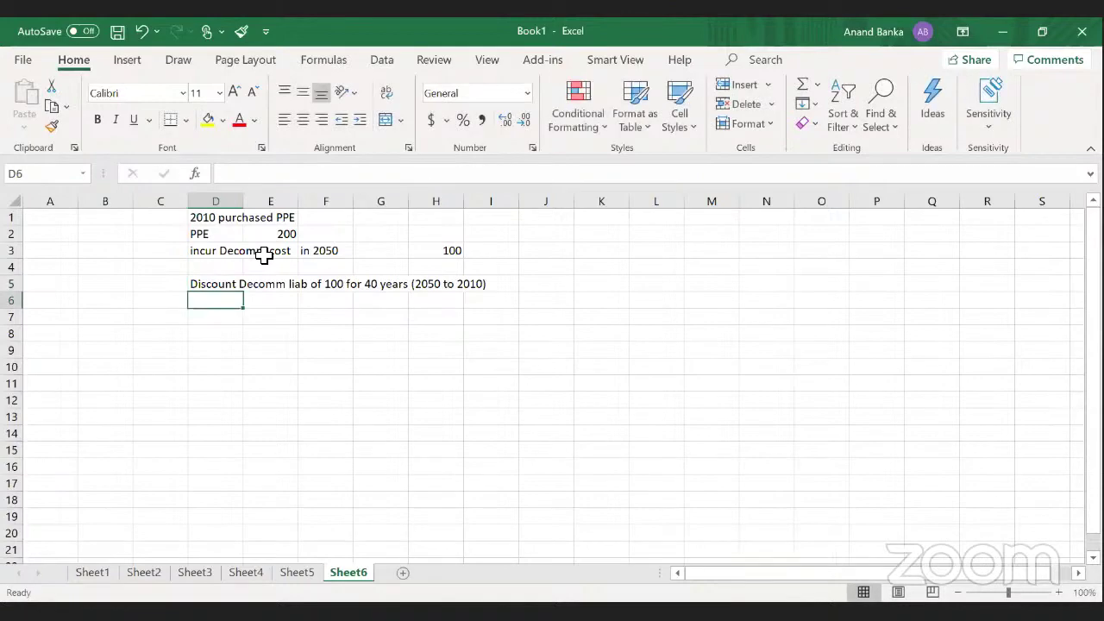
- Enter 70 in J5 as the discounted amount beside the decommissioning liability note
{"action": "key", "text": "Up"}
{"action": "key", "text": "Right"}
{"action": "key", "text": "Right"}
{"action": "key", "text": "Right"}
{"action": "key", "text": "Right"}
{"action": "key", "text": "Right"}
{"action": "key", "text": "Right"}
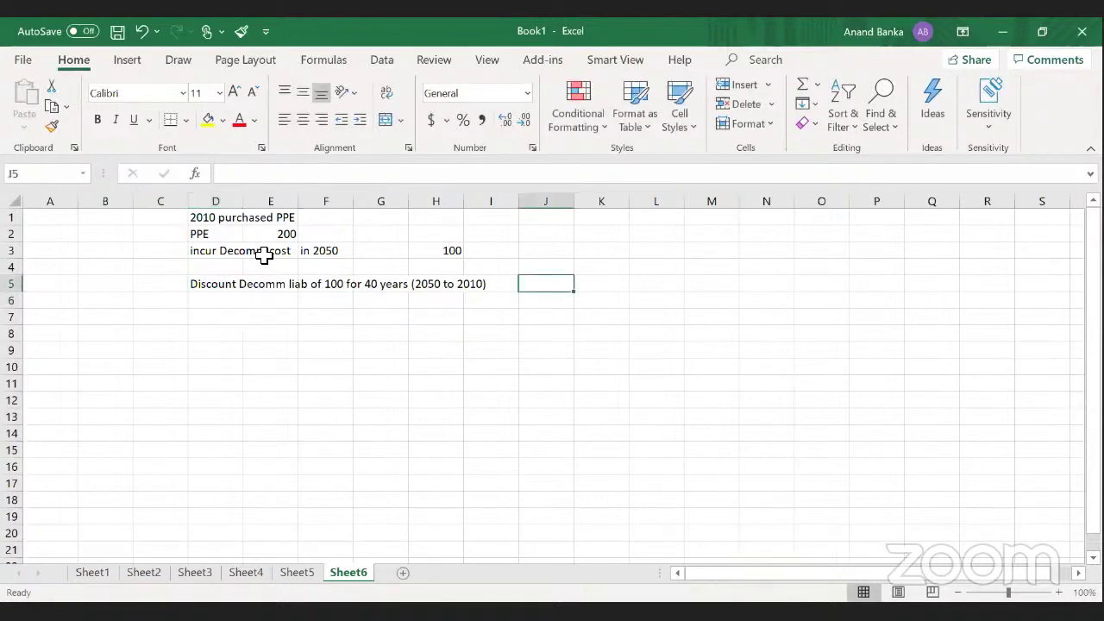
{"action": "type", "text": "70"}
{"action": "key", "text": "Return"}
{"action": "key", "text": "Return"}
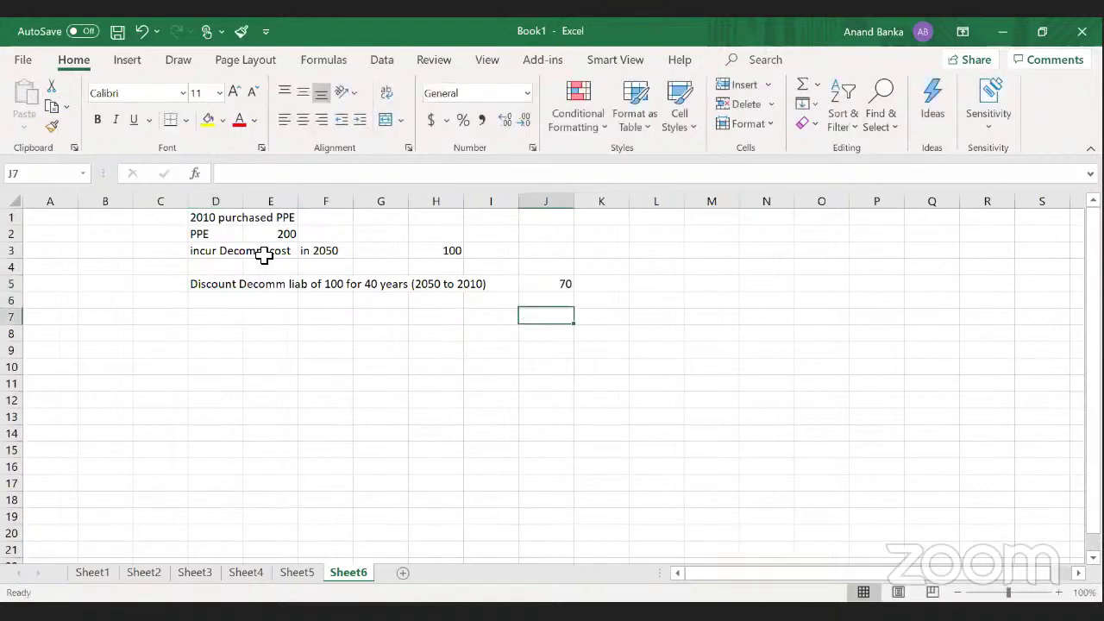
- Add a PPE line in D9 with the amount 200 in E9
{"action": "key", "text": "Left"}
{"action": "key", "text": "Left"}
{"action": "key", "text": "Left"}
{"action": "key", "text": "Left"}
{"action": "key", "text": "Left"}
{"action": "key", "text": "Down"}
{"action": "key", "text": "Down"}
{"action": "key", "text": "Down"}
{"action": "key", "text": "Down"}
{"action": "key", "text": "Left"}
{"action": "key", "text": "Up"}
{"action": "key", "text": "Up"}
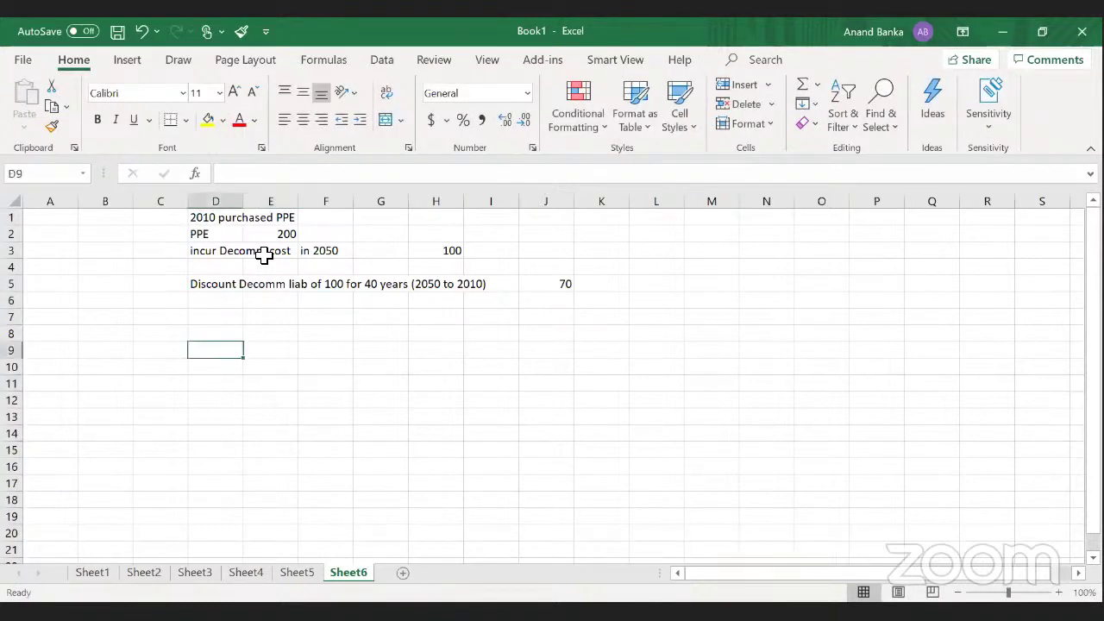
{"action": "type", "text": "PPE"}
{"action": "key", "text": "Tab"}
{"action": "type", "text": "200"}
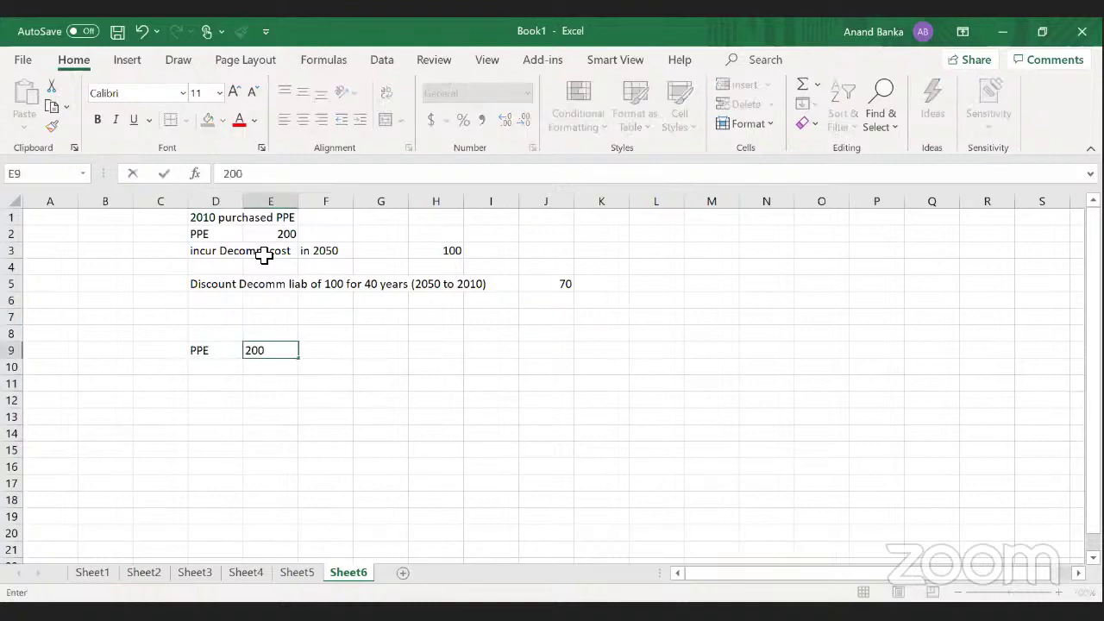
{"action": "key", "text": "Return"}
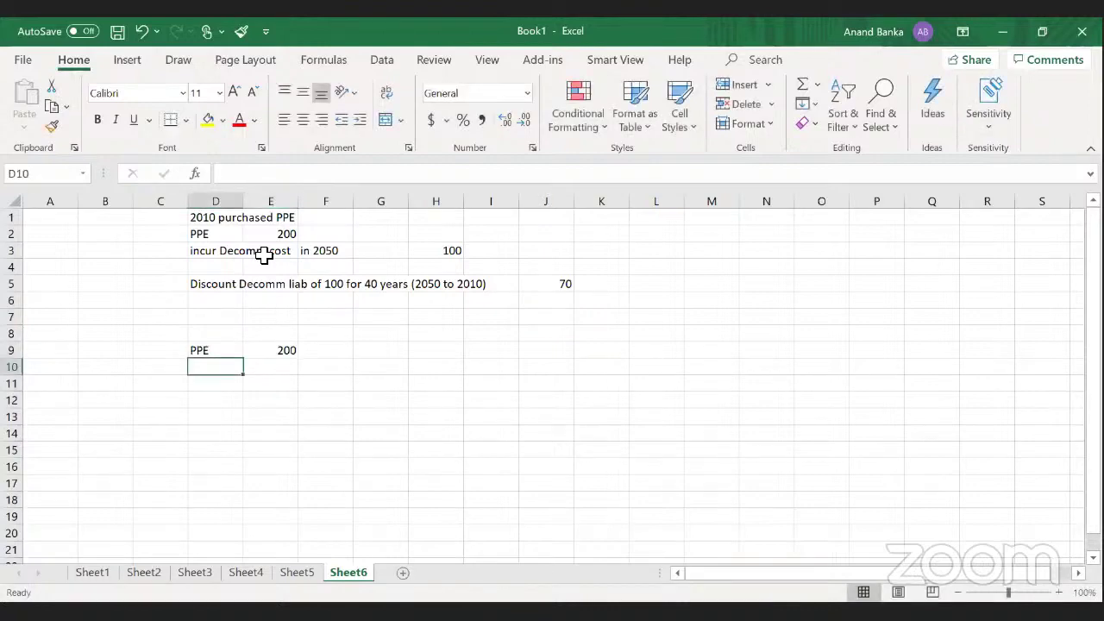
- Add the line "Add deLi" in D10 for the decommissioning liability, with 70 in E10
{"action": "key", "text": "Right"}
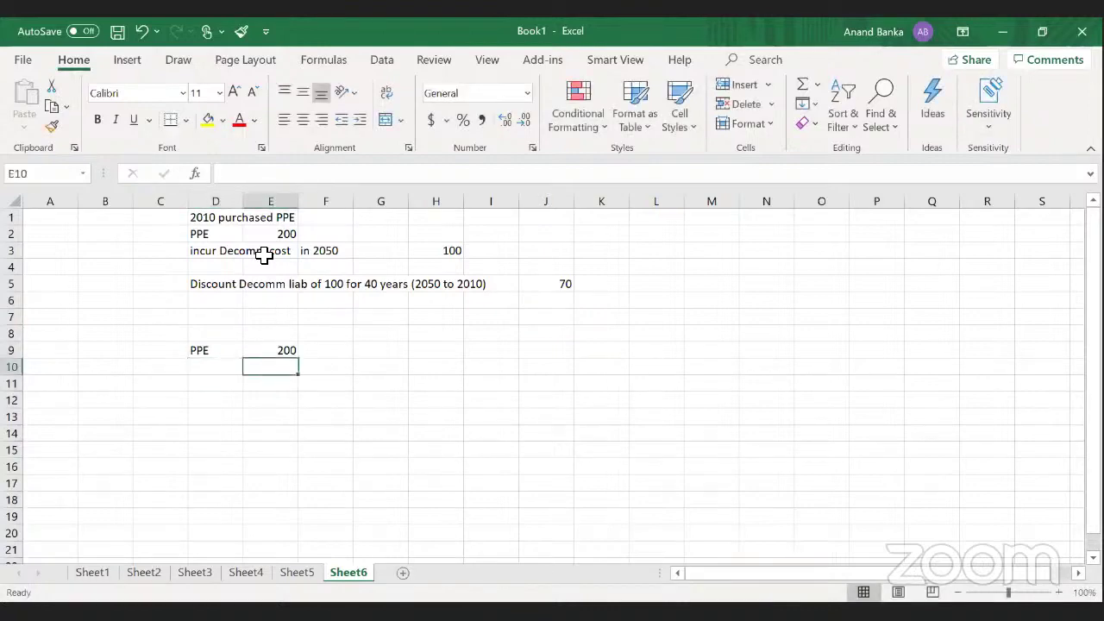
{"action": "key", "text": "Left"}
{"action": "type", "text": "Add dec"}
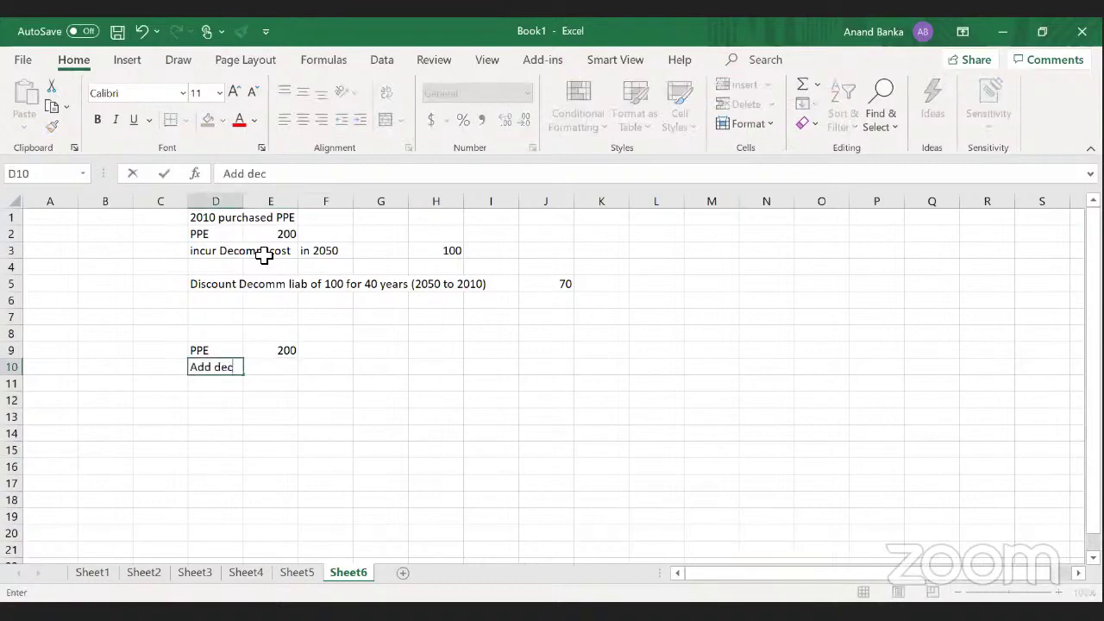
{"action": "key", "text": "BackSpace"}
{"action": "type", "text": "Li"}
{"action": "key", "text": "Right"}
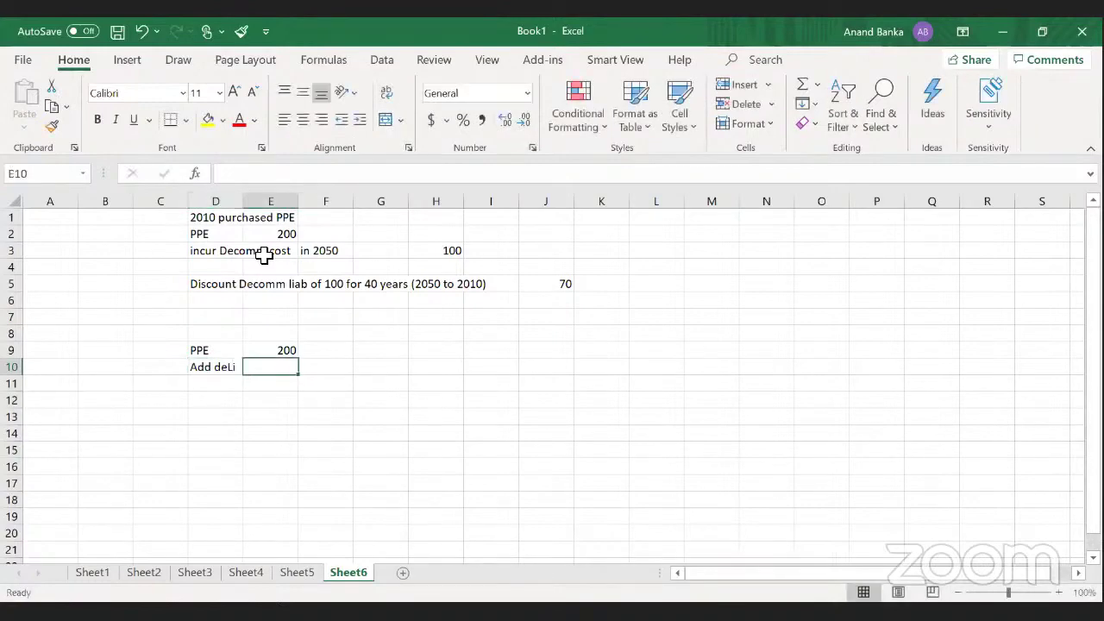
{"action": "type", "text": "70"}
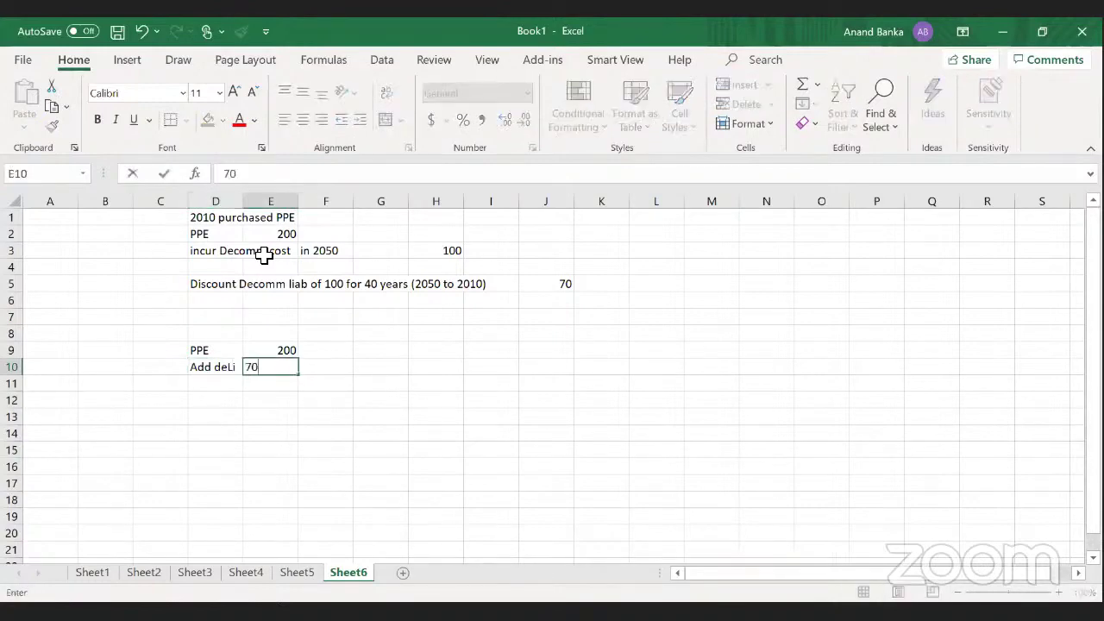
{"action": "key", "text": "Return"}
- Add the line "PPE total" in D11 with the amount 270 in E11
{"action": "type", "text": "PPE total"}
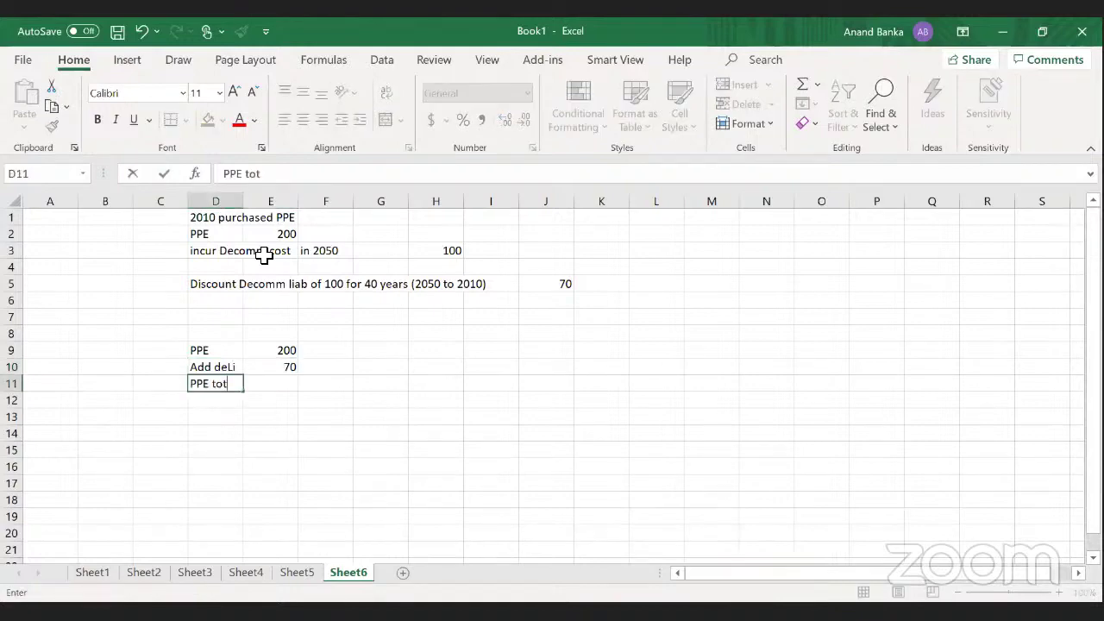
{"action": "key", "text": "Right"}
{"action": "type", "text": "270"}
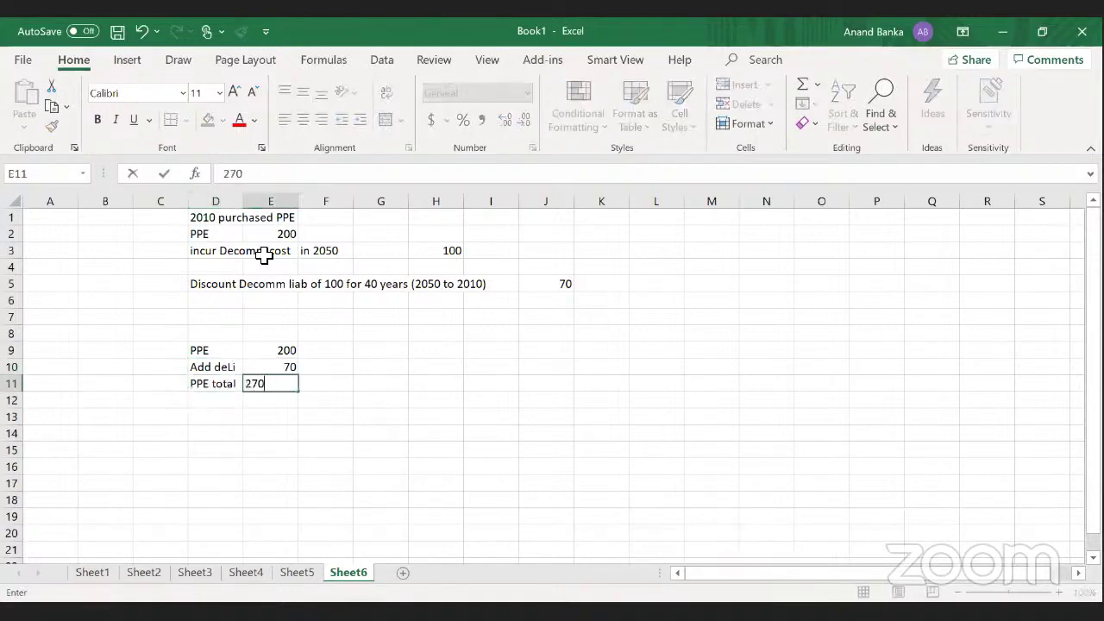
{"action": "key", "text": "Return"}
- Add the headings "Assets" in E7 and "Liab" in H7 above the PPE calculation
{"action": "key", "text": "Right"}
{"action": "key", "text": "Right"}
{"action": "key", "text": "Right"}
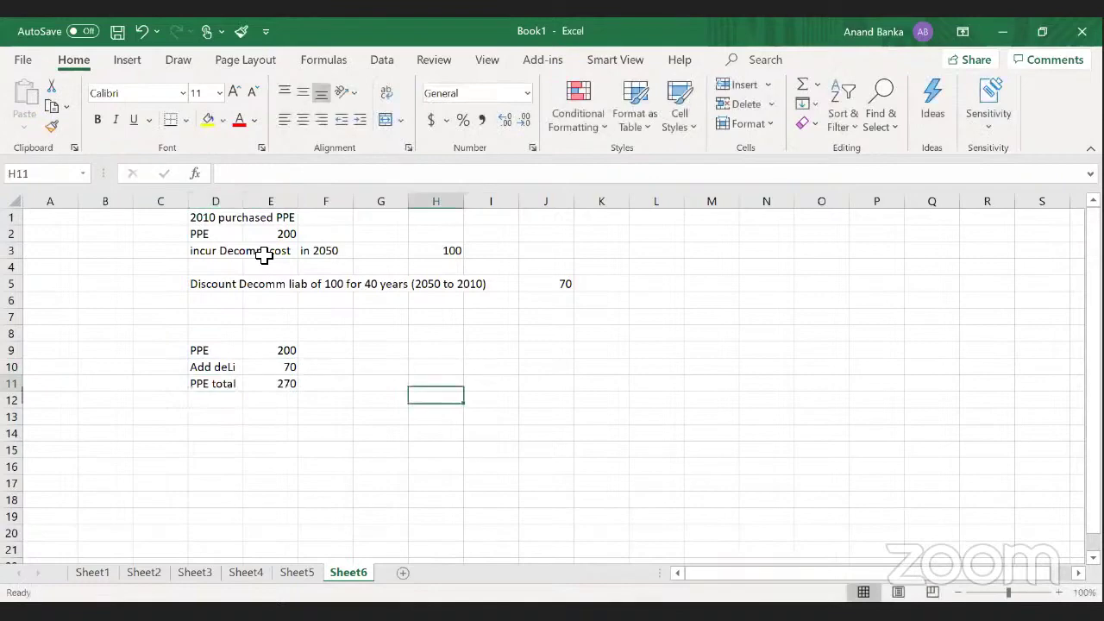
{"action": "key", "text": "Home"}
{"action": "key", "text": "Up"}
{"action": "key", "text": "Up"}
{"action": "key", "text": "Up"}
{"action": "key", "text": "Up"}
{"action": "key", "text": "Right"}
{"action": "key", "text": "Right"}
{"action": "key", "text": "Right"}
{"action": "key", "text": "Right"}
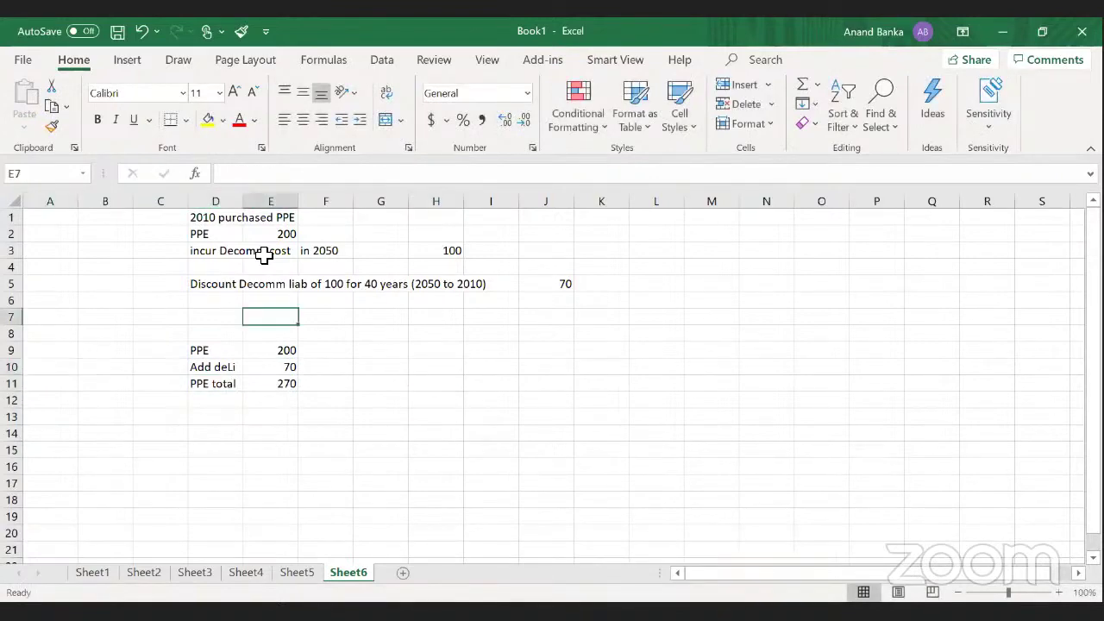
{"action": "type", "text": "Assets"}
{"action": "key", "text": "Right"}
{"action": "key", "text": "Right"}
{"action": "key", "text": "Right"}
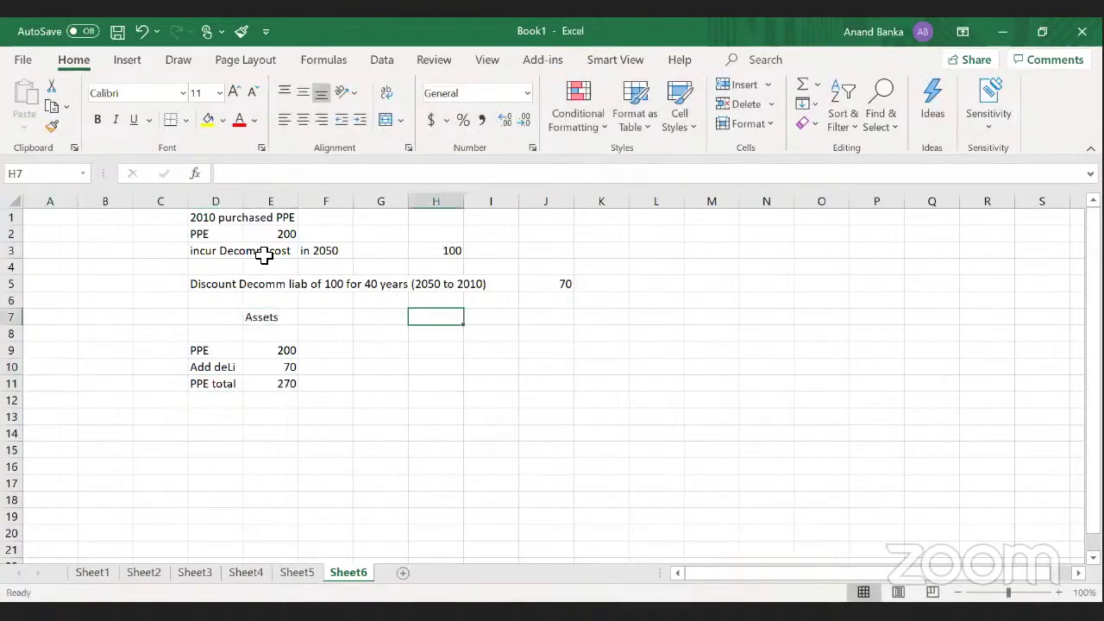
{"action": "type", "text": "Liab"}
- Add the liability line "Decomm" in H9 with the amount 70 in J9
{"action": "key", "text": "Down"}
{"action": "key", "text": "Down"}
{"action": "type", "text": "De"}
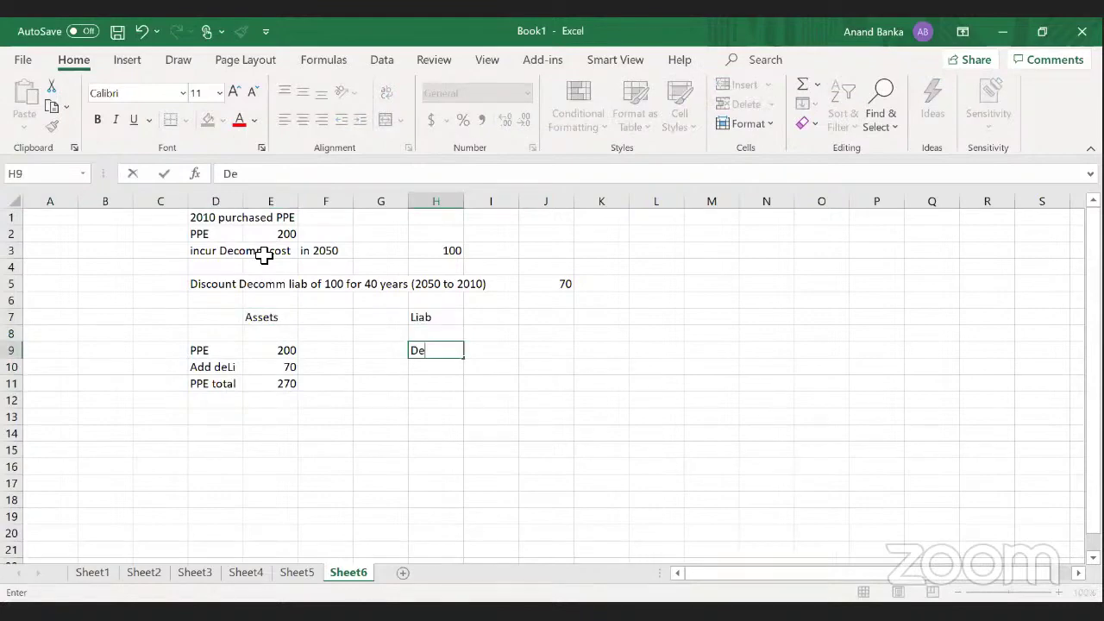
{"action": "type", "text": "comm"}
{"action": "key", "text": "Right"}
{"action": "key", "text": "Right"}
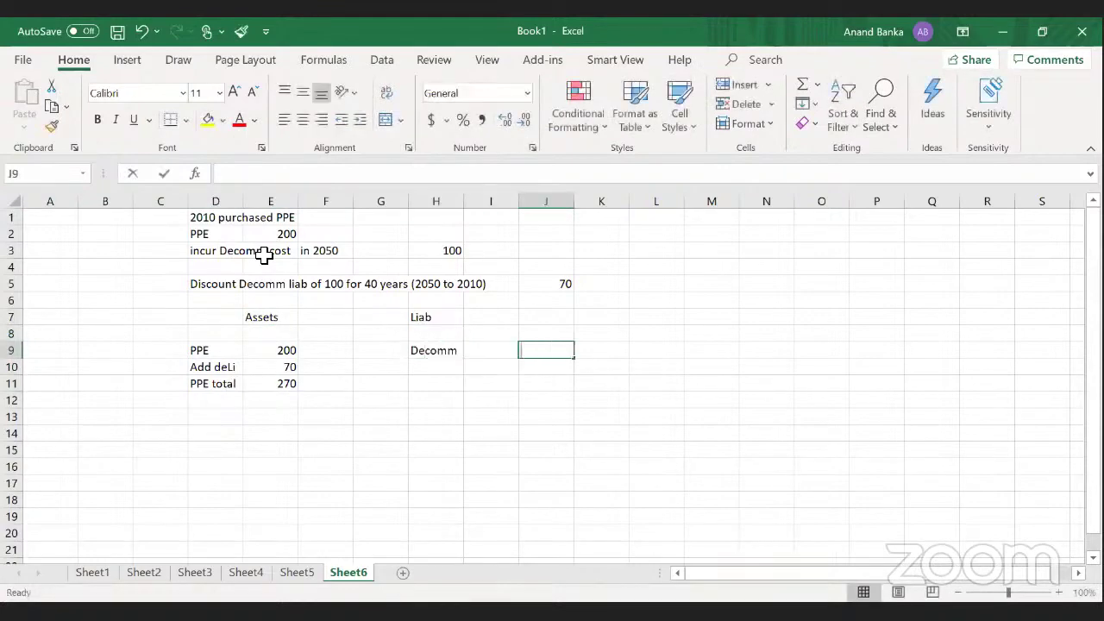
{"action": "type", "text": "70"}
{"action": "key", "text": "Return"}
- Add a bold, underlined 2010 year heading in F6 above the Assets and Liab headings
{"action": "key", "text": "Down"}
{"action": "key", "text": "Down"}
{"action": "key", "text": "Down"}
{"action": "key", "text": "Down"}
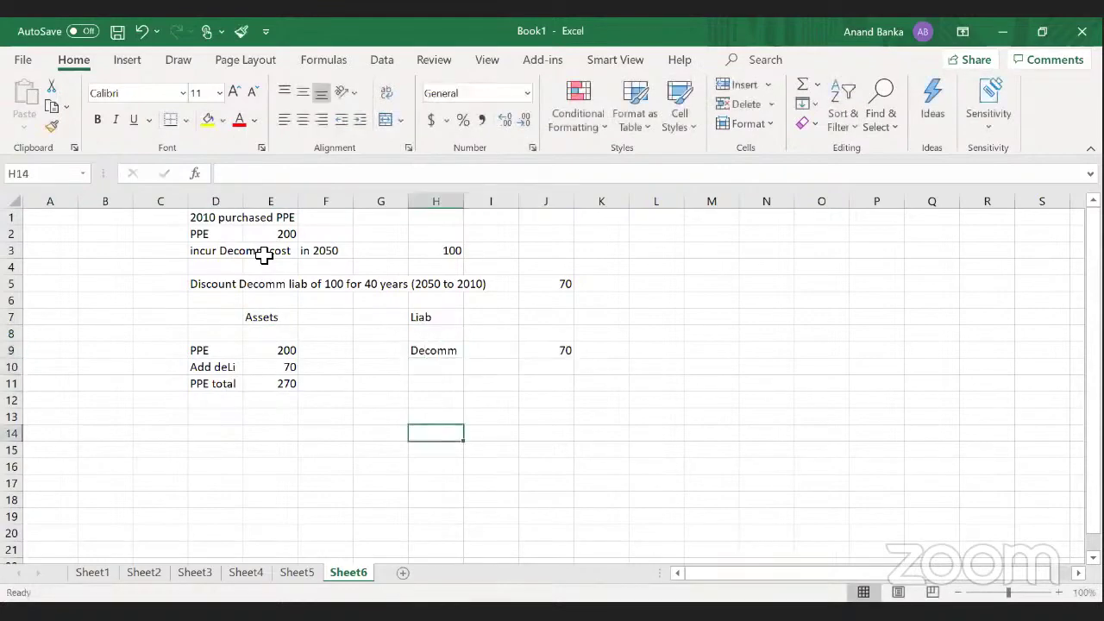
{"action": "key", "text": "Up"}
{"action": "key", "text": "Up"}
{"action": "key", "text": "Up"}
{"action": "key", "text": "Up"}
{"action": "key", "text": "Up"}
{"action": "key", "text": "Left"}
{"action": "key", "text": "Left"}
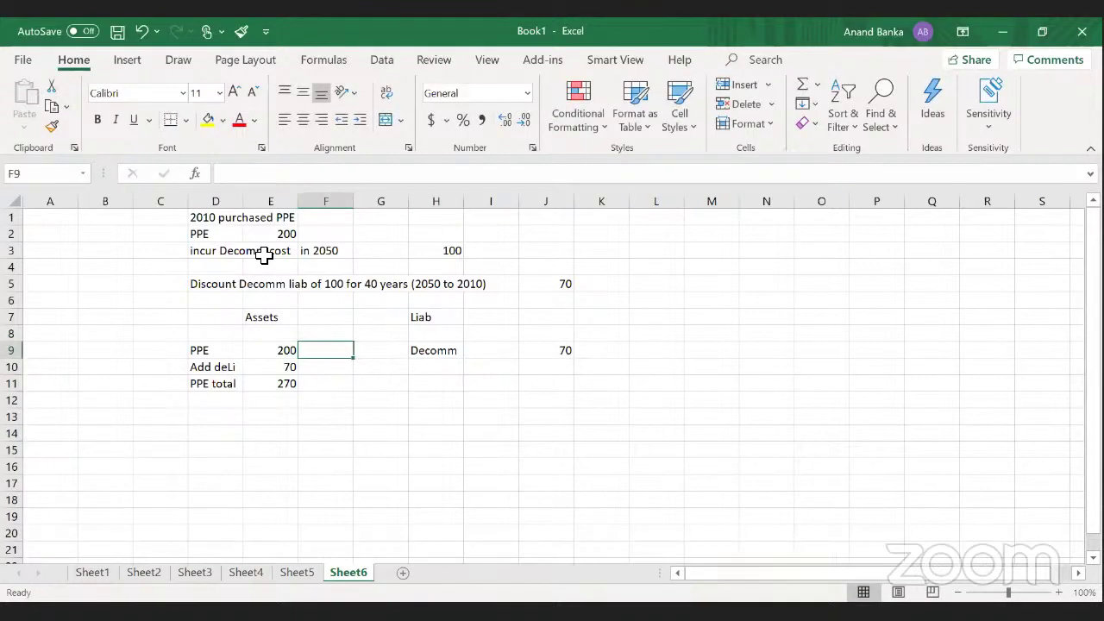
{"action": "key", "text": "Up"}
{"action": "key", "text": "Up"}
{"action": "key", "text": "Up"}
{"action": "type", "text": "2010"}
{"action": "key", "text": "Return"}
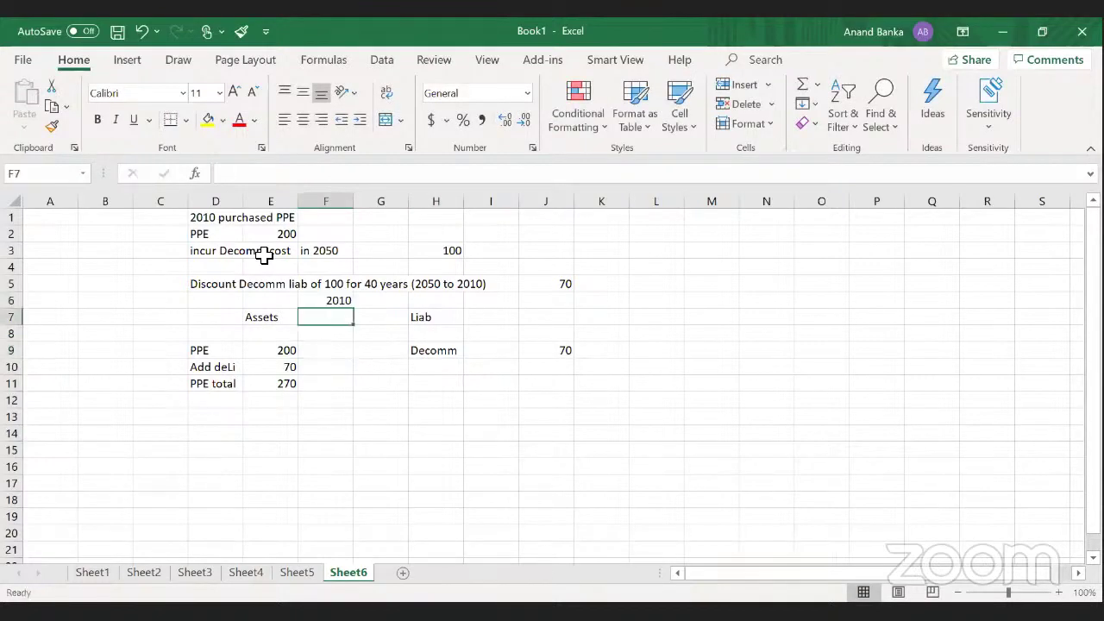
{"action": "key", "text": "Up"}
{"action": "key", "text": "ctrl+b"}
{"action": "key", "text": "ctrl+u"}
- Add a bold, underlined 2011 year heading in F13 below the 2010 figures
{"action": "key", "text": "Down"}
{"action": "key", "text": "Down"}
{"action": "key", "text": "Down"}
{"action": "key", "text": "Down"}
{"action": "key", "text": "Down"}
{"action": "key", "text": "Down"}
{"action": "key", "text": "Down"}
{"action": "type", "text": "2011"}
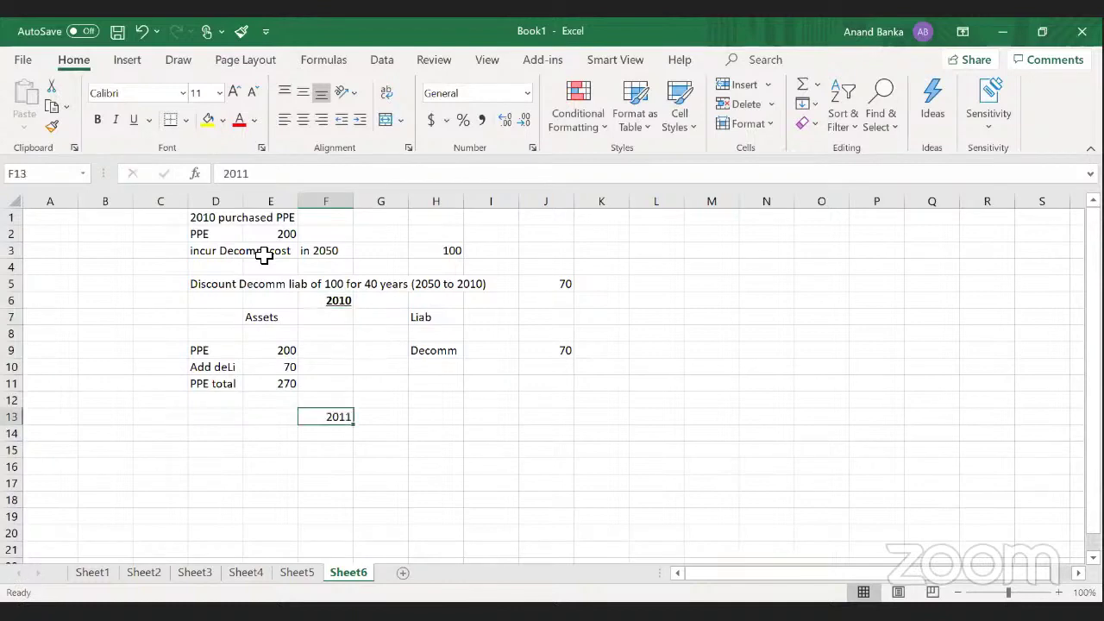
{"action": "key", "text": "ctrl+b"}
{"action": "key", "text": "ctrl+u"}
- Add a PPE line under the 2011 heading in D15 with the amount 270 in E15
{"action": "key", "text": "Down"}
{"action": "key", "text": "Left"}
{"action": "key", "text": "Left"}
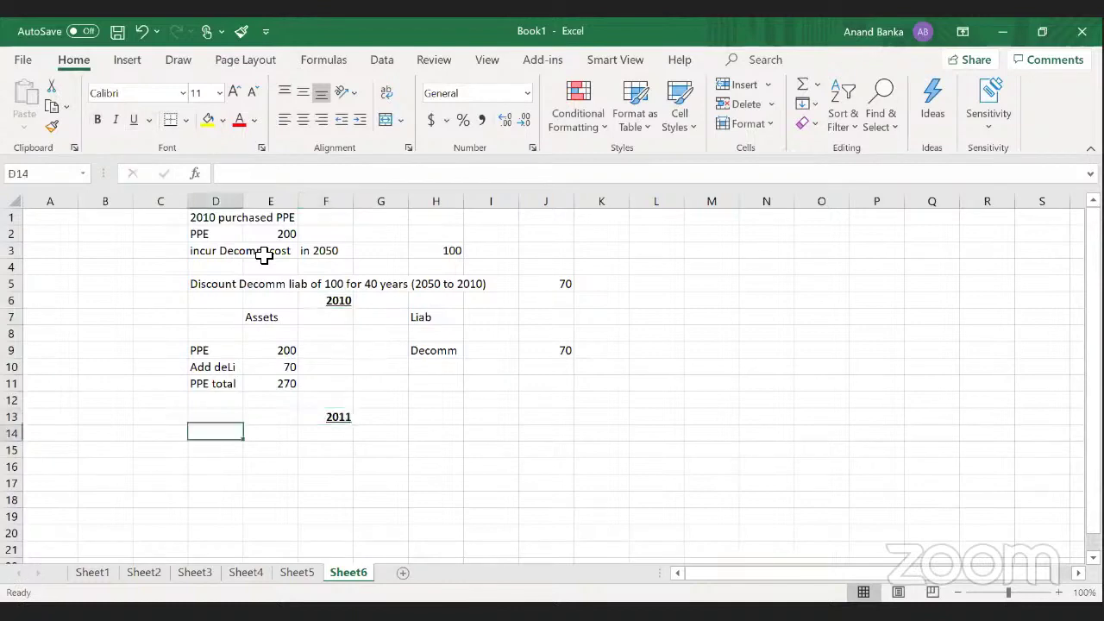
{"action": "key", "text": "Down"}
{"action": "type", "text": "PPE"}
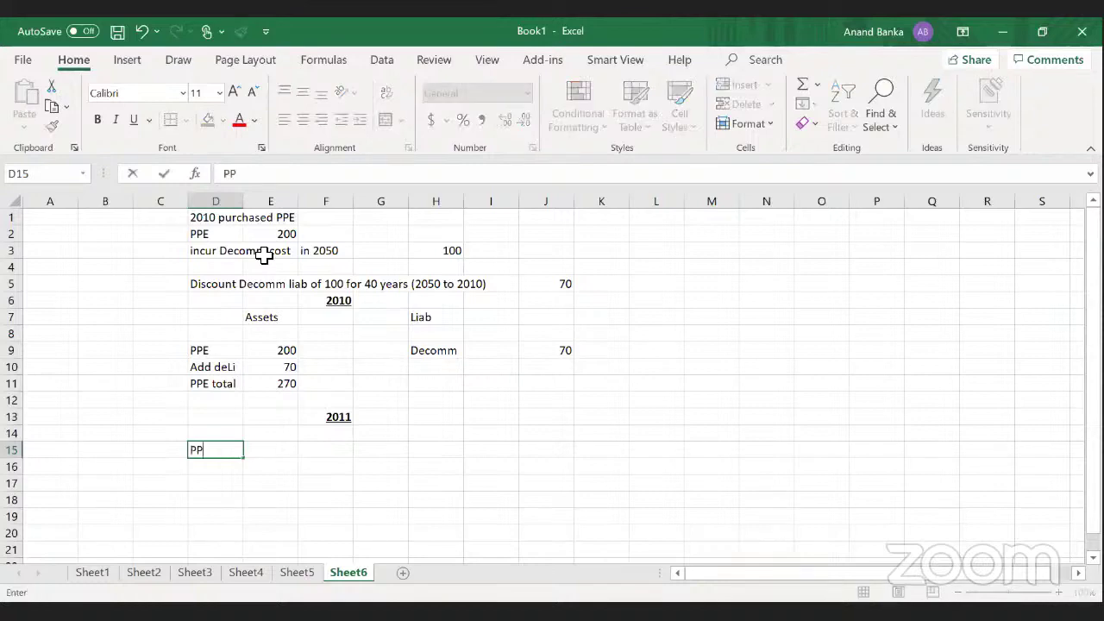
{"action": "key", "text": "Tab"}
{"action": "type", "text": "270"}
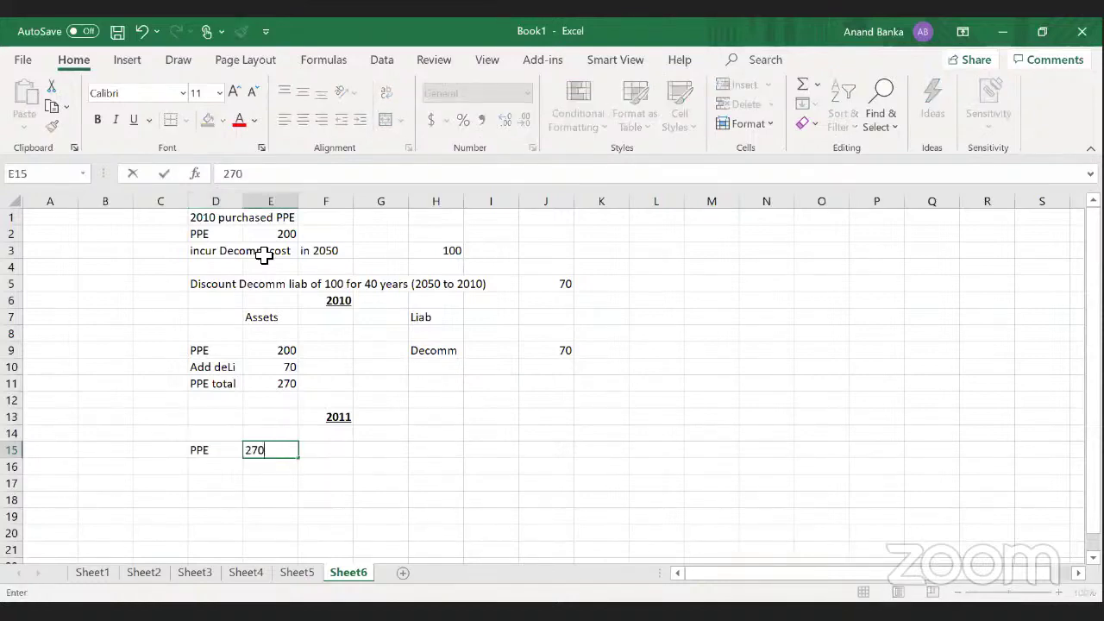
{"action": "key", "text": "Return"}
- Add the depreciation line "Less Dep" in D16 with the amount 27 in E16
{"action": "type", "text": "Le"}
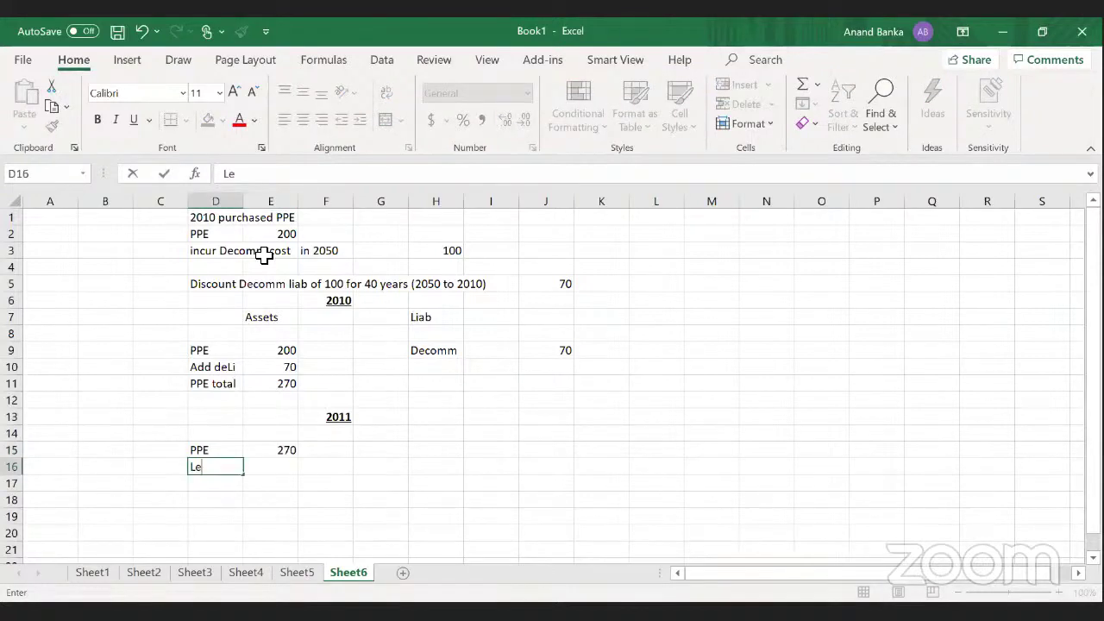
{"action": "type", "text": "ss Dep"}
{"action": "key", "text": "Tab"}
{"action": "type", "text": "2"}
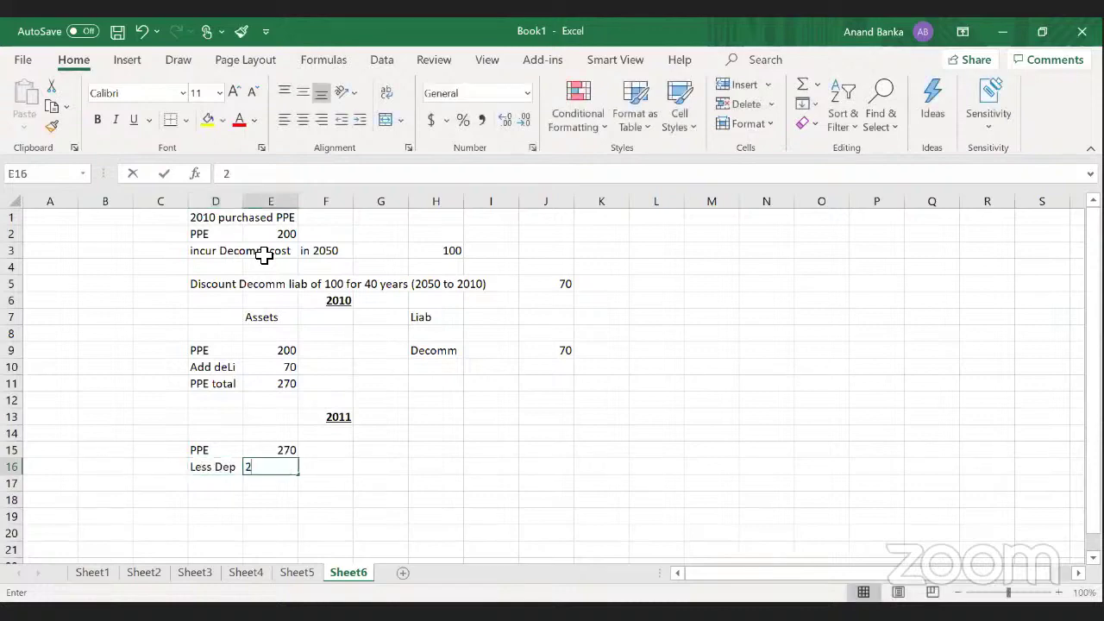
{"action": "type", "text": "7"}
{"action": "key", "text": "Return"}
- Add the line "Net bal" in D17 and calculate it in bold in E17 as E15 minus E16
{"action": "type", "text": "Net bal"}
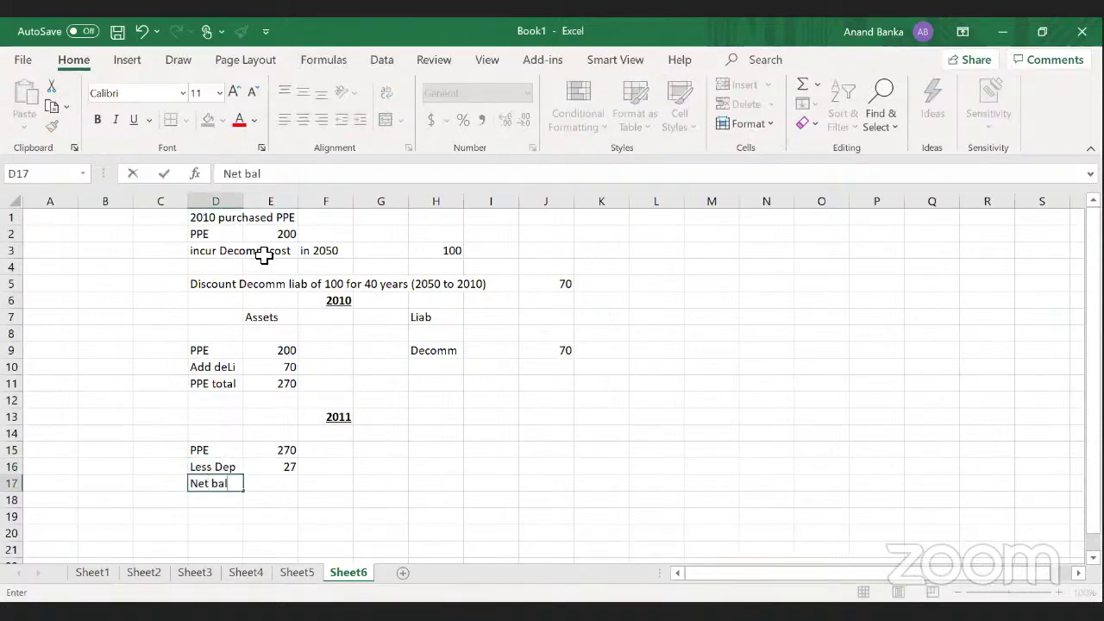
{"action": "key", "text": "Tab"}
{"action": "type", "text": "="}
{"action": "key", "text": "Up"}
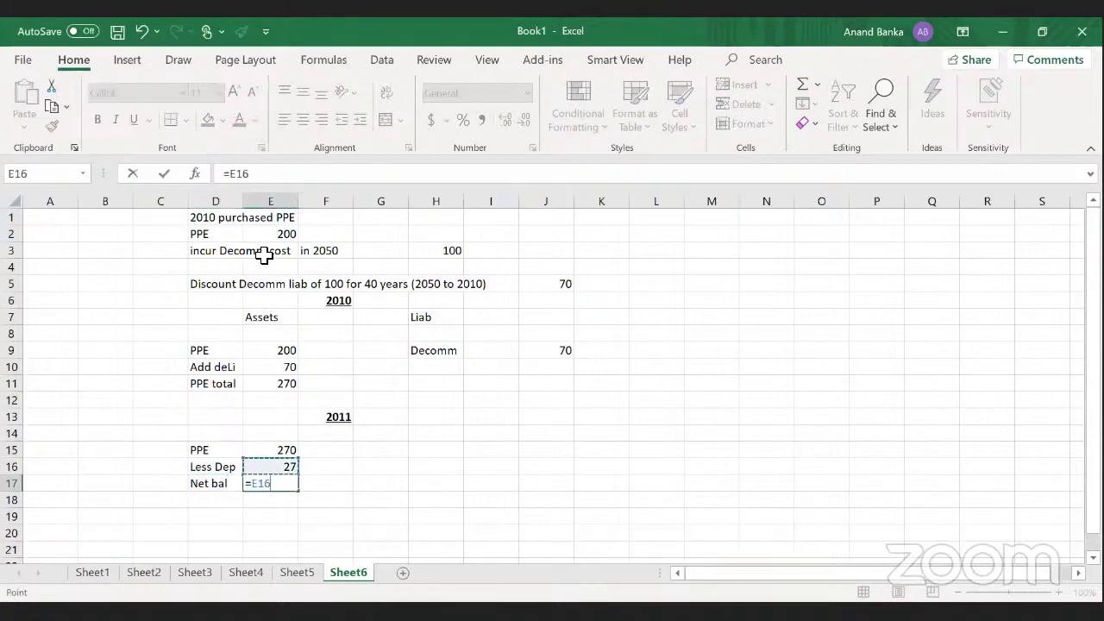
{"action": "key", "text": "BackSpace"}
{"action": "type", "text": "5-"}
{"action": "key", "text": "Up"}
{"action": "key", "text": "Return"}
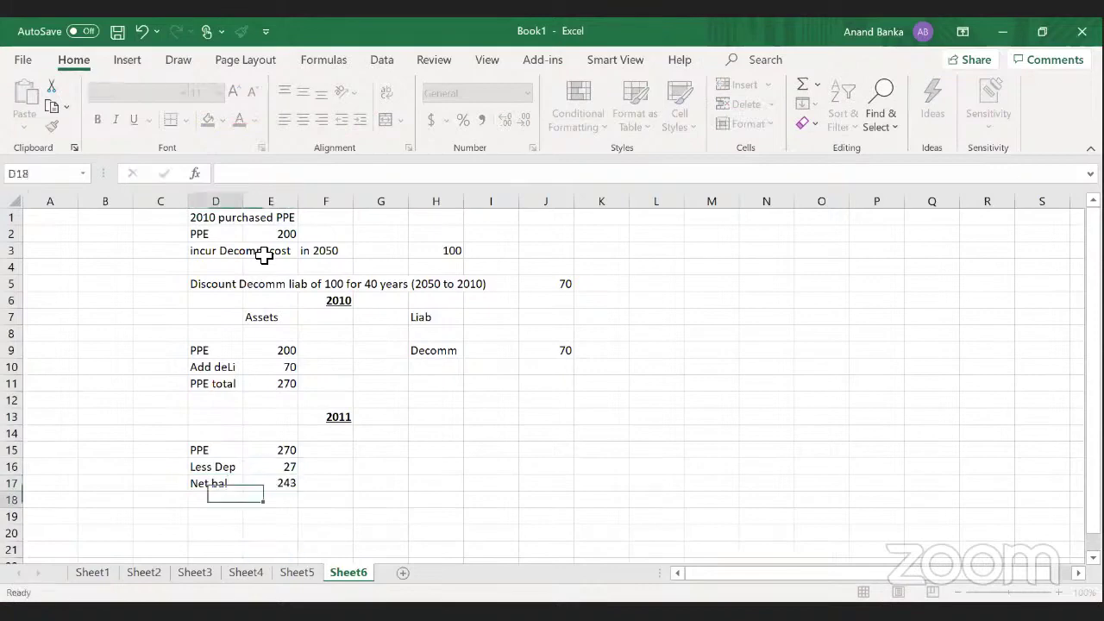
{"action": "key", "text": "Up"}
{"action": "key", "text": "Right"}
{"action": "key", "text": "ctrl+b"}
- Add the 2011 liability line "Decomm Liab" in H15 with the amount 70 in J15
{"action": "key", "text": "Down"}
{"action": "key", "text": "Right"}
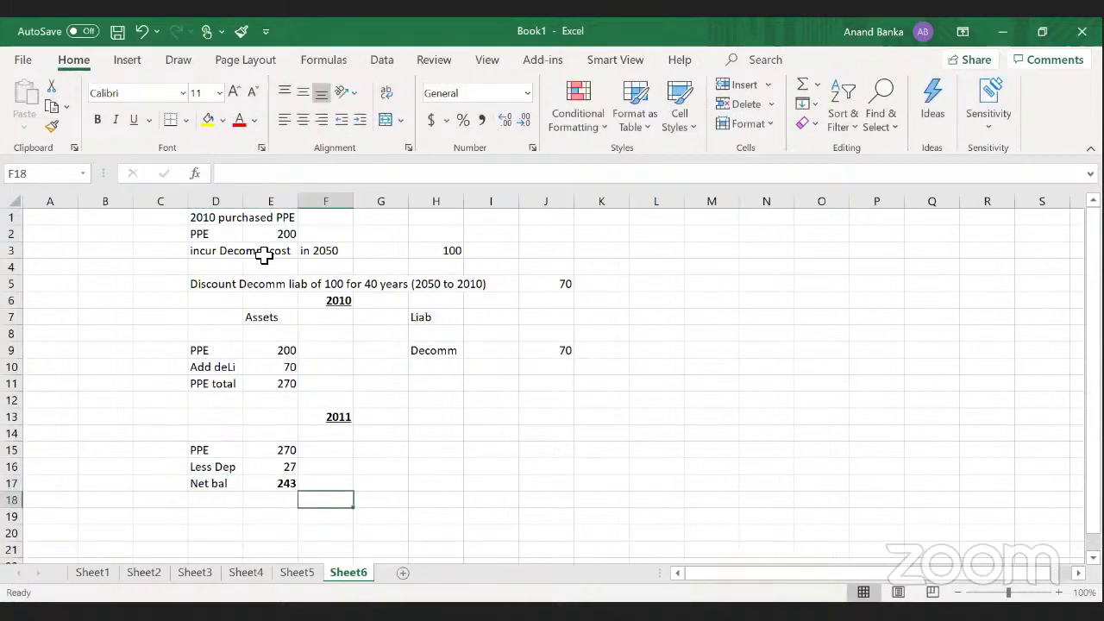
{"action": "key", "text": "Up"}
{"action": "key", "text": "Up"}
{"action": "key", "text": "Up"}
{"action": "key", "text": "Right"}
{"action": "key", "text": "Right"}
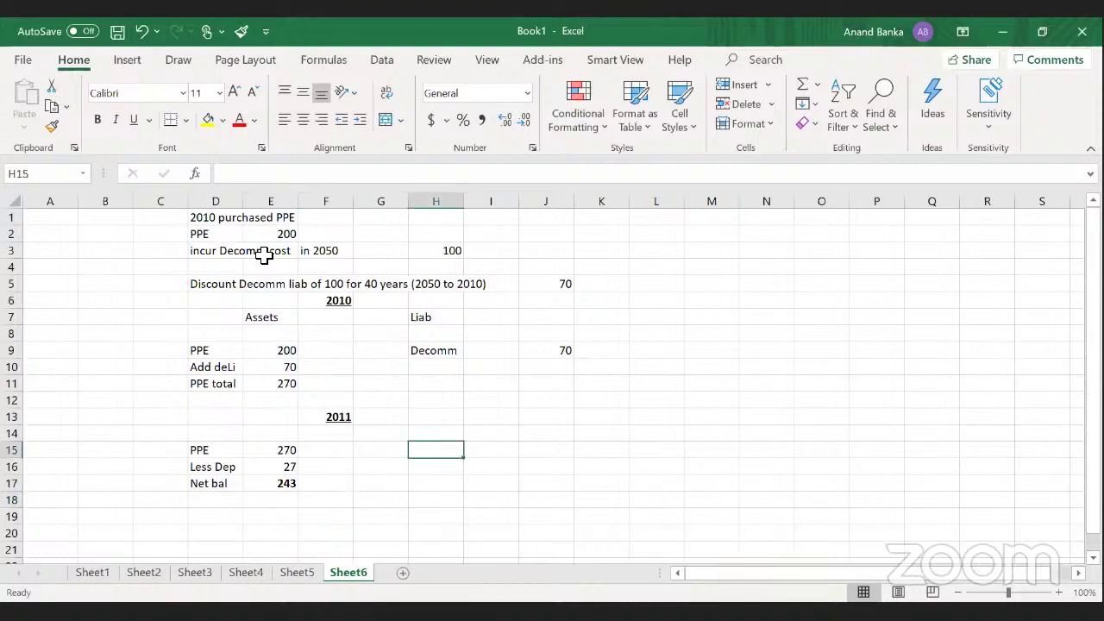
{"action": "type", "text": "Decomm Lu"}
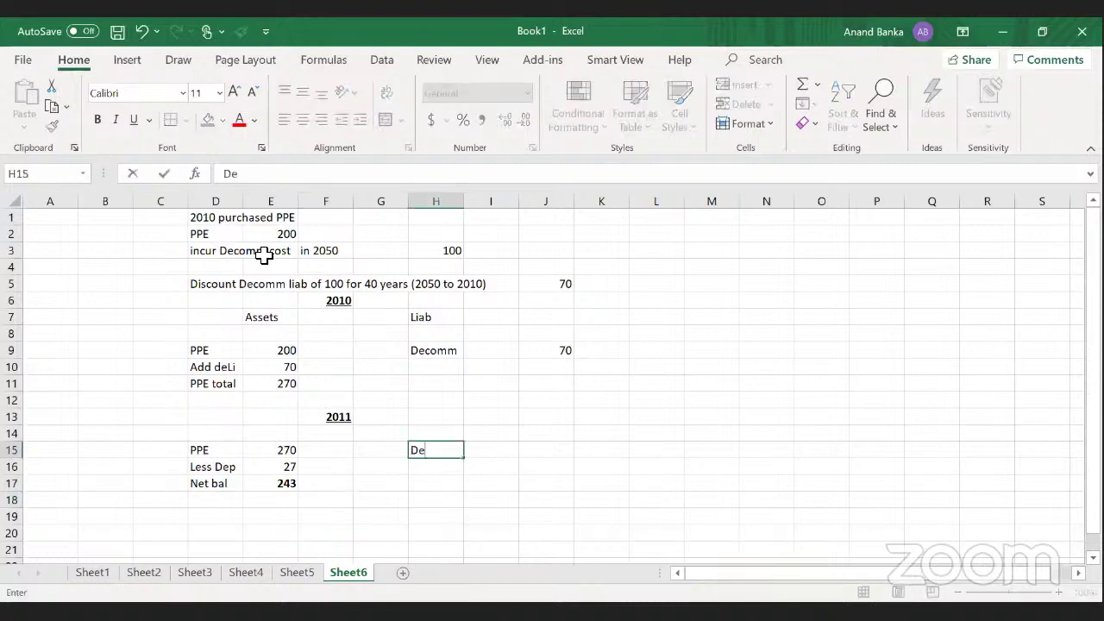
{"action": "key", "text": "BackSpace"}
{"action": "type", "text": "iab"}
{"action": "key", "text": "Right"}
{"action": "key", "text": "Right"}
{"action": "type", "text": "70"}
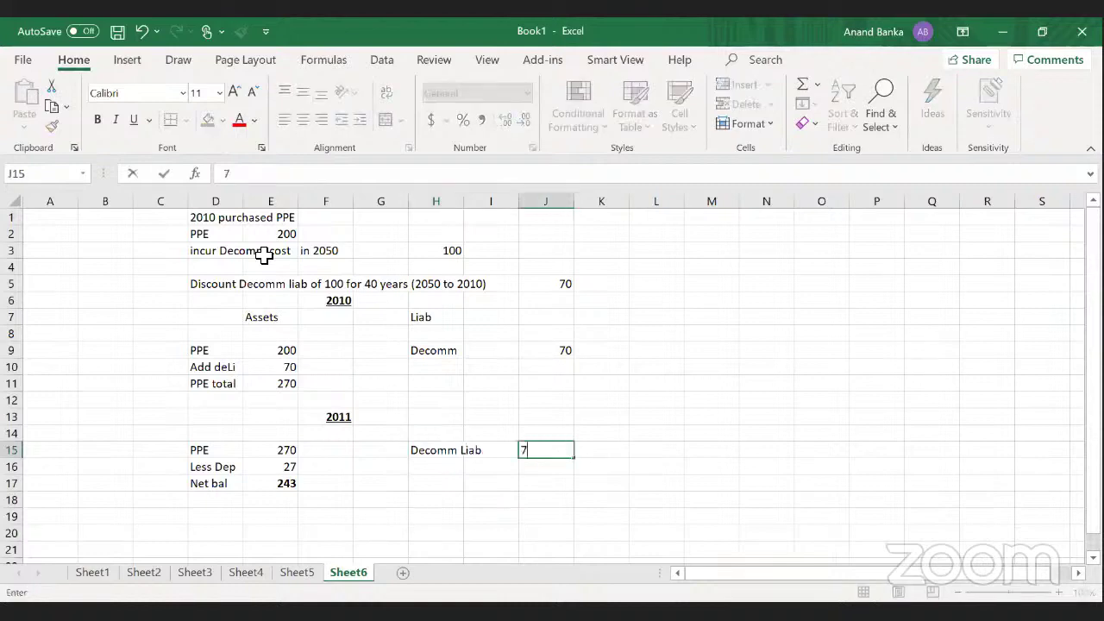
{"action": "key", "text": "Return"}
- Add the line "Add interest" in H16 with the amount 7 in J16
{"action": "type", "text": "Add interest"}
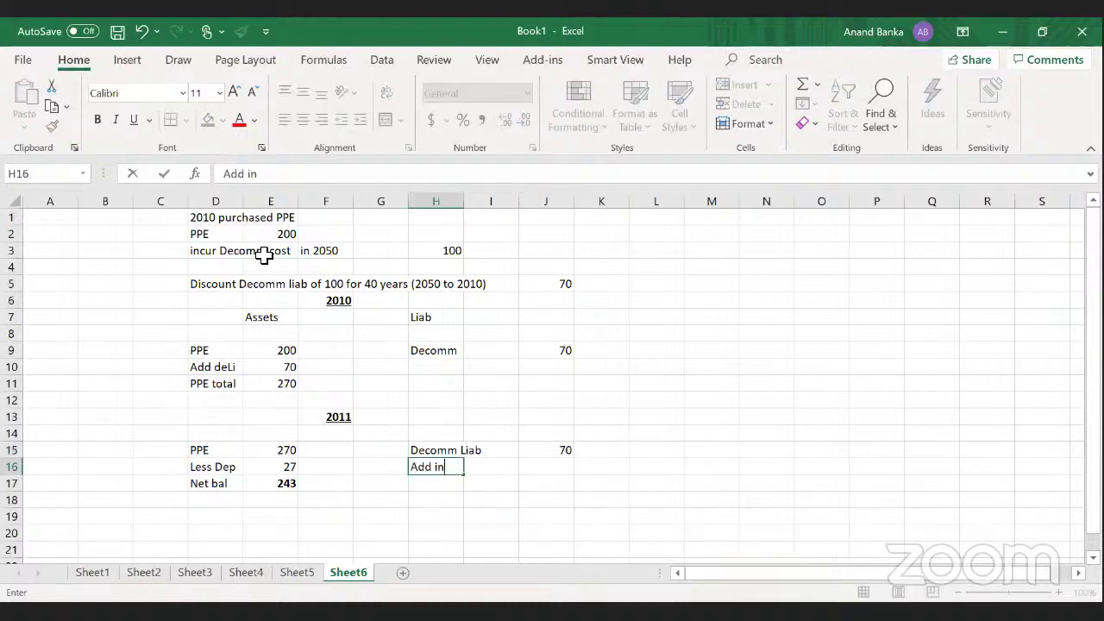
{"action": "key", "text": "Right"}
{"action": "key", "text": "Right"}
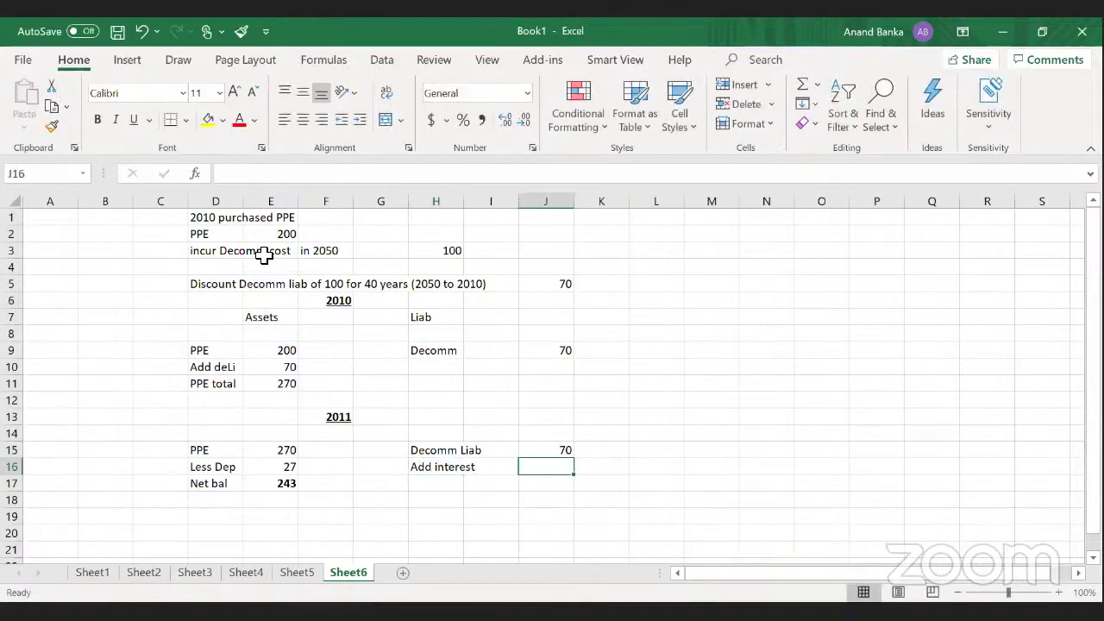
{"action": "type", "text": "7"}
{"action": "key", "text": "Return"}
- Add the line "Cl bal" in H17 and calculate it in bold in J17 with =J15+J16
{"action": "type", "text": "C"}
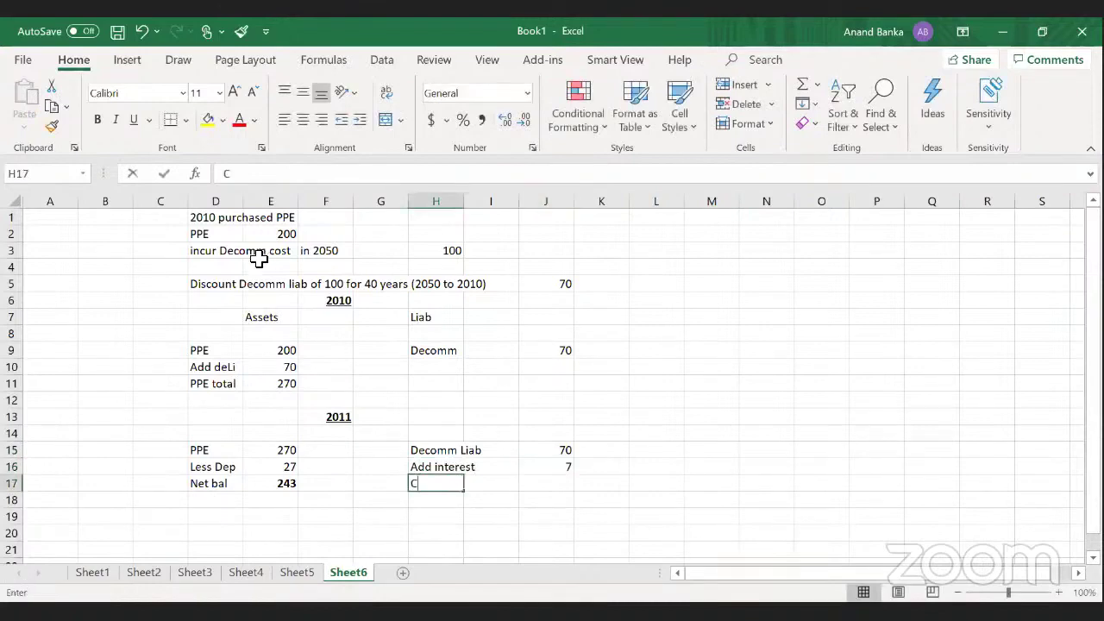
{"action": "type", "text": "l bala"}
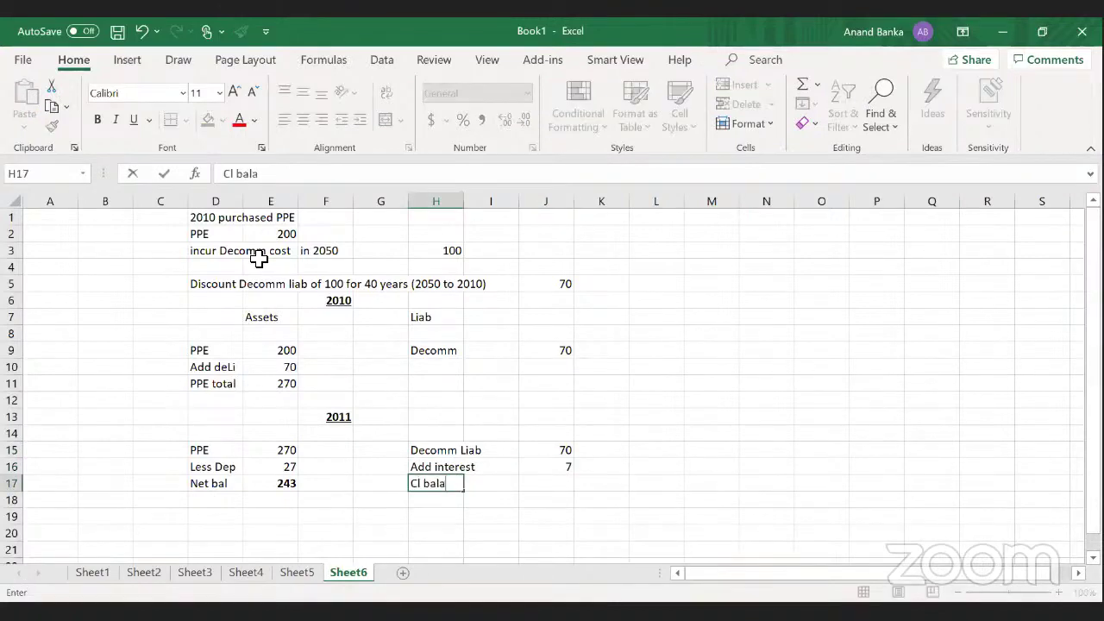
{"action": "key", "text": "BackSpace"}
{"action": "key", "text": "Tab"}
{"action": "key", "text": "Tab"}
{"action": "type", "text": "=J15+J16"}
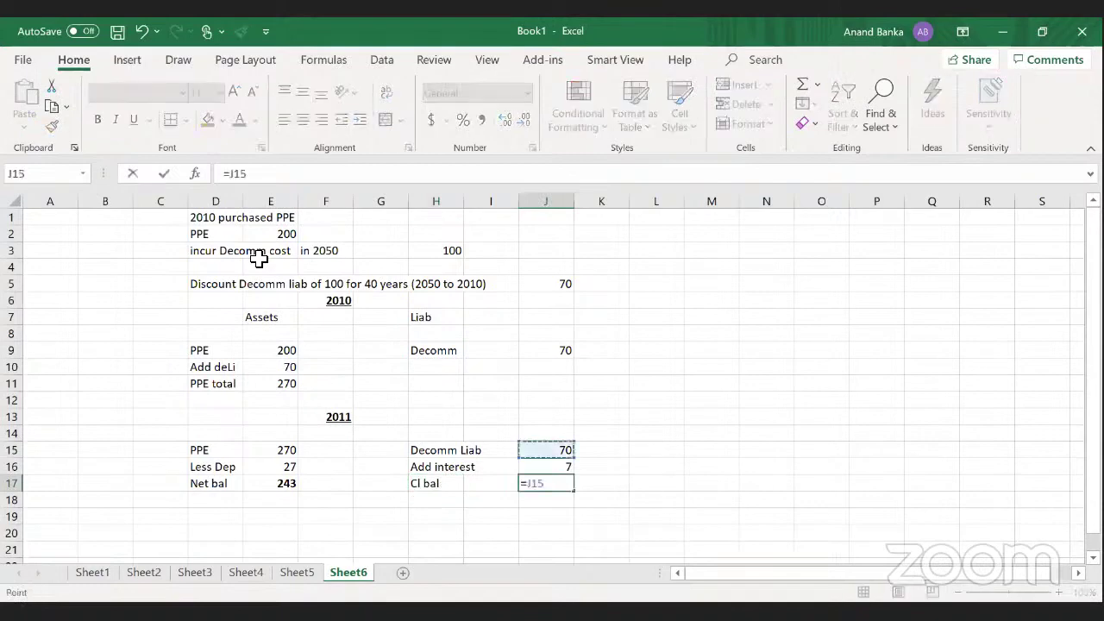
{"action": "key", "text": "Return"}
{"action": "key", "text": "Up"}
{"action": "key", "text": "Right"}
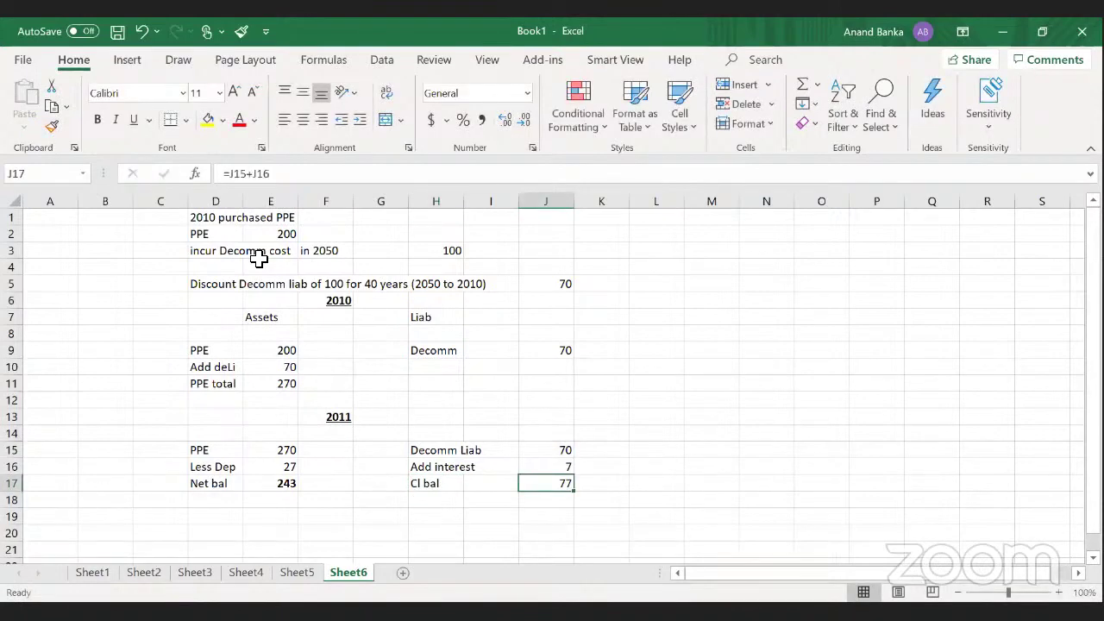
{"action": "key", "text": "ctrl+b"}
{"action": "key", "text": "Return"}
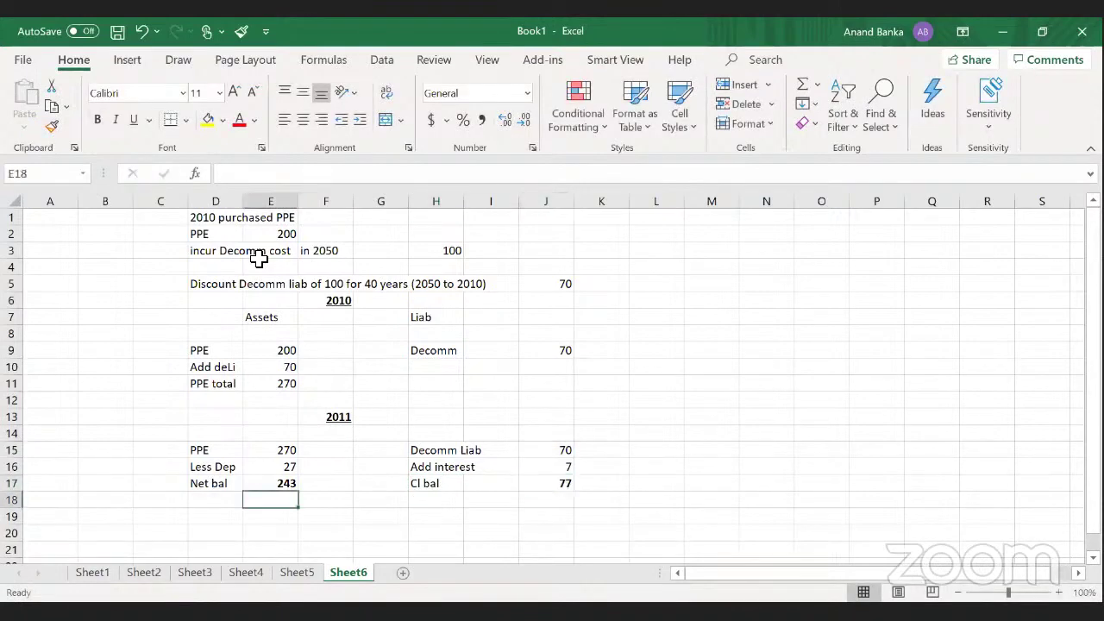
- Examine the discounted decommissioning liability amount in J5
{"action": "key", "text": "Down"}
{"action": "key", "text": "Right"}
{"action": "key", "text": "Up"}
{"action": "key", "text": "Up"}
{"action": "key", "text": "Up"}
{"action": "key", "text": "Up"}
{"action": "key", "text": "Up"}
{"action": "key", "text": "Up"}
{"action": "key", "text": "Up"}
{"action": "key", "text": "Up"}
{"action": "key", "text": "Up"}
{"action": "key", "text": "Up"}
{"action": "key", "text": "Up"}
{"action": "key", "text": "Up"}
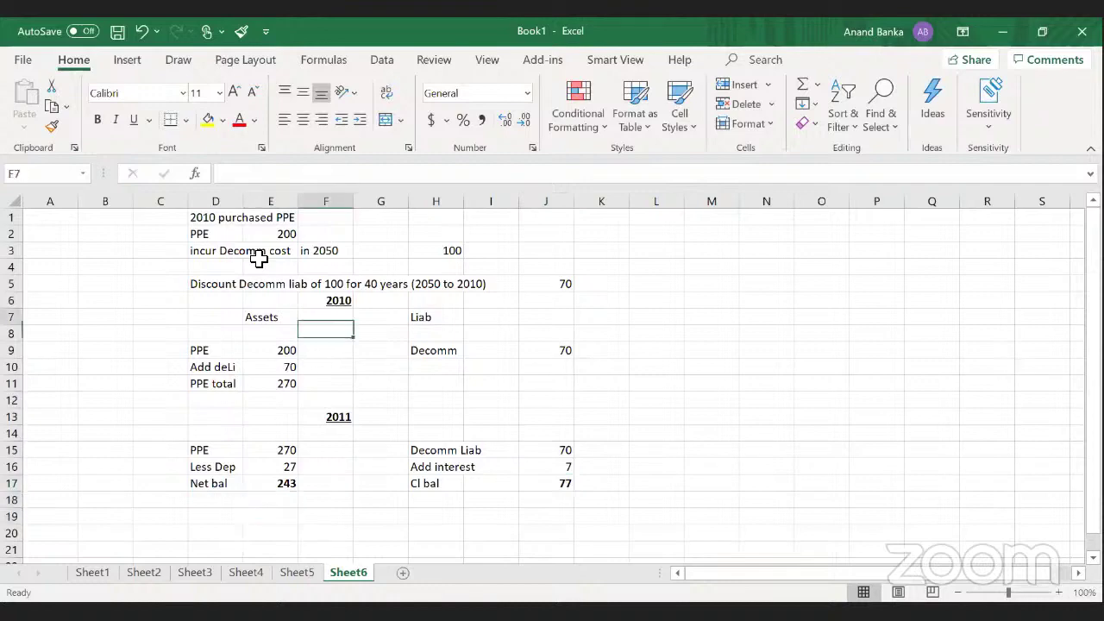
{"action": "key", "text": "Right"}
{"action": "key", "text": "Right"}
{"action": "key", "text": "Right"}
{"action": "key", "text": "Right"}
{"action": "key", "text": "Up"}
{"action": "key", "text": "Up"}
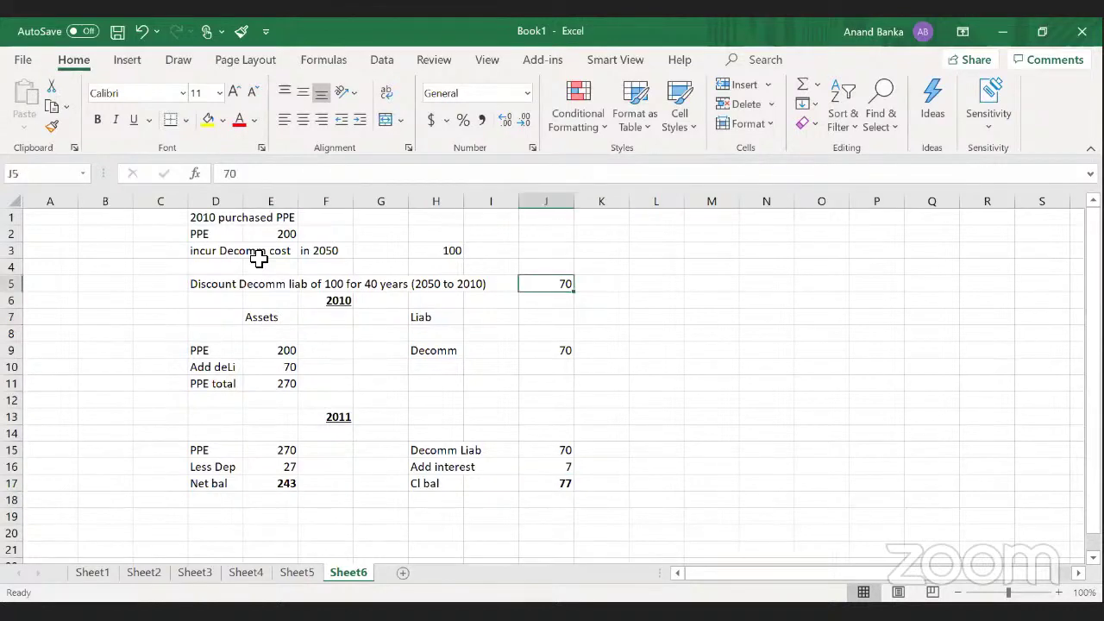
- Add the period heading "2010-2050" in F20 below the 2011 figures
{"action": "key", "text": "Down"}
{"action": "key", "text": "Left"}
{"action": "key", "text": "Left"}
{"action": "key", "text": "Down"}
{"action": "key", "text": "Down"}
{"action": "key", "text": "Down"}
{"action": "key", "text": "Down"}
{"action": "key", "text": "Down"}
{"action": "key", "text": "Down"}
{"action": "key", "text": "Down"}
{"action": "key", "text": "Down"}
{"action": "key", "text": "Down"}
{"action": "key", "text": "Down"}
{"action": "key", "text": "Down"}
{"action": "key", "text": "Down"}
{"action": "key", "text": "Down"}
{"action": "key", "text": "Down"}
{"action": "key", "text": "Down"}
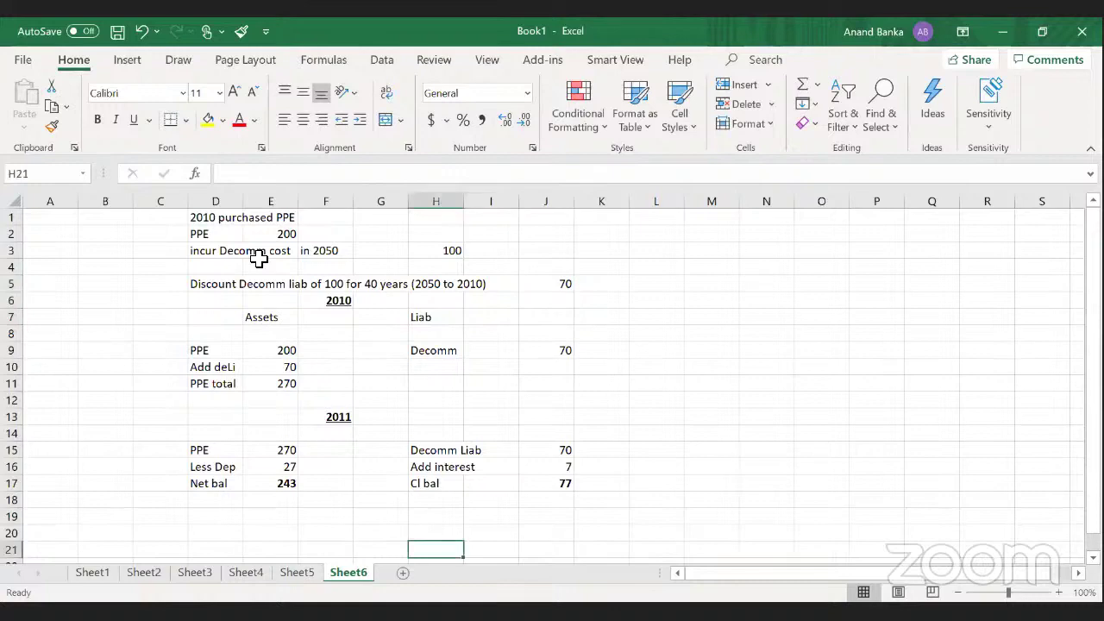
{"action": "key", "text": "Left"}
{"action": "key", "text": "Left"}
{"action": "key", "text": "Left"}
{"action": "key", "text": "Left"}
{"action": "key", "text": "Up"}
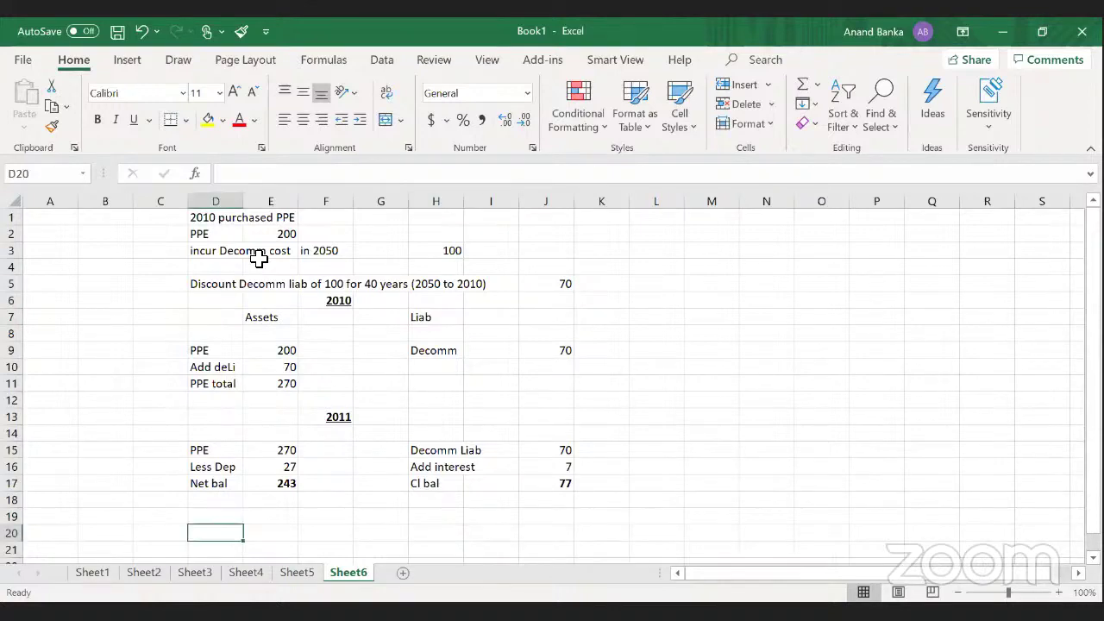
{"action": "key", "text": "Right"}
{"action": "key", "text": "Right"}
{"action": "type", "text": "2010-"}
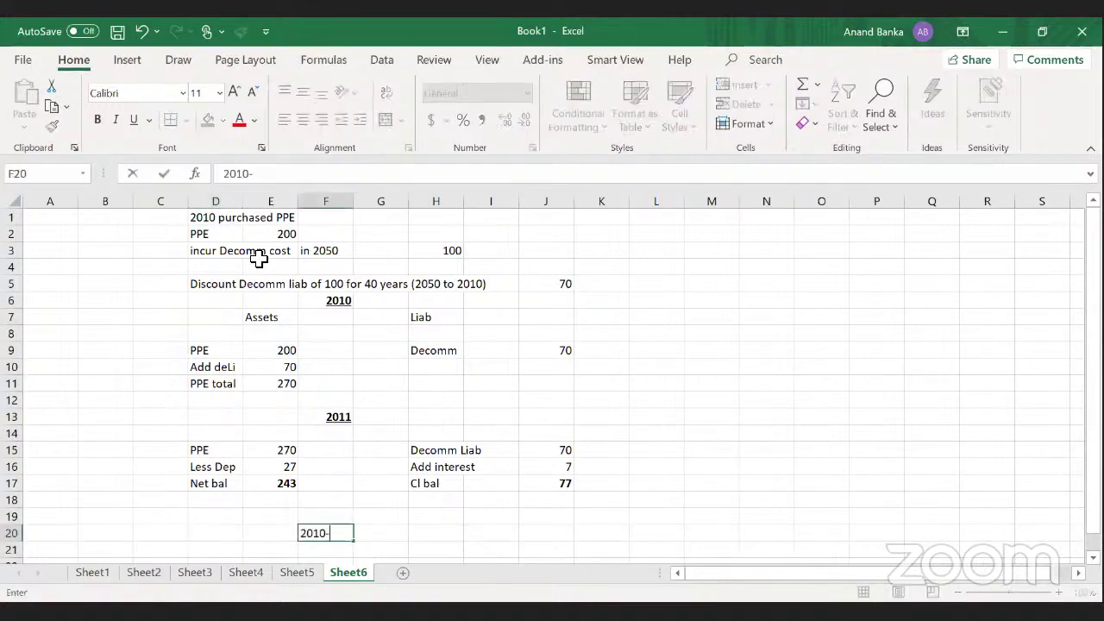
{"action": "type", "text": "2050"}
{"action": "key", "text": "Return"}
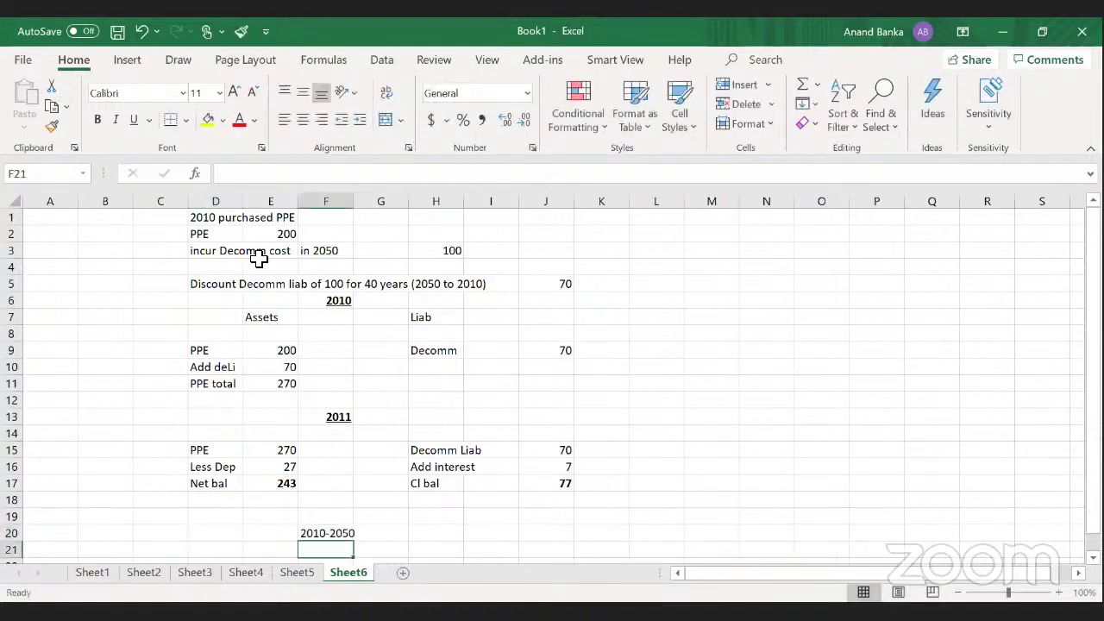
- Add the depreciation line "Depre exp" in D22 with the amount 70 in F22
{"action": "key", "text": "Down"}
{"action": "key", "text": "Left"}
{"action": "key", "text": "Left"}
{"action": "type", "text": "Depre exp"}
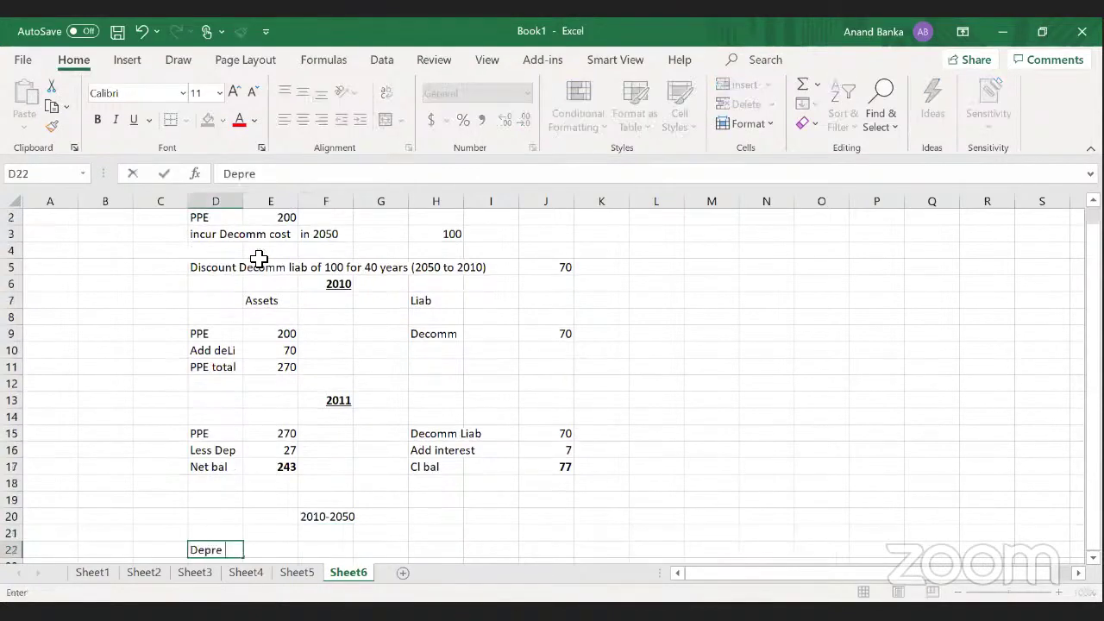
{"action": "key", "text": "Right"}
{"action": "key", "text": "Right"}
{"action": "type", "text": "70"}
{"action": "key", "text": "Return"}
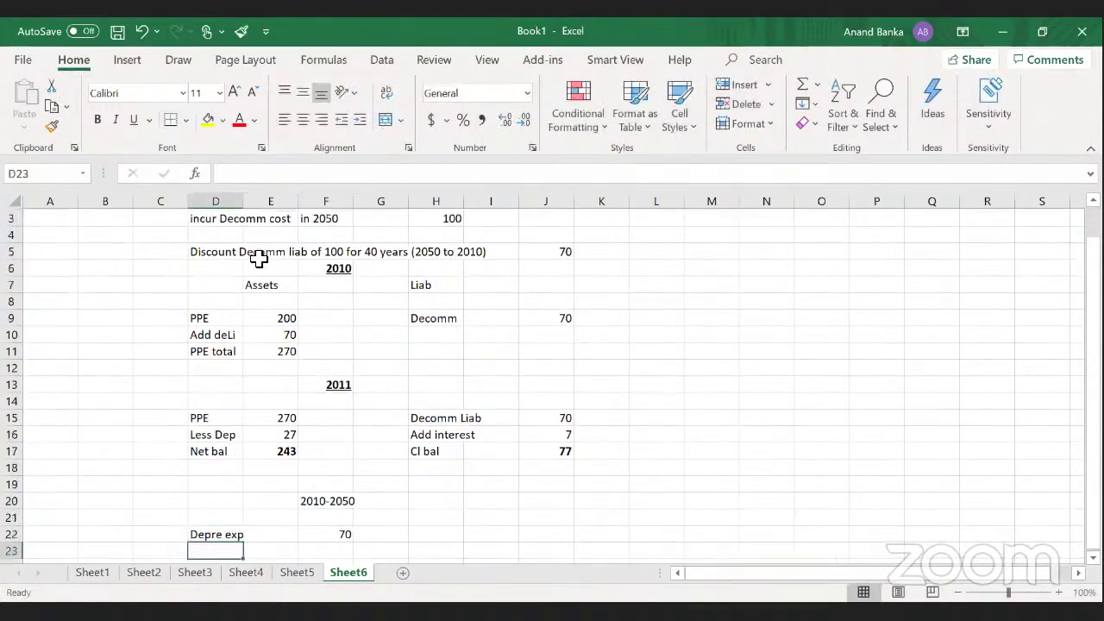
- Add the interest line "Int cost" in D23 with the amount 30 in F23
{"action": "type", "text": "Int cost"}
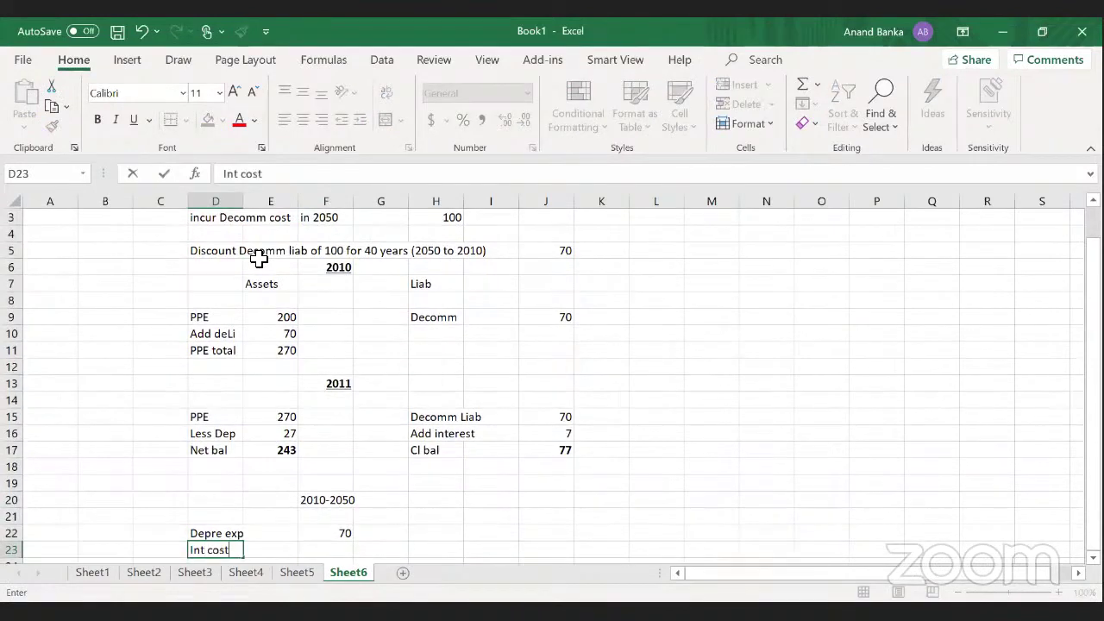
{"action": "key", "text": "Right"}
{"action": "key", "text": "Right"}
{"action": "type", "text": "3"}
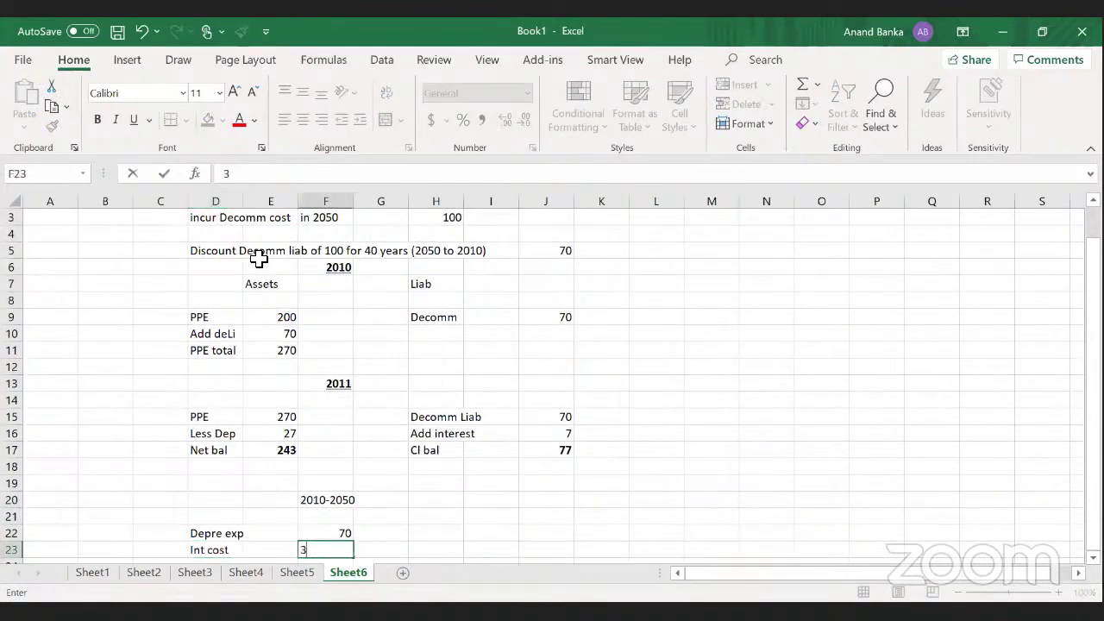
{"action": "type", "text": "0"}
{"action": "key", "text": "Return"}
- Total the depreciation and interest in bold in F24 with =SUM(F22:F23) and label it "decomm costs" in G24
{"action": "type", "text": "=SUM(-"}
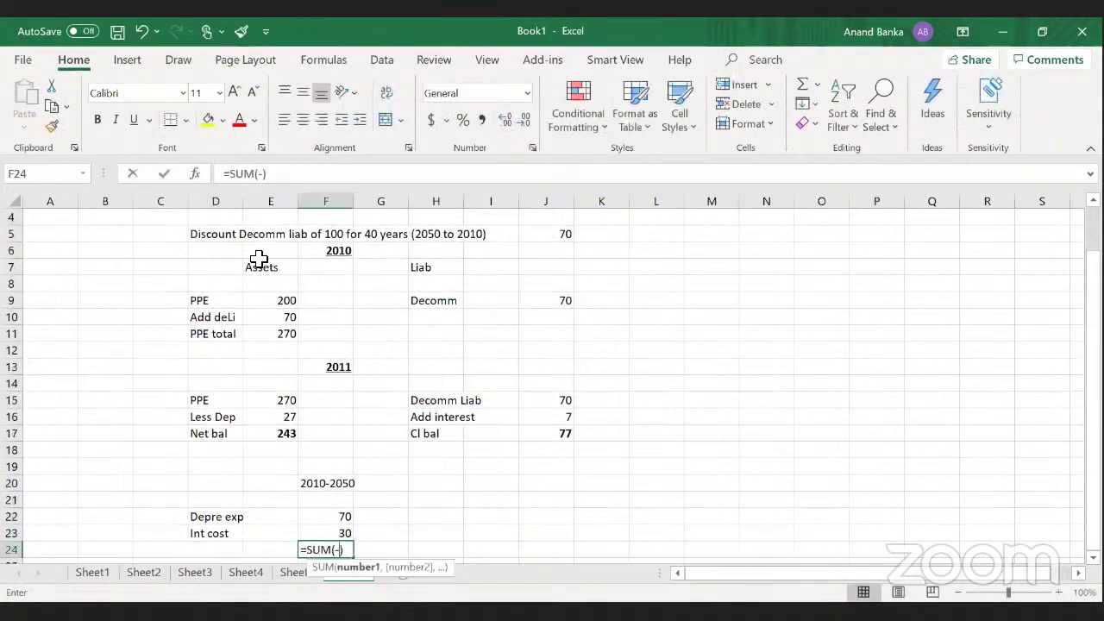
{"action": "key", "text": "Escape"}
{"action": "key", "text": "alt+equal"}
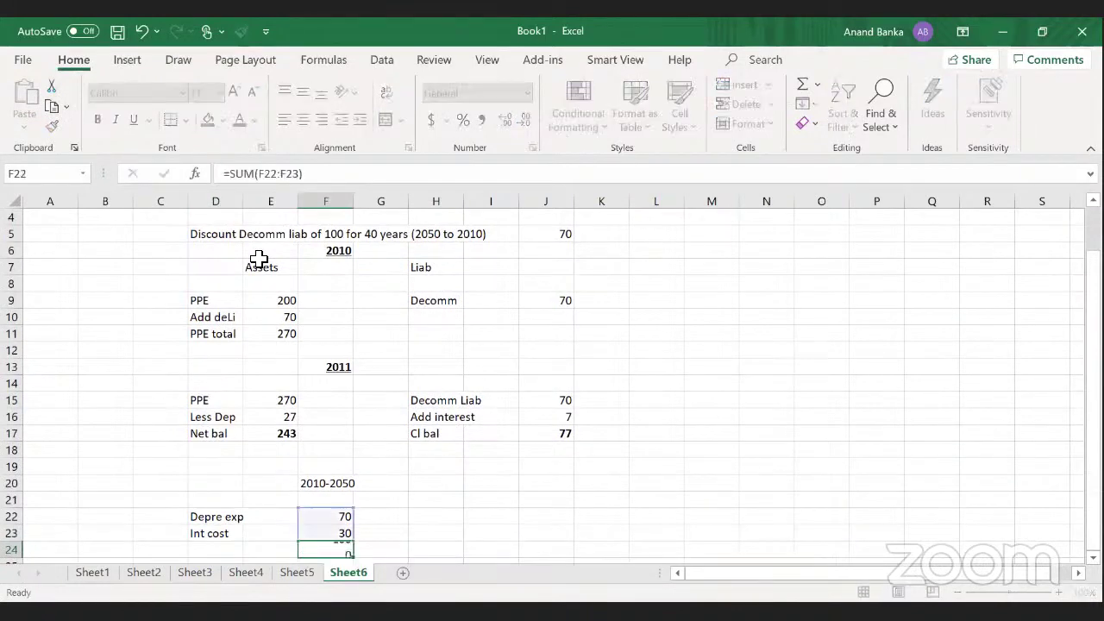
{"action": "key", "text": "ctrl+Return"}
{"action": "key", "text": "Right"}
{"action": "type", "text": "de"}
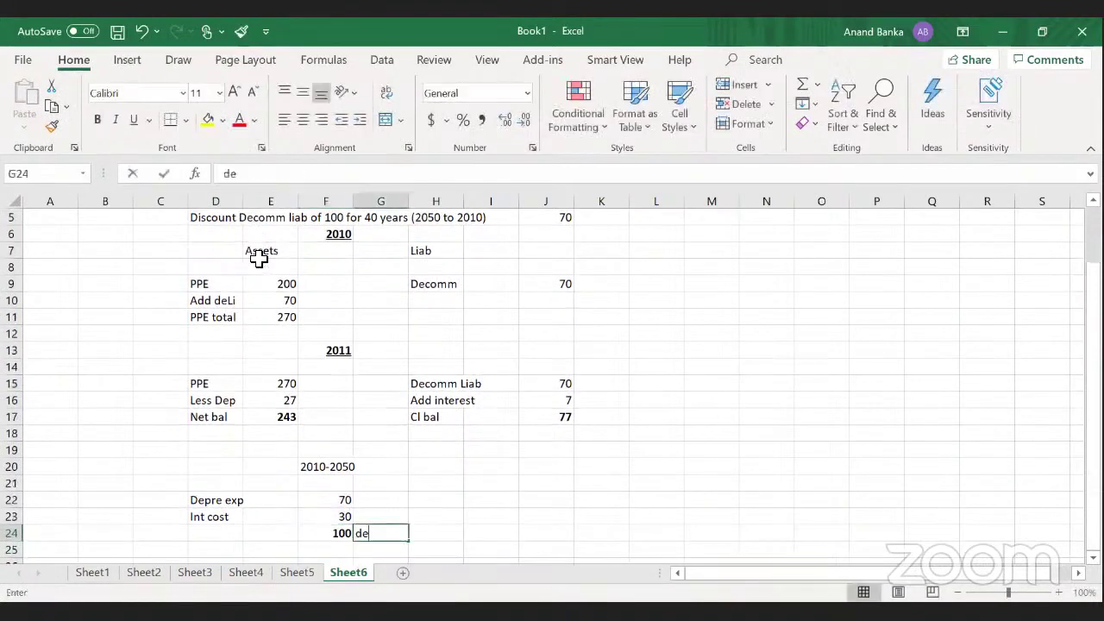
{"action": "type", "text": "comm costs"}
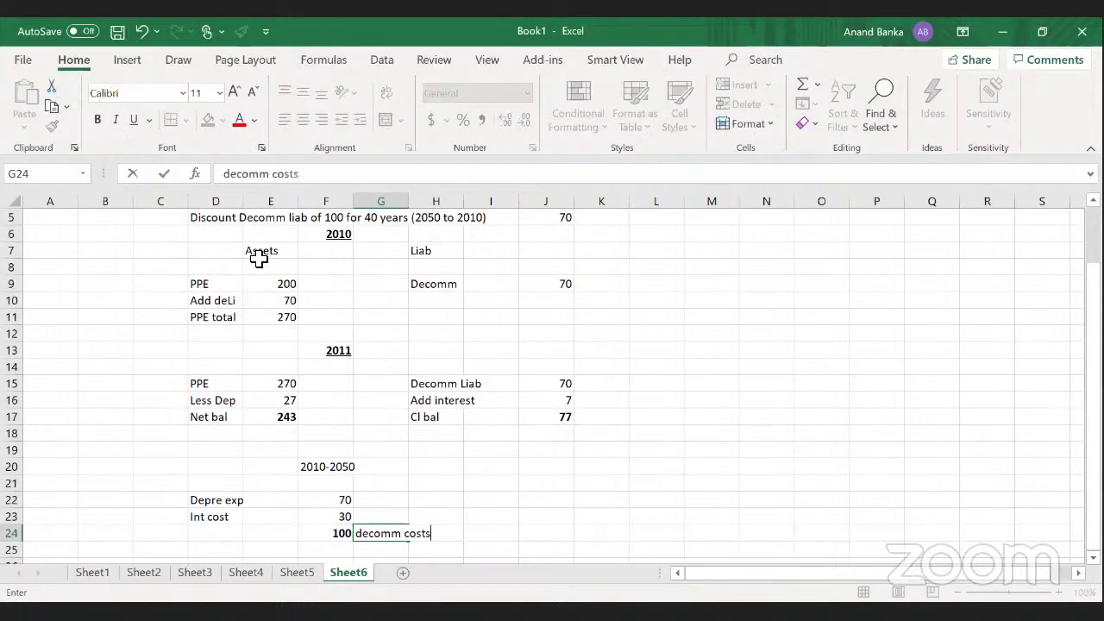
{"action": "key", "text": "Return"}
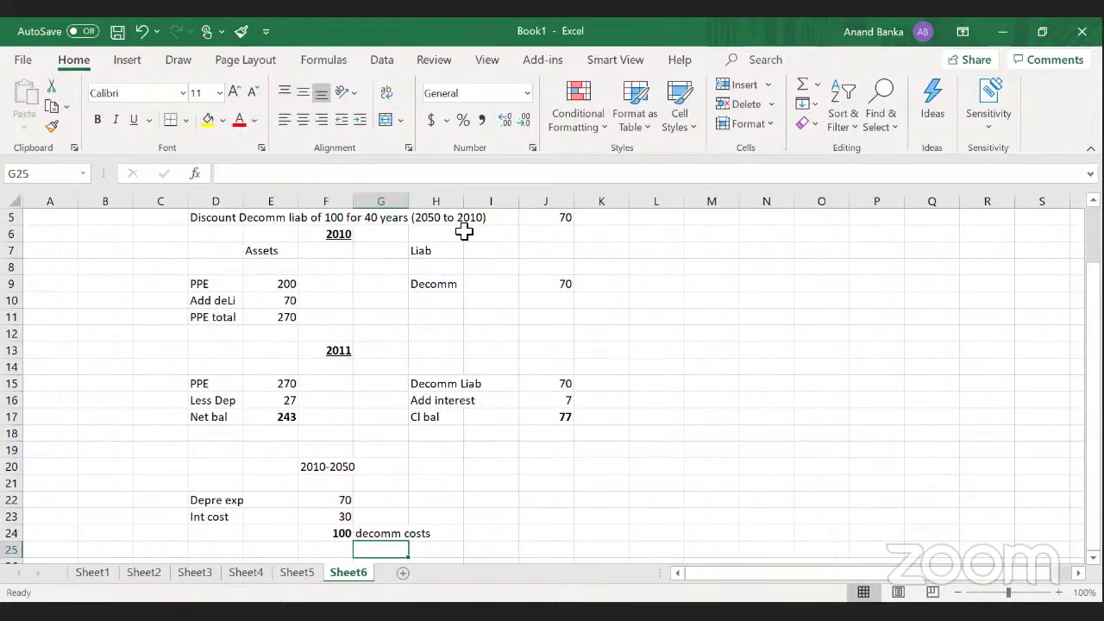
- Add the note "Disc rate = applicable as at 01 April 2010" in L5 beside the discounted liability
{"action": "left_click", "coordinate": [499, 226]}
{"action": "key", "text": "Up"}
{"action": "key", "text": "Up"}
{"action": "key", "text": "Up"}
{"action": "key", "text": "Up"}
{"action": "key", "text": "Right"}
{"action": "key", "text": "Right"}
{"action": "key", "text": "Right"}
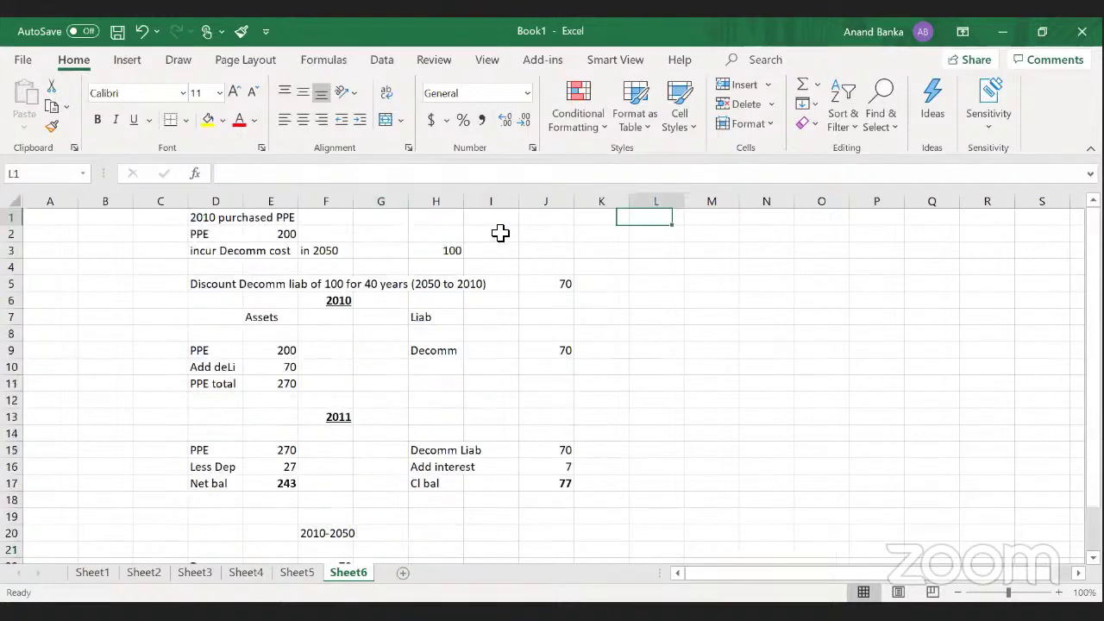
{"action": "key", "text": "Down"}
{"action": "key", "text": "Down"}
{"action": "key", "text": "Down"}
{"action": "key", "text": "Down"}
{"action": "type", "text": "Disc rate"}
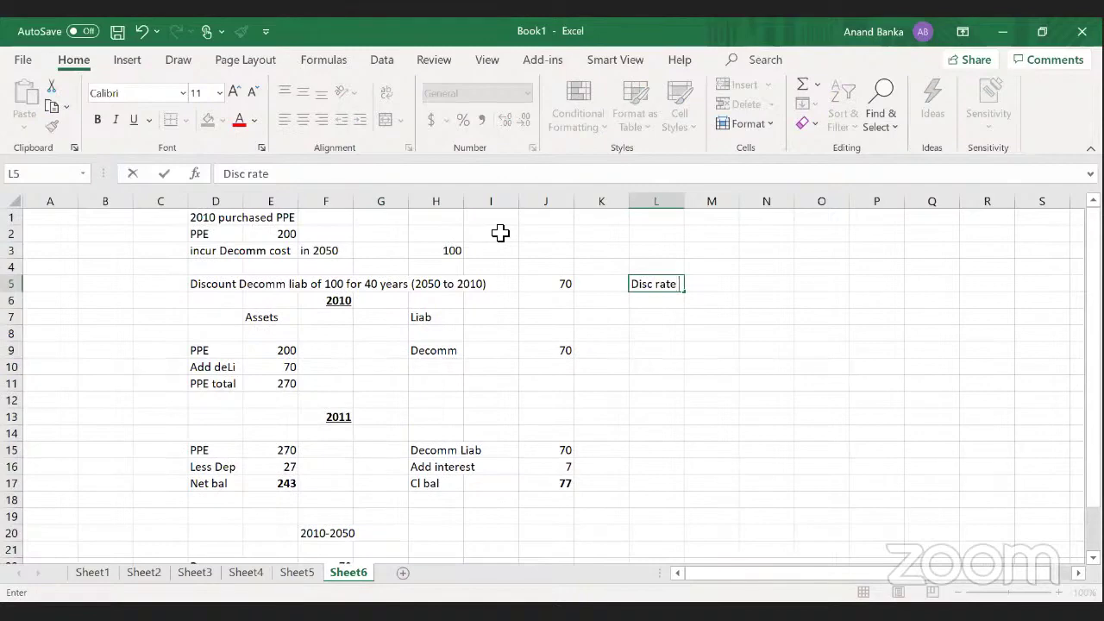
{"action": "type", "text": " = applicab"}
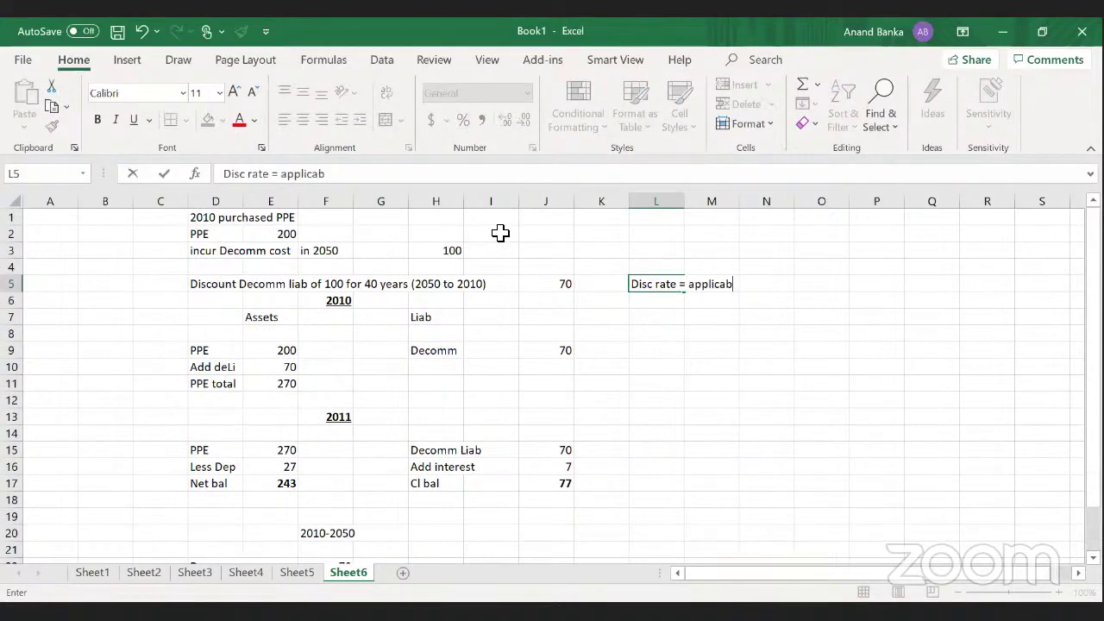
{"action": "type", "text": "le as at 01 Ap"}
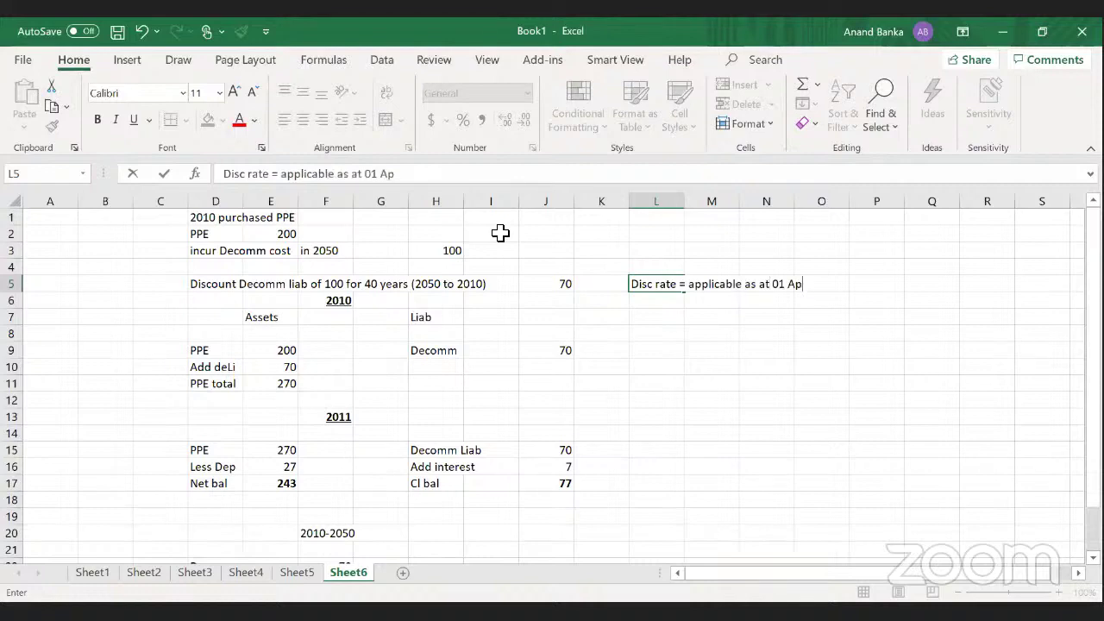
{"action": "type", "text": "ril 201"}
{"action": "type", "text": "0"}
{"action": "key", "text": "Return"}
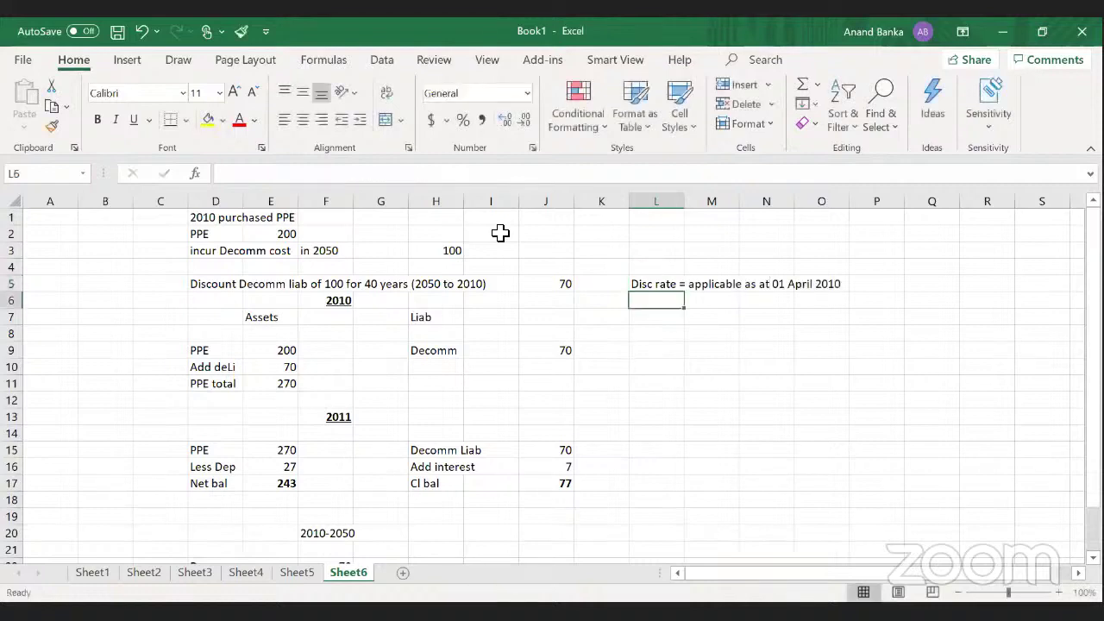
- Add the label "Useful life for depn" in L7 with "diff for every year from 2010 to 2050" in N7
{"action": "key", "text": "Return"}
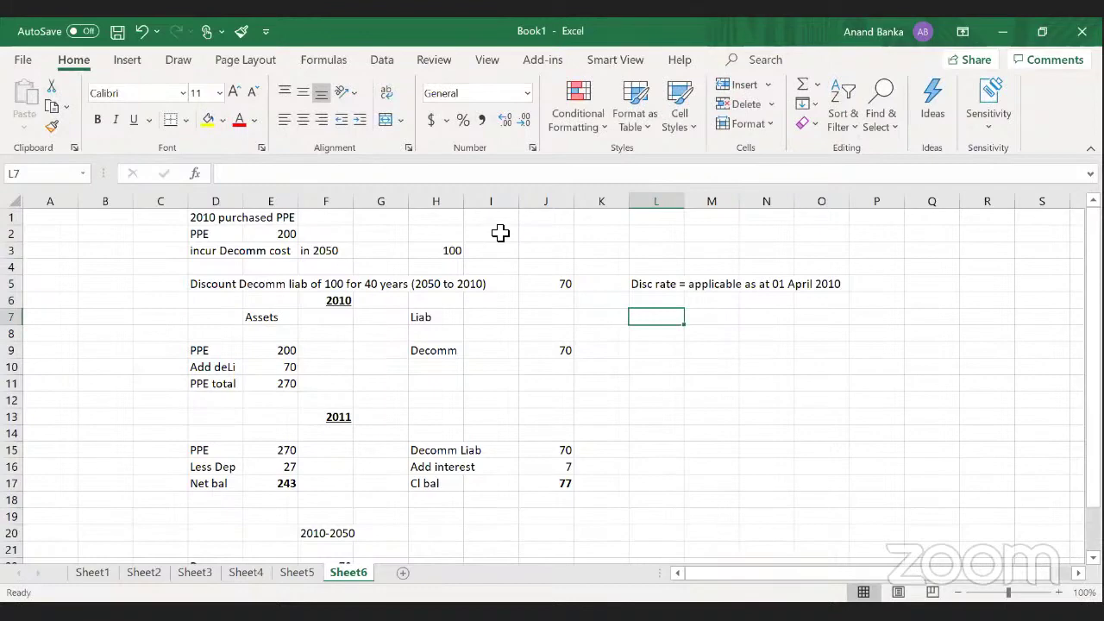
{"action": "type", "text": "Useful li"}
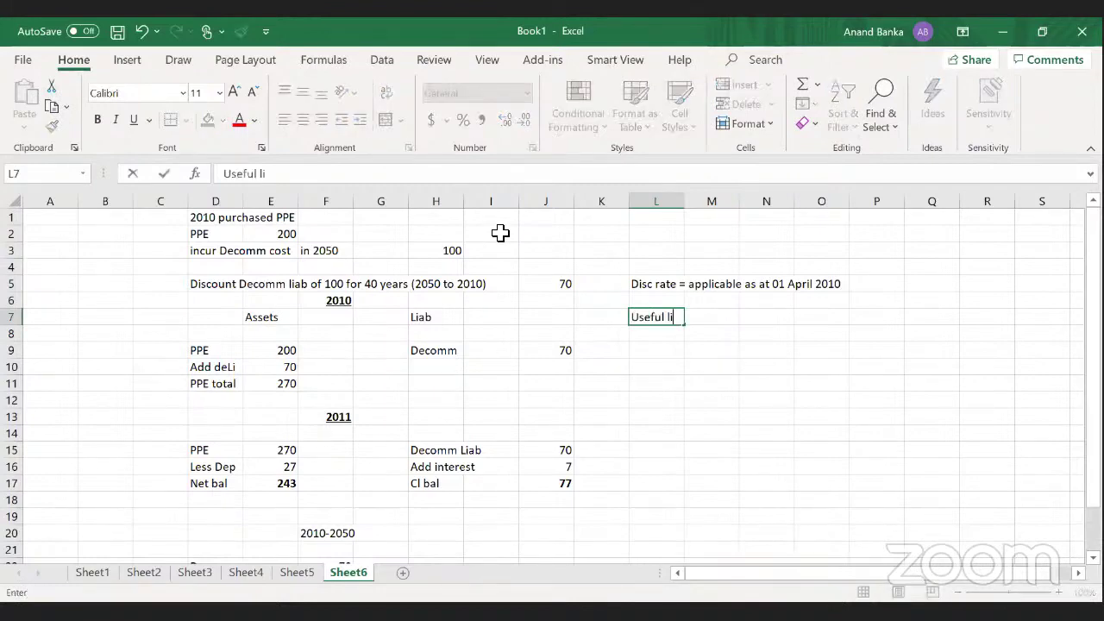
{"action": "type", "text": "fe for depn"}
{"action": "key", "text": "Tab"}
{"action": "key", "text": "Tab"}
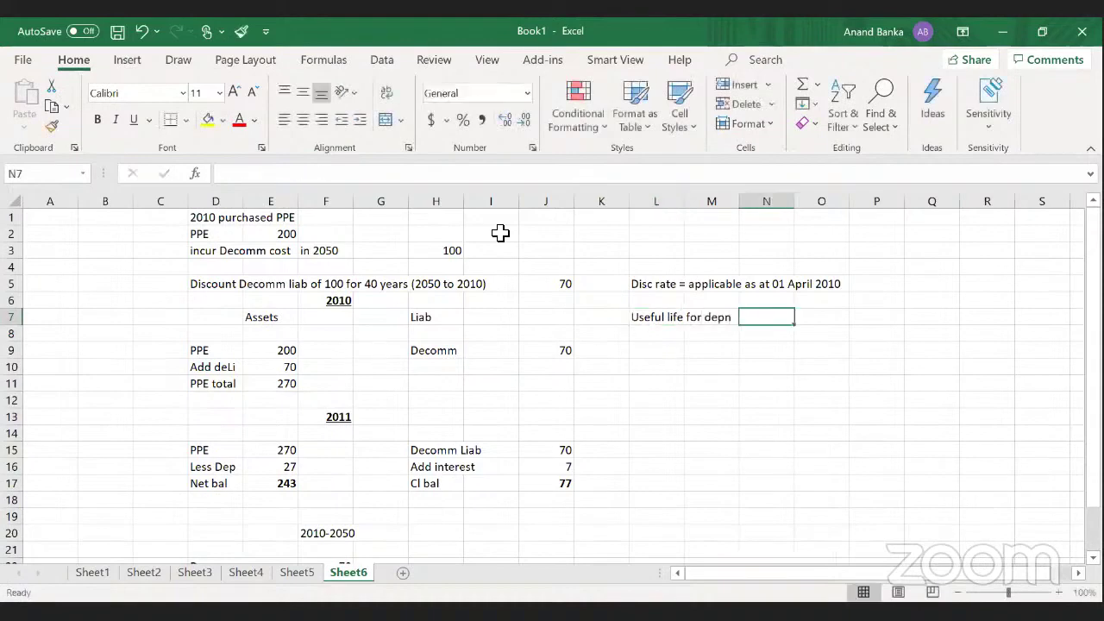
{"action": "type", "text": "d"}
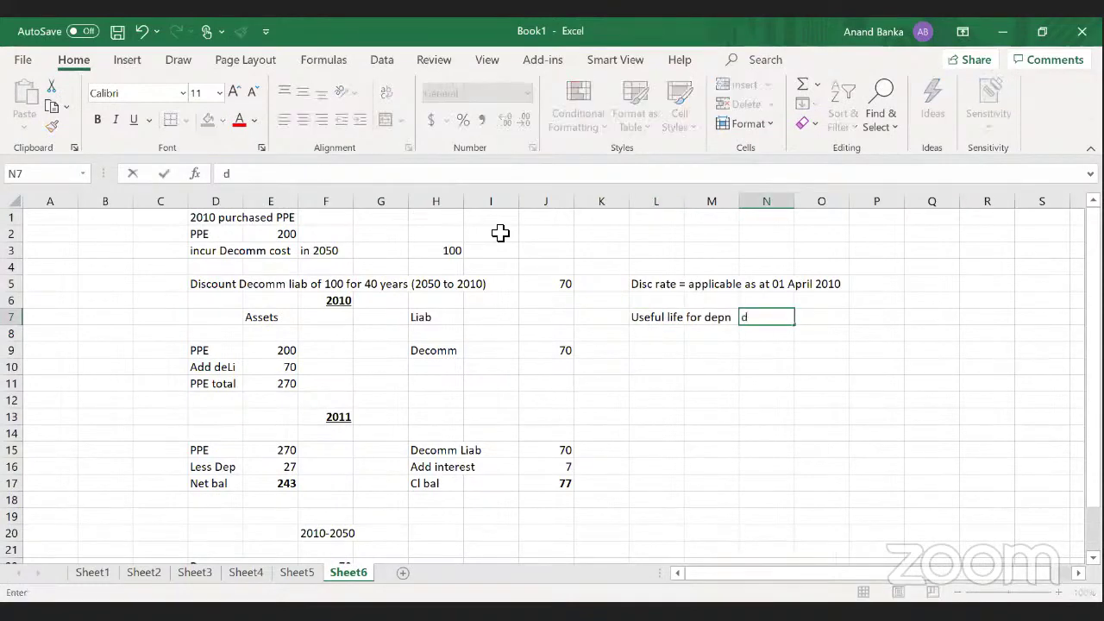
{"action": "type", "text": "iff for everyt"}
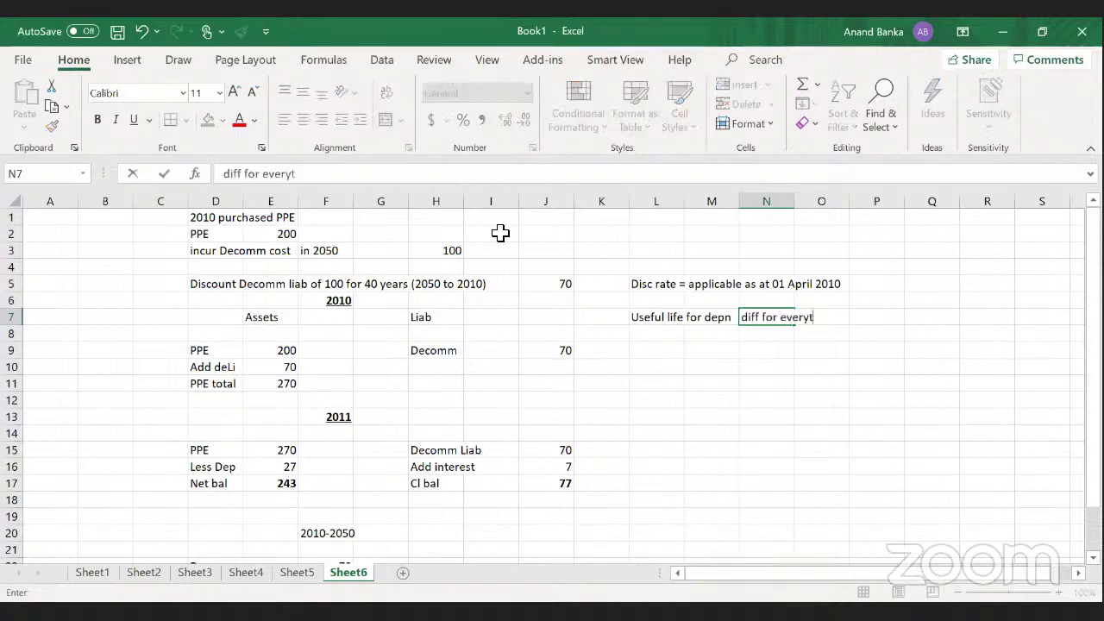
{"action": "key", "text": "BackSpace"}
{"action": "type", "text": "year from 2010 to 201"}
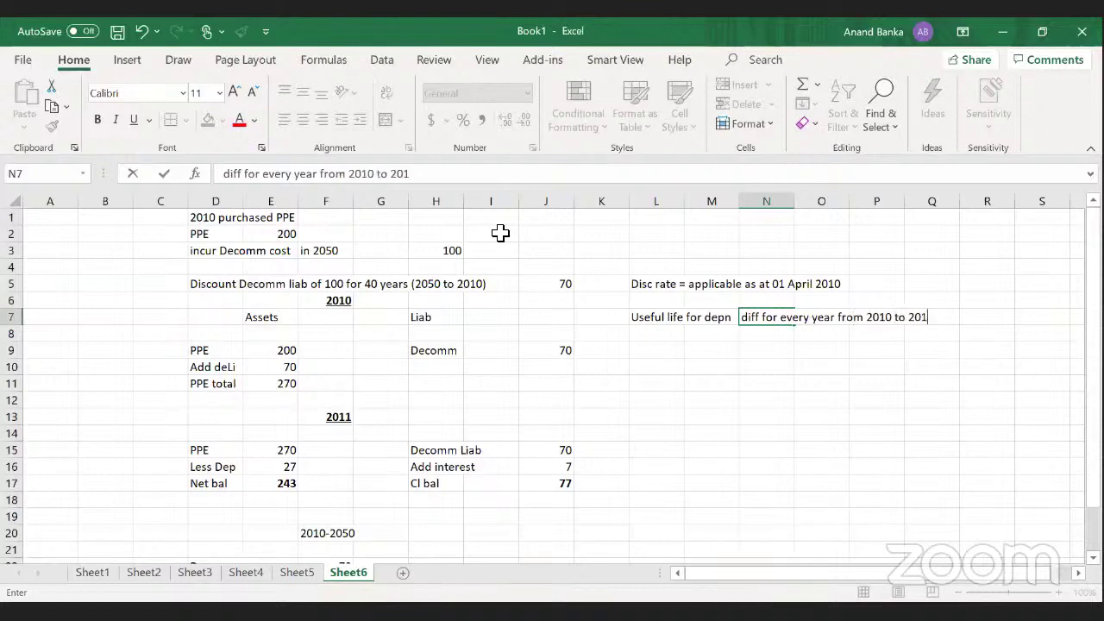
{"action": "key", "text": "BackSpace"}
{"action": "type", "text": "50"}
{"action": "key", "text": "Return"}
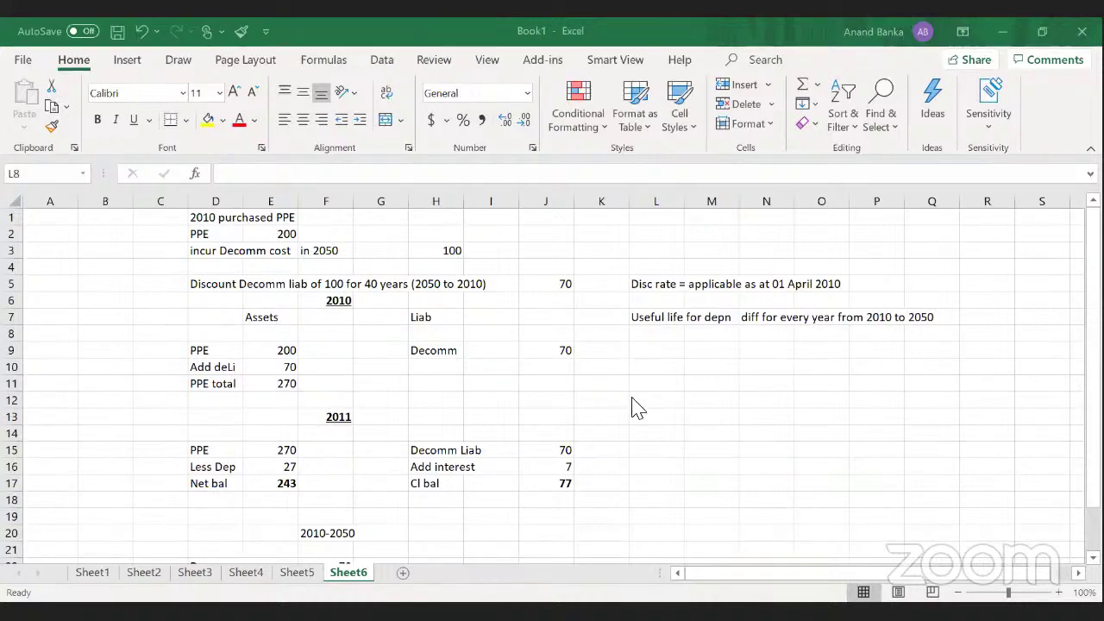
- Add the heading "Ind AS 101" in M10 below the useful life note
{"action": "key", "text": "Down"}
{"action": "key", "text": "Down"}
{"action": "key", "text": "Down"}
{"action": "key", "text": "Left"}
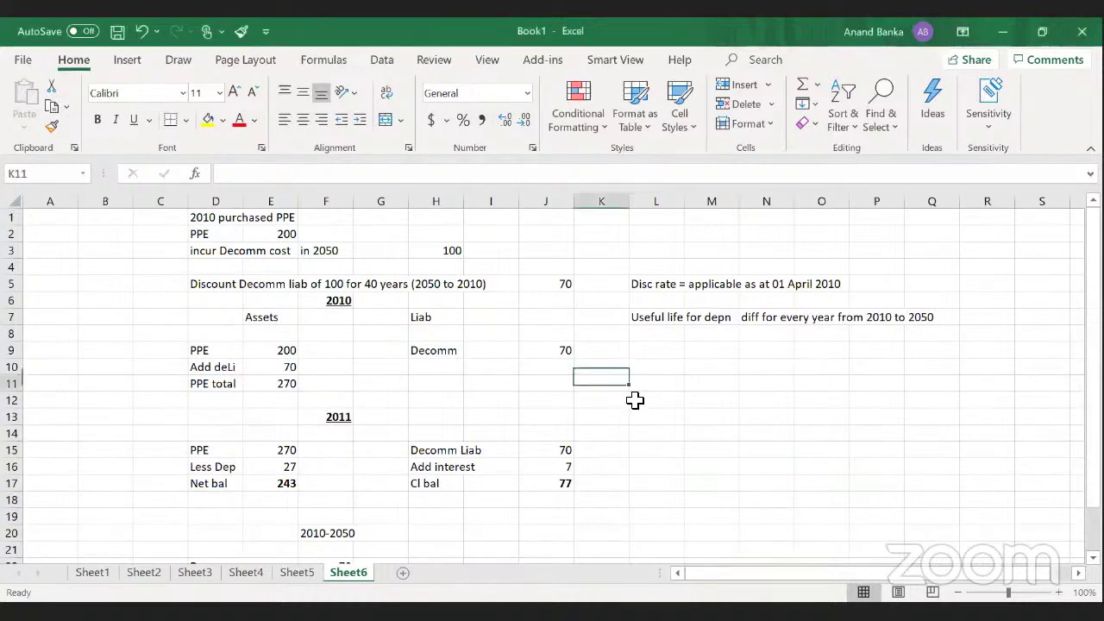
{"action": "key", "text": "ctrl+Up"}
{"action": "key", "text": "Down"}
{"action": "key", "text": "Right"}
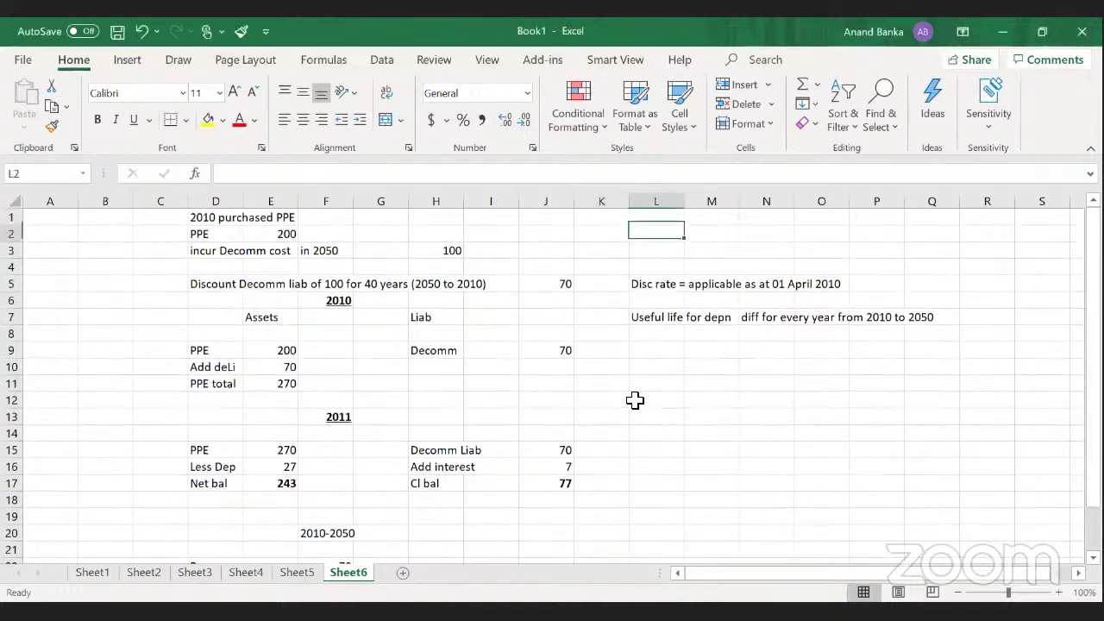
{"action": "key", "text": "Down"}
{"action": "key", "text": "Down"}
{"action": "key", "text": "Down"}
{"action": "key", "text": "Down"}
{"action": "key", "text": "Down"}
{"action": "key", "text": "Down"}
{"action": "key", "text": "Down"}
{"action": "key", "text": "Down"}
{"action": "key", "text": "Right"}
{"action": "type", "text": "Ind AS 101"}
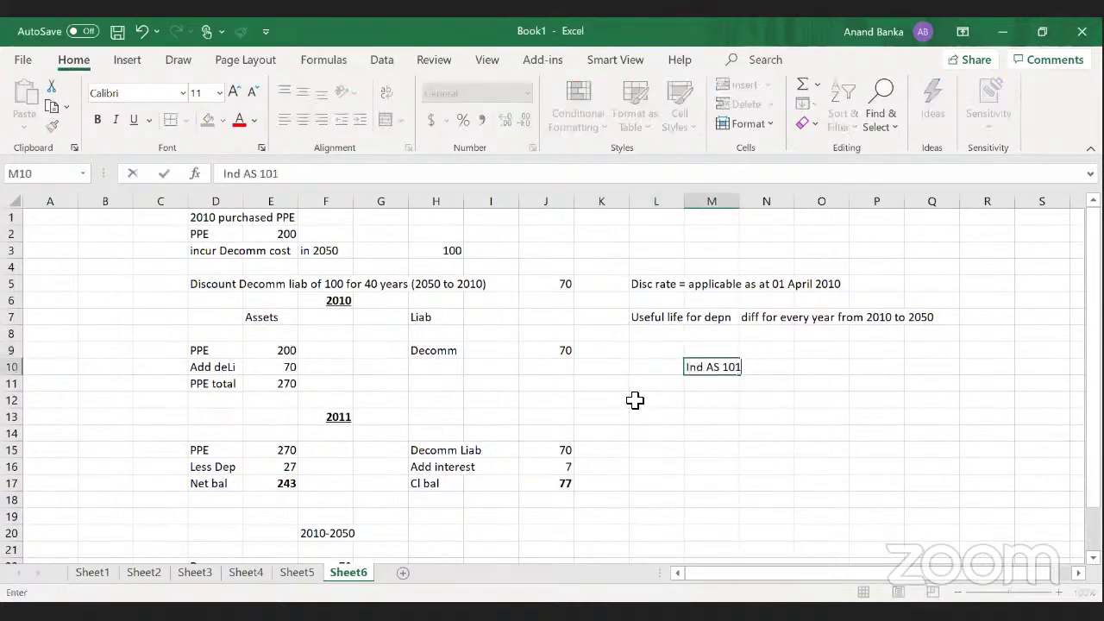
{"action": "key", "text": "Return"}
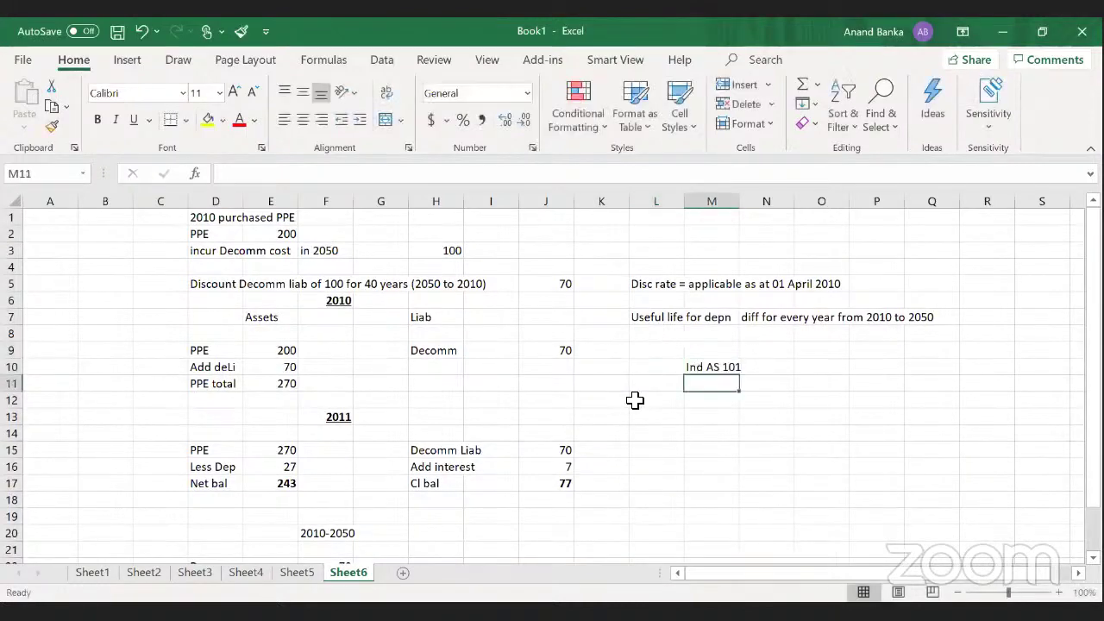
- Enter the year 2018 in bold in M11 under the Ind AS 101 heading
{"action": "type", "text": "2018"}
{"action": "key", "text": "Return"}
{"action": "key", "text": "Up"}
{"action": "key", "text": "ctrl+b"}
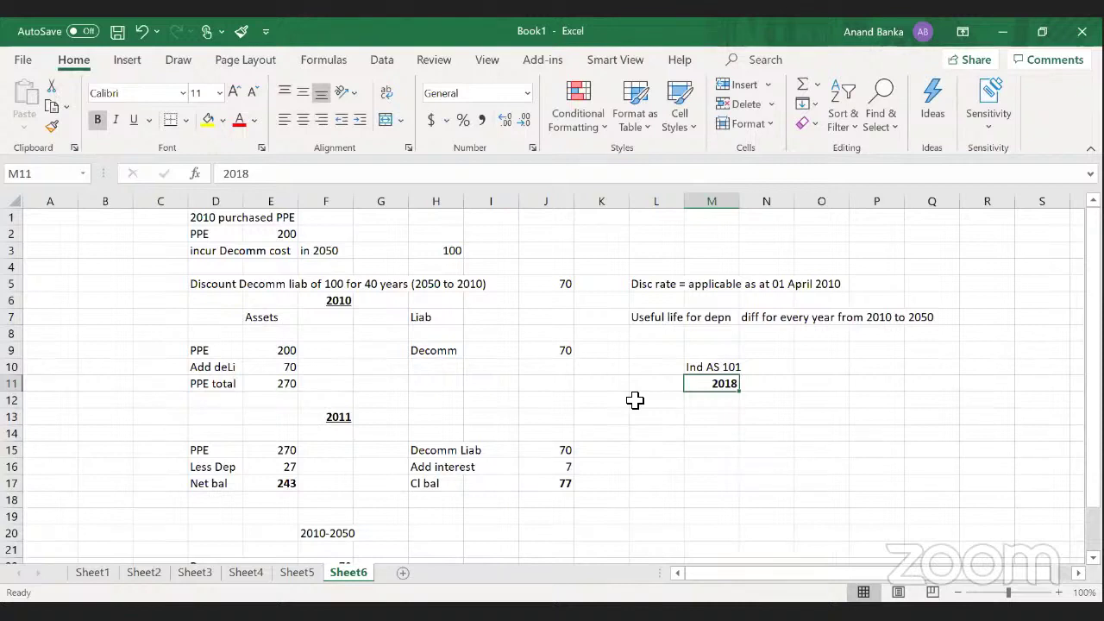
{"action": "key", "text": "Down"}
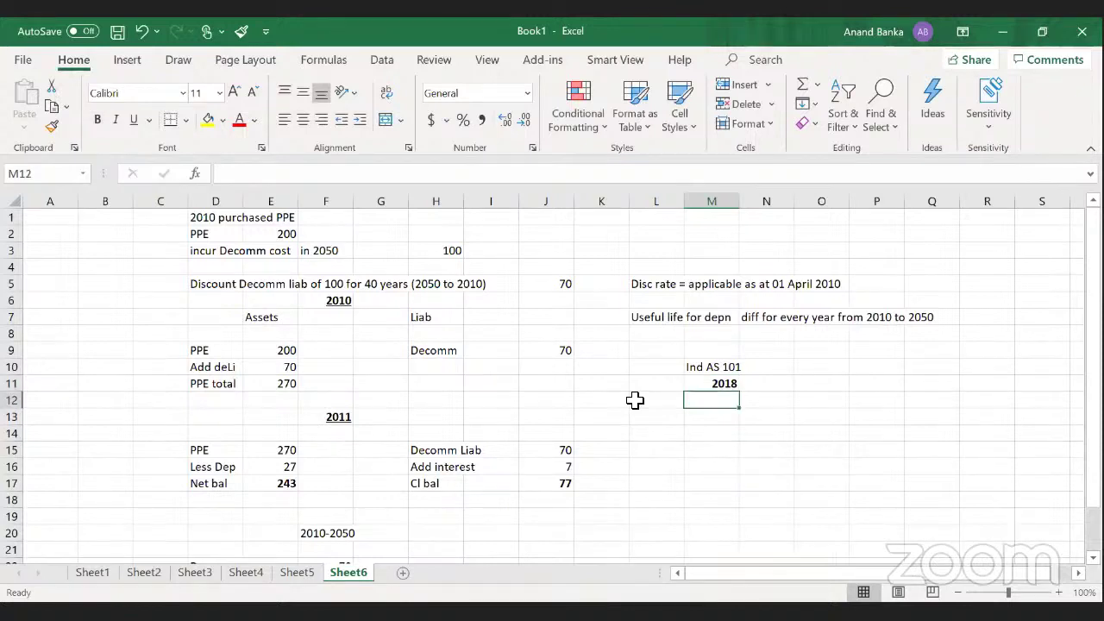
- Add the bold, underlined subheading "PPE" in M12 below the year 2018
{"action": "type", "text": "PPE"}
{"action": "key", "text": "Return"}
{"action": "key", "text": "Up"}
{"action": "key", "text": "ctrl+b"}
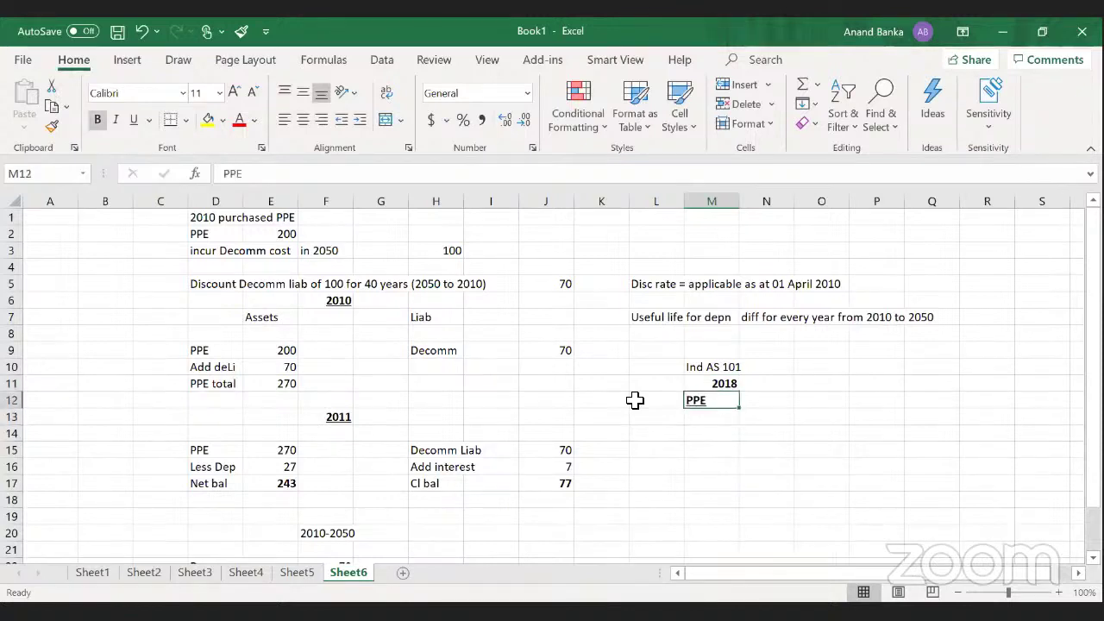
{"action": "key", "text": "Down"}
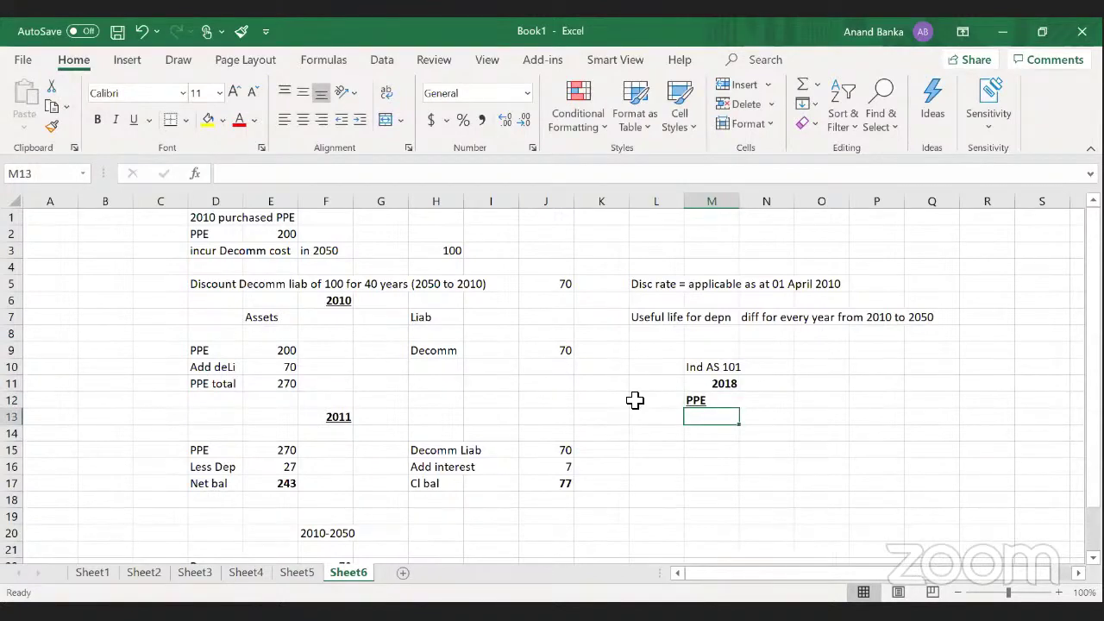
- Link M13 to the 2010 PPE total with =E11
{"action": "type", "text": "="}
{"action": "key", "text": "Left"}
{"action": "key", "text": "Left"}
{"action": "key", "text": "Left"}
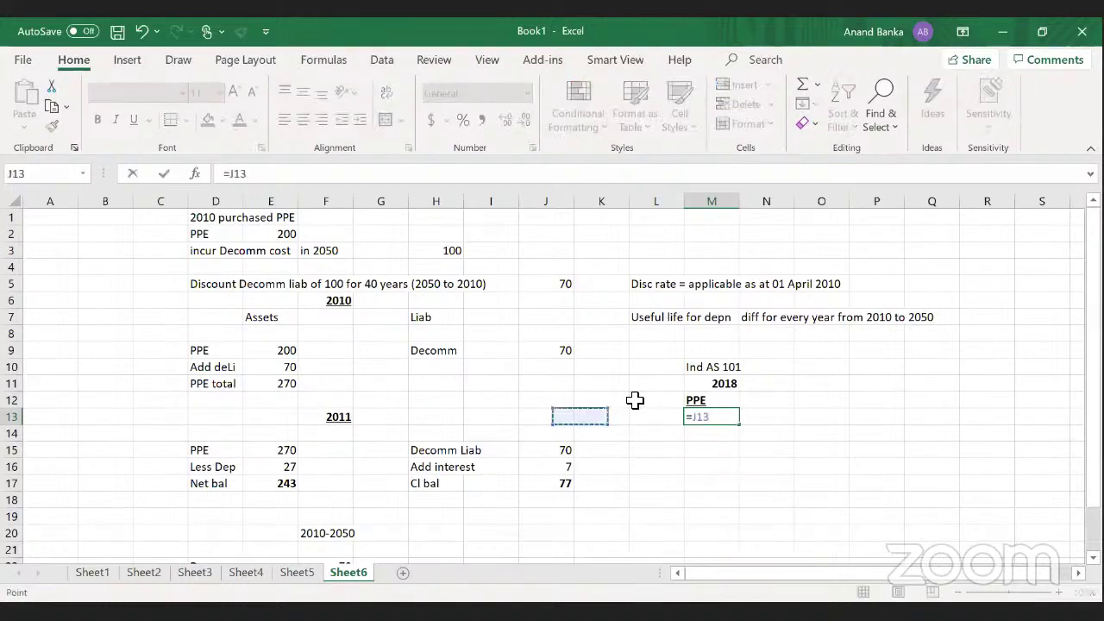
{"action": "key", "text": "Left"}
{"action": "key", "text": "Left"}
{"action": "key", "text": "Left"}
{"action": "key", "text": "Left"}
{"action": "key", "text": "Left"}
{"action": "key", "text": "Up"}
{"action": "key", "text": "Up"}
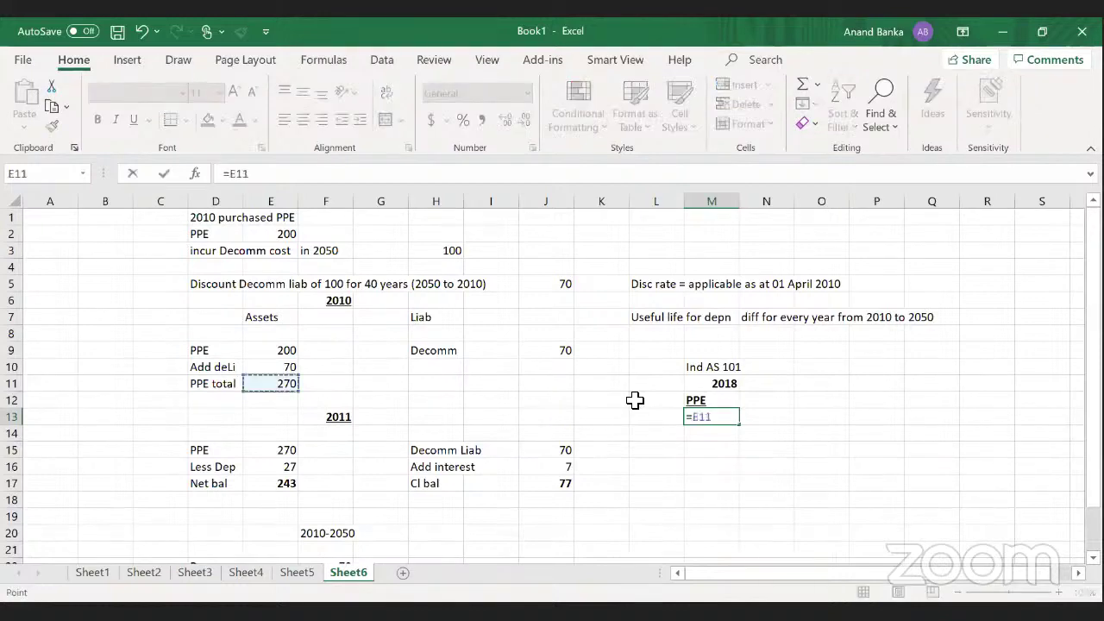
{"action": "key", "text": "ctrl+Return"}
{"action": "key", "text": "Down"}
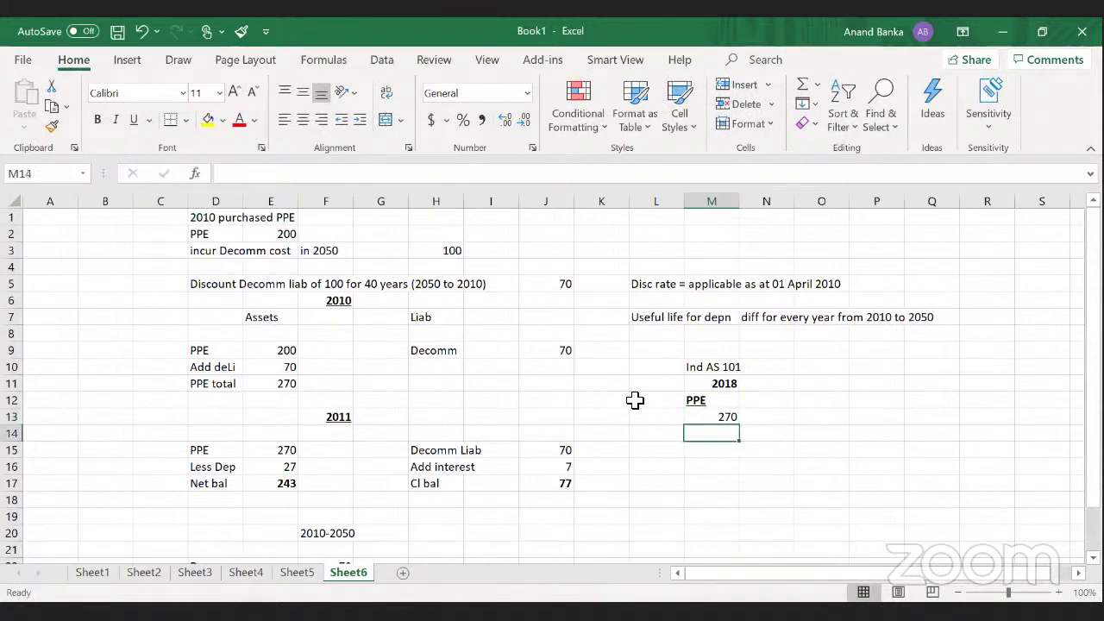
- Enter the note "Depreciate using useful life as at 01 pril 2018" in M15 below the PPE amount
{"action": "key", "text": "Right"}
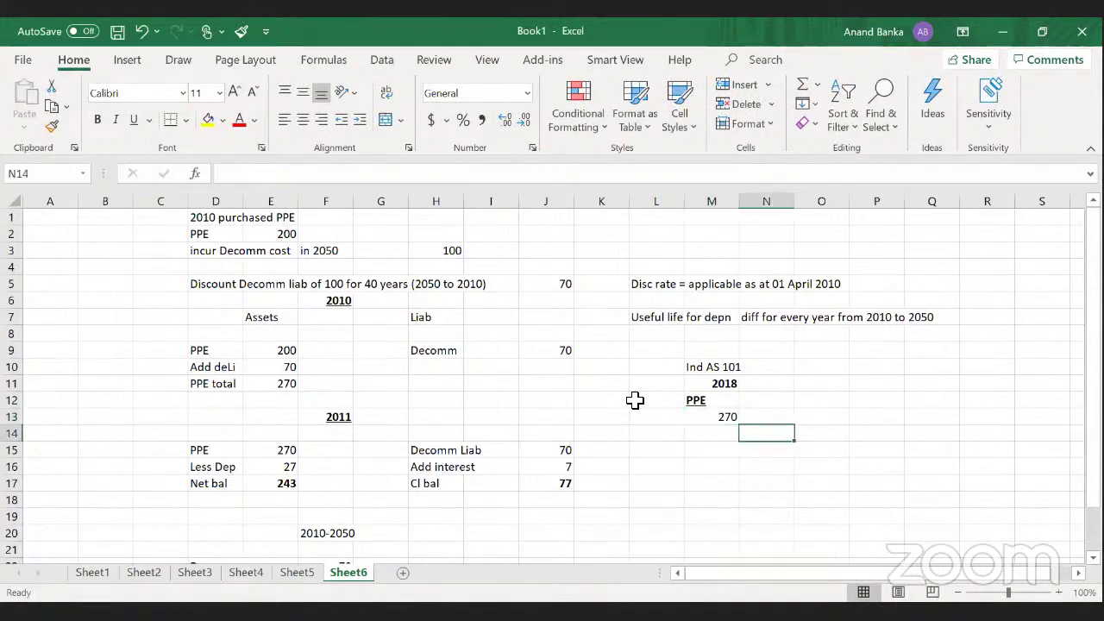
{"action": "key", "text": "Down"}
{"action": "key", "text": "Left"}
{"action": "type", "text": "Dep"}
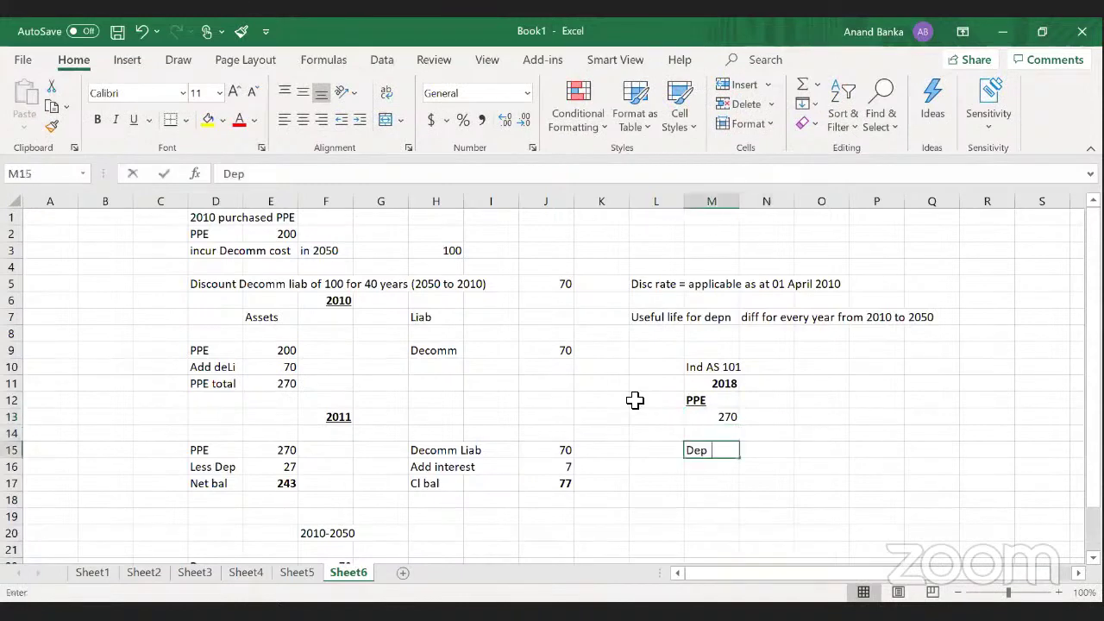
{"action": "type", "text": "reciate using u"}
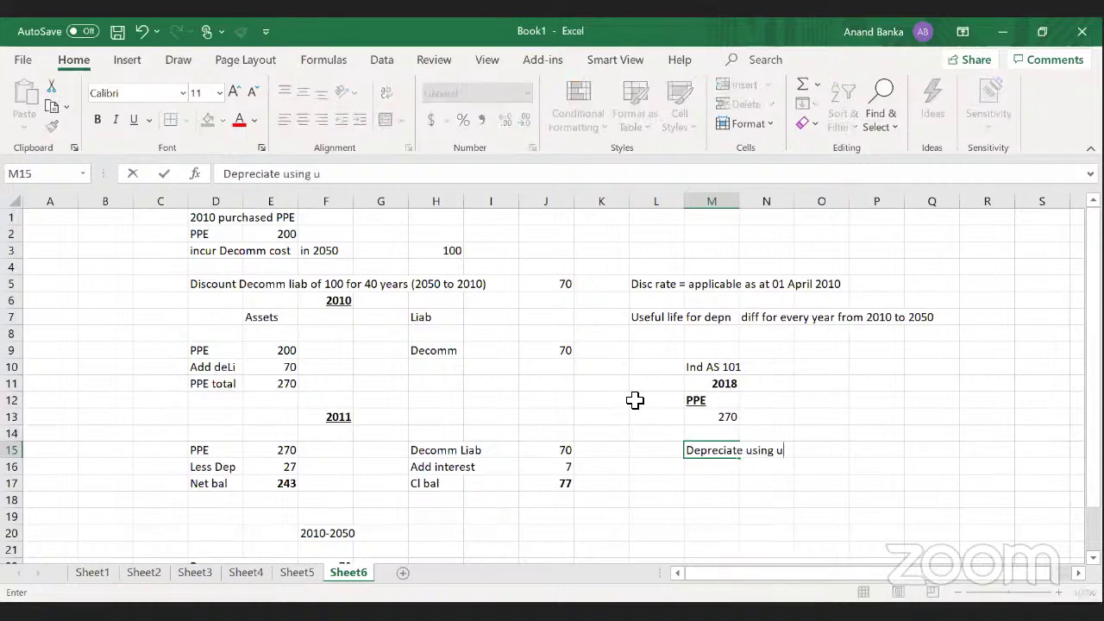
{"action": "type", "text": "seful life as "}
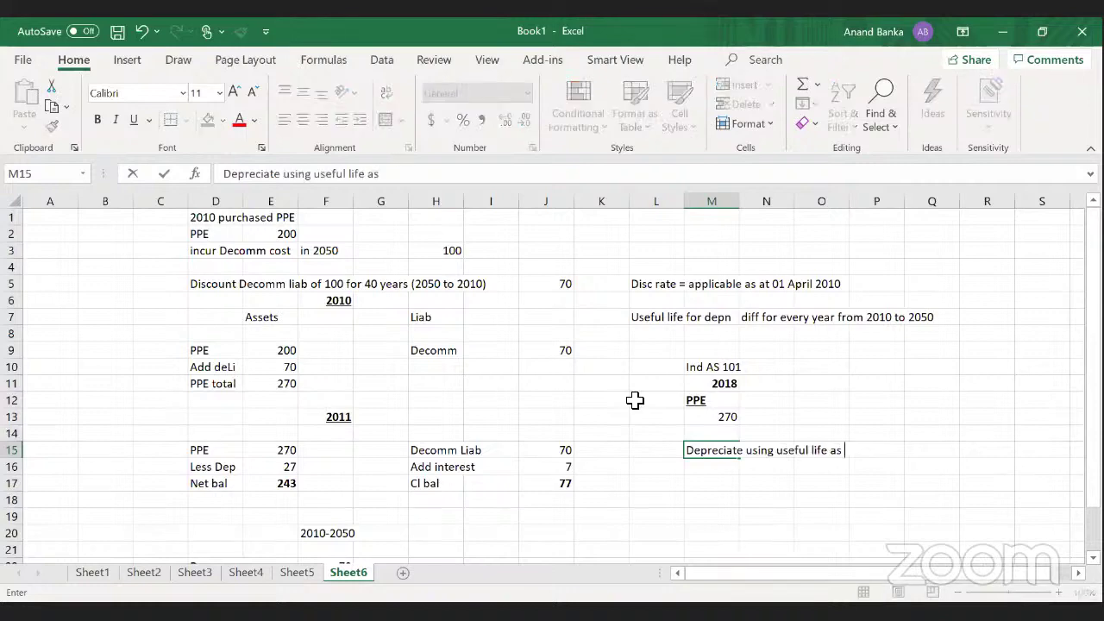
{"action": "type", "text": "at 01 pril"}
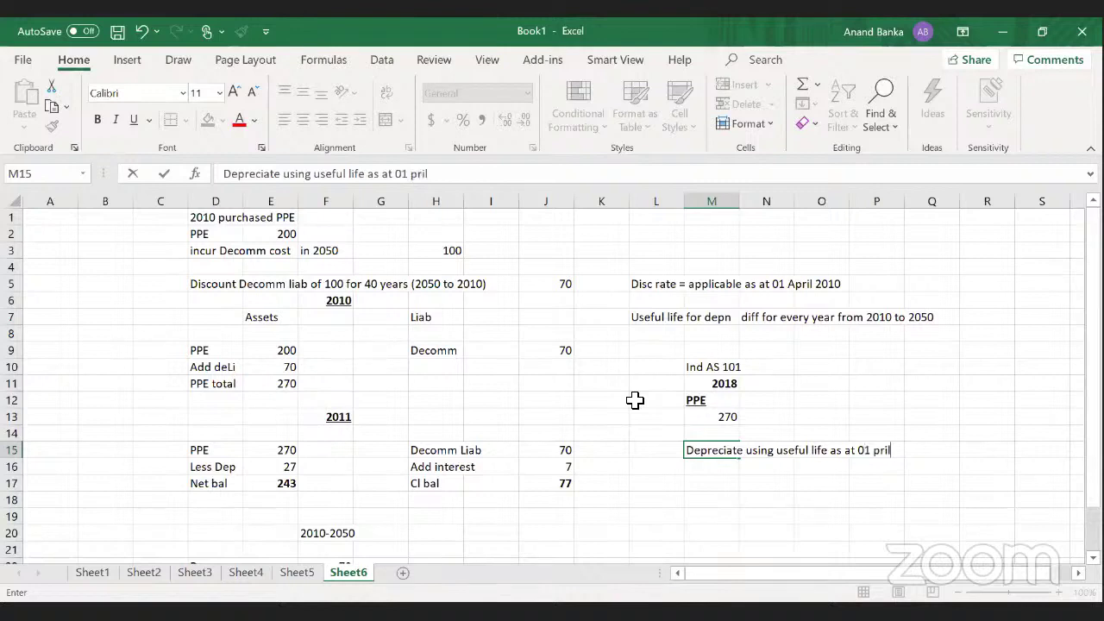
{"action": "type", "text": " 2018"}
{"action": "key", "text": "Return"}
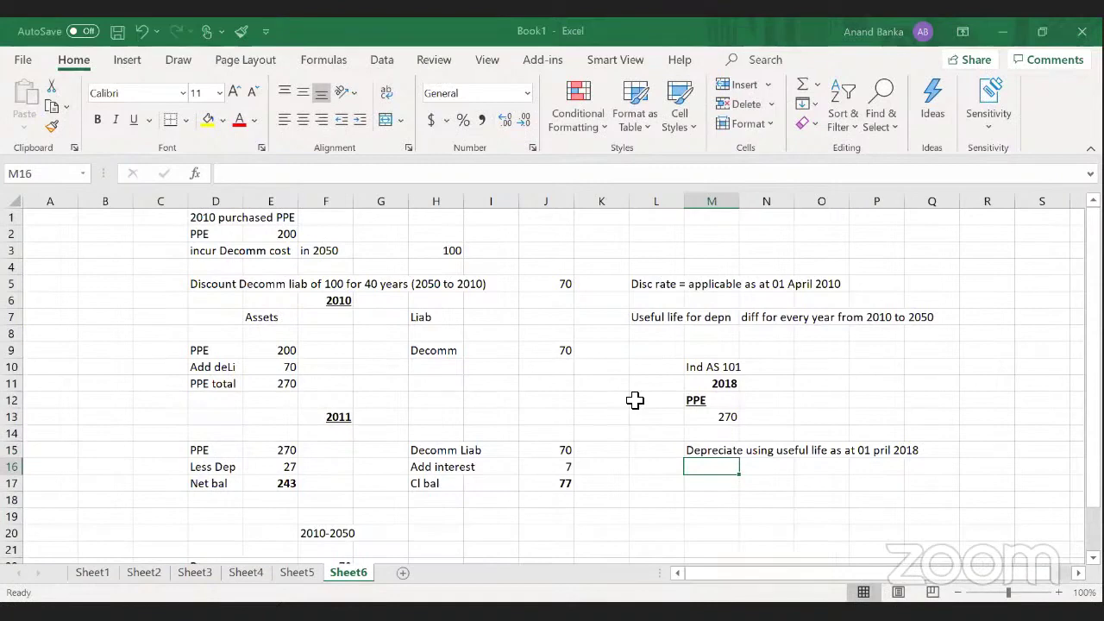
- Label the depreciation note as "Relief 1" in L15
{"action": "key", "text": "Up"}
{"action": "key", "text": "Left"}
{"action": "type", "text": "Relief"}
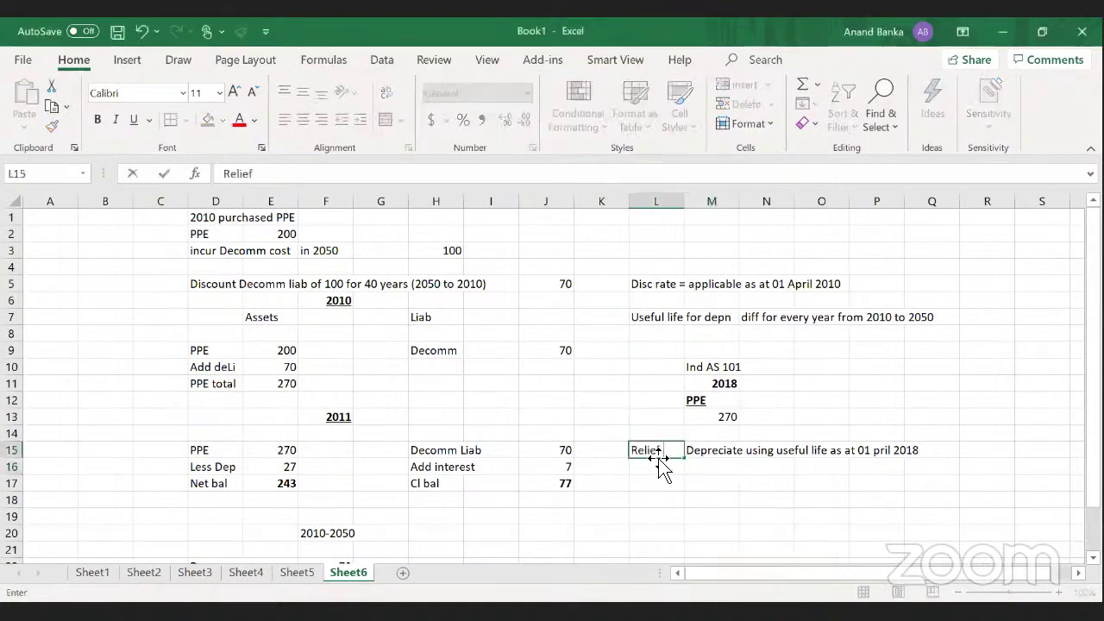
{"action": "type", "text": "1"}
{"action": "key", "text": "Return"}
- Add the label "Relief 2" in L17 with "Decomm liab" beside it in M17
{"action": "key", "text": "Return"}
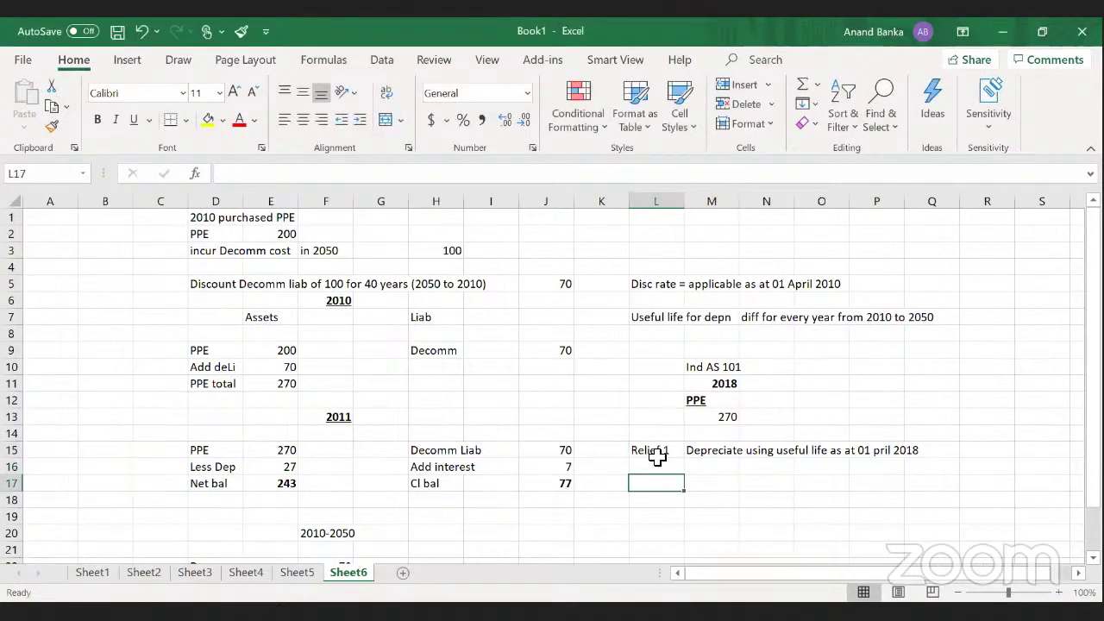
{"action": "type", "text": "Relief 2"}
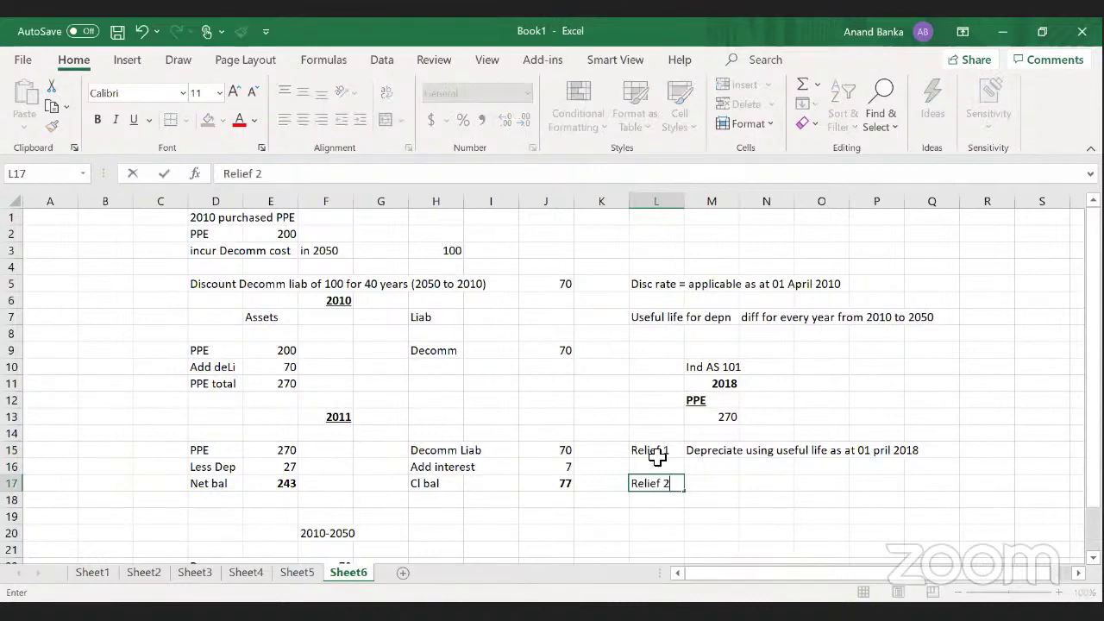
{"action": "key", "text": "Tab"}
{"action": "type", "text": "D"}
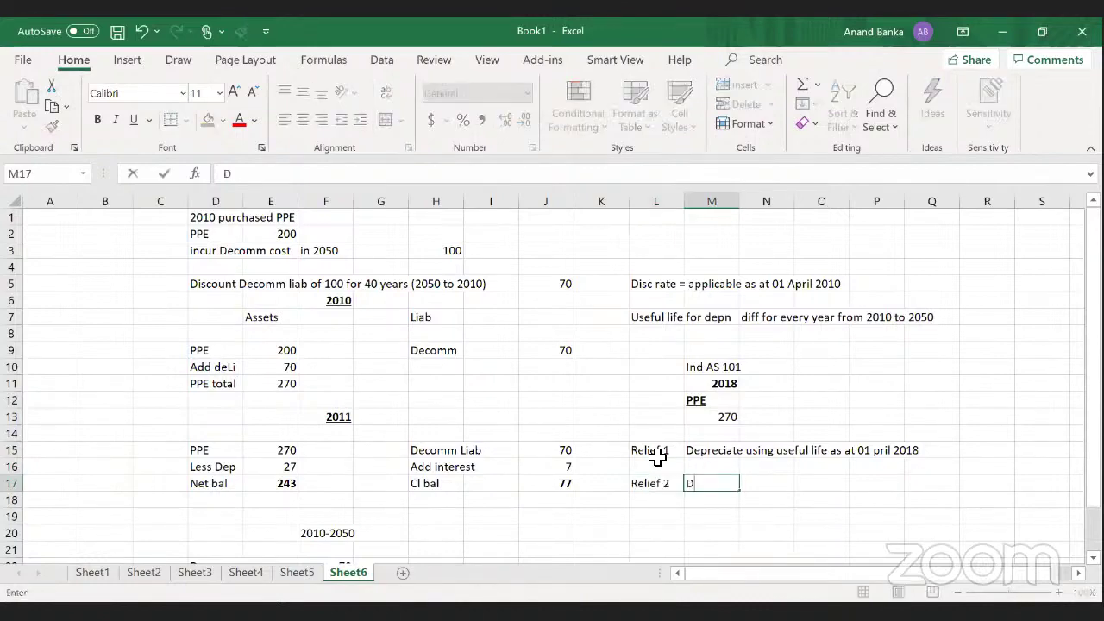
{"action": "type", "text": "ecomm lia"}
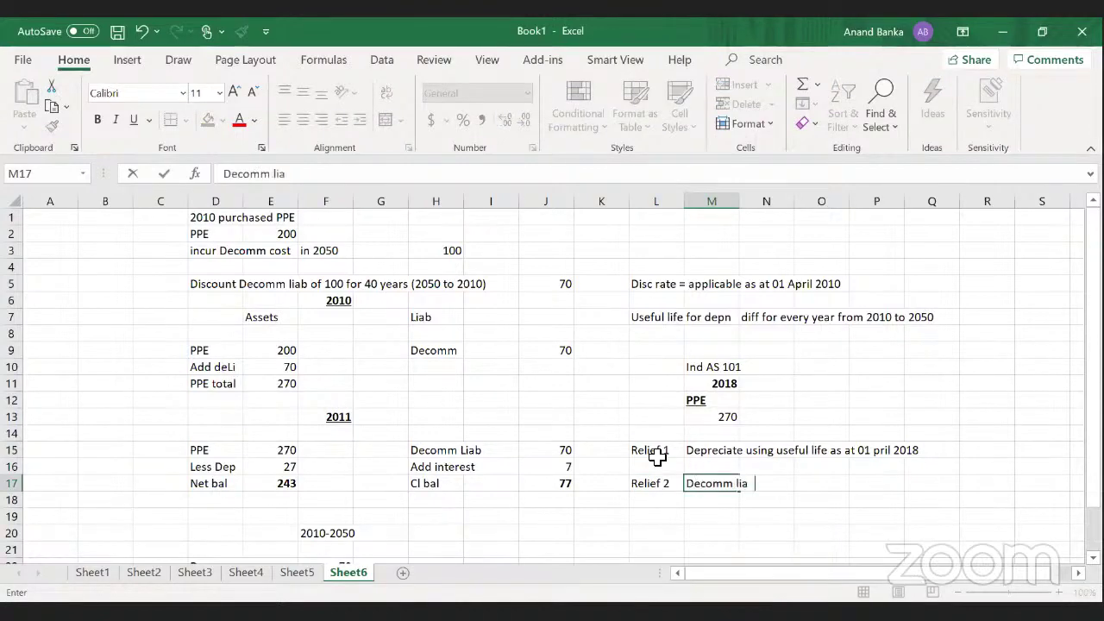
{"action": "type", "text": "b"}
{"action": "key", "text": "Return"}
- Enter the note "100 - discount using int rate as at 01 April 2018" in M18 under the Relief 2 entry
{"action": "type", "text": "10"}
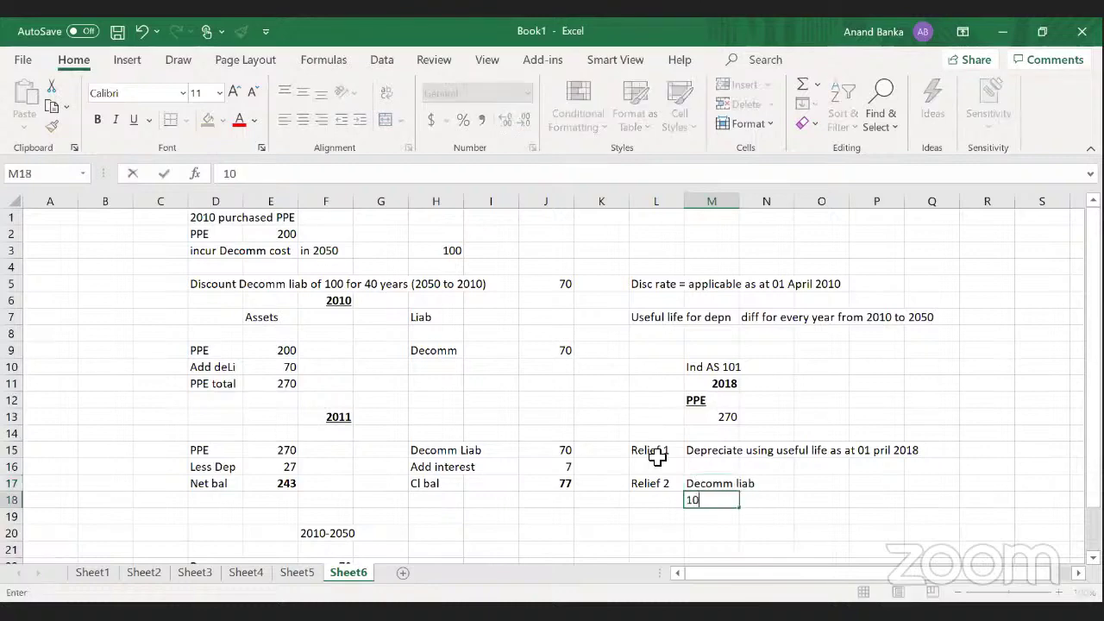
{"action": "type", "text": "0 - discun"}
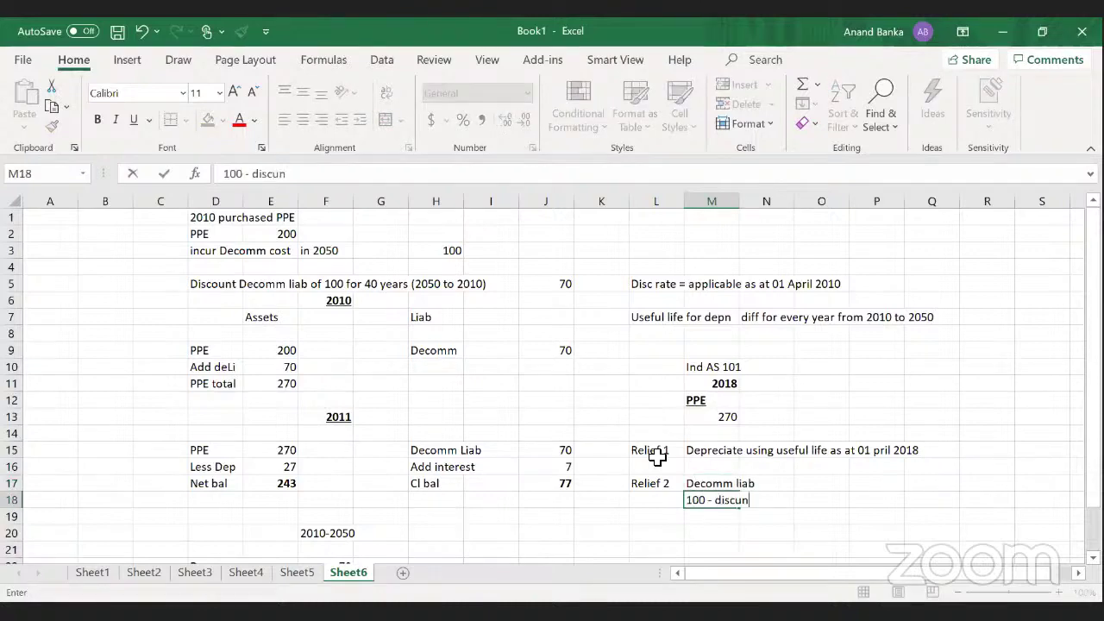
{"action": "key", "text": "BackSpace"}
{"action": "key", "text": "BackSpace"}
{"action": "type", "text": "ount using"}
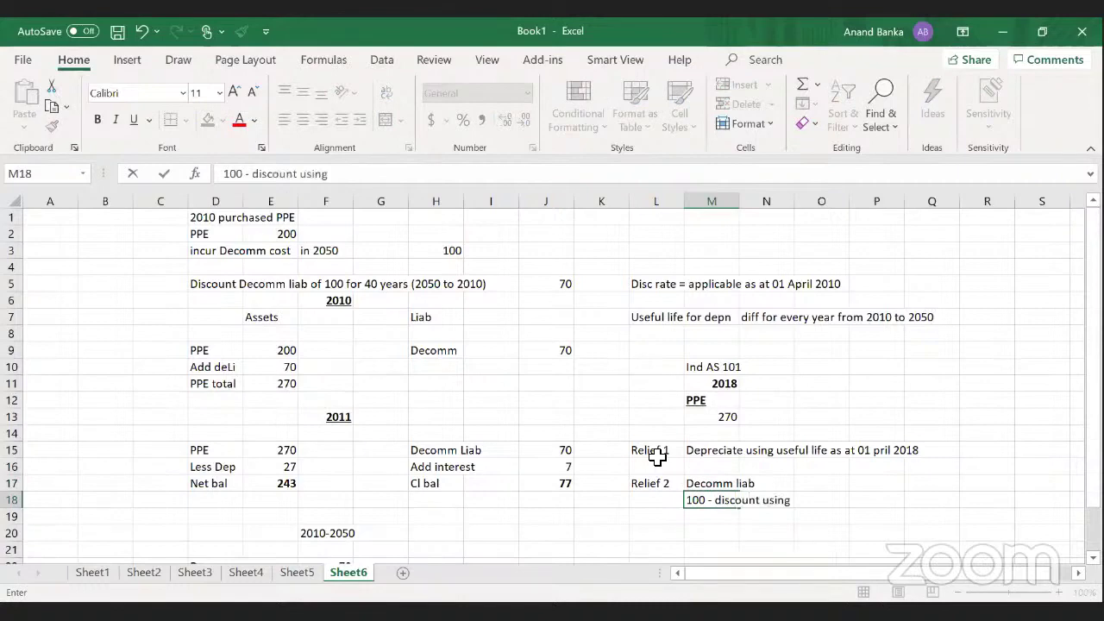
{"action": "type", "text": " rate"}
{"action": "key", "text": "BackSpace"}
{"action": "key", "text": "BackSpace"}
{"action": "key", "text": "BackSpace"}
{"action": "key", "text": "BackSpace"}
{"action": "type", "text": "int rate as at "}
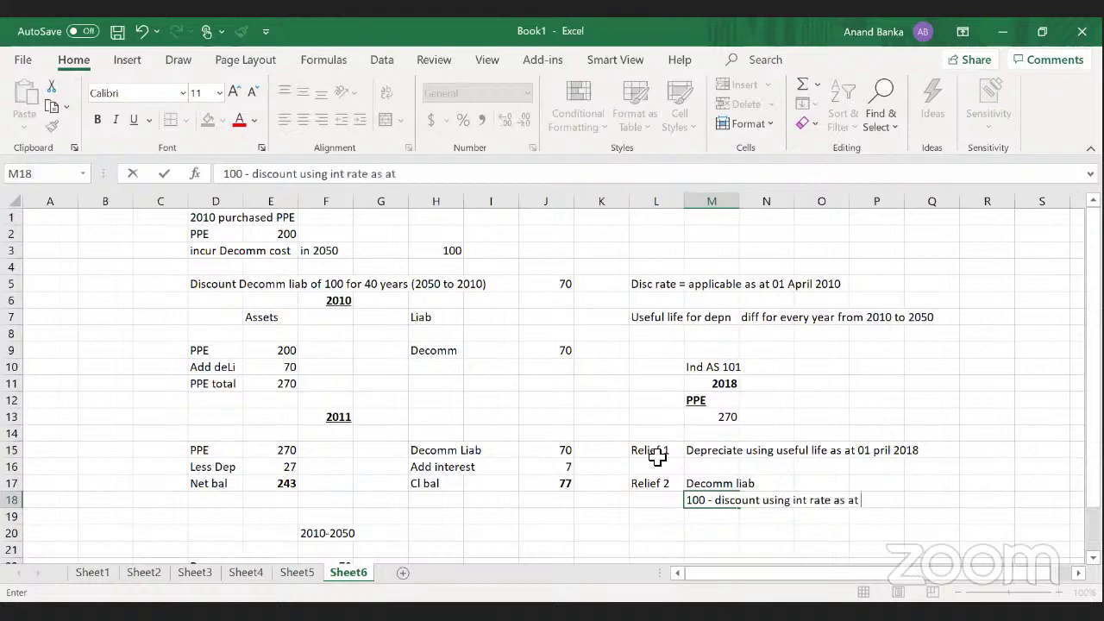
{"action": "type", "text": "01 April 2019"}
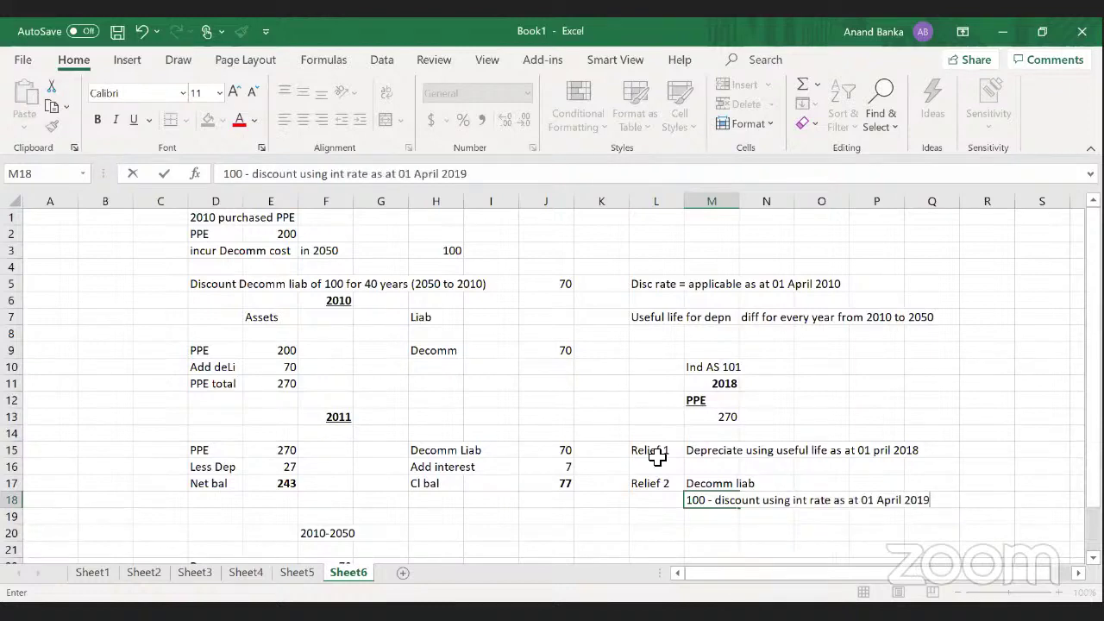
{"action": "key", "text": "BackSpace"}
{"action": "type", "text": "8"}
{"action": "key", "text": "Return"}
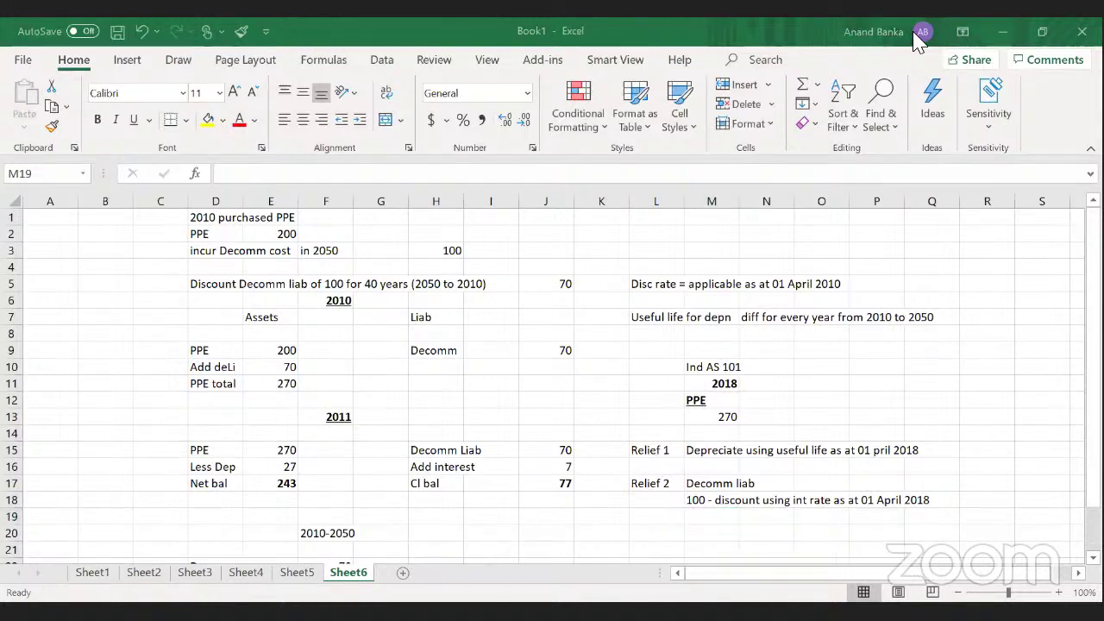
- Switch to the presentation's slide on decommissioning liabilities
{"action": "key", "text": "alt+Tab"}
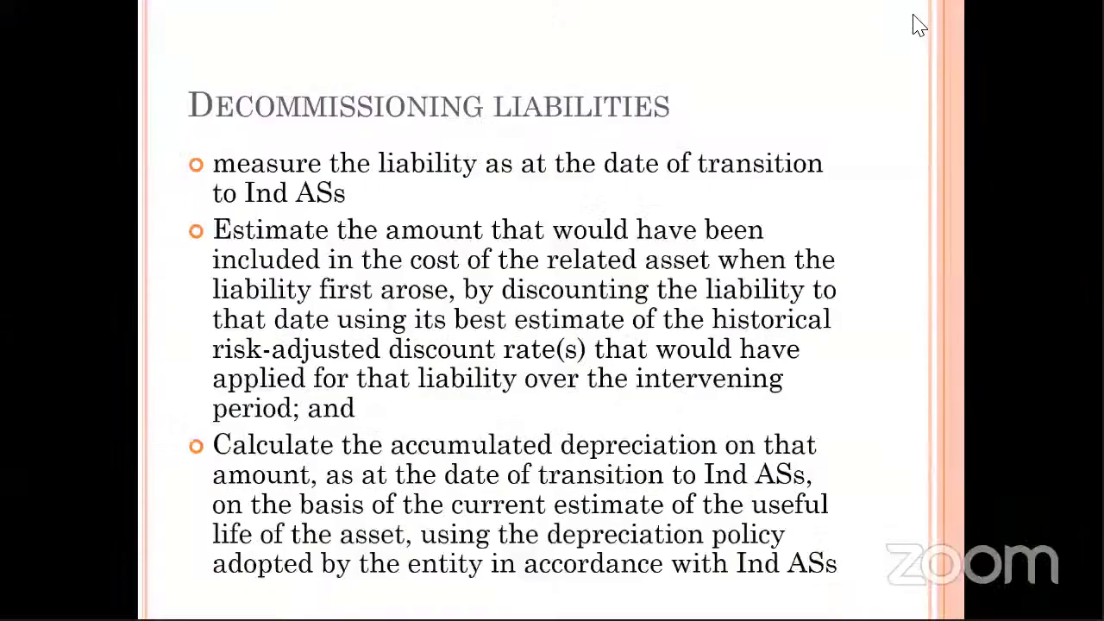